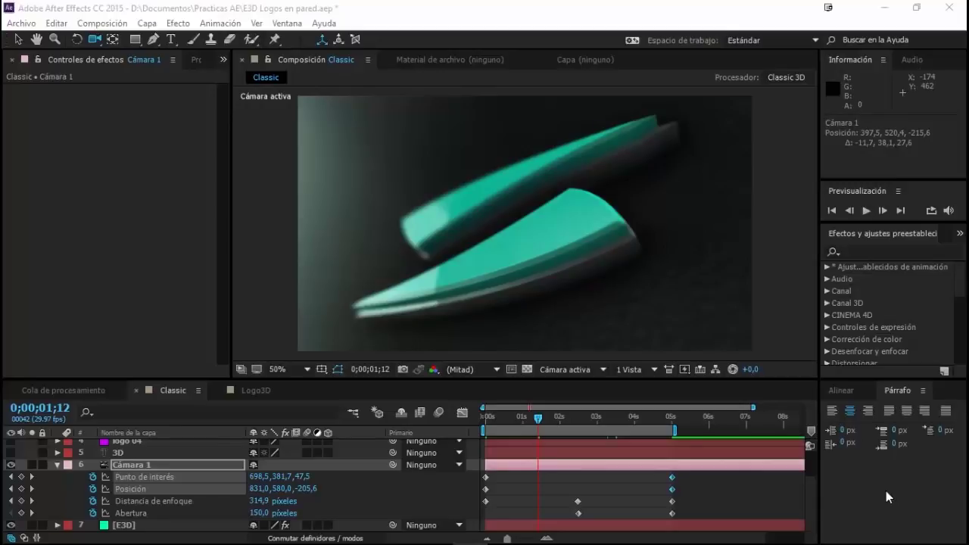
Open the empty Logo3D composition and verify its settings: 1280×720, 29.97 fps, 10 seconds, with no changes
{"action": "left_click", "coordinate": [254, 391]}
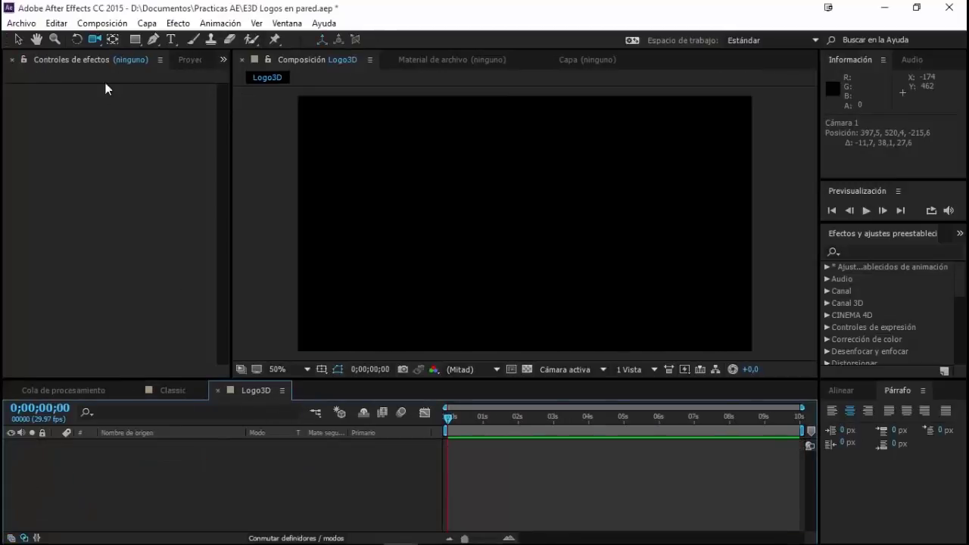
{"action": "left_click", "coordinate": [189, 59]}
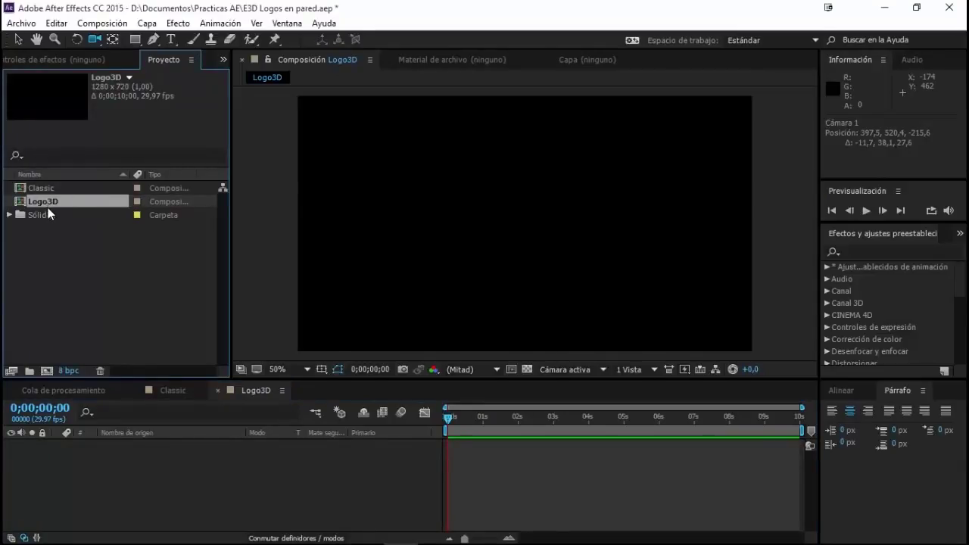
{"action": "left_click", "coordinate": [102, 23]}
{"action": "left_click", "coordinate": [93, 38]}
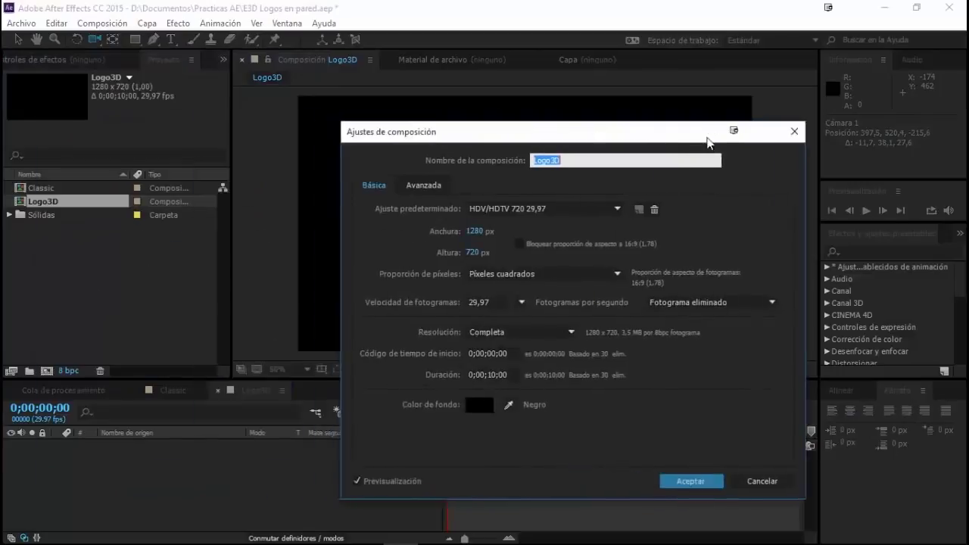
{"action": "left_click_drag", "start_coordinate": [684, 134], "coordinate": [592, 103]}
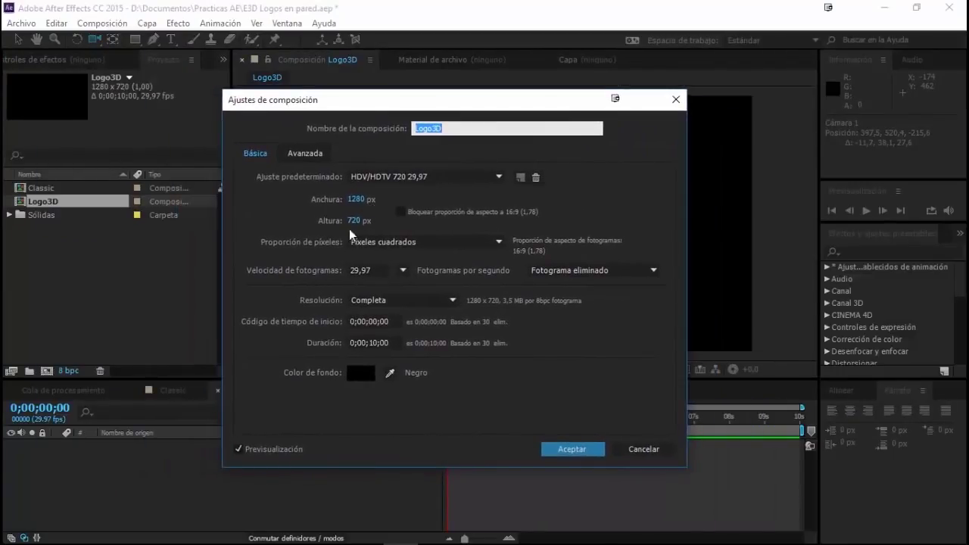
{"action": "left_click", "coordinate": [371, 342]}
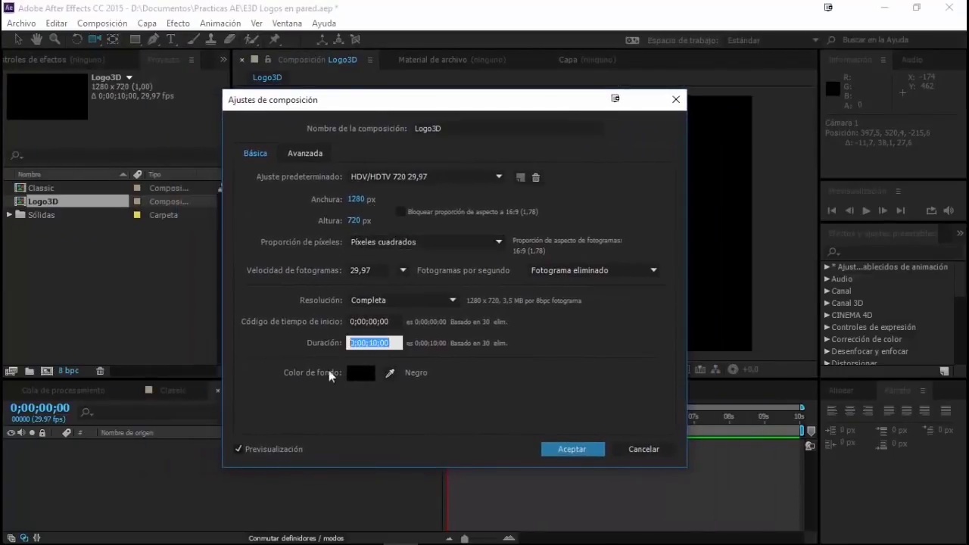
{"action": "left_click", "coordinate": [642, 449]}
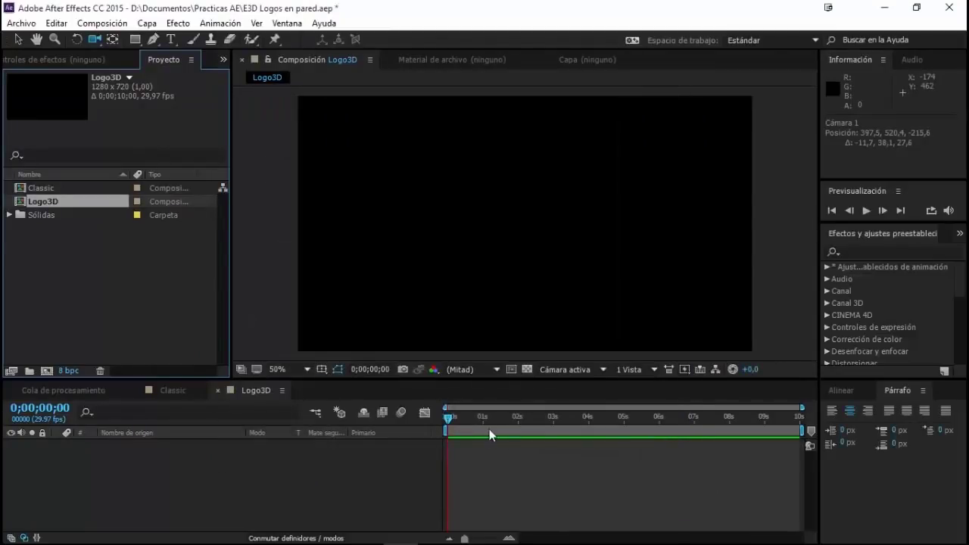
Create a full-frame 1280×720 solid named E3D, redoing it after discarding a mistyped first attempt
{"action": "left_click_drag", "start_coordinate": [452, 421], "coordinate": [268, 479]}
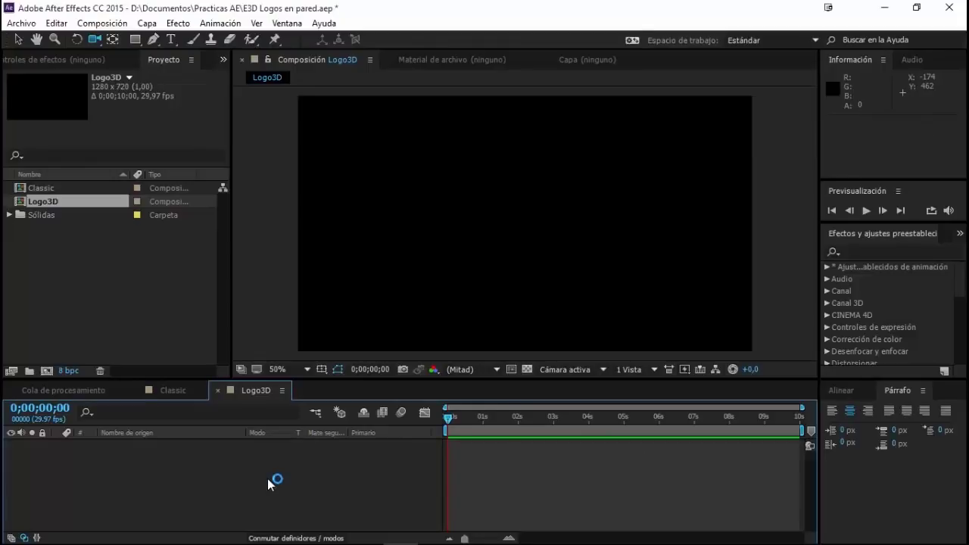
{"action": "key", "text": "ctrl+y"}
{"action": "key", "text": "Tab"}
{"action": "type", "text": "e"}
{"action": "key", "text": "BackSpace"}
{"action": "type", "text": "E"}
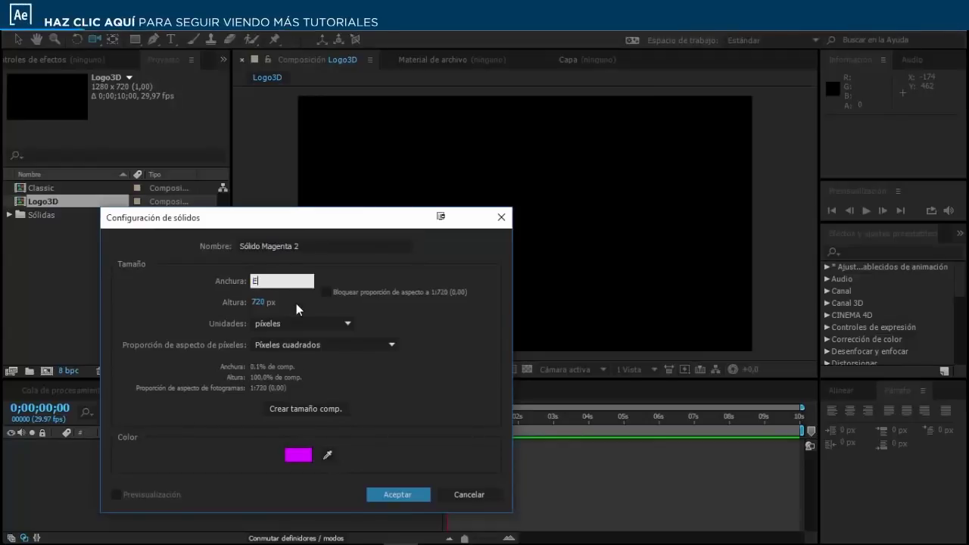
{"action": "type", "text": "3D"}
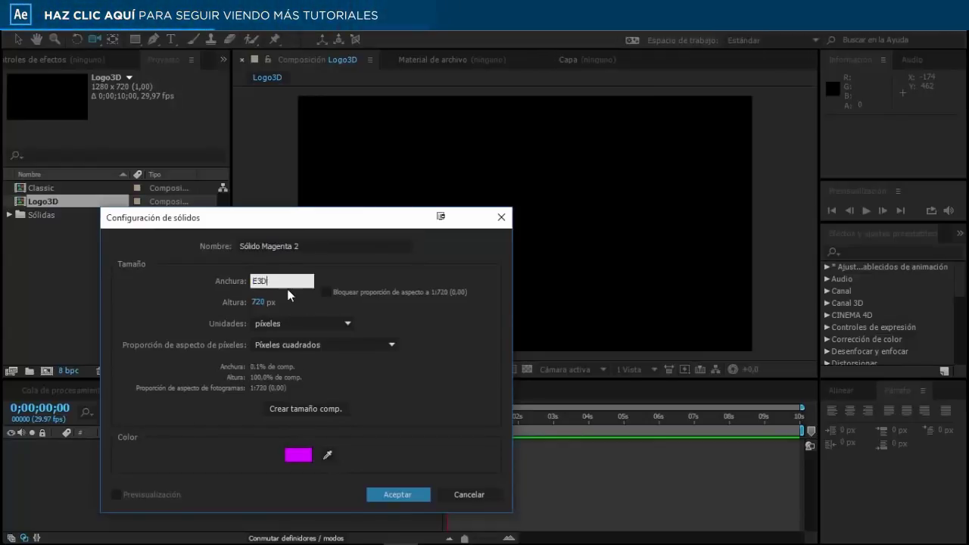
{"action": "key", "text": "Escape"}
{"action": "key", "text": "Escape"}
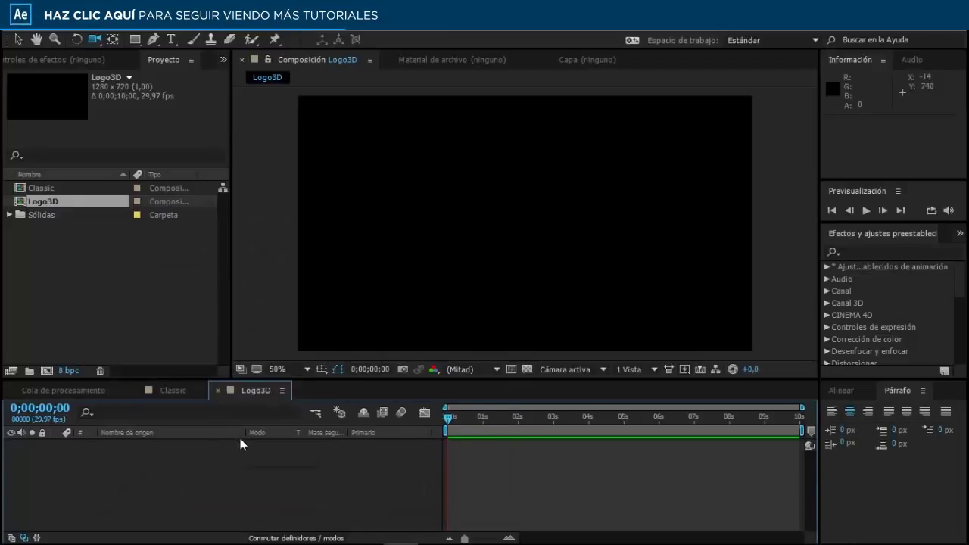
{"action": "key", "text": "ctrl+y"}
{"action": "type", "text": "E3D"}
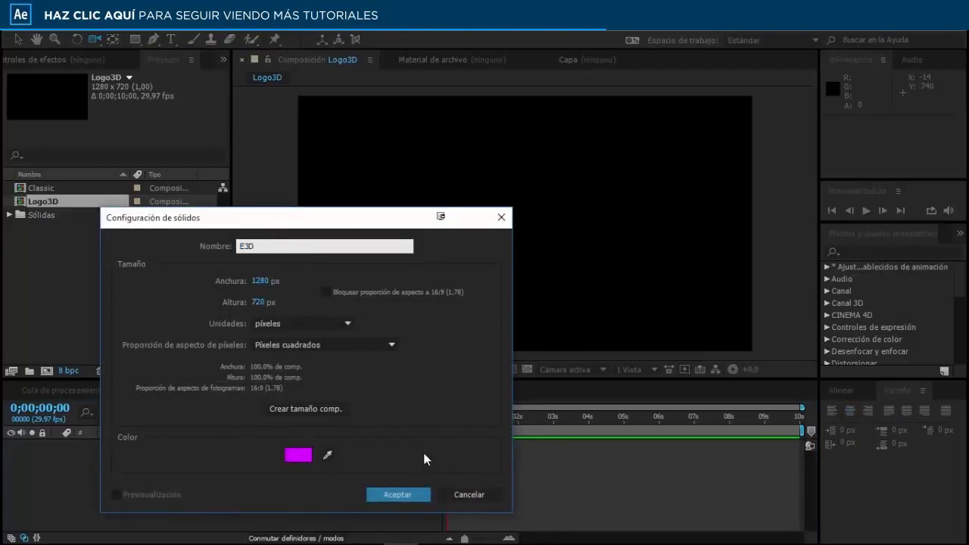
{"action": "left_click", "coordinate": [391, 494]}
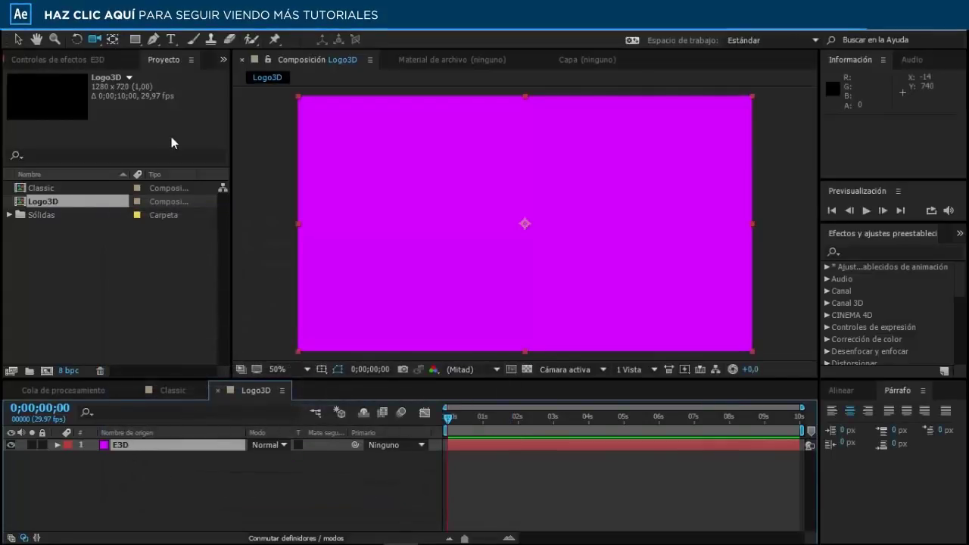
{"action": "left_click", "coordinate": [178, 23]}
Apply Video Copilot's Element effect to the E3D solid, then deselect the layer
{"action": "mouse_move", "coordinate": [130, 453]}
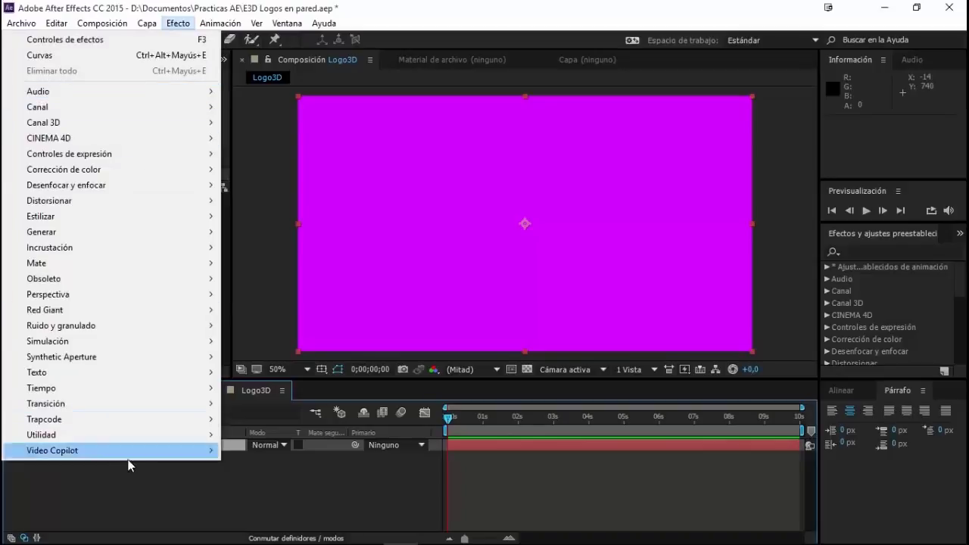
{"action": "left_click", "coordinate": [267, 452]}
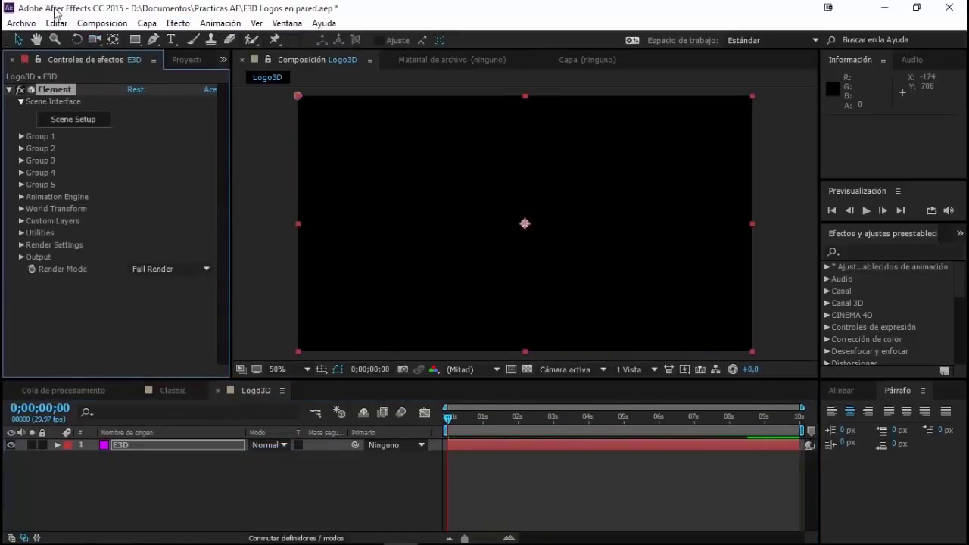
{"action": "left_click", "coordinate": [191, 23]}
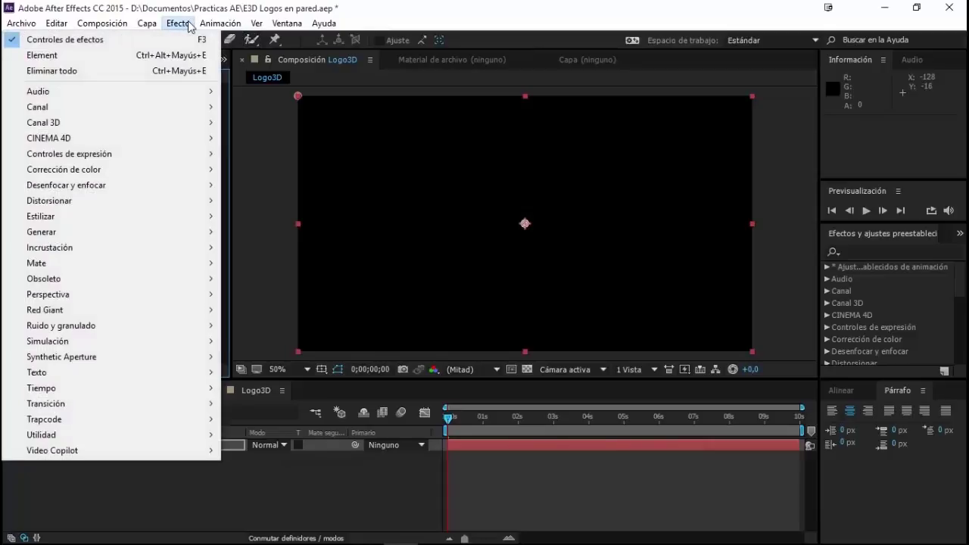
{"action": "left_click", "coordinate": [191, 22]}
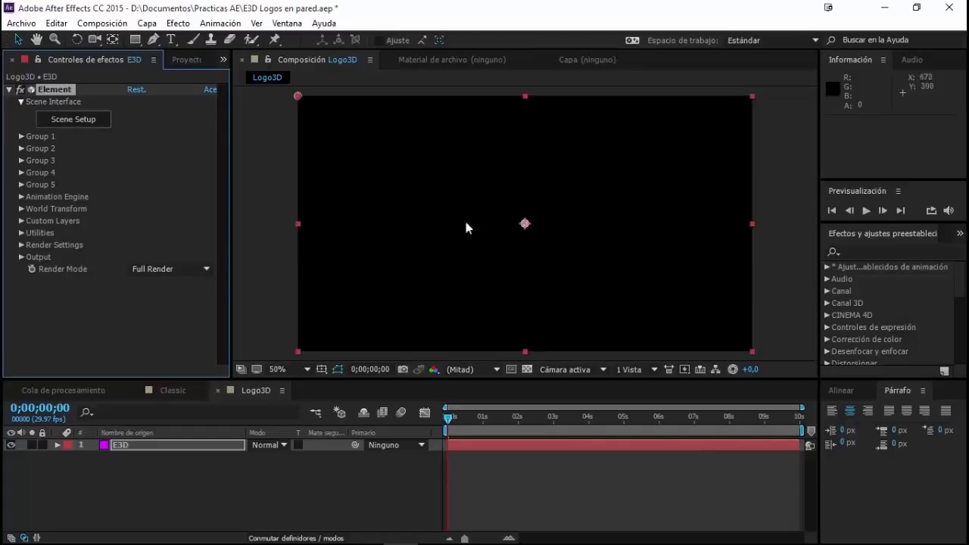
{"action": "left_click", "coordinate": [157, 464]}
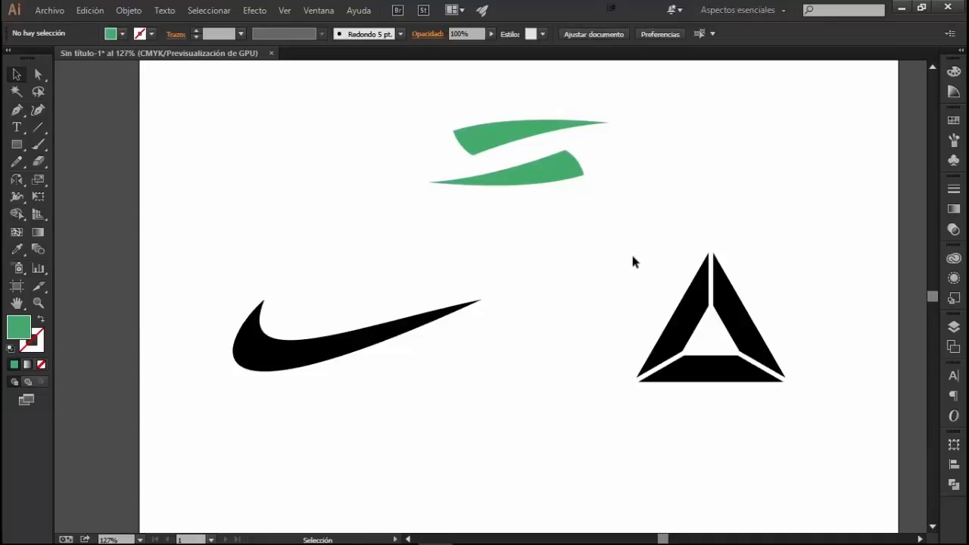
In Illustrator, select the black triangle logo among the three logos, then return to After Effects
{"action": "left_click", "coordinate": [543, 181]}
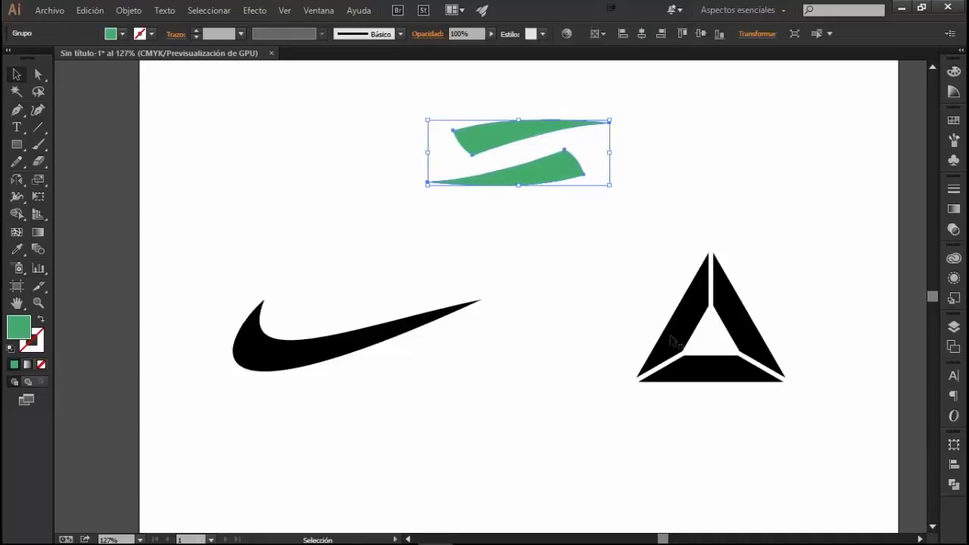
{"action": "left_click", "coordinate": [678, 359]}
{"action": "left_click", "coordinate": [288, 356]}
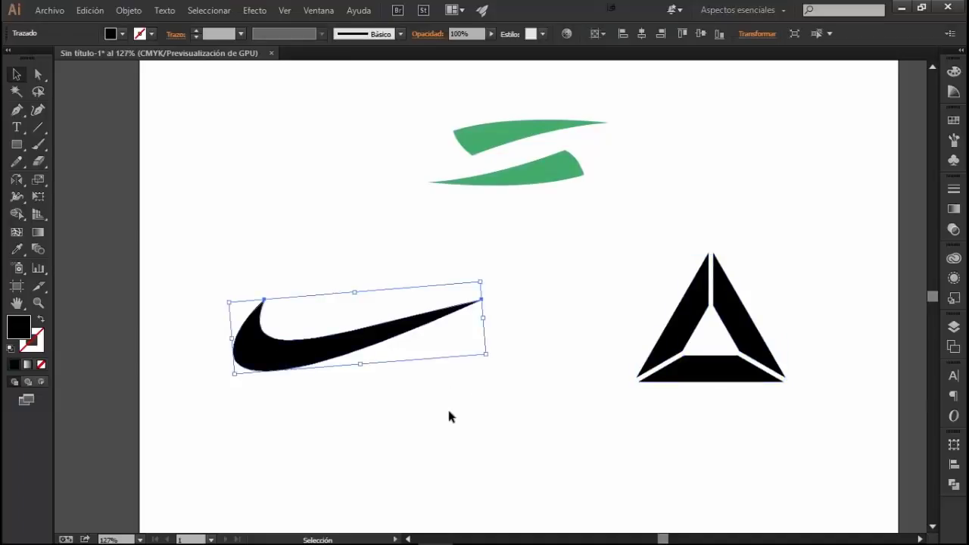
{"action": "left_click", "coordinate": [453, 413]}
{"action": "left_click", "coordinate": [677, 337]}
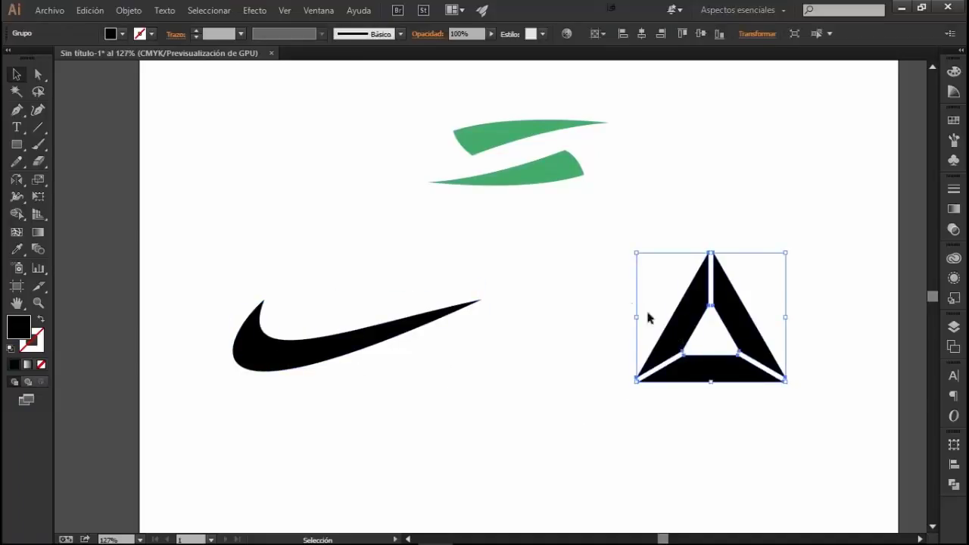
{"action": "left_click", "coordinate": [564, 286]}
{"action": "left_click", "coordinate": [682, 363]}
{"action": "left_click", "coordinate": [271, 341]}
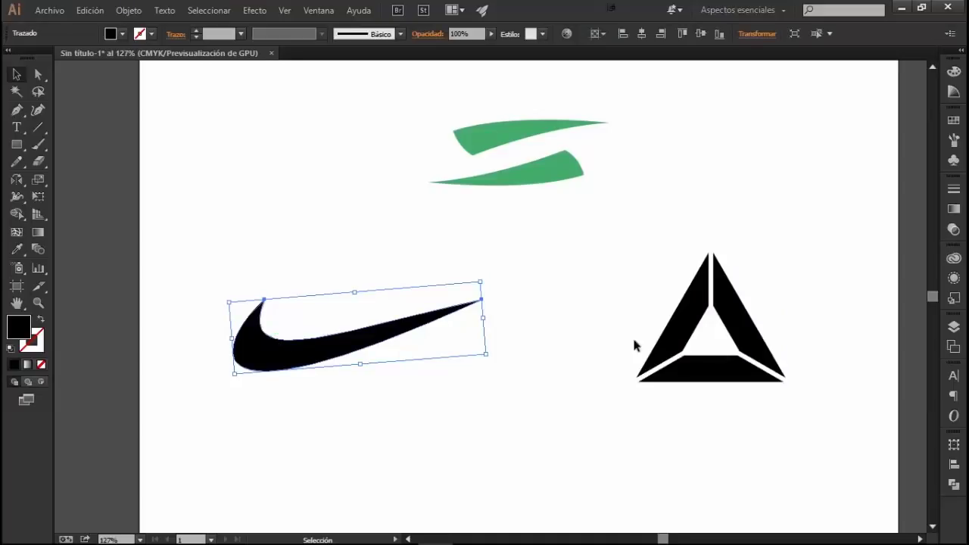
{"action": "left_click", "coordinate": [665, 335]}
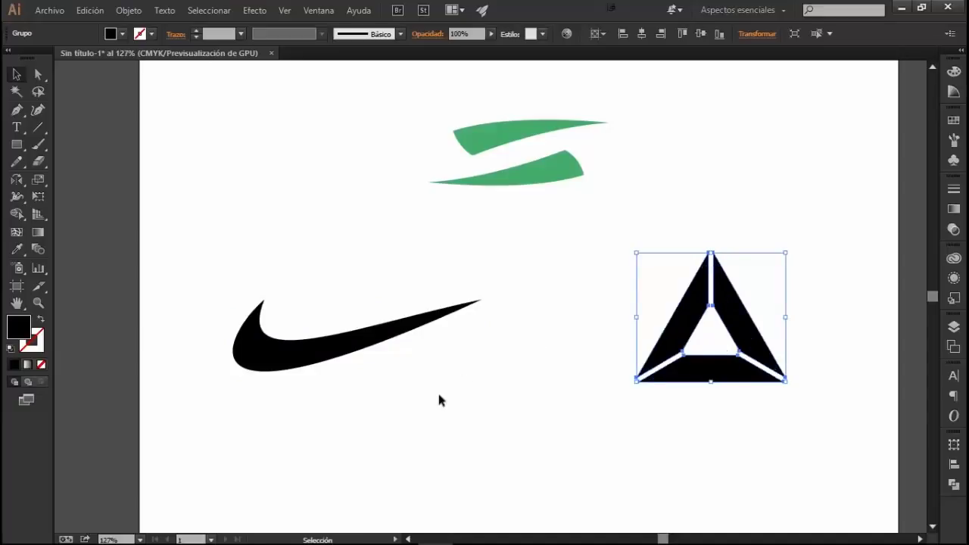
{"action": "left_click", "coordinate": [401, 532]}
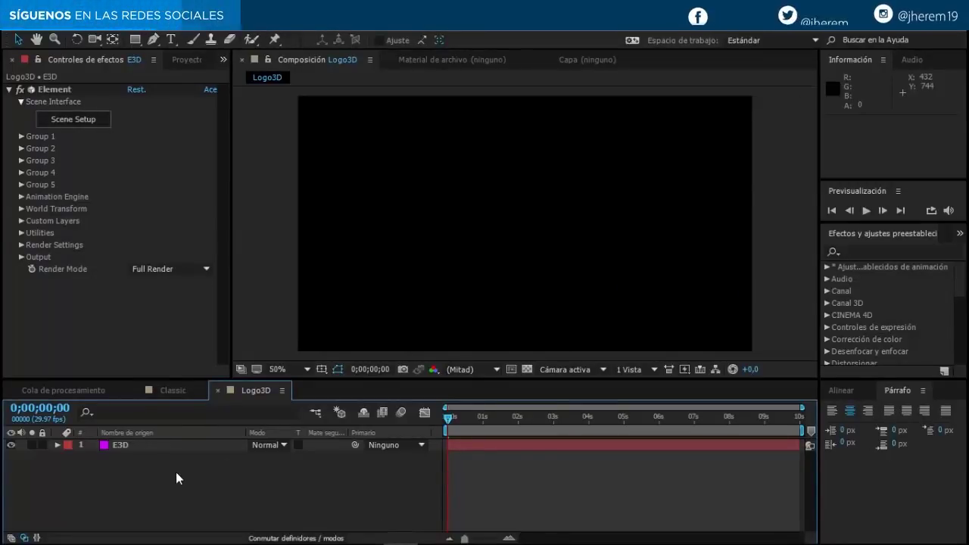
Create a solid named logo 01 and paste the triangle outline onto it as masks
{"action": "key", "text": "ctrl+y"}
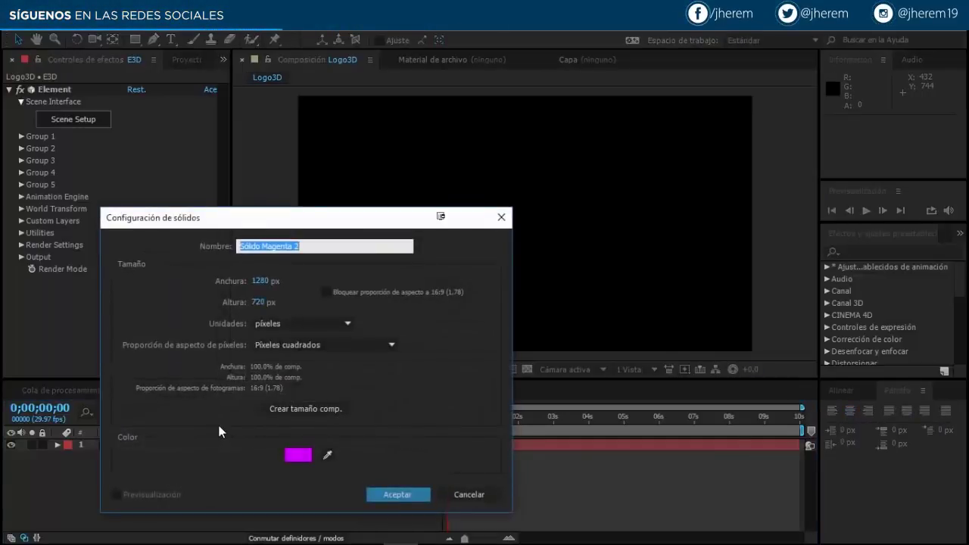
{"action": "type", "text": "logo 01"}
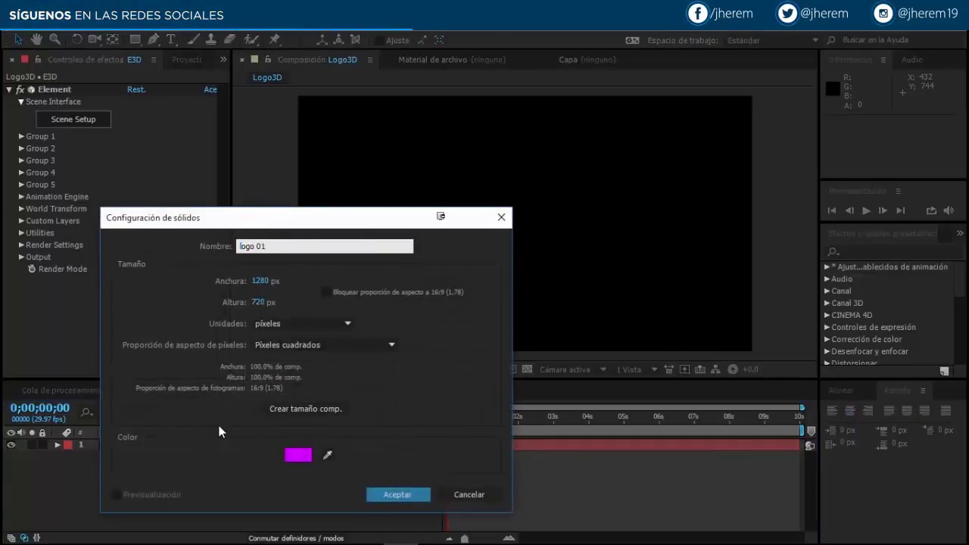
{"action": "left_click", "coordinate": [379, 493]}
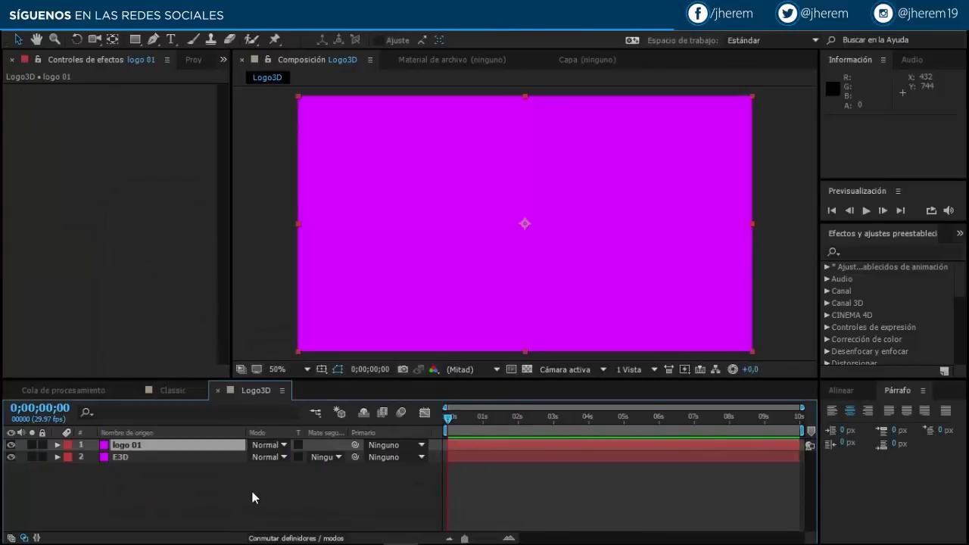
{"action": "left_click", "coordinate": [31, 21]}
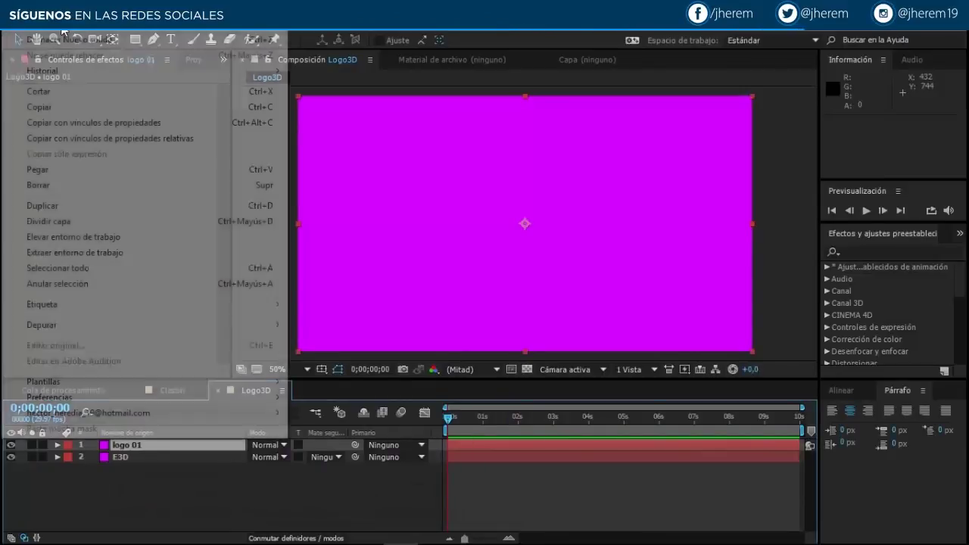
{"action": "left_click", "coordinate": [43, 171]}
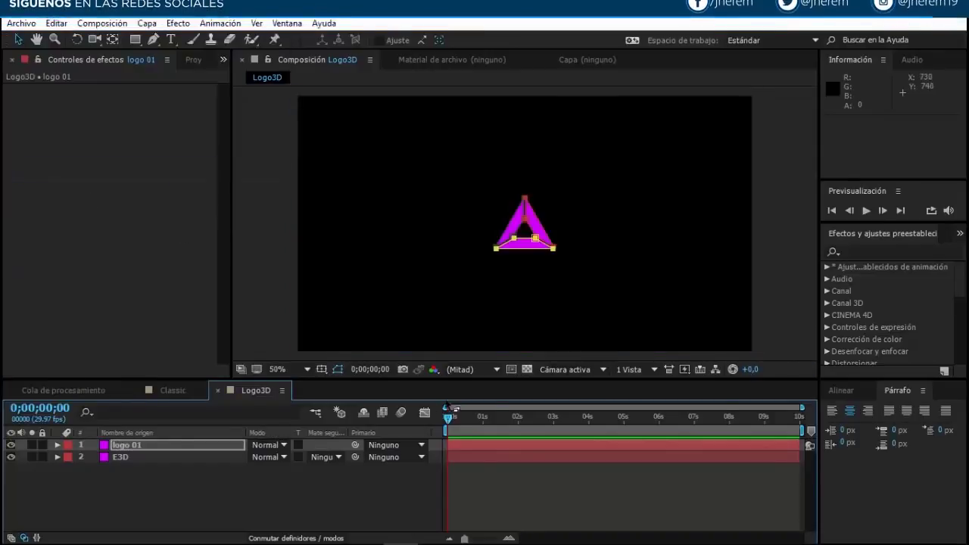
Check logo 01's three masks, Máscara 1–3, in Difference mode, then collapse the layer
{"action": "left_click", "coordinate": [322, 498]}
{"action": "left_click", "coordinate": [483, 232]}
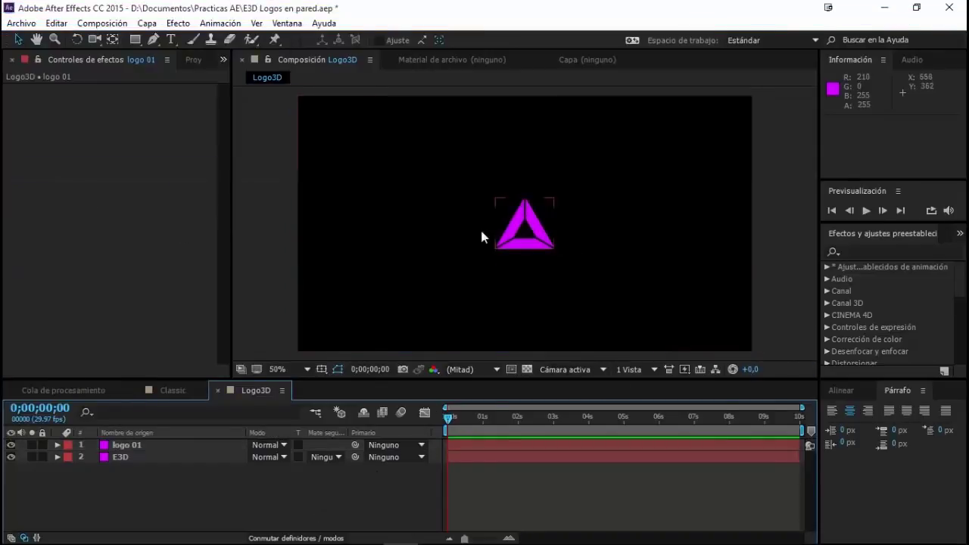
{"action": "left_click", "coordinate": [137, 445]}
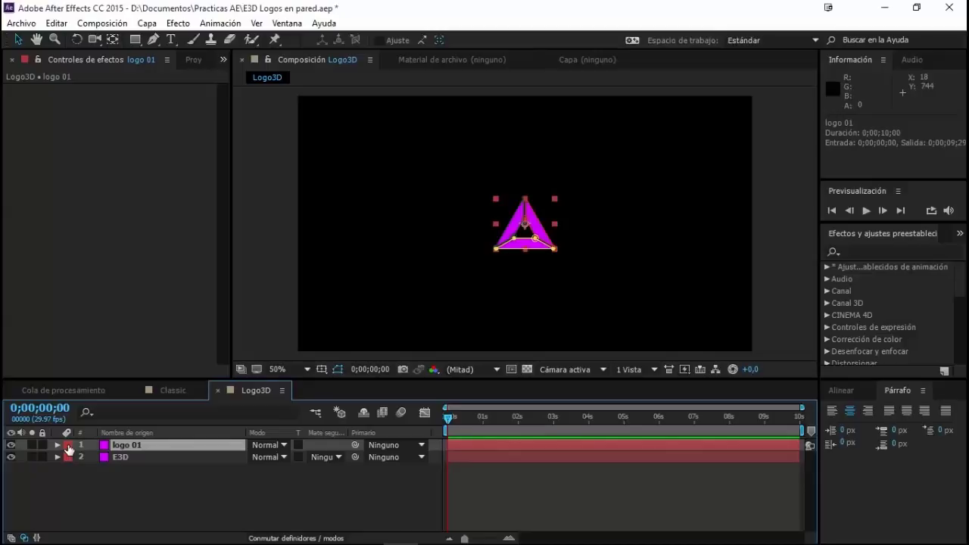
{"action": "key", "text": "m"}
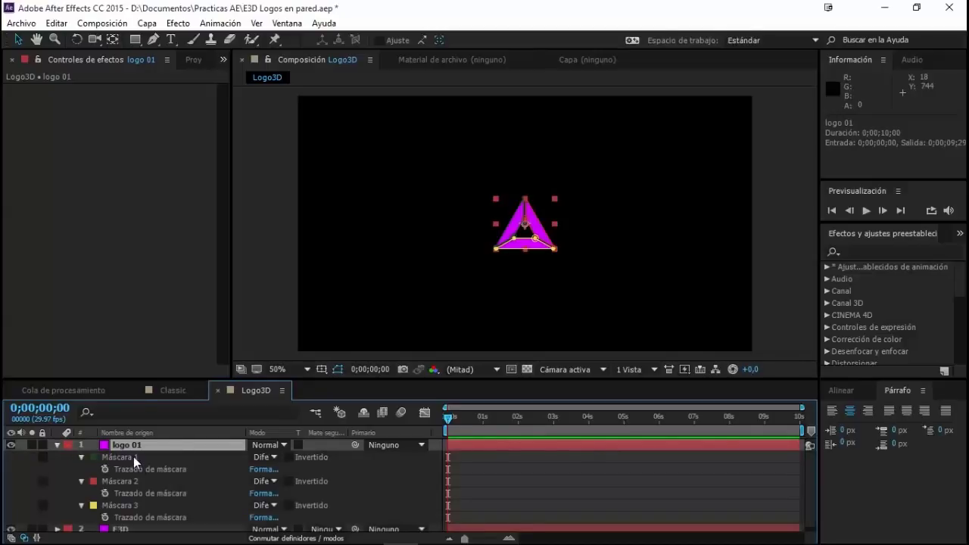
{"action": "left_click", "coordinate": [133, 457]}
{"action": "left_click", "coordinate": [128, 482]}
{"action": "left_click", "coordinate": [122, 507]}
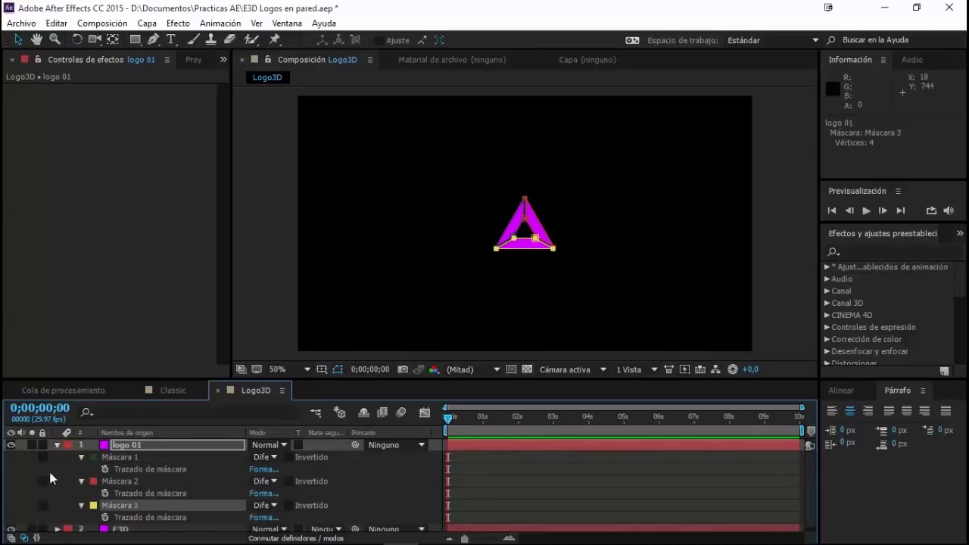
{"action": "left_click", "coordinate": [57, 445]}
{"action": "left_click", "coordinate": [307, 499]}
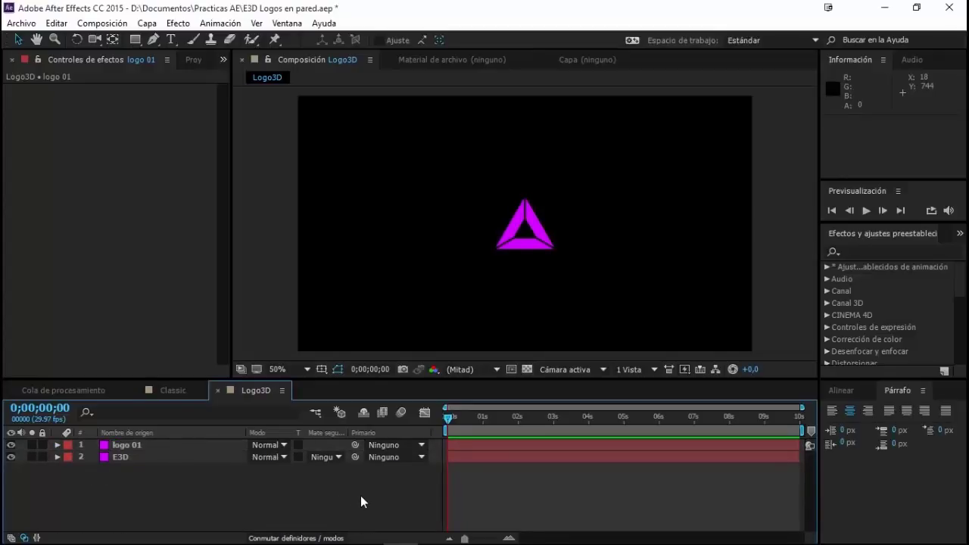
In E3D's Element settings, set Custom Layers > Custom Text and Masks Path Layer 1 to logo 01
{"action": "left_click", "coordinate": [121, 456]}
{"action": "left_click", "coordinate": [120, 458]}
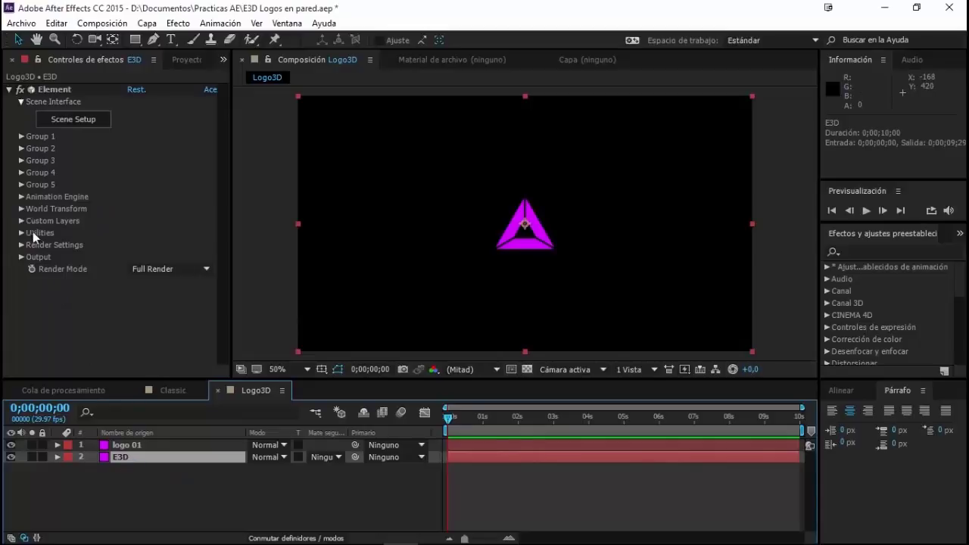
{"action": "left_click", "coordinate": [21, 220]}
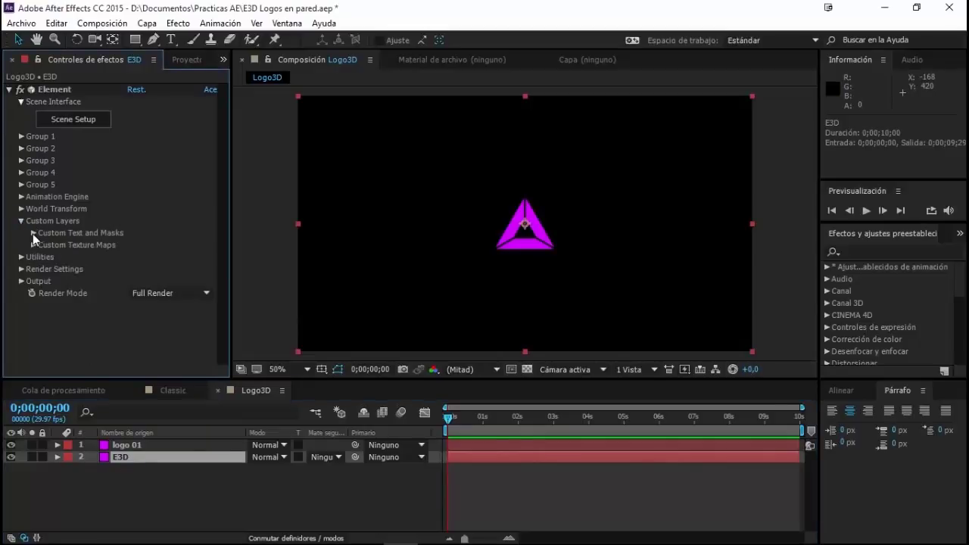
{"action": "left_click", "coordinate": [33, 234]}
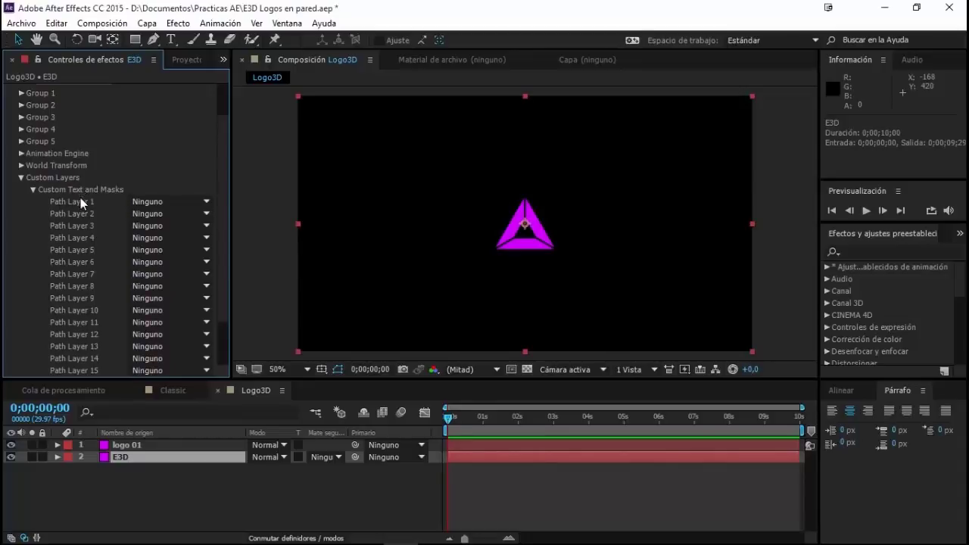
{"action": "left_click", "coordinate": [138, 447]}
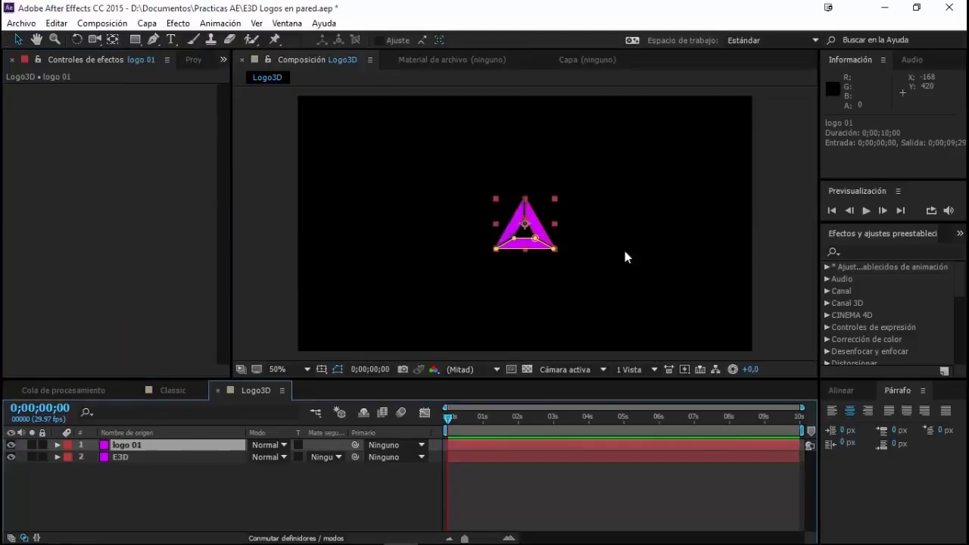
{"action": "left_click", "coordinate": [114, 457]}
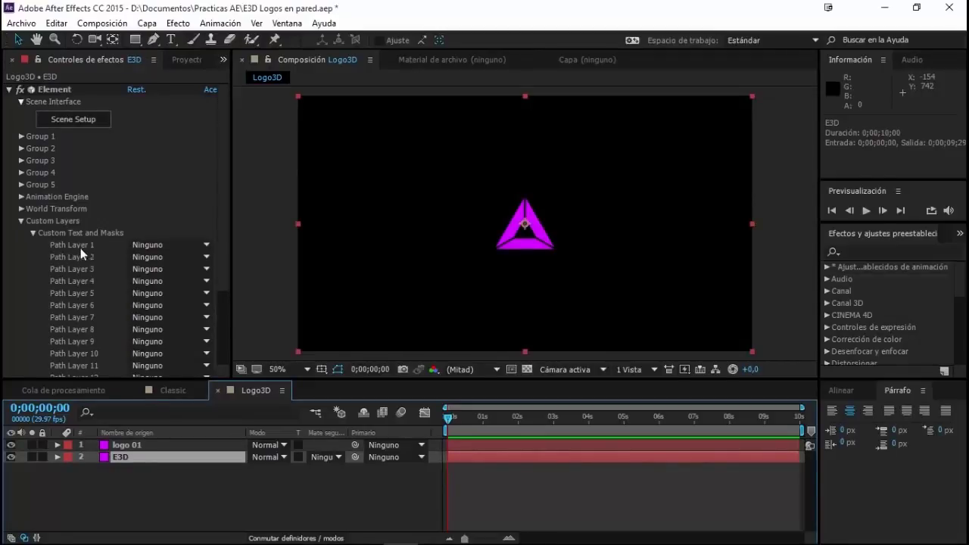
{"action": "left_click", "coordinate": [175, 246]}
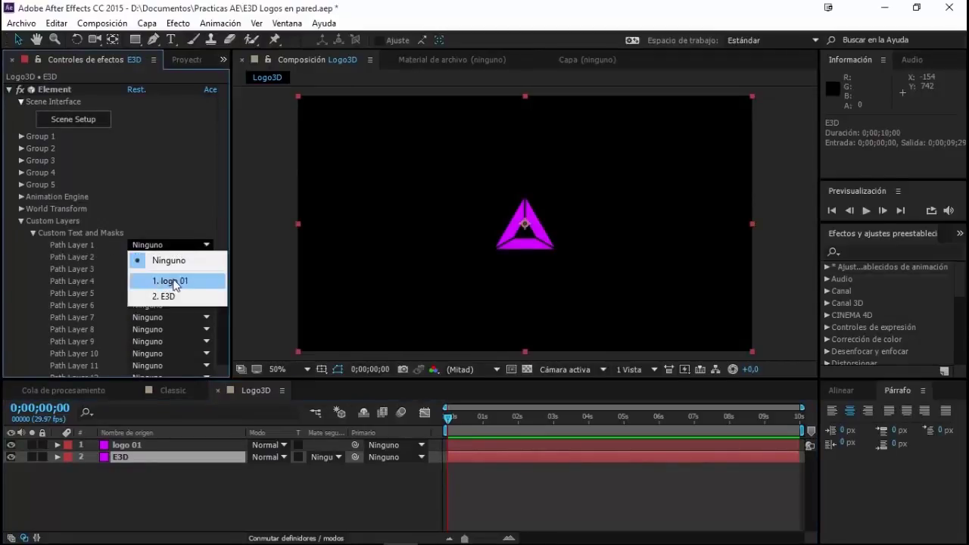
{"action": "left_click", "coordinate": [173, 282]}
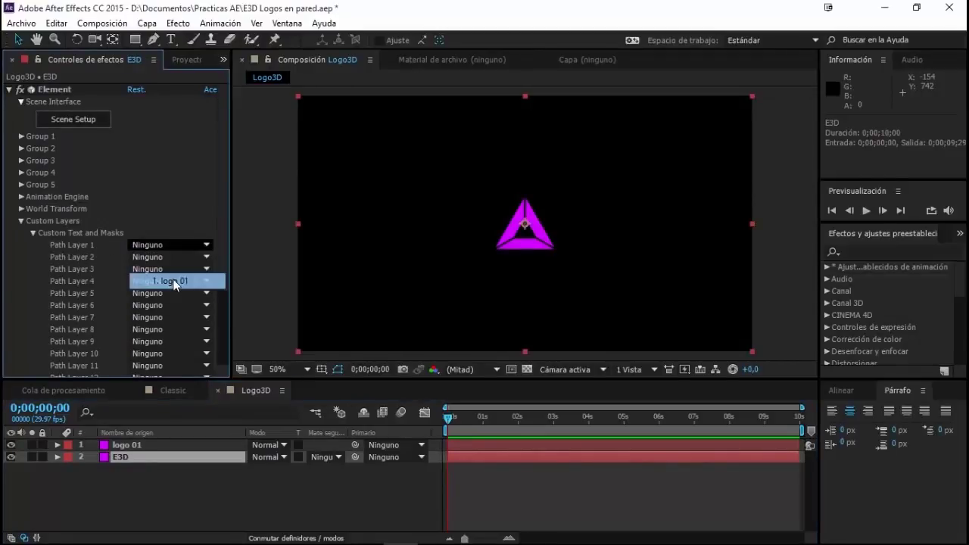
{"action": "left_click", "coordinate": [125, 446]}
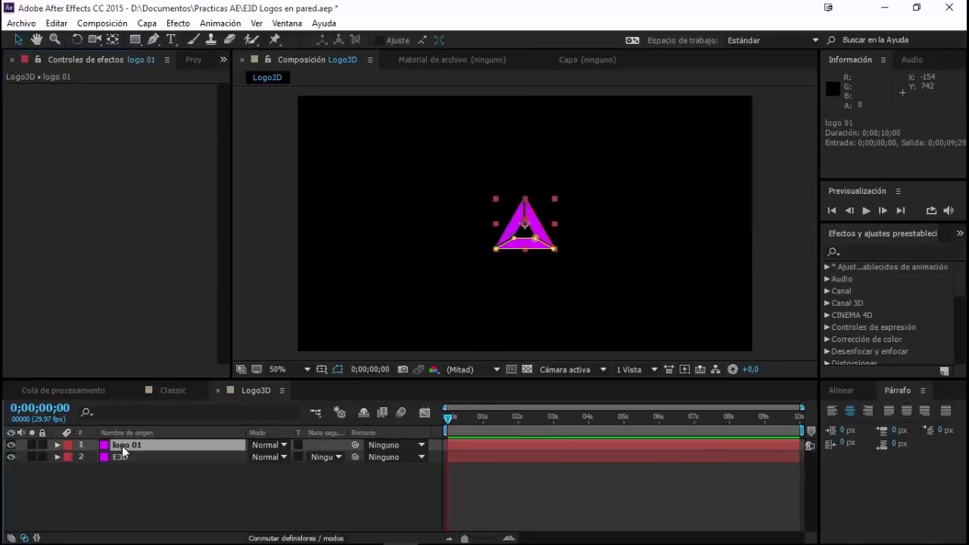
Hide the logo 01 layer, then select E3D and launch Element's Scene Setup
{"action": "left_click", "coordinate": [12, 445]}
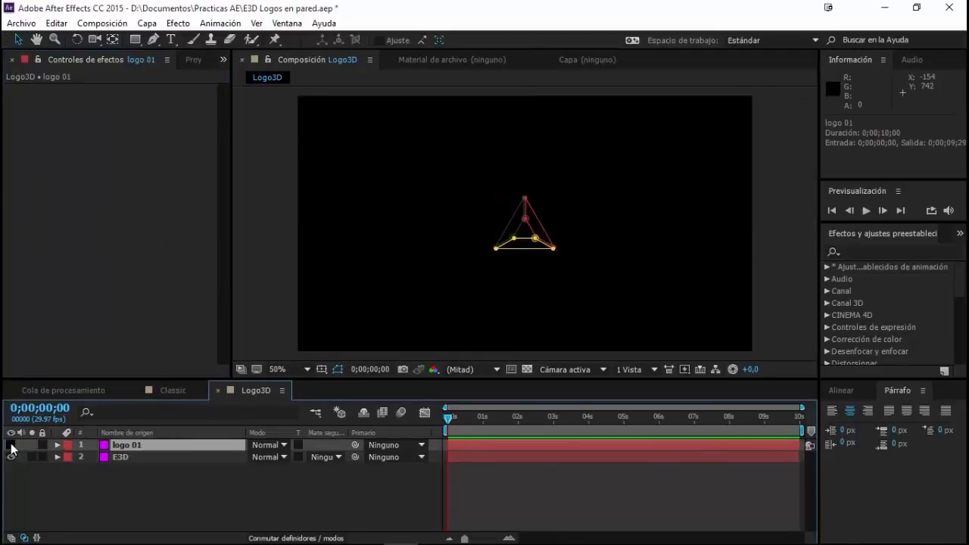
{"action": "left_click", "coordinate": [135, 457]}
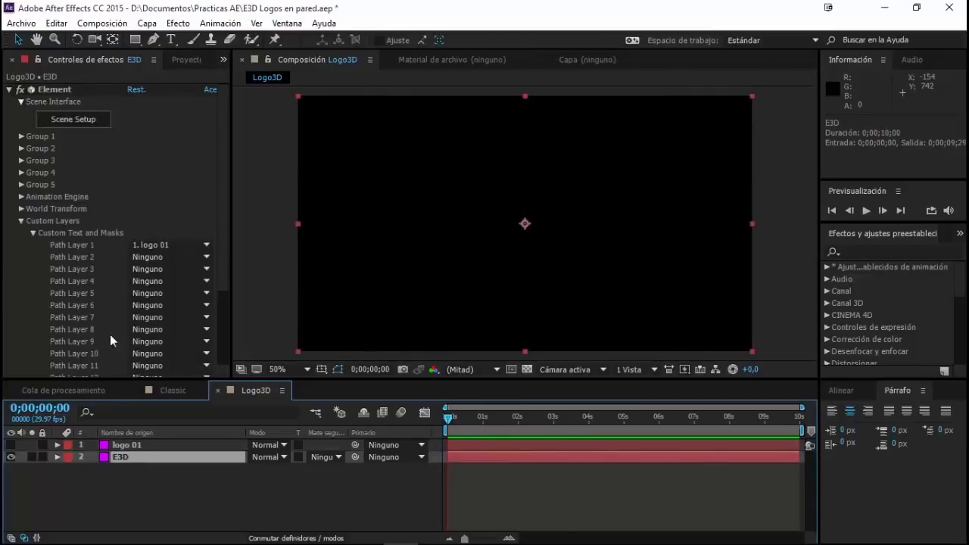
{"action": "left_click", "coordinate": [22, 220]}
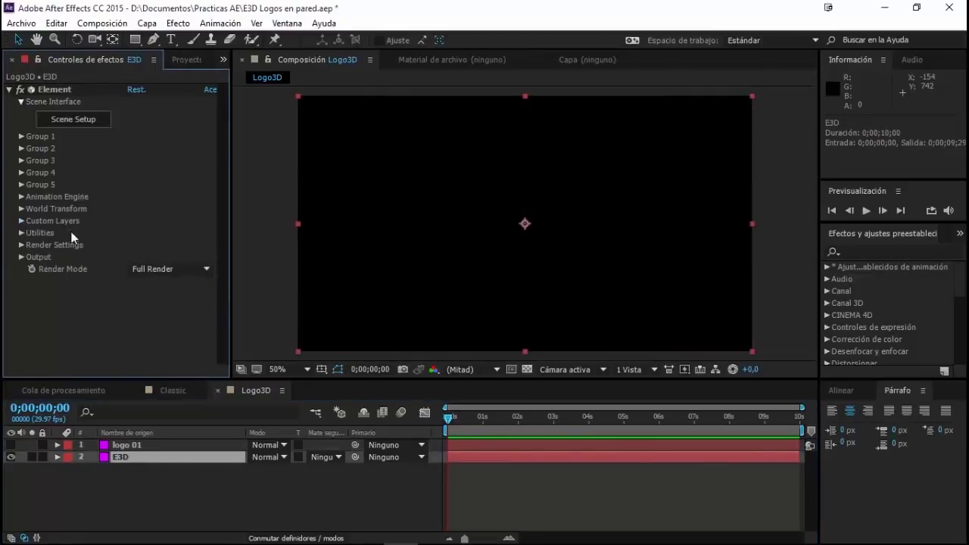
{"action": "left_click", "coordinate": [82, 123]}
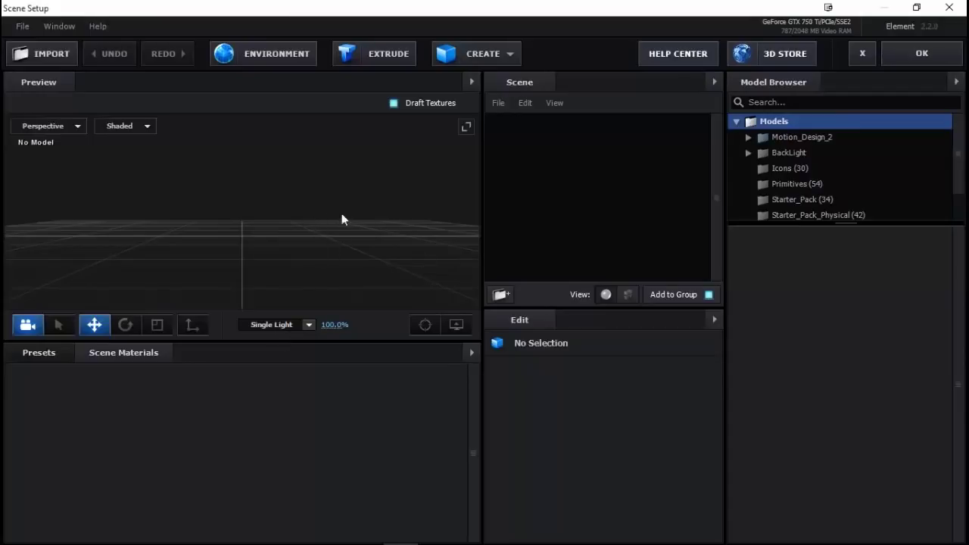
Extrude Custom Path 1 into a 3D triangle model, orbit the preview, and select Group Folder
{"action": "left_click", "coordinate": [396, 61]}
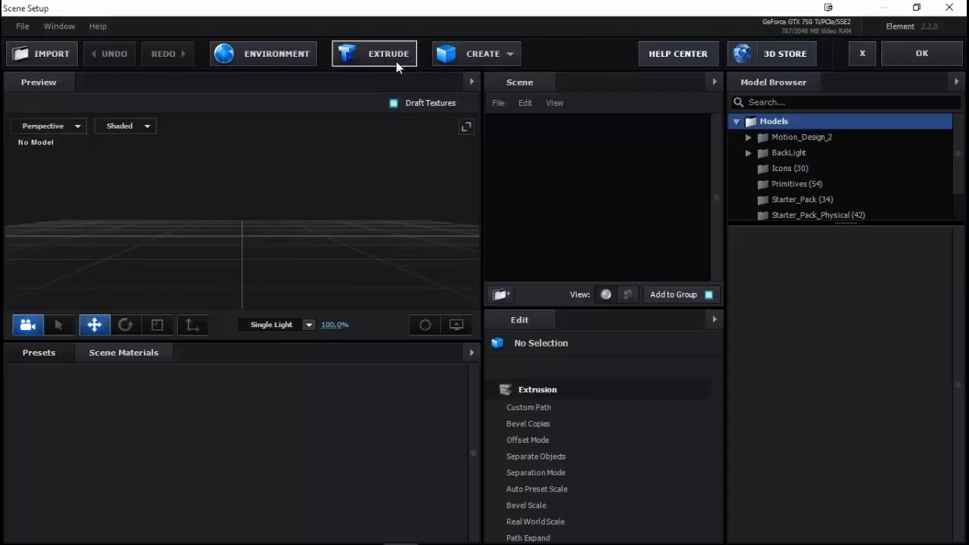
{"action": "mouse_move", "coordinate": [240, 265]}
{"action": "left_mouse_down"}
{"action": "mouse_move", "coordinate": [235, 280]}
{"action": "mouse_move", "coordinate": [296, 281]}
{"action": "mouse_move", "coordinate": [224, 255]}
{"action": "mouse_move", "coordinate": [305, 273]}
{"action": "mouse_move", "coordinate": [240, 285]}
{"action": "mouse_move", "coordinate": [339, 268]}
{"action": "mouse_move", "coordinate": [281, 240]}
{"action": "left_mouse_up"}
{"action": "scroll", "coordinate": [235, 279], "scroll_direction": "up", "scroll_amount": 3}
{"action": "scroll", "coordinate": [297, 283], "scroll_direction": "up", "scroll_amount": 3}
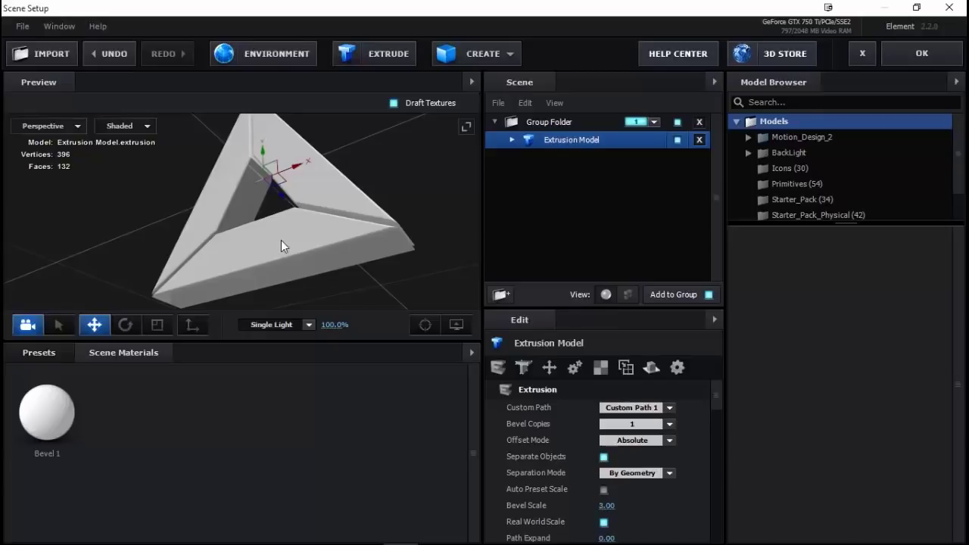
{"action": "mouse_move", "coordinate": [313, 237]}
{"action": "left_mouse_down"}
{"action": "mouse_move", "coordinate": [367, 238]}
{"action": "mouse_move", "coordinate": [294, 269]}
{"action": "mouse_move", "coordinate": [281, 231]}
{"action": "mouse_move", "coordinate": [324, 226]}
{"action": "mouse_move", "coordinate": [385, 260]}
{"action": "mouse_move", "coordinate": [441, 217]}
{"action": "mouse_move", "coordinate": [416, 209]}
{"action": "mouse_move", "coordinate": [356, 244]}
{"action": "mouse_move", "coordinate": [335, 278]}
{"action": "mouse_move", "coordinate": [361, 280]}
{"action": "left_mouse_up"}
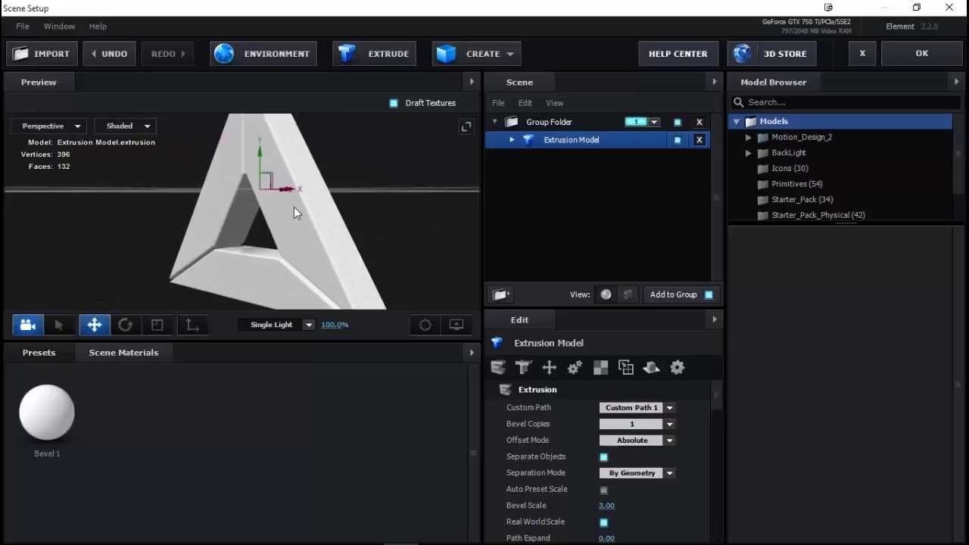
{"action": "left_click_drag", "start_coordinate": [217, 296], "coordinate": [225, 264]}
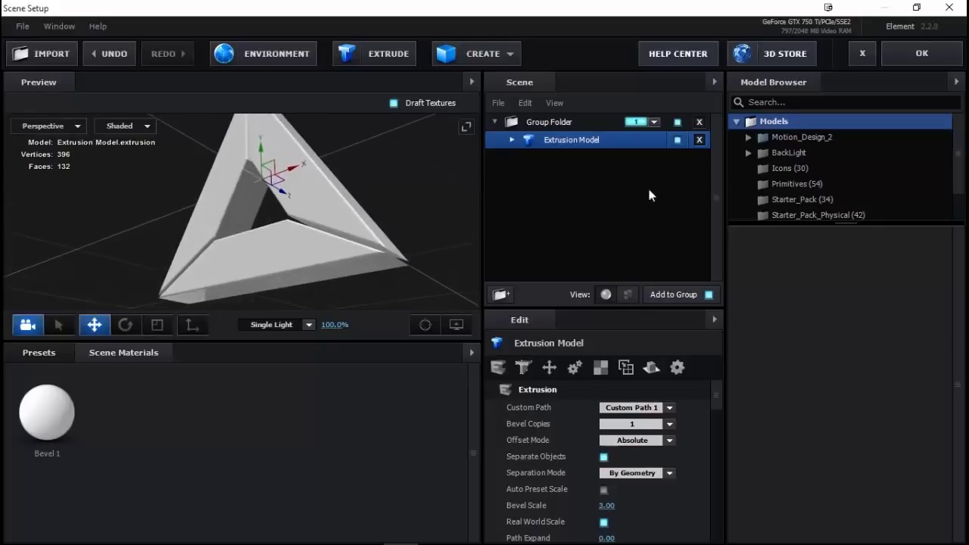
{"action": "left_click", "coordinate": [551, 125]}
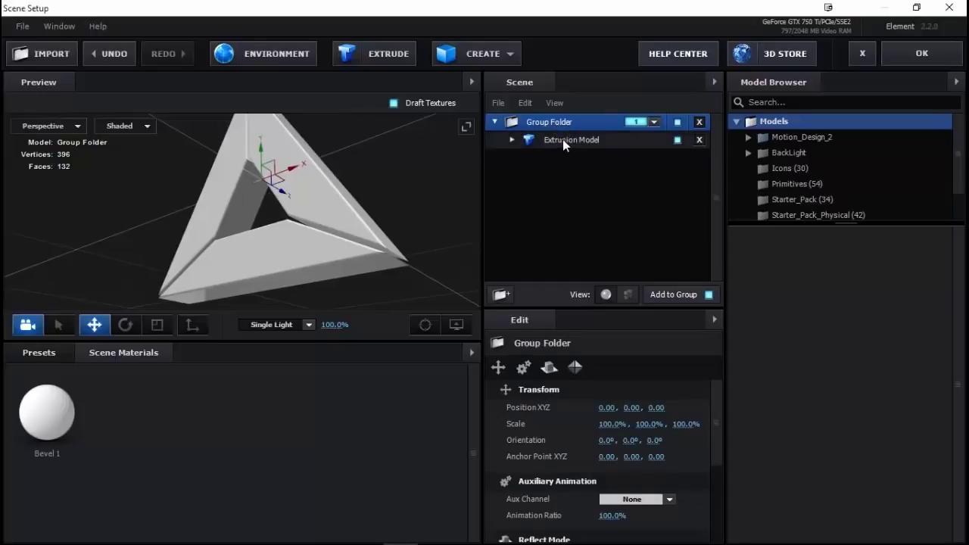
Rename the Extrusion Model to 'Logo 01' and expand it to view its Bevel 1 material
{"action": "left_click", "coordinate": [563, 140]}
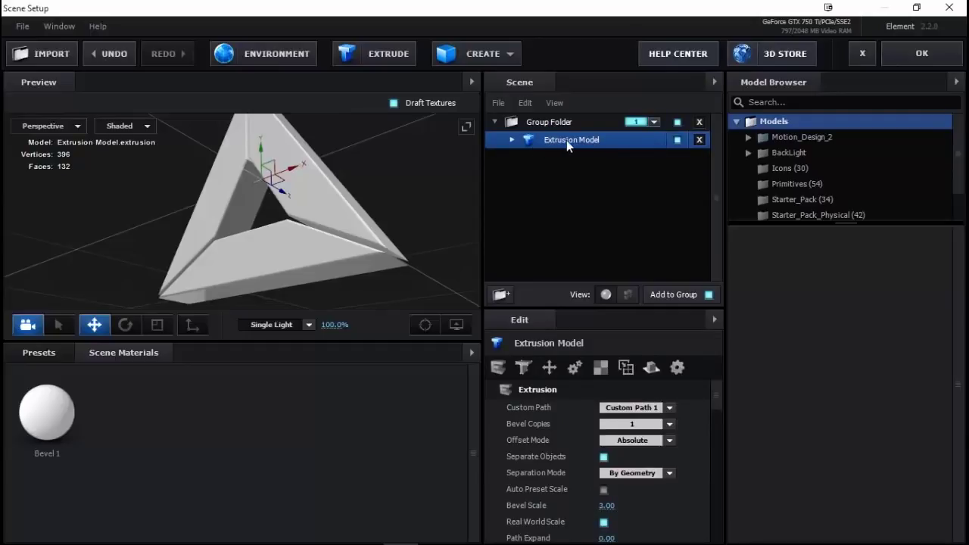
{"action": "double_click", "coordinate": [566, 140]}
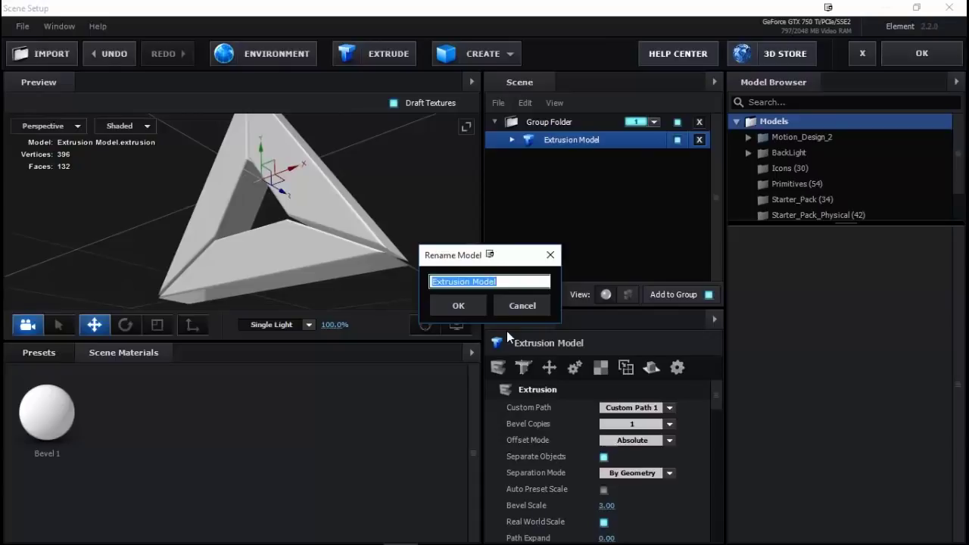
{"action": "key", "text": "BackSpace"}
{"action": "type", "text": "Logo 01"}
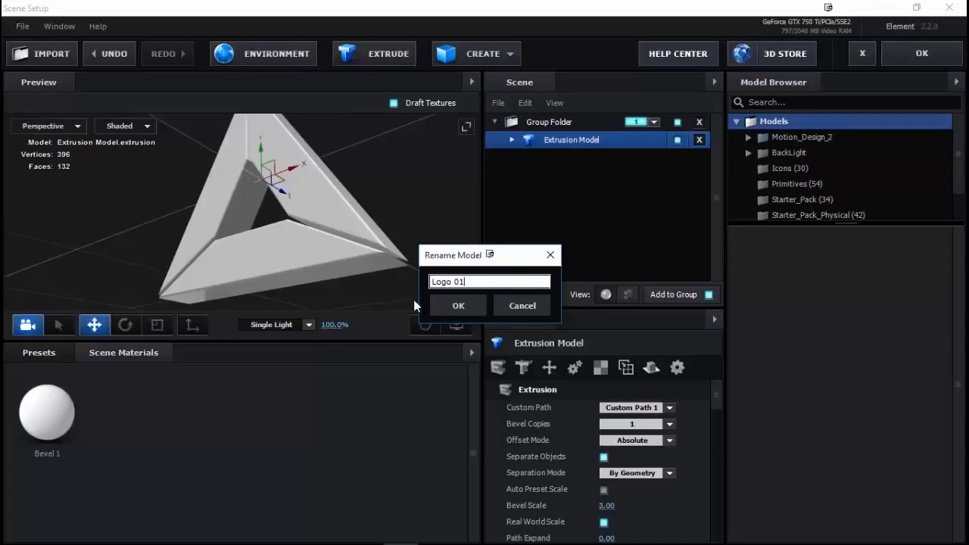
{"action": "left_click", "coordinate": [454, 306]}
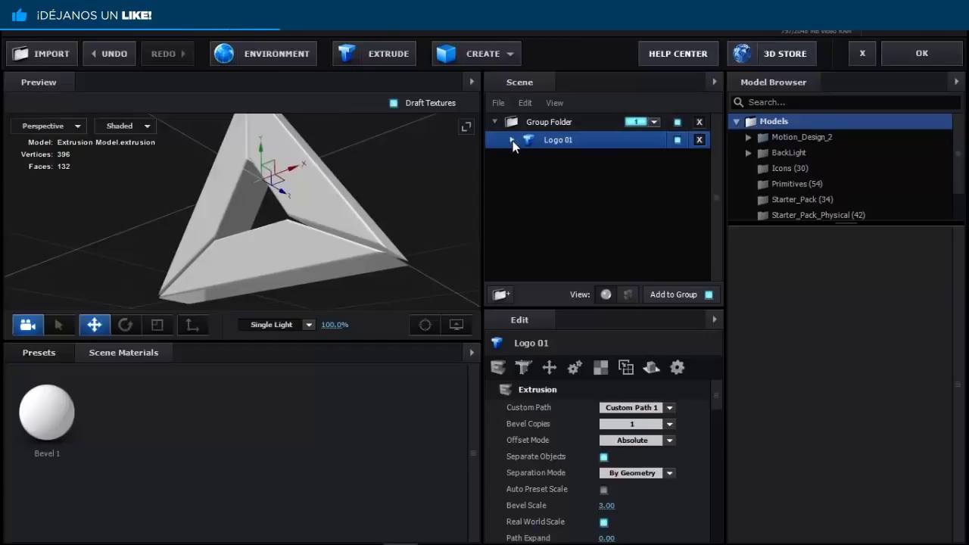
{"action": "left_click", "coordinate": [513, 140]}
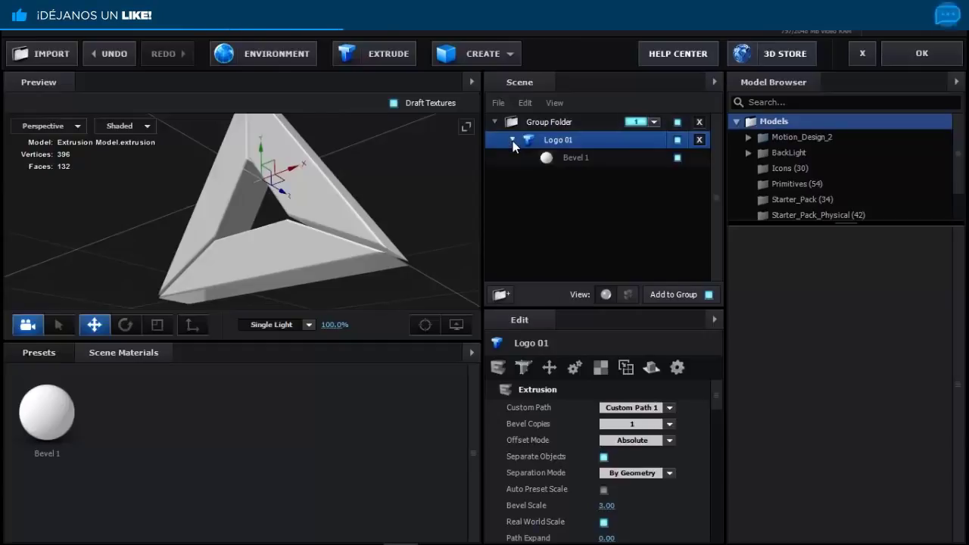
{"action": "left_click", "coordinate": [577, 158]}
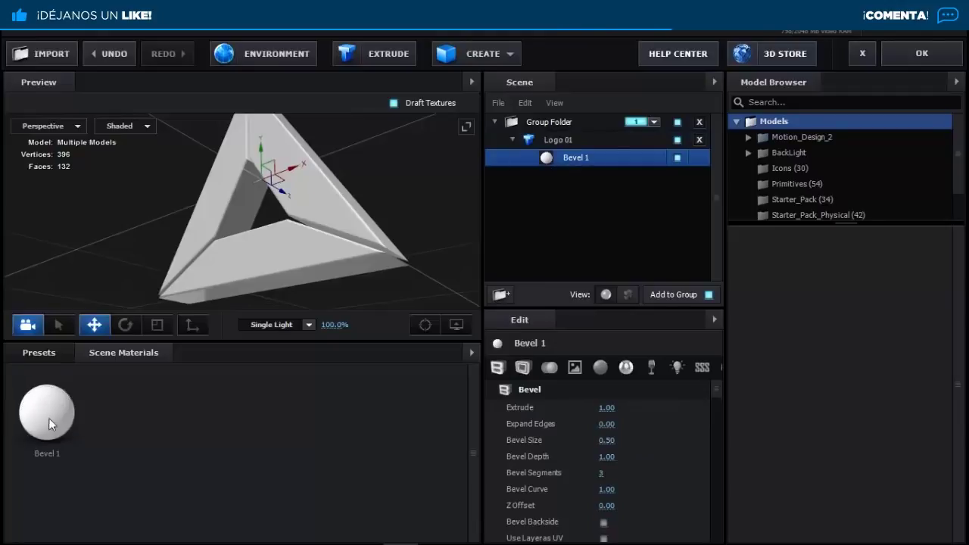
{"action": "left_click", "coordinate": [561, 141]}
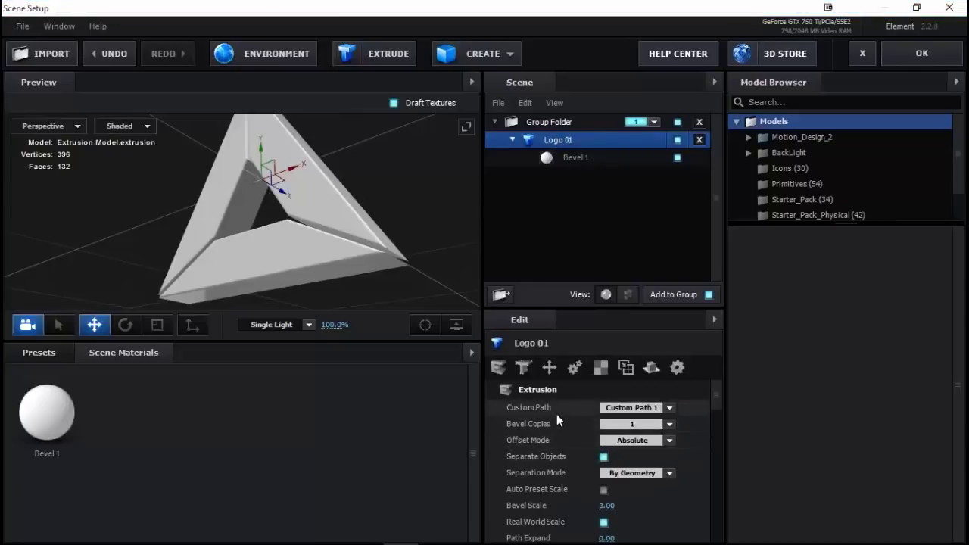
{"action": "mouse_move", "coordinate": [557, 416]}
Keep the bevel offset mode Absolute and switch the preview display to Wireframe
{"action": "left_click", "coordinate": [615, 443]}
{"action": "left_click", "coordinate": [548, 444]}
{"action": "left_click", "coordinate": [575, 161]}
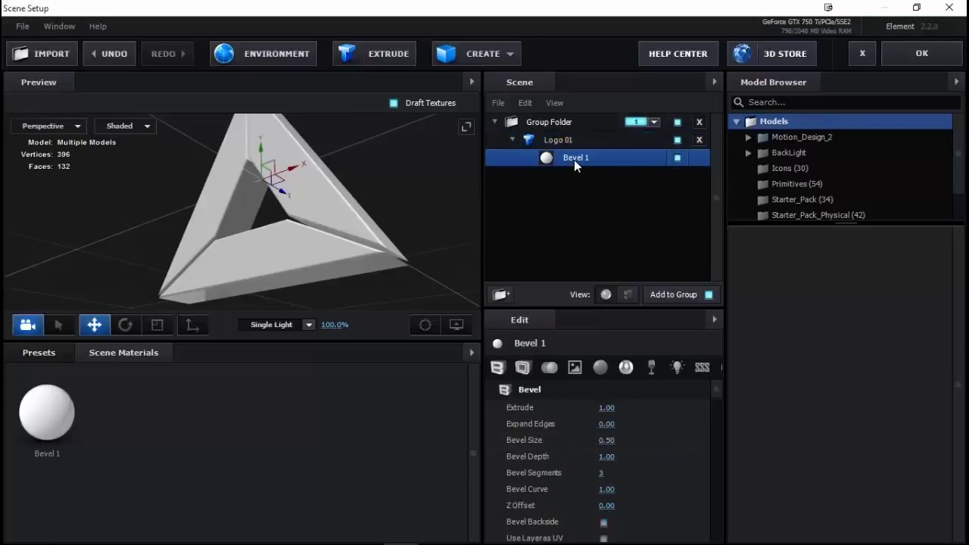
{"action": "left_click", "coordinate": [564, 140]}
{"action": "scroll", "coordinate": [569, 483], "scroll_direction": "down", "scroll_amount": 2}
{"action": "scroll", "coordinate": [569, 484], "scroll_direction": "down", "scroll_amount": 2}
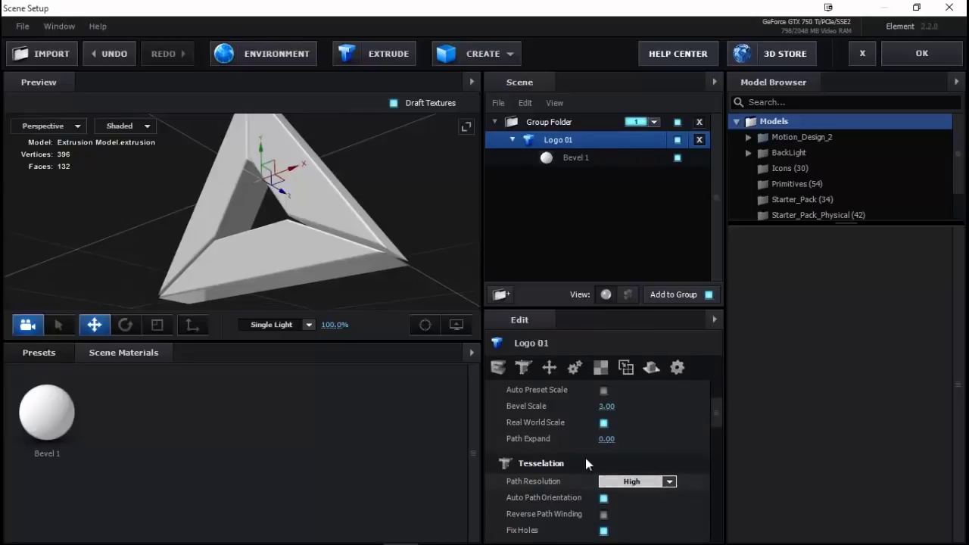
{"action": "left_click", "coordinate": [464, 330]}
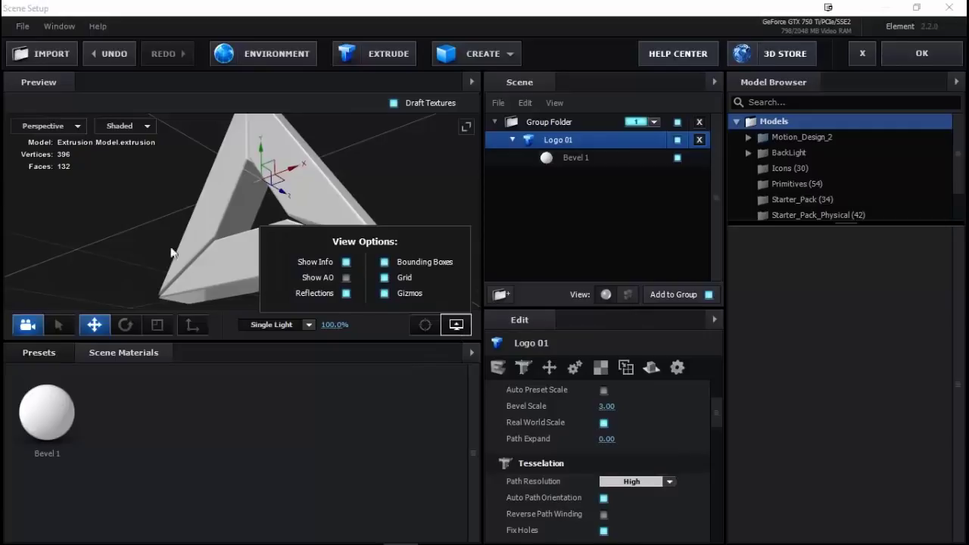
{"action": "left_click", "coordinate": [121, 127]}
{"action": "left_click", "coordinate": [126, 129]}
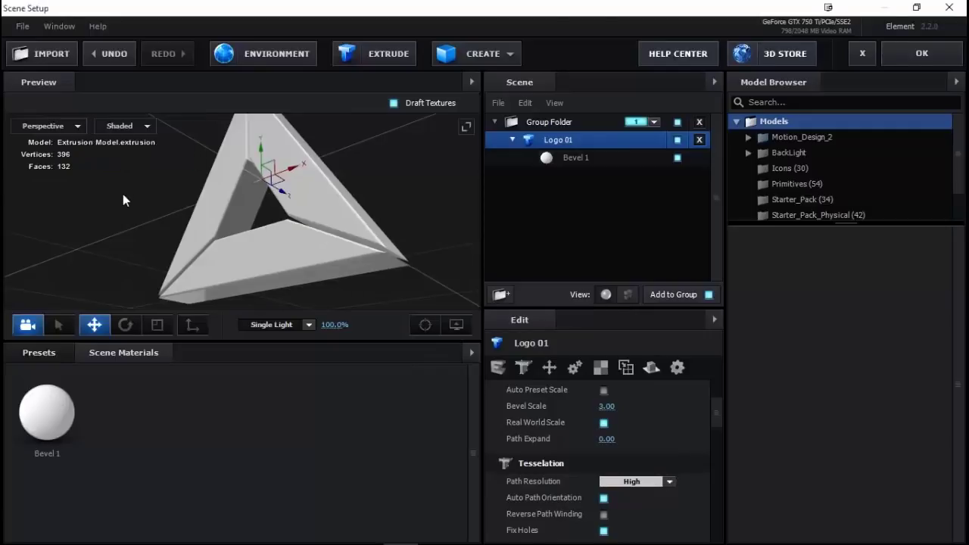
{"action": "left_click", "coordinate": [123, 127]}
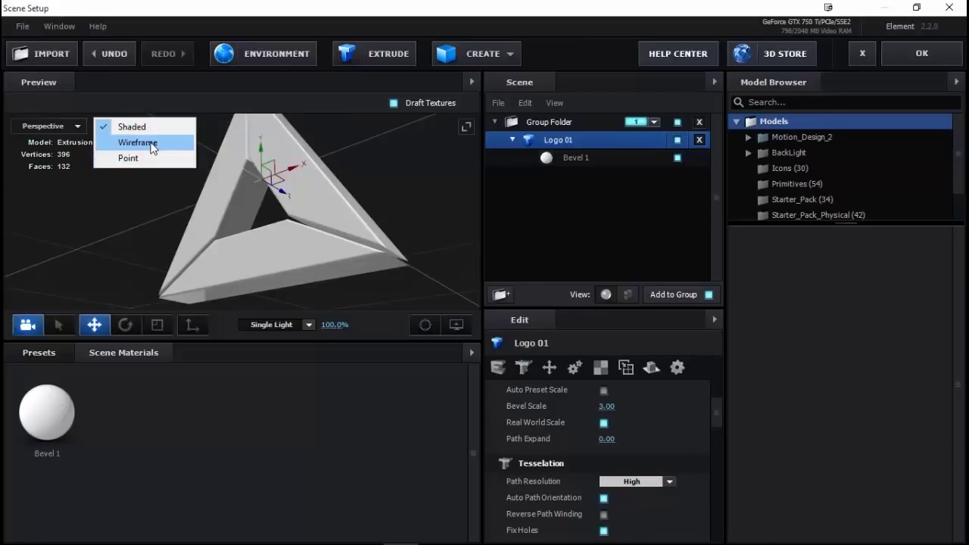
{"action": "left_click", "coordinate": [152, 143]}
Raise Path Resolution to Extreme, inspect the denser mesh, and return the preview to Shaded
{"action": "mouse_move", "coordinate": [359, 208]}
{"action": "left_mouse_down"}
{"action": "mouse_move", "coordinate": [333, 201]}
{"action": "mouse_move", "coordinate": [382, 245]}
{"action": "mouse_move", "coordinate": [374, 210]}
{"action": "left_mouse_up"}
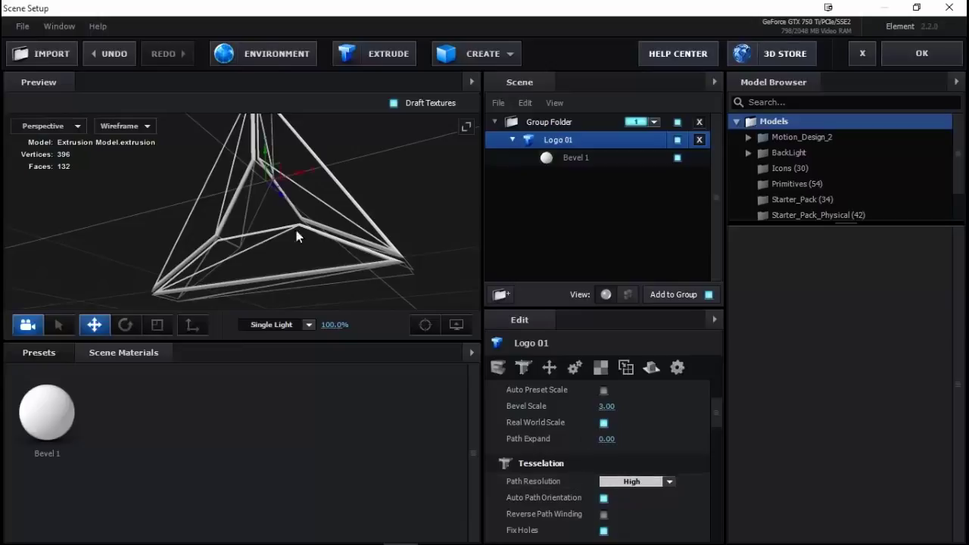
{"action": "left_click", "coordinate": [633, 481]}
{"action": "left_click", "coordinate": [634, 467]}
{"action": "mouse_move", "coordinate": [337, 228]}
{"action": "left_mouse_down"}
{"action": "mouse_move", "coordinate": [275, 244]}
{"action": "mouse_move", "coordinate": [394, 290]}
{"action": "mouse_move", "coordinate": [370, 257]}
{"action": "left_mouse_up"}
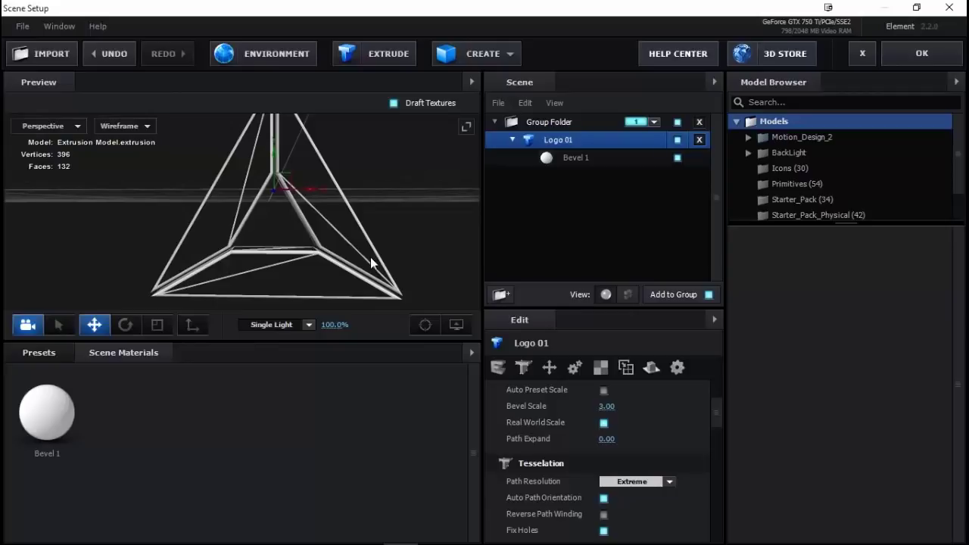
{"action": "left_click_drag", "start_coordinate": [370, 257], "coordinate": [287, 201]}
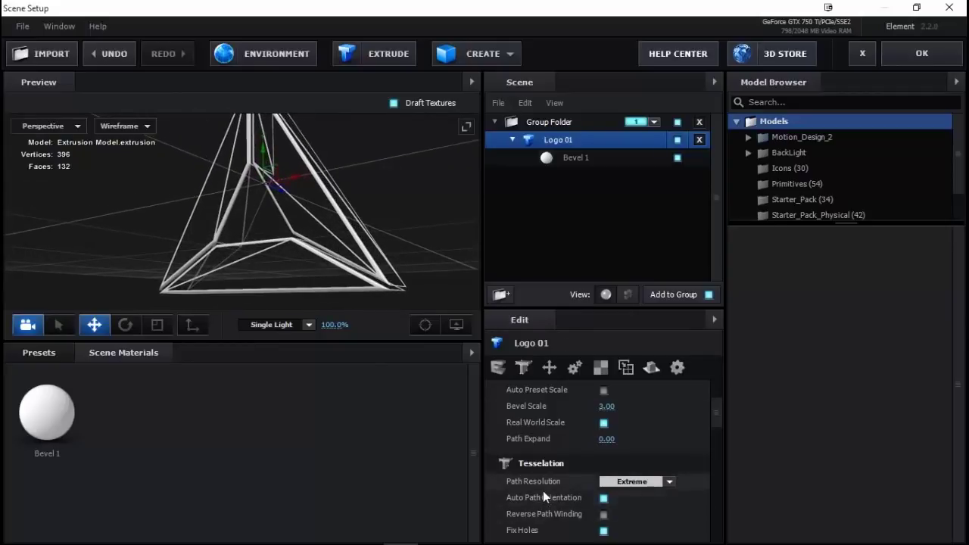
{"action": "left_click", "coordinate": [127, 126]}
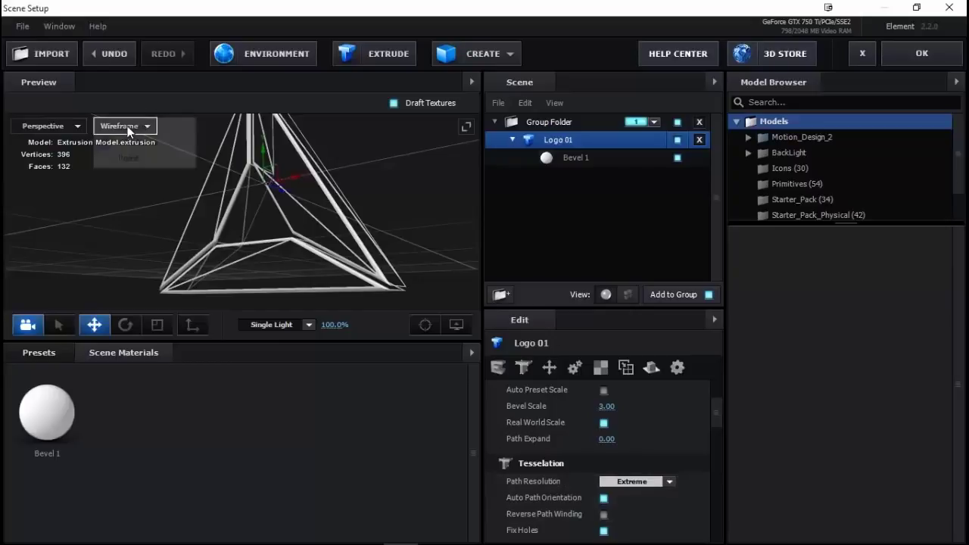
{"action": "left_click", "coordinate": [129, 127]}
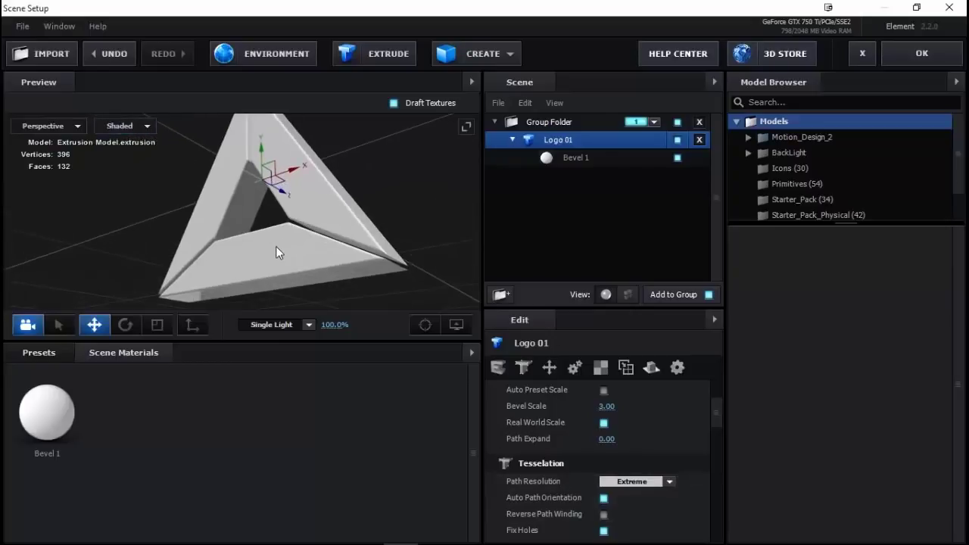
{"action": "left_click", "coordinate": [647, 483]}
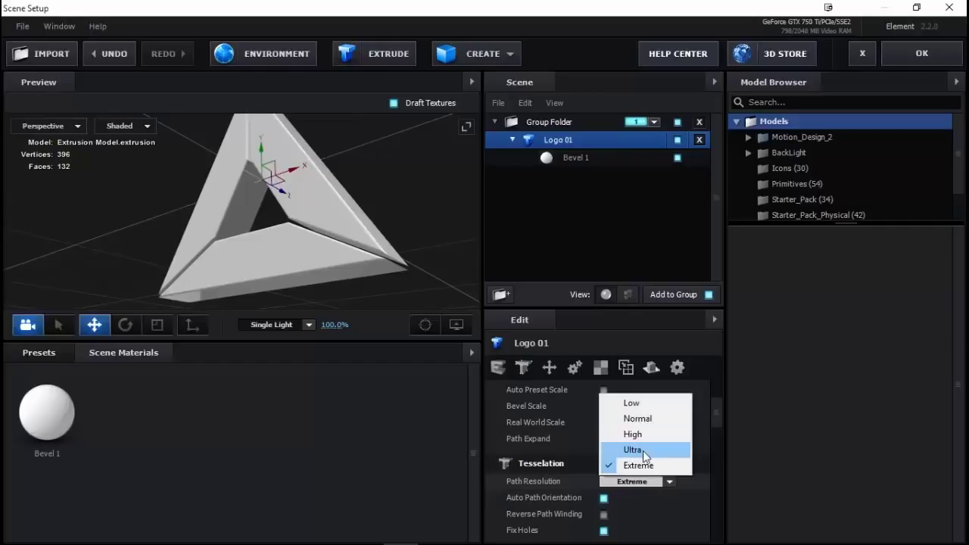
Lower Logo 01's Path Resolution from Extreme to Ultra
{"action": "left_click", "coordinate": [636, 450]}
{"action": "mouse_move", "coordinate": [300, 252]}
{"action": "left_mouse_down"}
{"action": "mouse_move", "coordinate": [255, 256]}
{"action": "mouse_move", "coordinate": [303, 272]}
{"action": "left_mouse_up"}
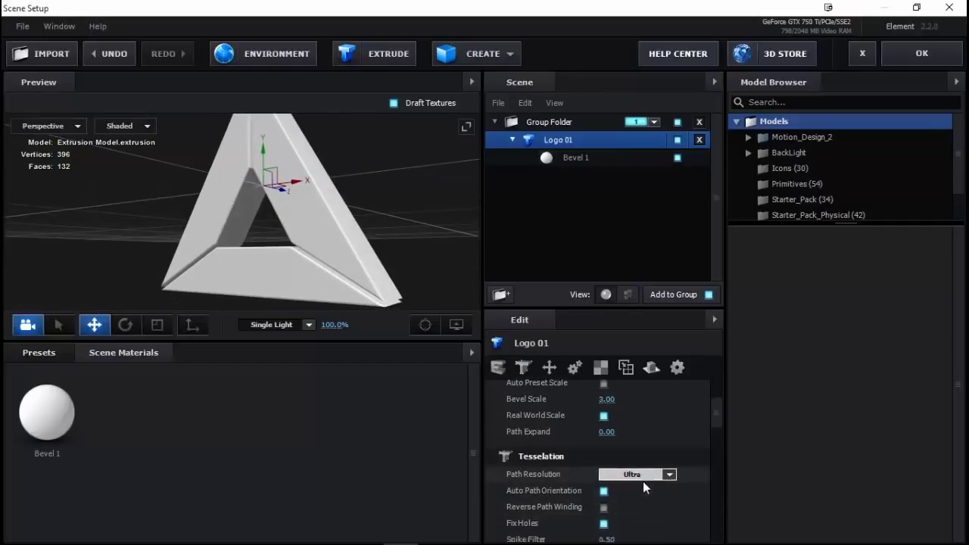
{"action": "scroll", "coordinate": [643, 481], "scroll_direction": "down", "scroll_amount": 5}
{"action": "scroll", "coordinate": [643, 482], "scroll_direction": "up", "scroll_amount": 3}
{"action": "scroll", "coordinate": [643, 481], "scroll_direction": "up", "scroll_amount": 1}
{"action": "scroll", "coordinate": [643, 481], "scroll_direction": "down", "scroll_amount": 2}
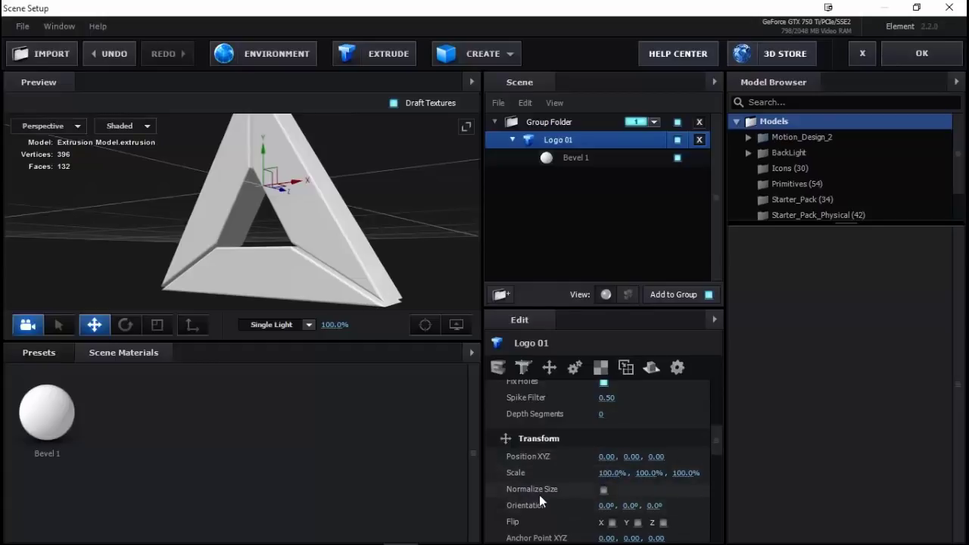
{"action": "scroll", "coordinate": [540, 499], "scroll_direction": "down", "scroll_amount": 2}
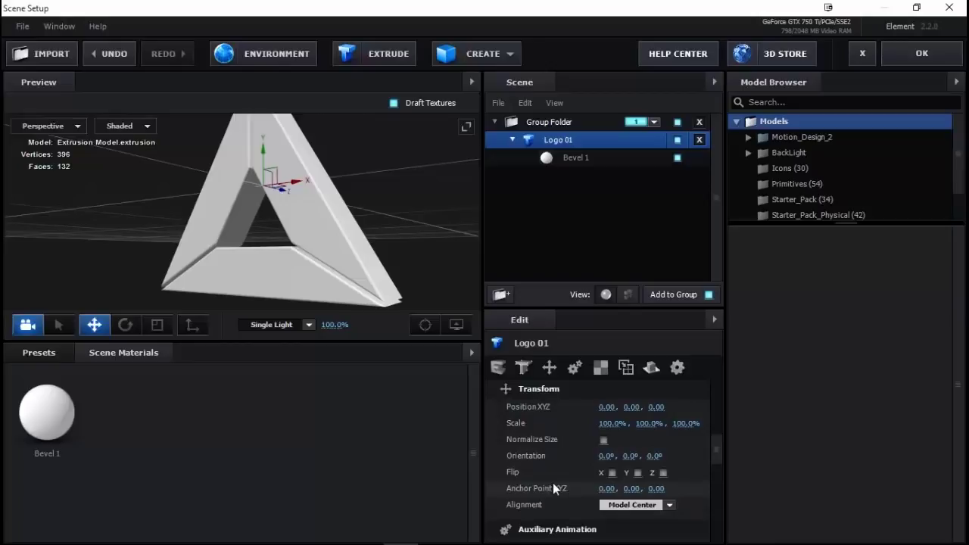
{"action": "scroll", "coordinate": [553, 489], "scroll_direction": "down", "scroll_amount": 4}
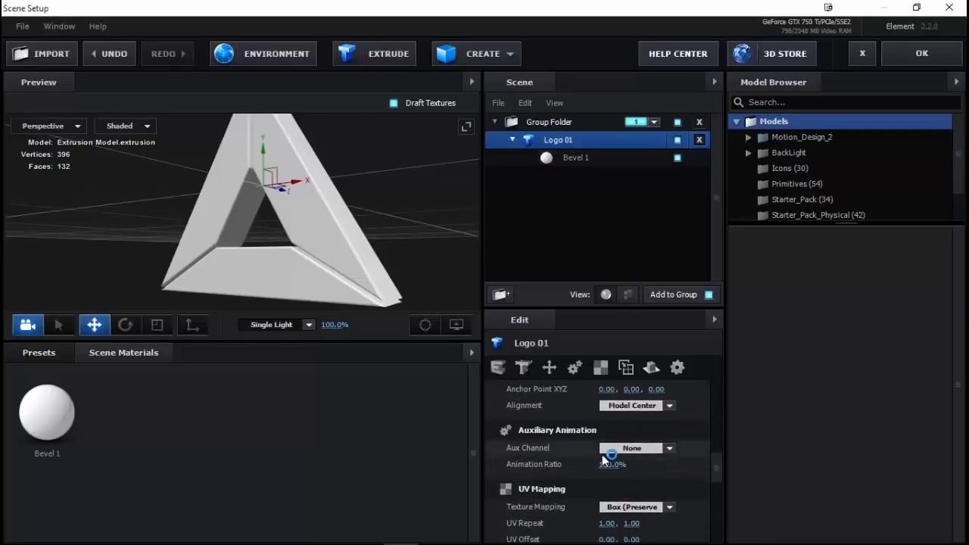
Review the Aux Channel and Texture Mapping options, keeping Aux Channel at None and Texture Mapping unchanged
{"action": "left_click", "coordinate": [669, 448]}
{"action": "left_click", "coordinate": [635, 448]}
{"action": "scroll", "coordinate": [560, 471], "scroll_direction": "down", "scroll_amount": 3}
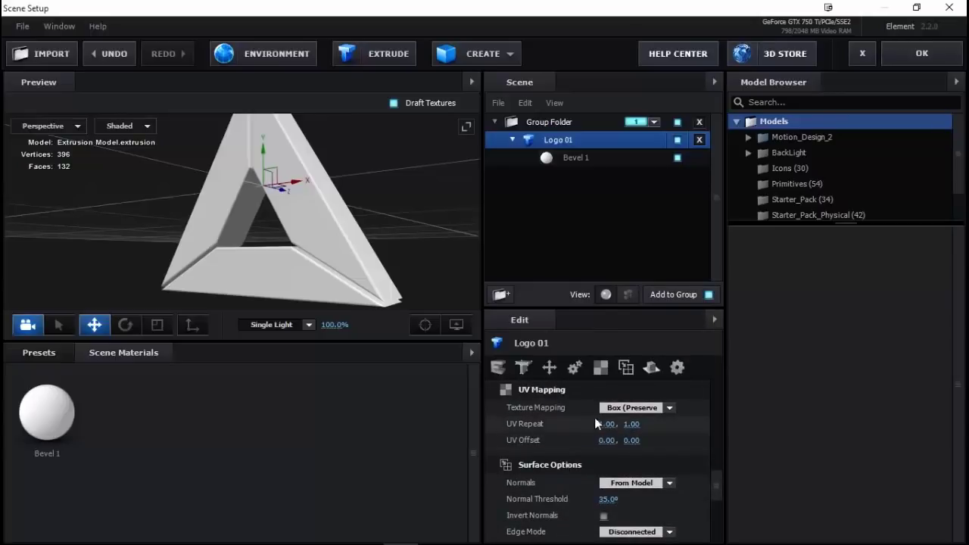
{"action": "left_click", "coordinate": [653, 409]}
{"action": "left_click", "coordinate": [569, 408]}
Review the Reflect Mode choices and keep it at Default
{"action": "scroll", "coordinate": [571, 499], "scroll_direction": "down", "scroll_amount": 3}
{"action": "scroll", "coordinate": [567, 499], "scroll_direction": "down", "scroll_amount": 2}
{"action": "scroll", "coordinate": [568, 499], "scroll_direction": "down", "scroll_amount": 2}
{"action": "scroll", "coordinate": [567, 498], "scroll_direction": "down", "scroll_amount": 1}
{"action": "scroll", "coordinate": [550, 470], "scroll_direction": "down", "scroll_amount": 2}
{"action": "scroll", "coordinate": [555, 463], "scroll_direction": "down", "scroll_amount": 1}
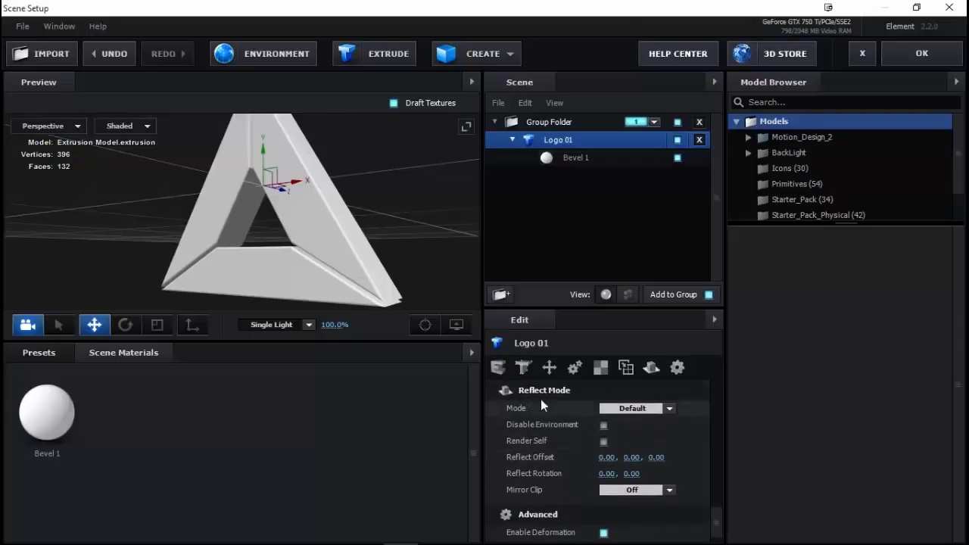
{"action": "left_click", "coordinate": [630, 409]}
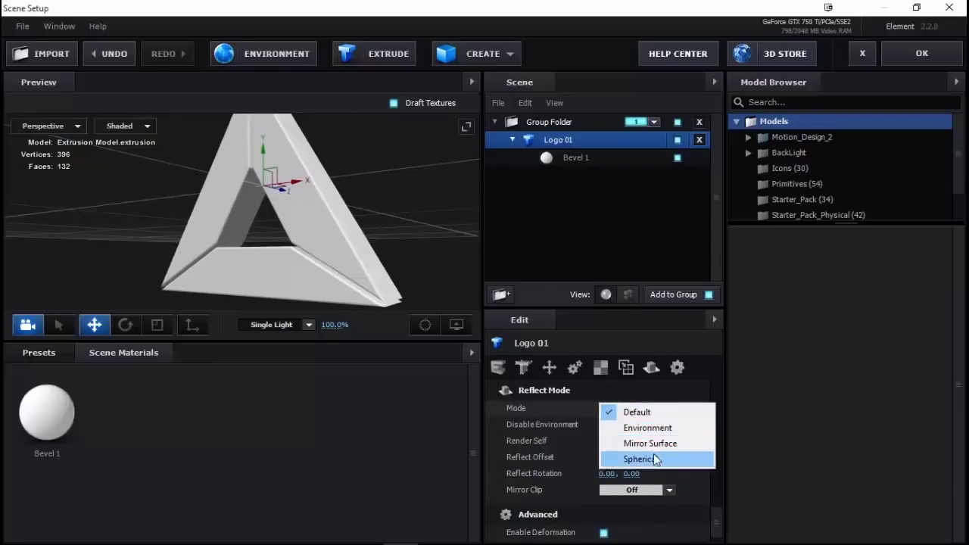
{"action": "left_click", "coordinate": [551, 436]}
{"action": "scroll", "coordinate": [577, 498], "scroll_direction": "down", "scroll_amount": 1}
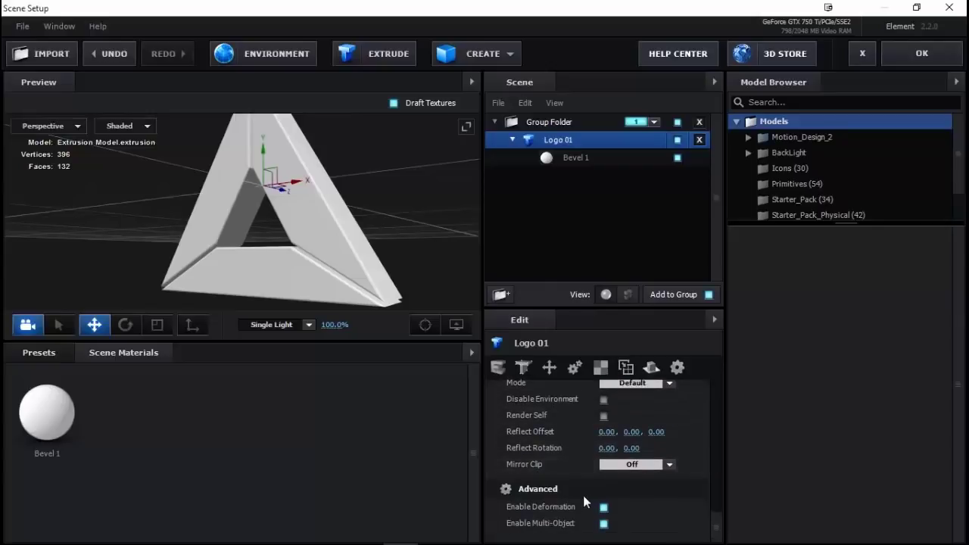
{"action": "scroll", "coordinate": [587, 495], "scroll_direction": "up", "scroll_amount": 10}
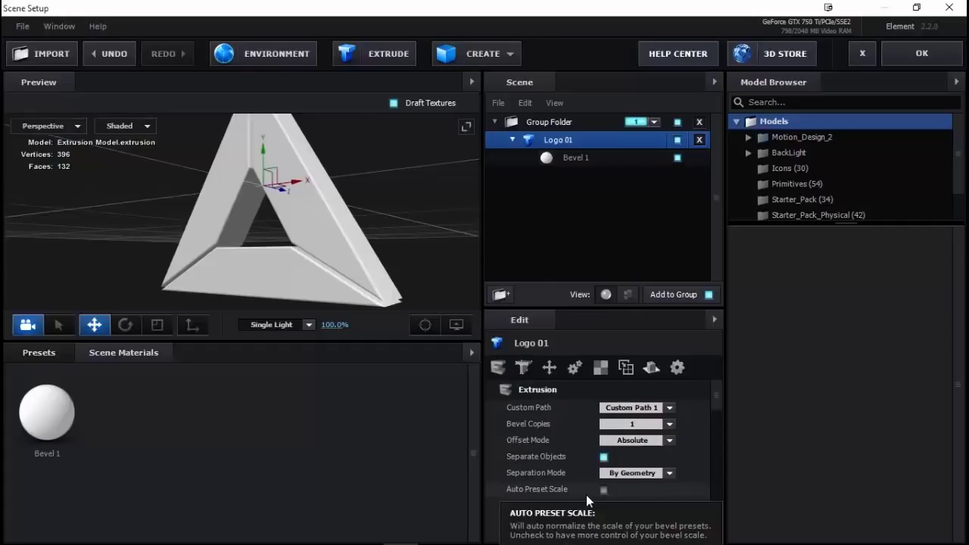
On Bevel 1, set Extrude to 2.38 and Bevel Size to 1.00
{"action": "left_click", "coordinate": [581, 161]}
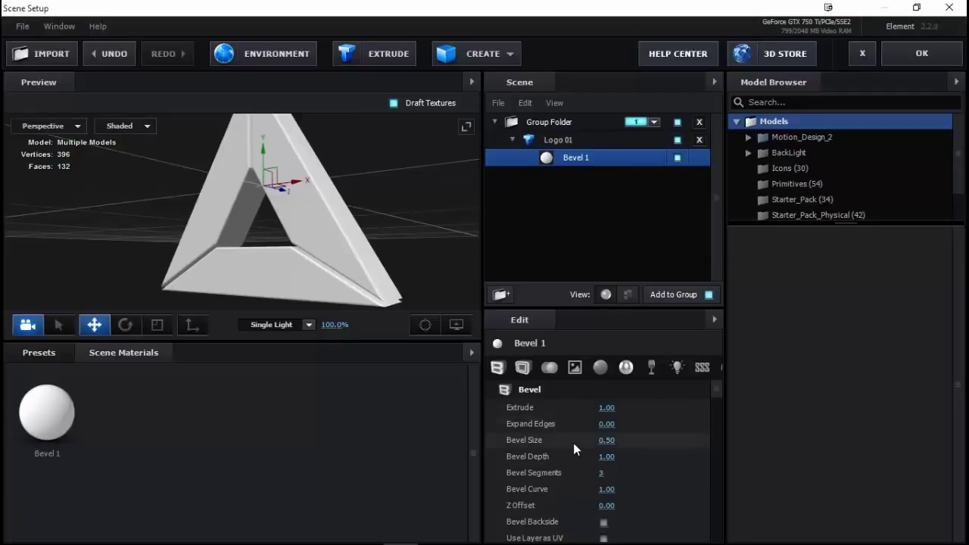
{"action": "left_click_drag", "start_coordinate": [620, 410], "coordinate": [827, 418]}
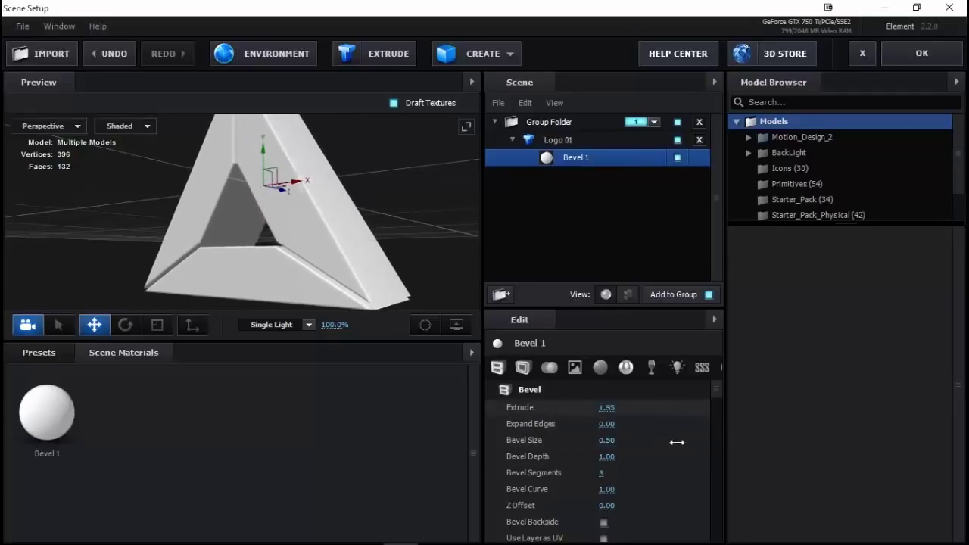
{"action": "left_click_drag", "start_coordinate": [827, 418], "coordinate": [703, 454]}
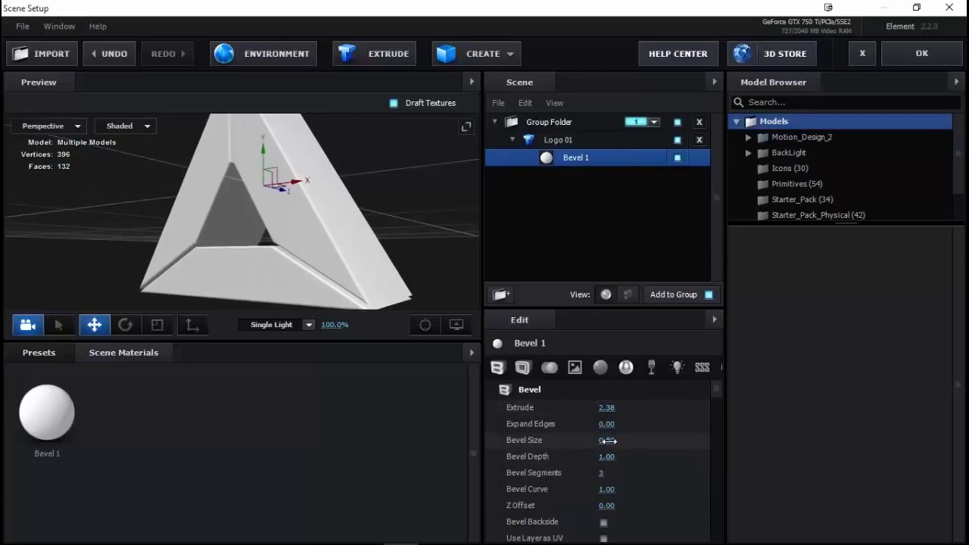
{"action": "mouse_move", "coordinate": [608, 443]}
{"action": "left_mouse_down"}
{"action": "mouse_move", "coordinate": [659, 447]}
{"action": "mouse_move", "coordinate": [609, 472]}
{"action": "left_mouse_up"}
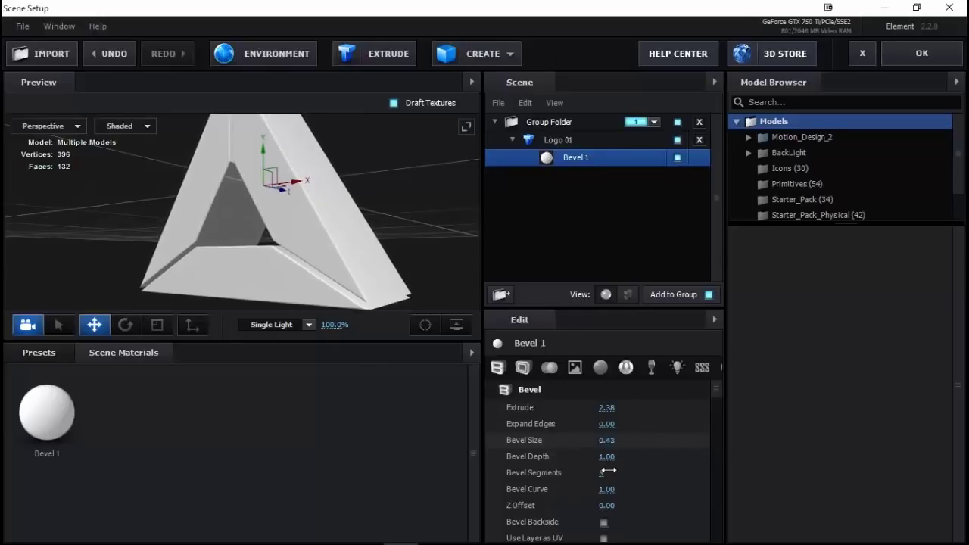
{"action": "left_click", "coordinate": [609, 442]}
{"action": "type", "text": "1"}
{"action": "key", "text": "Return"}
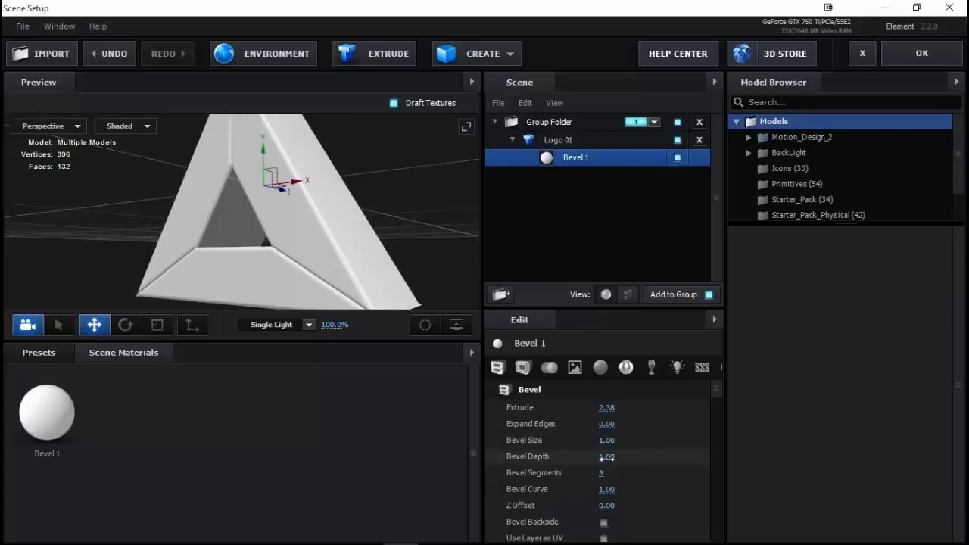
Set Bevel 1's Bevel Curve to 0 for flat, sharper bevels
{"action": "left_click_drag", "start_coordinate": [639, 463], "coordinate": [558, 479]}
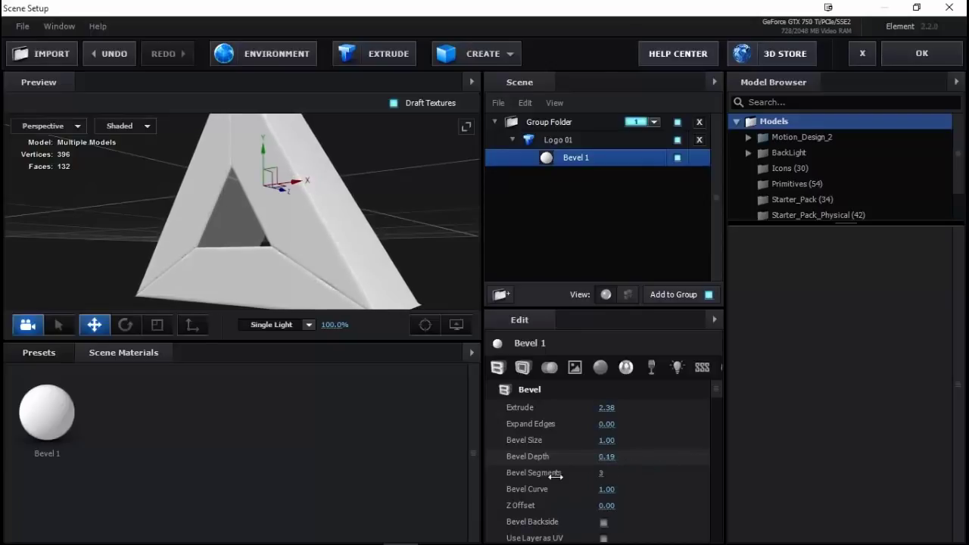
{"action": "key", "text": "ctrl+z"}
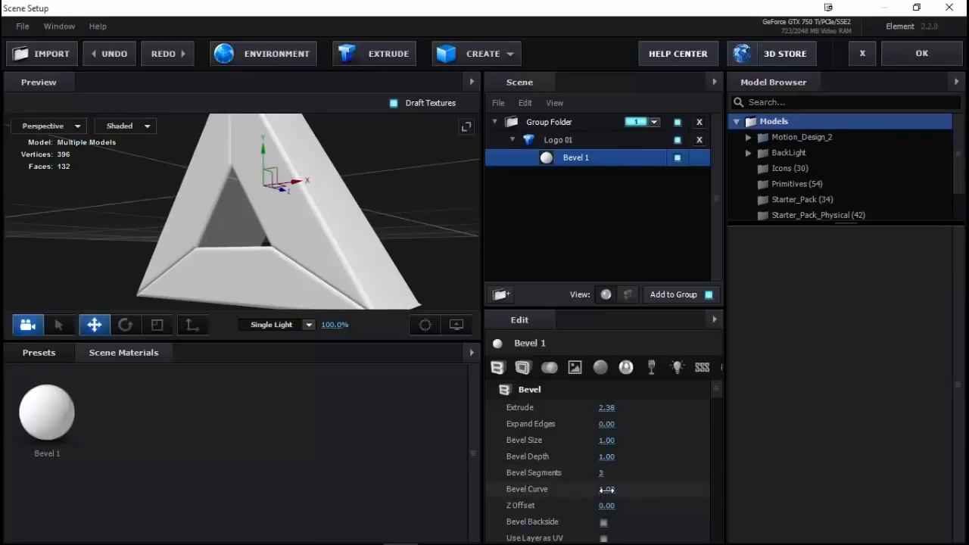
{"action": "left_click_drag", "start_coordinate": [326, 263], "coordinate": [250, 213]}
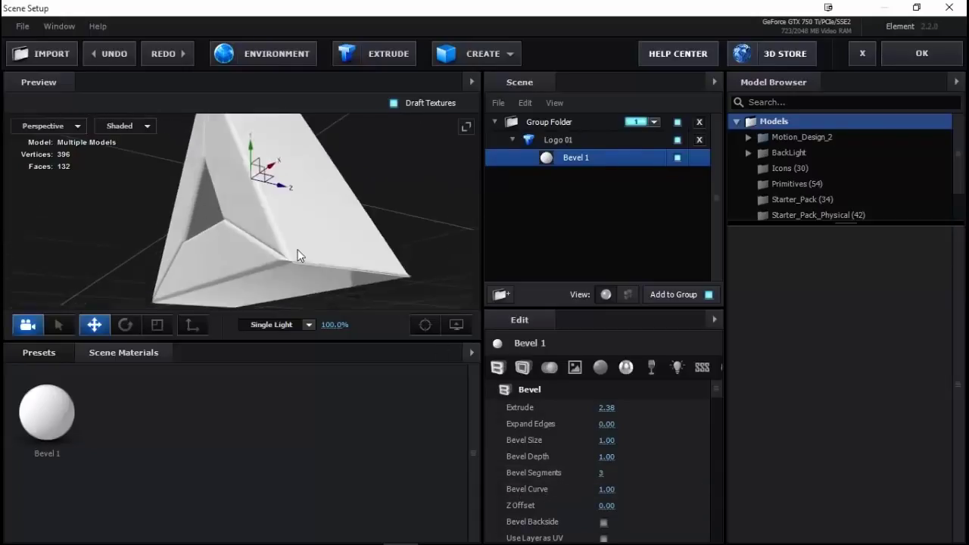
{"action": "scroll", "coordinate": [251, 213], "scroll_direction": "up", "scroll_amount": 3}
{"action": "left_click_drag", "start_coordinate": [287, 232], "coordinate": [285, 221]}
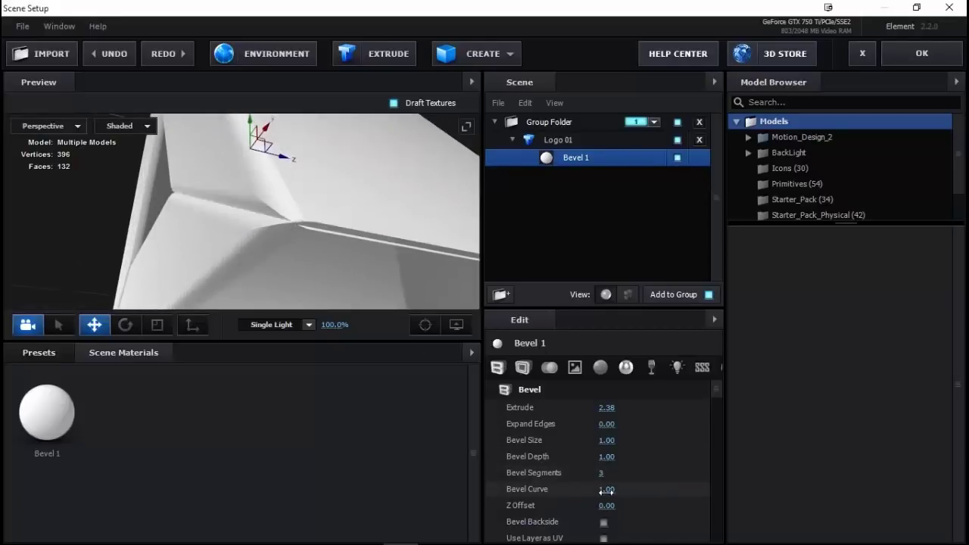
{"action": "left_click", "coordinate": [607, 490]}
{"action": "type", "text": "0"}
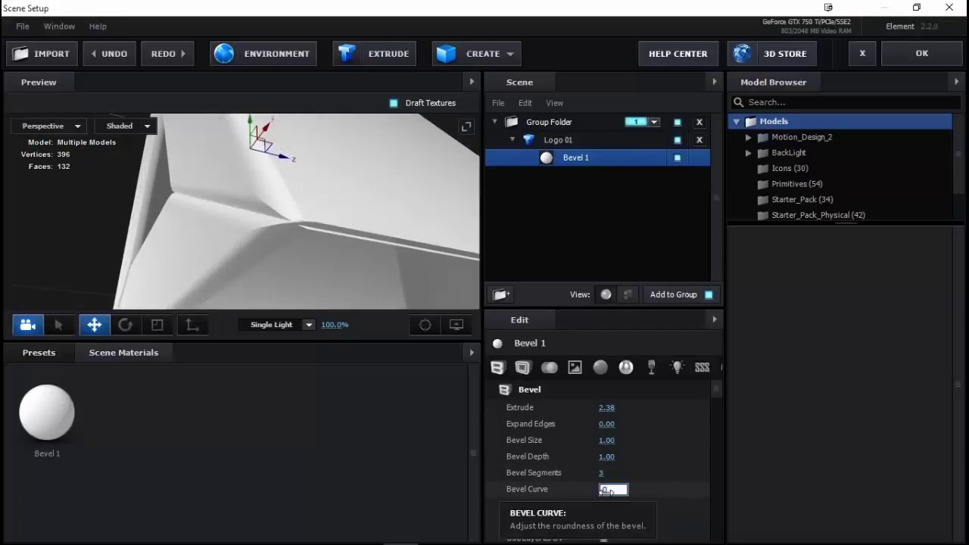
{"action": "key", "text": "Return"}
{"action": "mouse_move", "coordinate": [198, 125]}
{"action": "left_mouse_down"}
{"action": "mouse_move", "coordinate": [265, 238]}
{"action": "mouse_move", "coordinate": [277, 203]}
{"action": "mouse_move", "coordinate": [292, 208]}
{"action": "mouse_move", "coordinate": [247, 196]}
{"action": "mouse_move", "coordinate": [286, 218]}
{"action": "mouse_move", "coordinate": [293, 202]}
{"action": "mouse_move", "coordinate": [278, 274]}
{"action": "left_mouse_up"}
{"action": "left_click_drag", "start_coordinate": [266, 191], "coordinate": [312, 132]}
{"action": "scroll", "coordinate": [311, 130], "scroll_direction": "up", "scroll_amount": 5}
{"action": "scroll", "coordinate": [307, 195], "scroll_direction": "down", "scroll_amount": 5}
{"action": "left_click_drag", "start_coordinate": [249, 249], "coordinate": [266, 141]}
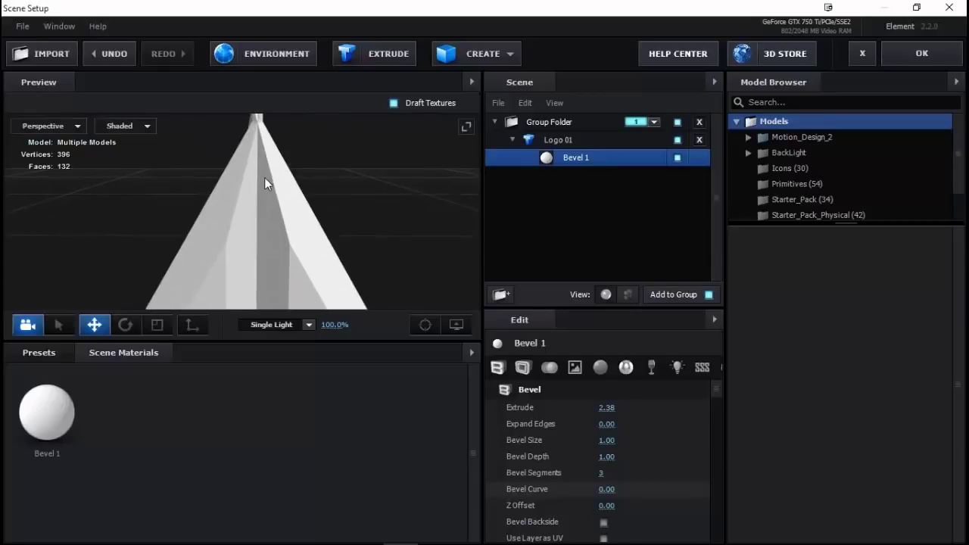
{"action": "left_click_drag", "start_coordinate": [266, 133], "coordinate": [276, 201]}
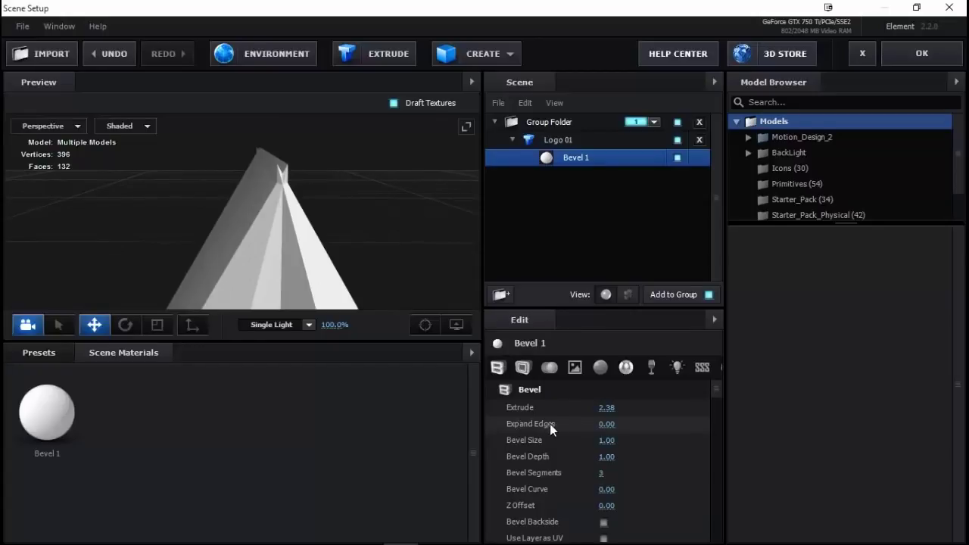
Pull Bevel 1's Expand Edges in to -0.22 and set Bevel Size to 0.50
{"action": "mouse_move", "coordinate": [608, 424]}
{"action": "left_mouse_down"}
{"action": "mouse_move", "coordinate": [637, 427]}
{"action": "mouse_move", "coordinate": [584, 429]}
{"action": "left_mouse_up"}
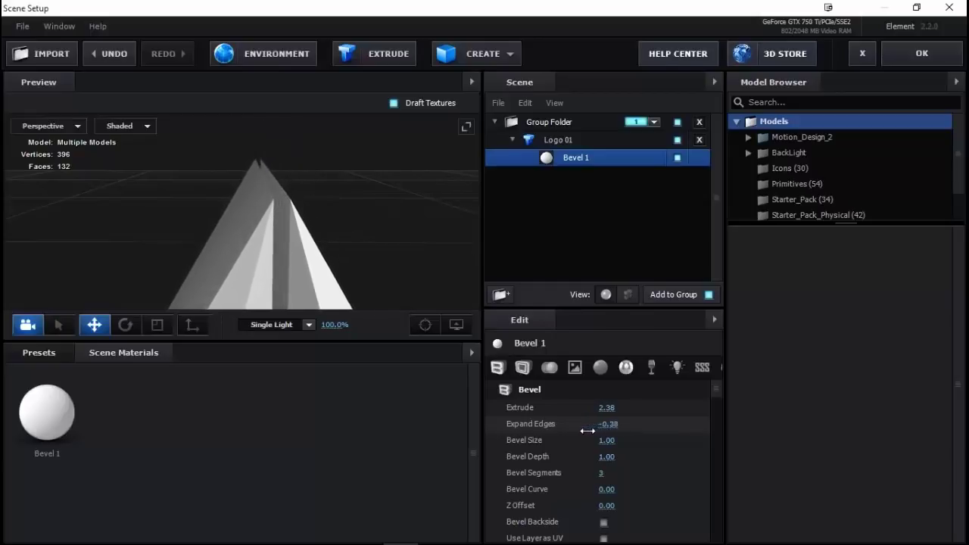
{"action": "mouse_move", "coordinate": [288, 243]}
{"action": "left_mouse_down"}
{"action": "mouse_move", "coordinate": [282, 227]}
{"action": "mouse_move", "coordinate": [196, 286]}
{"action": "mouse_move", "coordinate": [271, 156]}
{"action": "mouse_move", "coordinate": [301, 249]}
{"action": "mouse_move", "coordinate": [268, 242]}
{"action": "mouse_move", "coordinate": [307, 244]}
{"action": "left_mouse_up"}
{"action": "left_click_drag", "start_coordinate": [609, 424], "coordinate": [583, 422]}
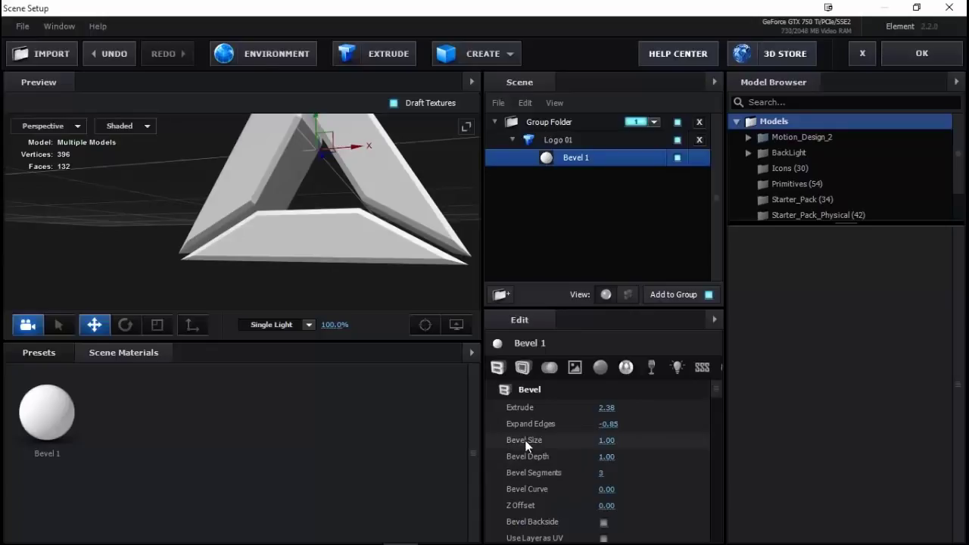
{"action": "left_click", "coordinate": [609, 441]}
{"action": "type", "text": "5"}
{"action": "key", "text": "Return"}
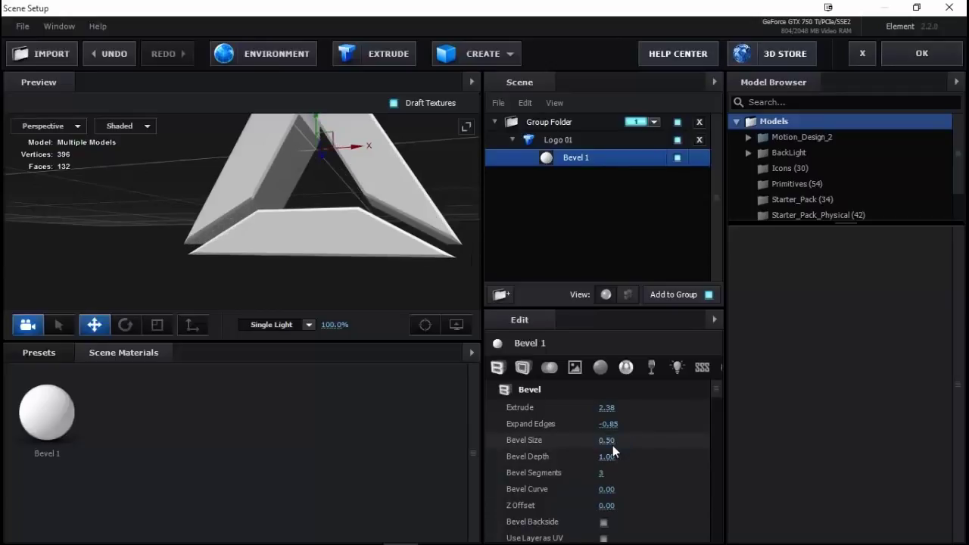
{"action": "mouse_move", "coordinate": [269, 232]}
{"action": "left_mouse_down"}
{"action": "mouse_move", "coordinate": [306, 253]}
{"action": "mouse_move", "coordinate": [363, 262]}
{"action": "mouse_move", "coordinate": [361, 249]}
{"action": "left_mouse_up"}
{"action": "left_click_drag", "start_coordinate": [609, 425], "coordinate": [660, 429]}
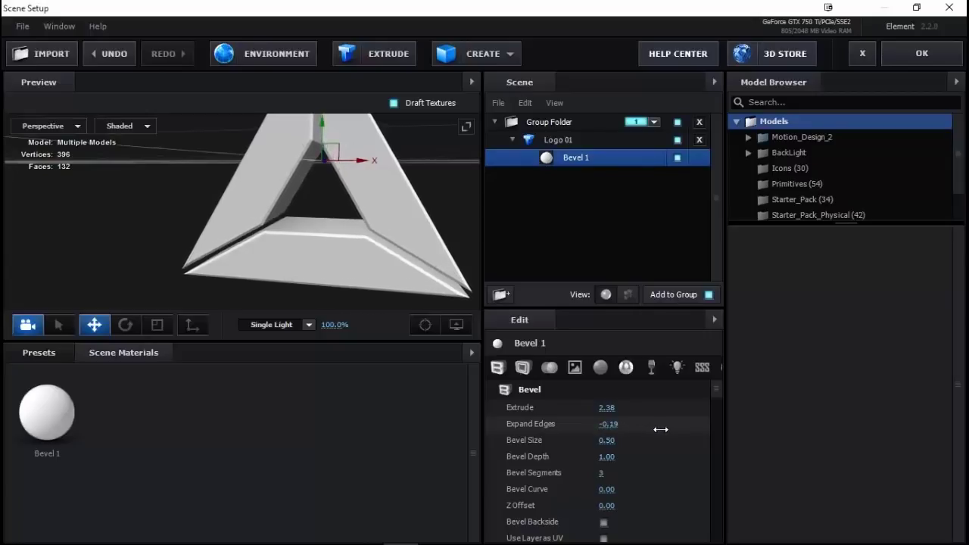
{"action": "mouse_move", "coordinate": [361, 234]}
{"action": "left_mouse_down"}
{"action": "mouse_move", "coordinate": [336, 224]}
{"action": "mouse_move", "coordinate": [345, 241]}
{"action": "mouse_move", "coordinate": [309, 219]}
{"action": "mouse_move", "coordinate": [296, 258]}
{"action": "mouse_move", "coordinate": [352, 265]}
{"action": "mouse_move", "coordinate": [311, 242]}
{"action": "mouse_move", "coordinate": [246, 248]}
{"action": "mouse_move", "coordinate": [588, 411]}
{"action": "left_mouse_up"}
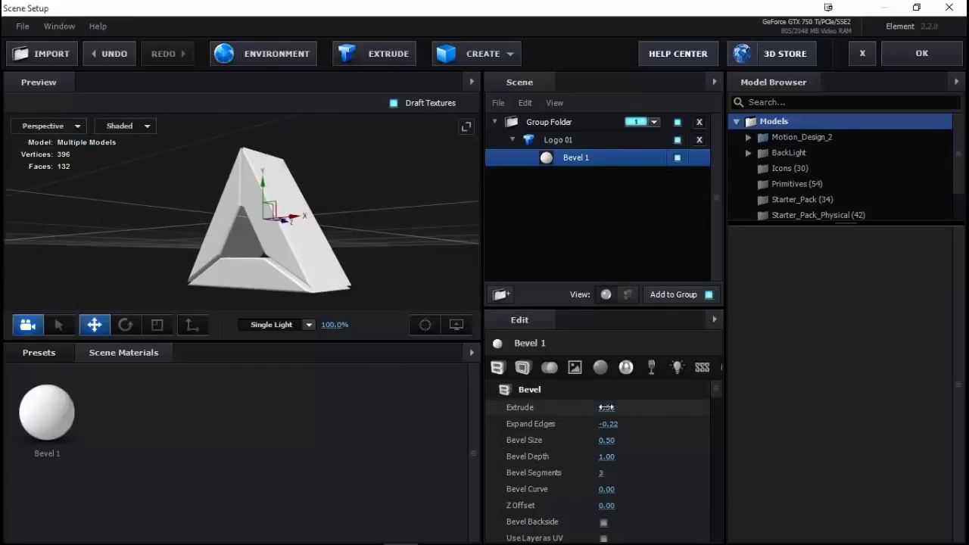
Reduce Bevel 1's Extrude depth to 1.50
{"action": "left_click", "coordinate": [607, 408]}
{"action": "type", "text": "1"}
{"action": "key", "text": "Return"}
{"action": "mouse_move", "coordinate": [326, 299]}
{"action": "left_mouse_down"}
{"action": "mouse_move", "coordinate": [276, 281]}
{"action": "mouse_move", "coordinate": [296, 275]}
{"action": "left_mouse_up"}
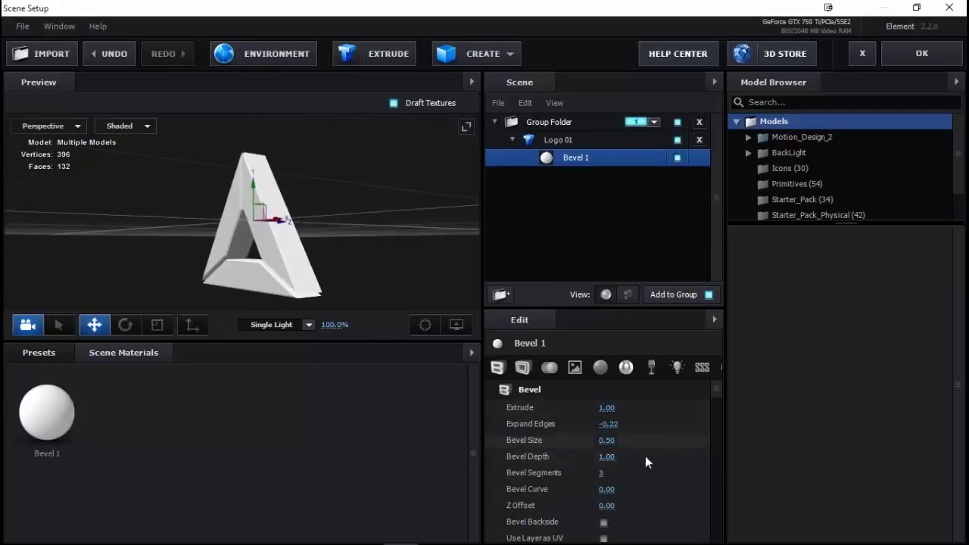
{"action": "left_click", "coordinate": [607, 407]}
{"action": "type", "text": "1.5"}
{"action": "key", "text": "Return"}
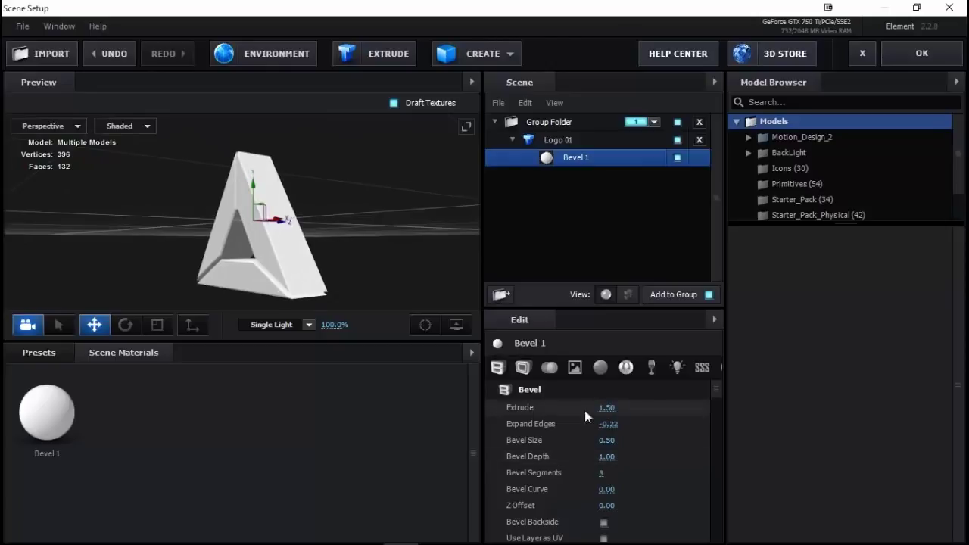
{"action": "mouse_move", "coordinate": [280, 267]}
{"action": "left_mouse_down"}
{"action": "mouse_move", "coordinate": [338, 255]}
{"action": "mouse_move", "coordinate": [297, 258]}
{"action": "left_mouse_up"}
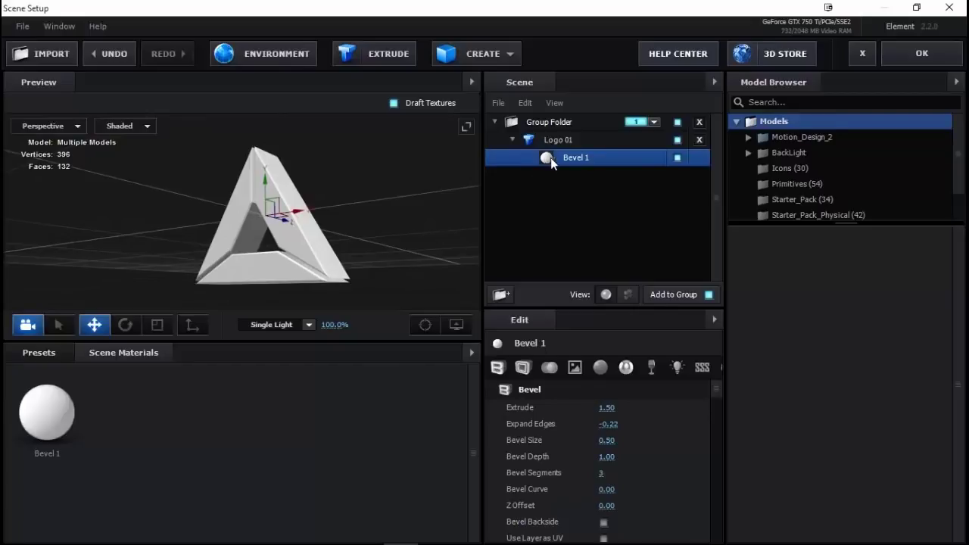
{"action": "left_click", "coordinate": [599, 369]}
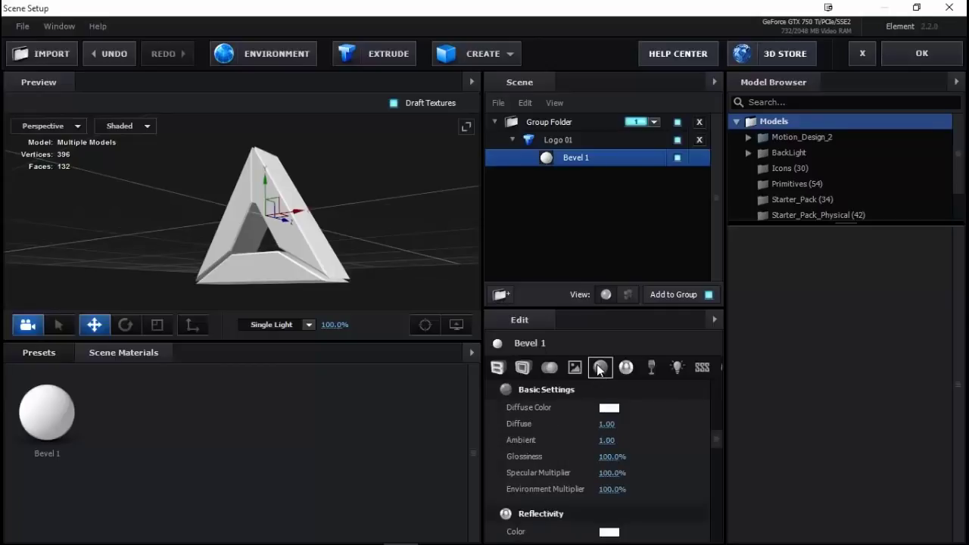
Set Bevel 1's Diffuse Color to yellow
{"action": "left_click", "coordinate": [606, 410]}
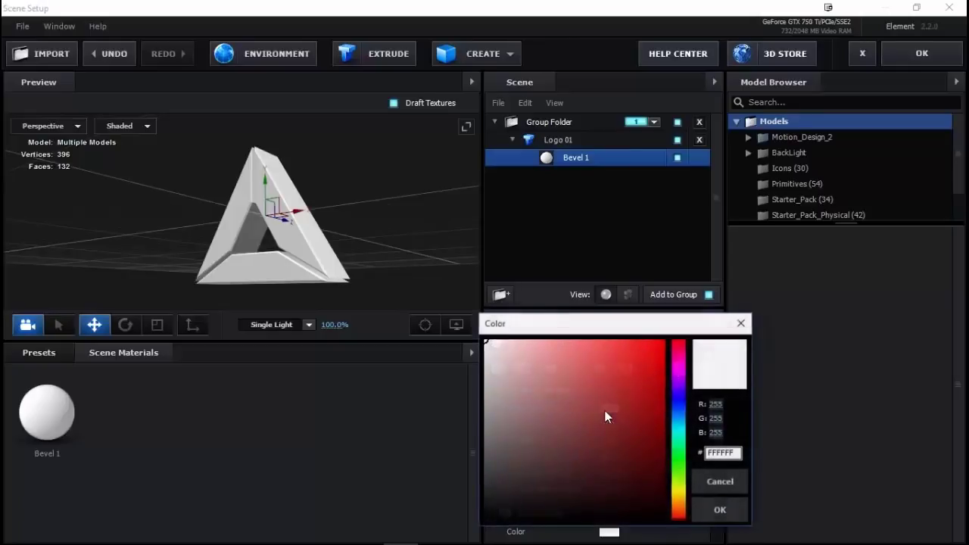
{"action": "left_click", "coordinate": [681, 496]}
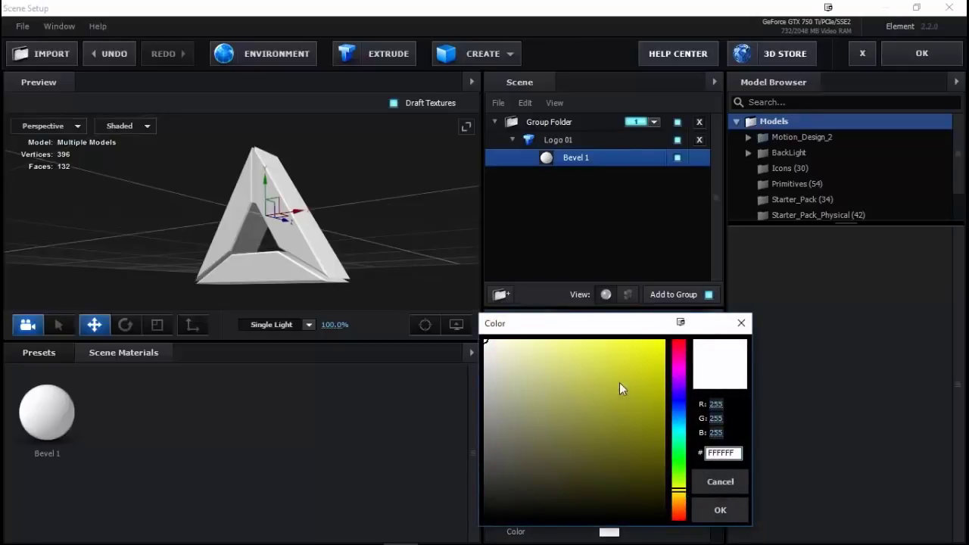
{"action": "left_click", "coordinate": [624, 392]}
{"action": "left_click", "coordinate": [715, 511]}
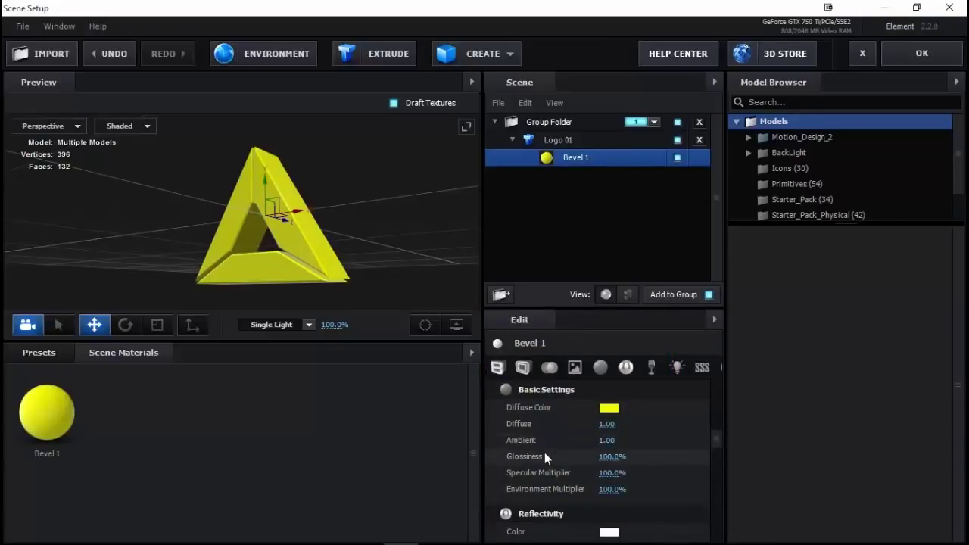
Set Bevel 1's Reflectivity Intensity to 50%
{"action": "left_click", "coordinate": [626, 368]}
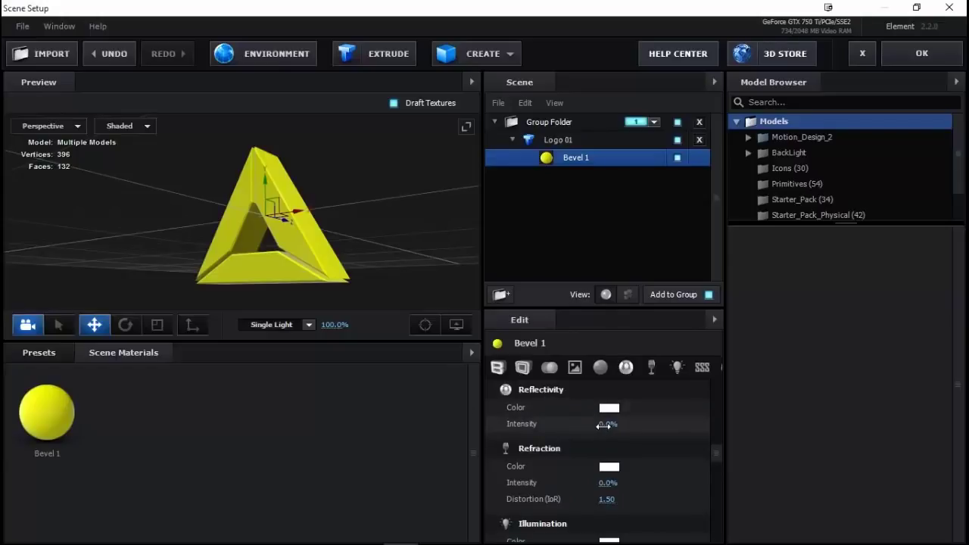
{"action": "left_click_drag", "start_coordinate": [604, 425], "coordinate": [716, 425]}
{"action": "mouse_move", "coordinate": [341, 280]}
{"action": "left_mouse_down"}
{"action": "mouse_move", "coordinate": [316, 221]}
{"action": "mouse_move", "coordinate": [357, 240]}
{"action": "left_mouse_up"}
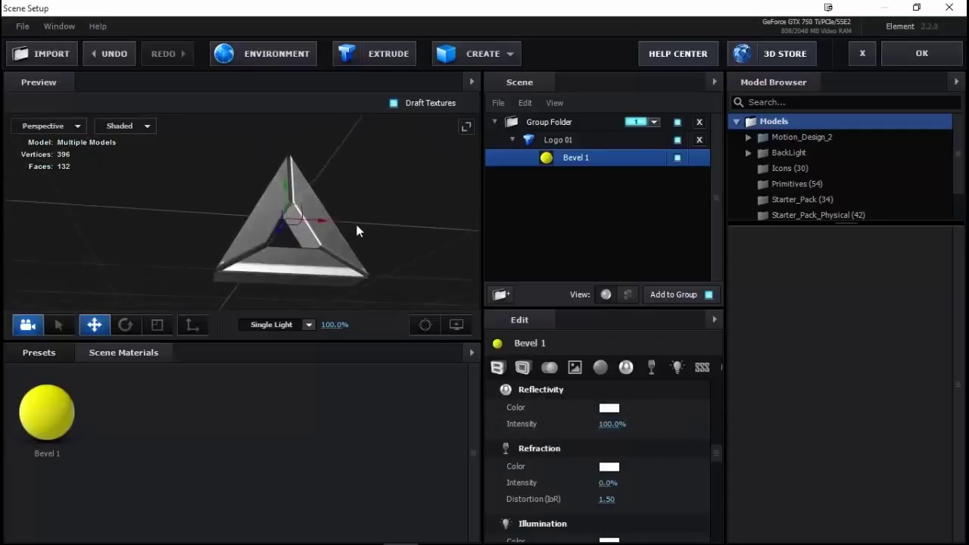
{"action": "left_click", "coordinate": [612, 424]}
{"action": "type", "text": "50"}
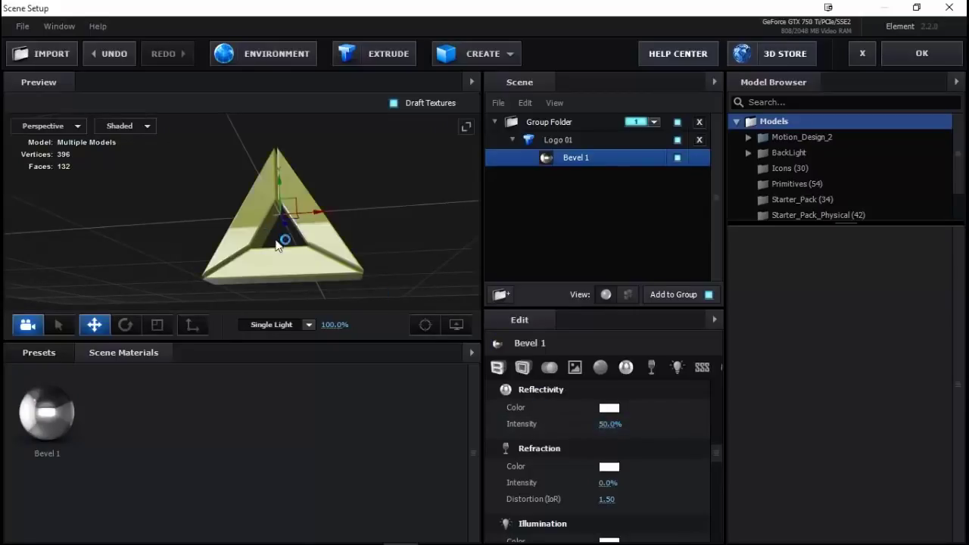
{"action": "mouse_move", "coordinate": [281, 242]}
{"action": "left_mouse_down"}
{"action": "mouse_move", "coordinate": [271, 249]}
{"action": "mouse_move", "coordinate": [287, 283]}
{"action": "mouse_move", "coordinate": [259, 261]}
{"action": "mouse_move", "coordinate": [290, 248]}
{"action": "mouse_move", "coordinate": [283, 257]}
{"action": "mouse_move", "coordinate": [260, 238]}
{"action": "mouse_move", "coordinate": [251, 253]}
{"action": "mouse_move", "coordinate": [204, 258]}
{"action": "mouse_move", "coordinate": [197, 242]}
{"action": "mouse_move", "coordinate": [326, 224]}
{"action": "left_mouse_up"}
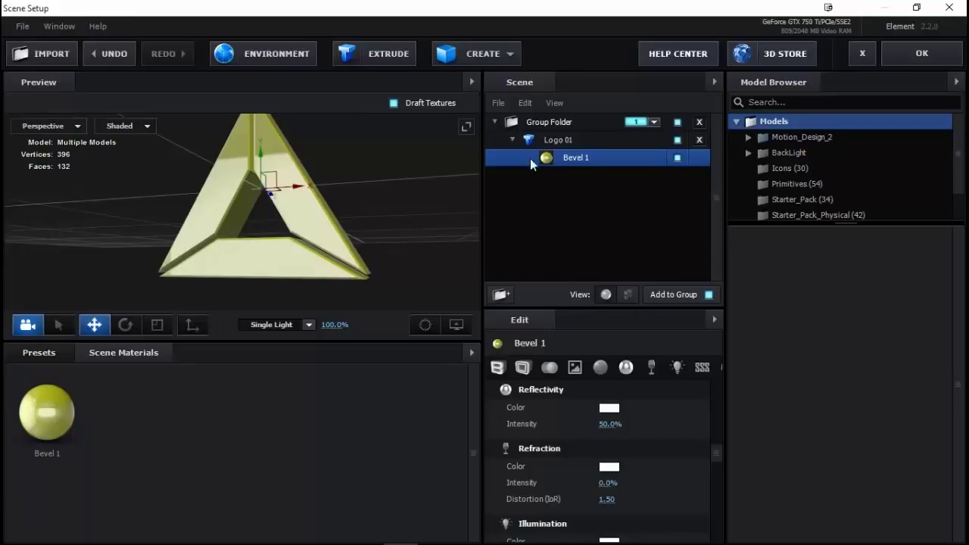
{"action": "scroll", "coordinate": [603, 438], "scroll_direction": "up", "scroll_amount": 5}
{"action": "scroll", "coordinate": [603, 438], "scroll_direction": "up", "scroll_amount": 5}
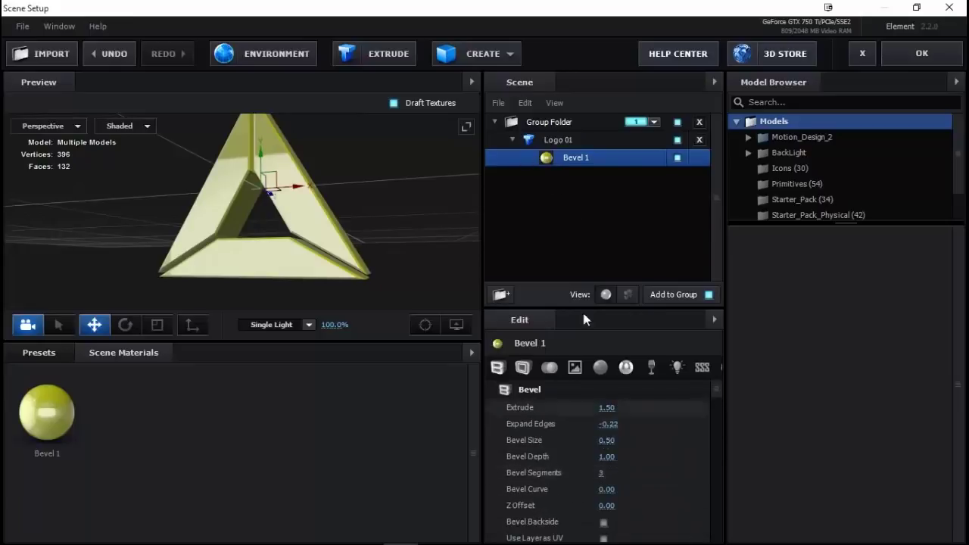
Select Logo 01 and set its Bevel Copies to 2 in the Extrusion settings
{"action": "left_click", "coordinate": [562, 139]}
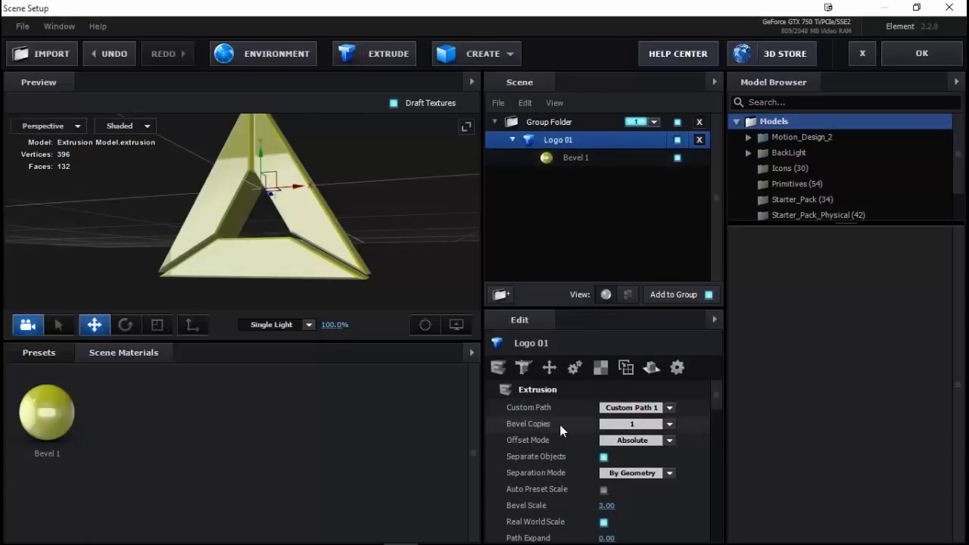
{"action": "mouse_move", "coordinate": [560, 430]}
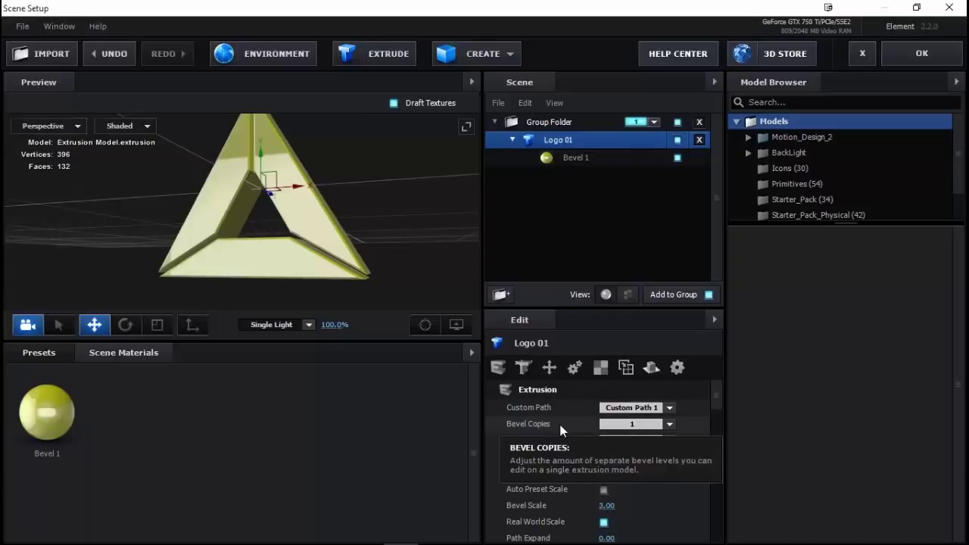
{"action": "left_click", "coordinate": [670, 425]}
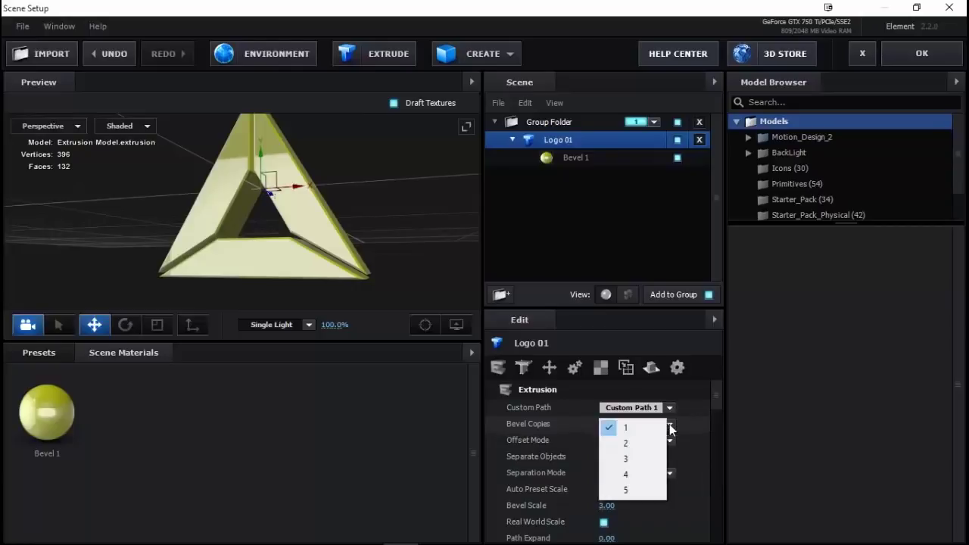
{"action": "left_click", "coordinate": [631, 445]}
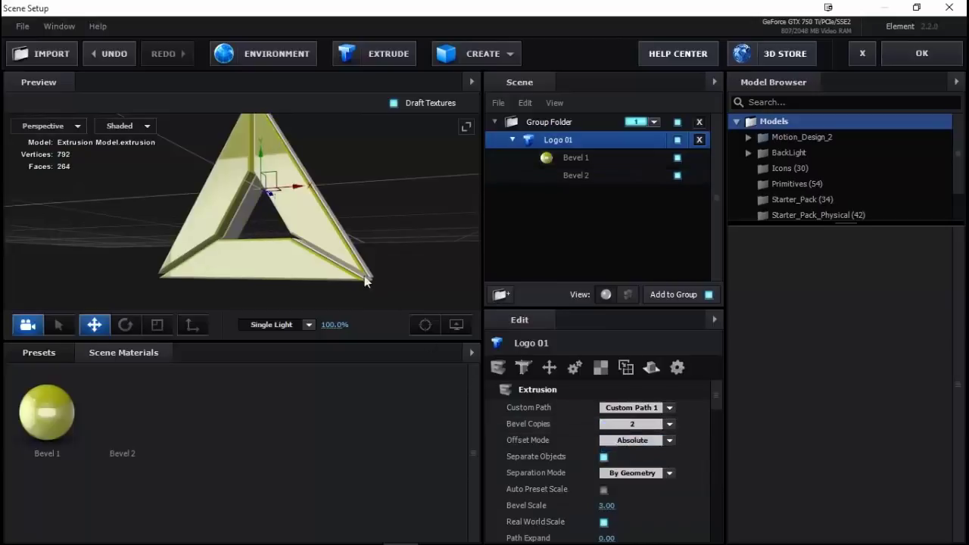
{"action": "left_click_drag", "start_coordinate": [387, 296], "coordinate": [264, 259]}
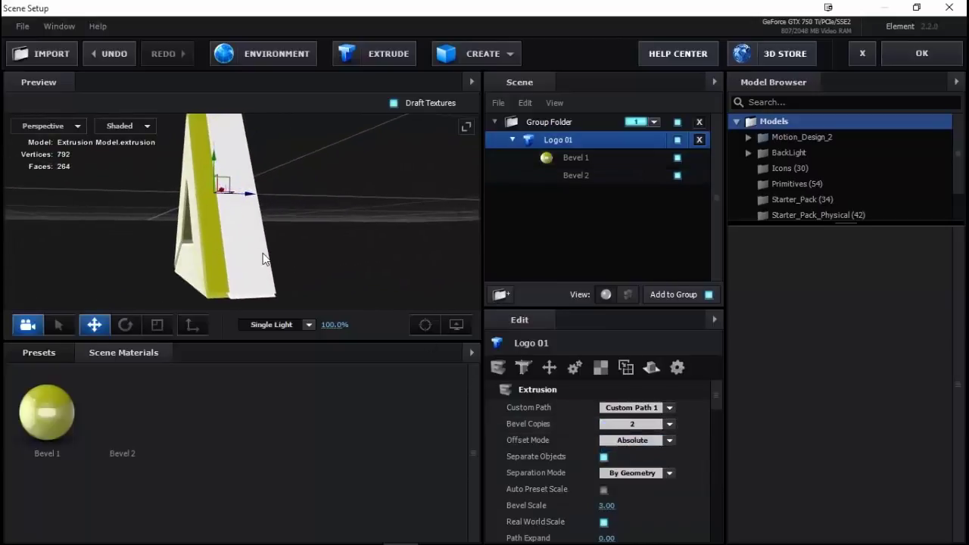
Select Bevel 2, expand its edges and settle its Extrude at 1.35
{"action": "left_click", "coordinate": [576, 176]}
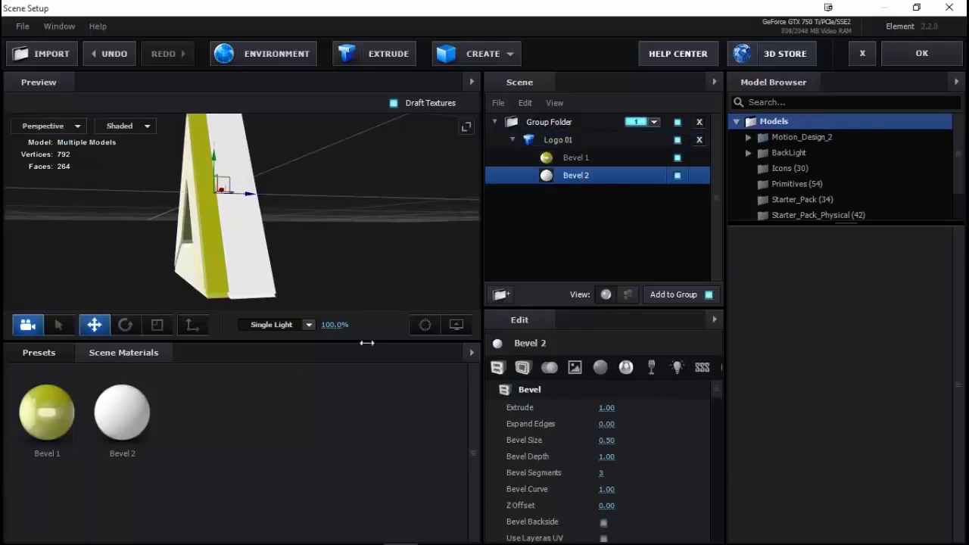
{"action": "mouse_move", "coordinate": [223, 269]}
{"action": "left_mouse_down"}
{"action": "mouse_move", "coordinate": [339, 256]}
{"action": "mouse_move", "coordinate": [315, 240]}
{"action": "left_mouse_up"}
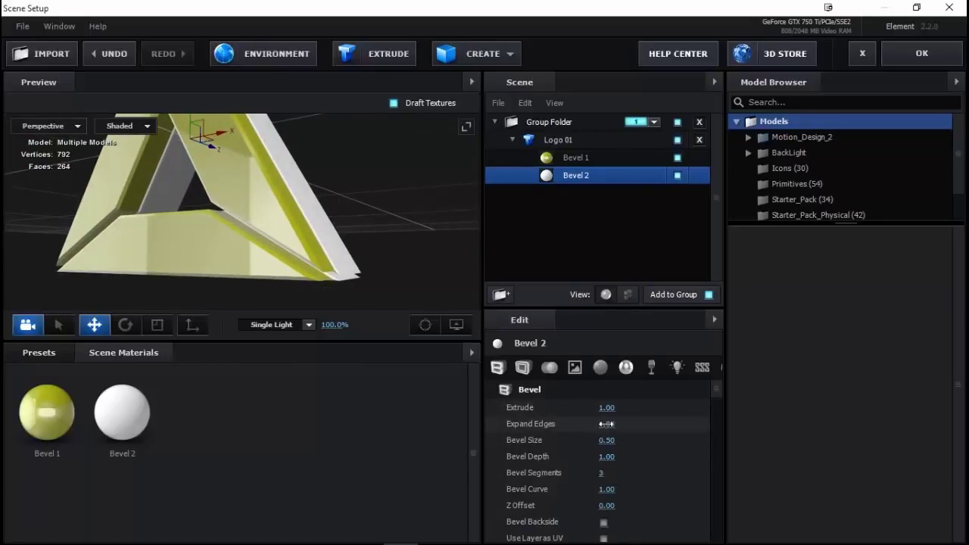
{"action": "left_click_drag", "start_coordinate": [607, 425], "coordinate": [621, 427]}
{"action": "mouse_move", "coordinate": [336, 277]}
{"action": "left_mouse_down"}
{"action": "mouse_move", "coordinate": [304, 241]}
{"action": "mouse_move", "coordinate": [309, 275]}
{"action": "left_mouse_up"}
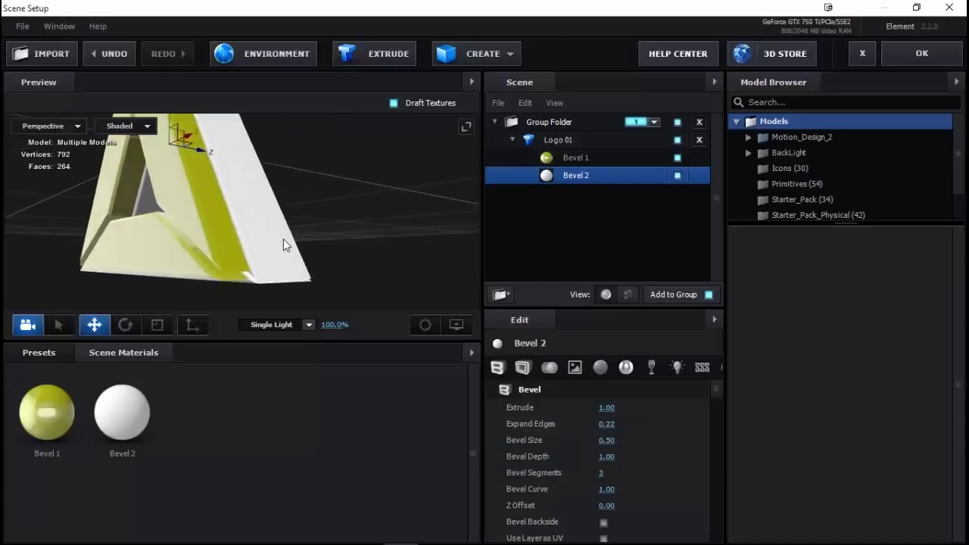
{"action": "mouse_move", "coordinate": [607, 408]}
{"action": "left_mouse_down"}
{"action": "mouse_move", "coordinate": [641, 415]}
{"action": "mouse_move", "coordinate": [631, 415]}
{"action": "left_mouse_up"}
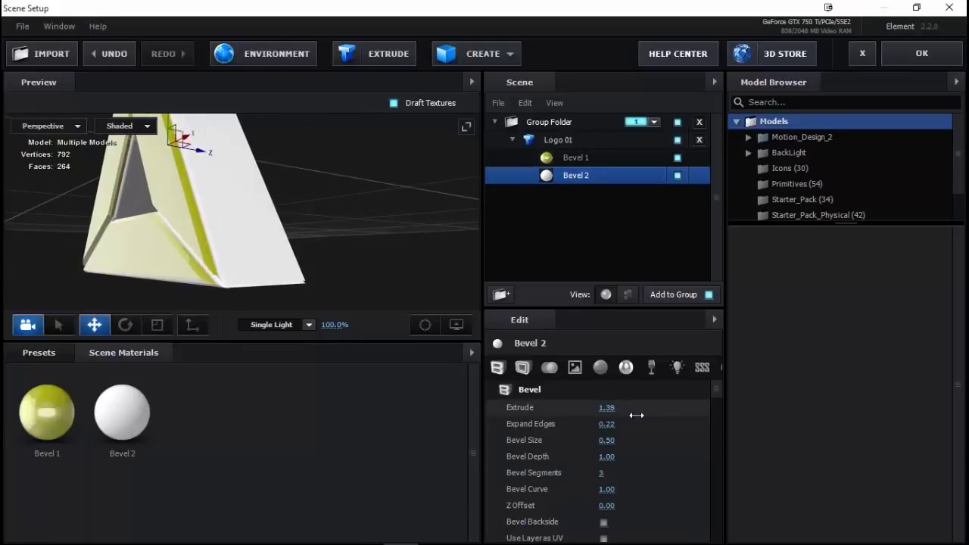
{"action": "mouse_move", "coordinate": [258, 285]}
{"action": "left_mouse_down"}
{"action": "mouse_move", "coordinate": [235, 248]}
{"action": "mouse_move", "coordinate": [253, 234]}
{"action": "left_mouse_up"}
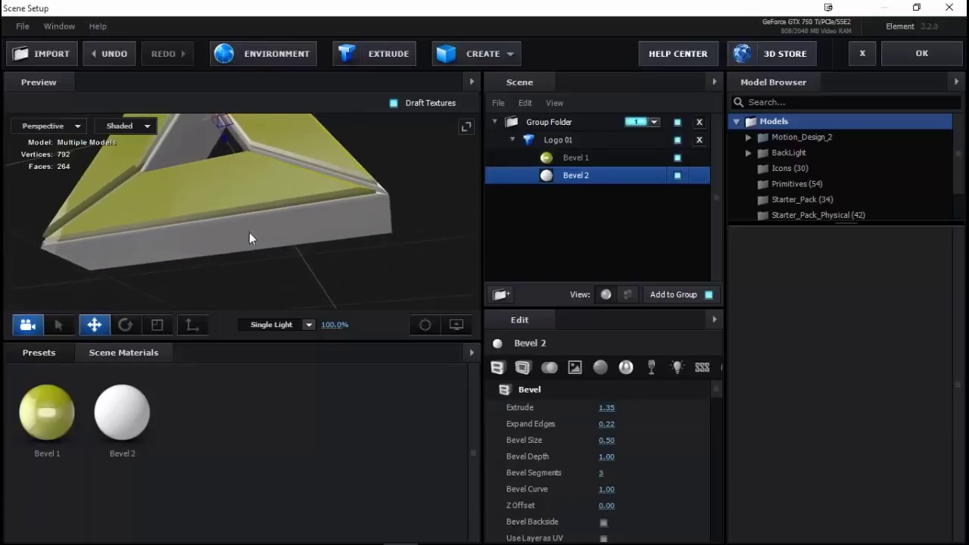
{"action": "scroll", "coordinate": [335, 187], "scroll_direction": "up", "scroll_amount": 5}
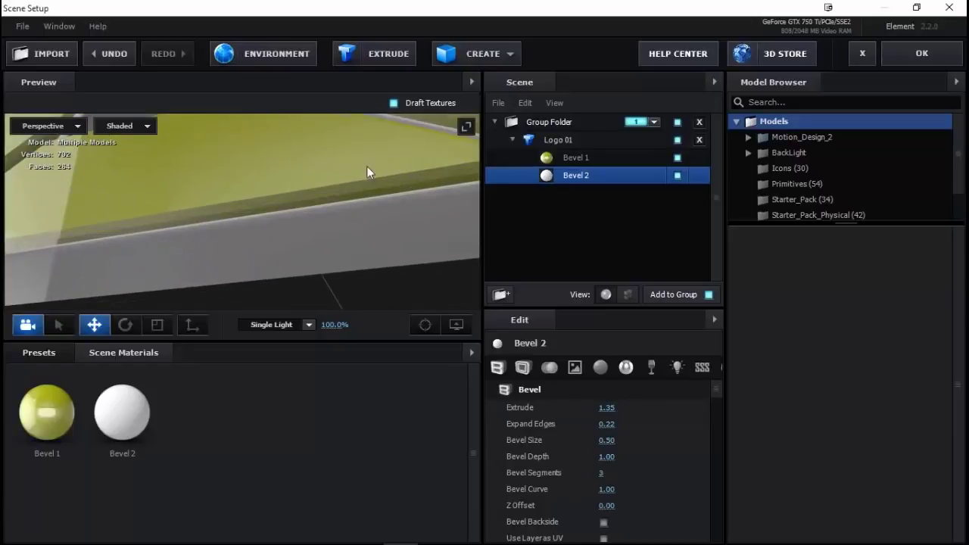
{"action": "left_click_drag", "start_coordinate": [367, 173], "coordinate": [343, 176]}
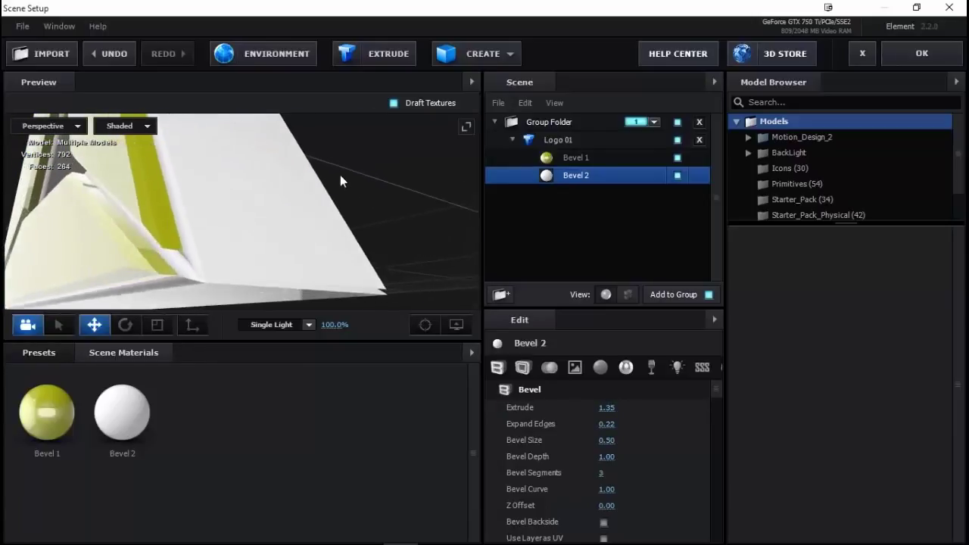
{"action": "left_click_drag", "start_coordinate": [343, 176], "coordinate": [349, 220]}
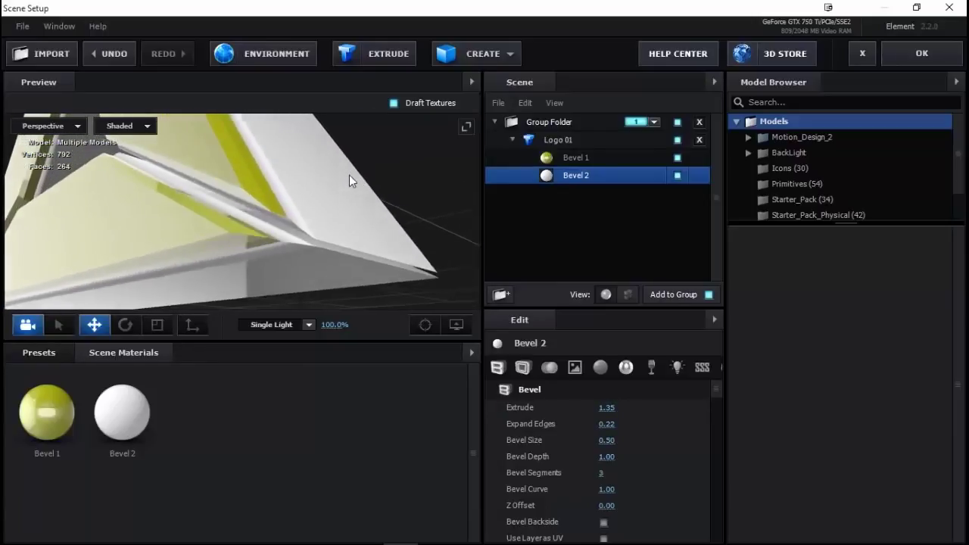
Give Bevel 2 Bevel Curve 0, Bevel Size 0.25 and Expand Edges 0.45
{"action": "left_click", "coordinate": [607, 490]}
{"action": "type", "text": "0"}
{"action": "key", "text": "Return"}
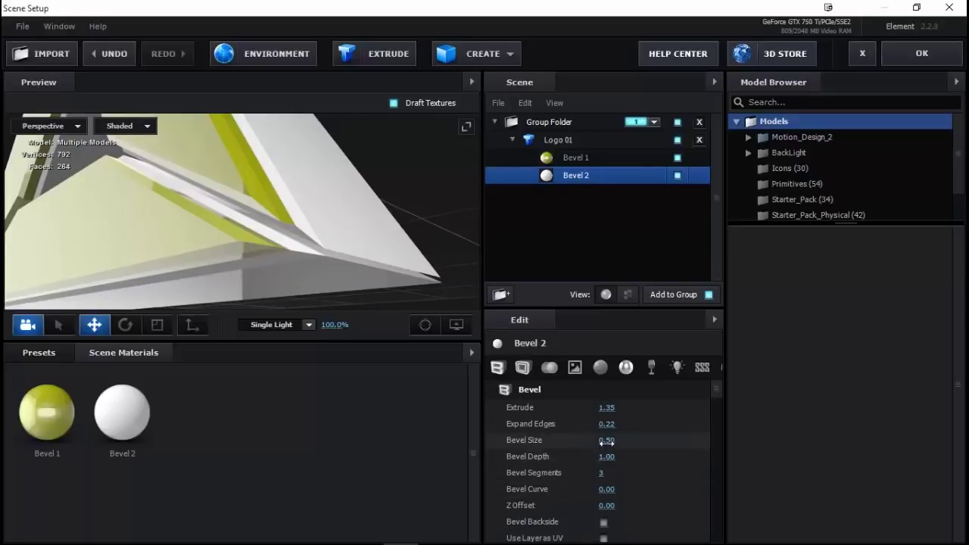
{"action": "left_click", "coordinate": [607, 440]}
{"action": "type", "text": "0"}
{"action": "key", "text": "Return"}
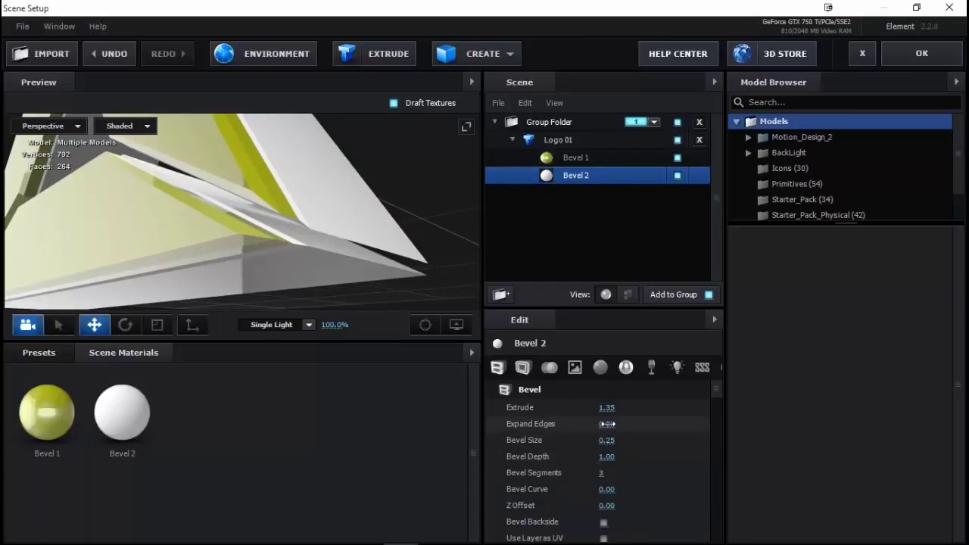
{"action": "left_click_drag", "start_coordinate": [608, 424], "coordinate": [617, 424]}
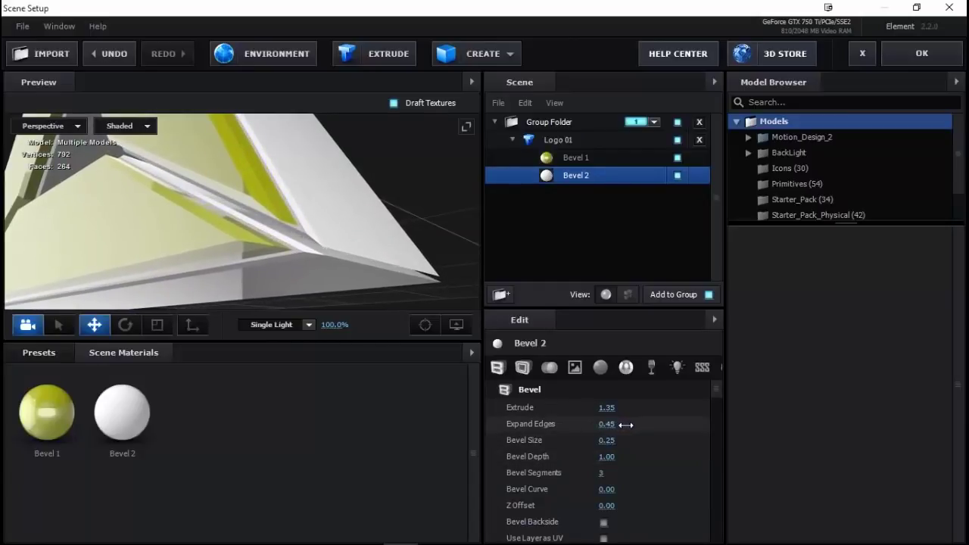
{"action": "mouse_move", "coordinate": [243, 253]}
{"action": "left_mouse_down"}
{"action": "mouse_move", "coordinate": [231, 262]}
{"action": "mouse_move", "coordinate": [250, 342]}
{"action": "mouse_move", "coordinate": [347, 273]}
{"action": "left_mouse_up"}
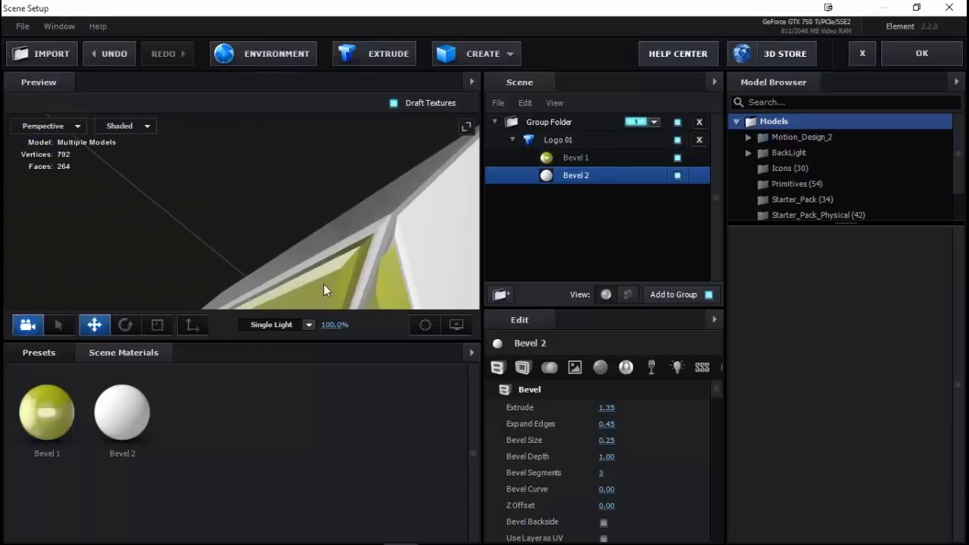
{"action": "mouse_move", "coordinate": [346, 279]}
{"action": "left_mouse_down"}
{"action": "mouse_move", "coordinate": [391, 260]}
{"action": "mouse_move", "coordinate": [465, 130]}
{"action": "left_mouse_up"}
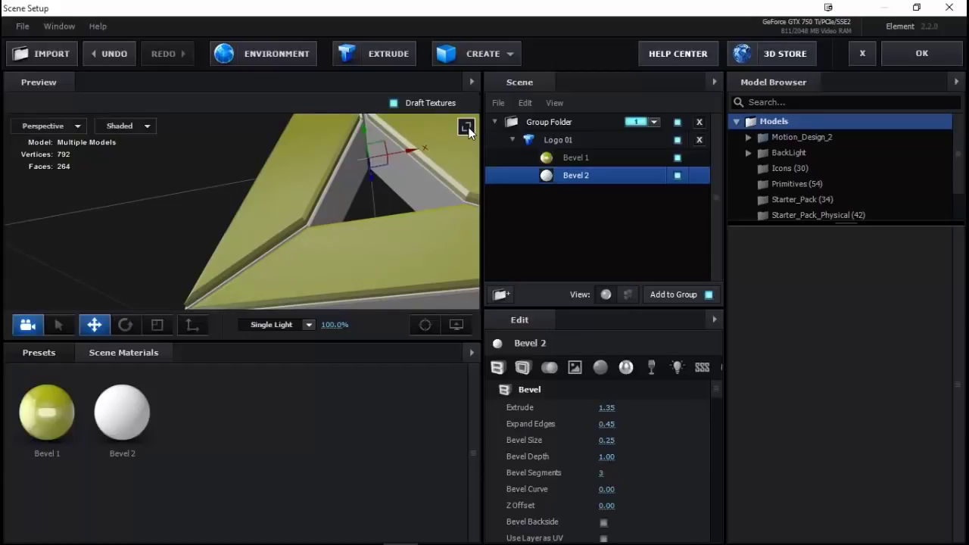
{"action": "left_click", "coordinate": [466, 127]}
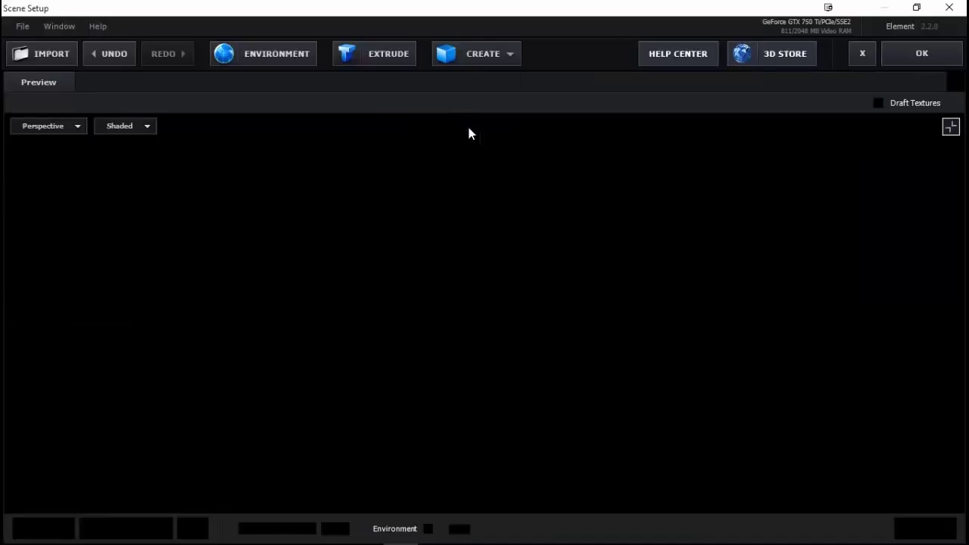
{"action": "scroll", "coordinate": [502, 347], "scroll_direction": "down", "scroll_amount": 3}
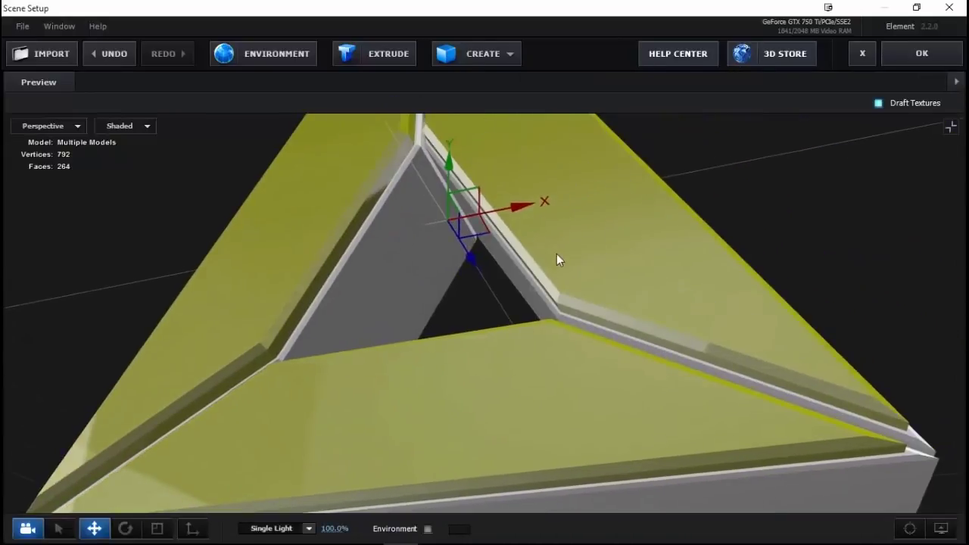
{"action": "scroll", "coordinate": [570, 337], "scroll_direction": "down", "scroll_amount": 3}
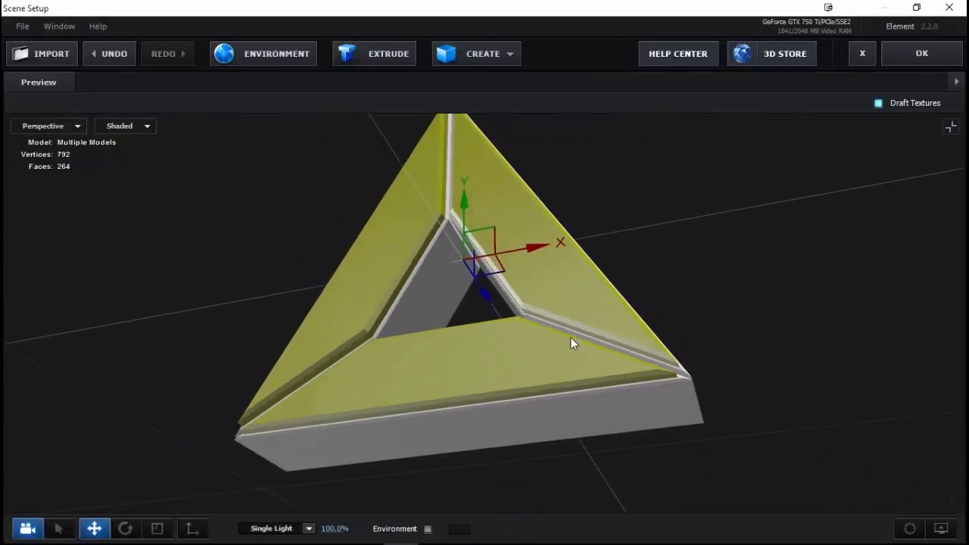
{"action": "mouse_move", "coordinate": [571, 337]}
{"action": "left_mouse_down"}
{"action": "mouse_move", "coordinate": [538, 293]}
{"action": "mouse_move", "coordinate": [658, 356]}
{"action": "mouse_move", "coordinate": [528, 331]}
{"action": "left_mouse_up"}
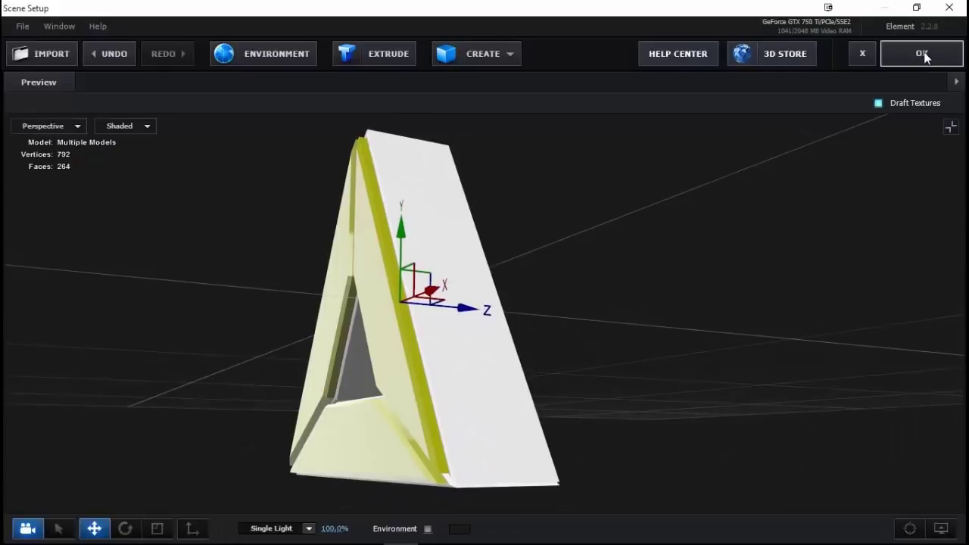
{"action": "left_click", "coordinate": [950, 128]}
{"action": "left_click_drag", "start_coordinate": [209, 258], "coordinate": [263, 252]}
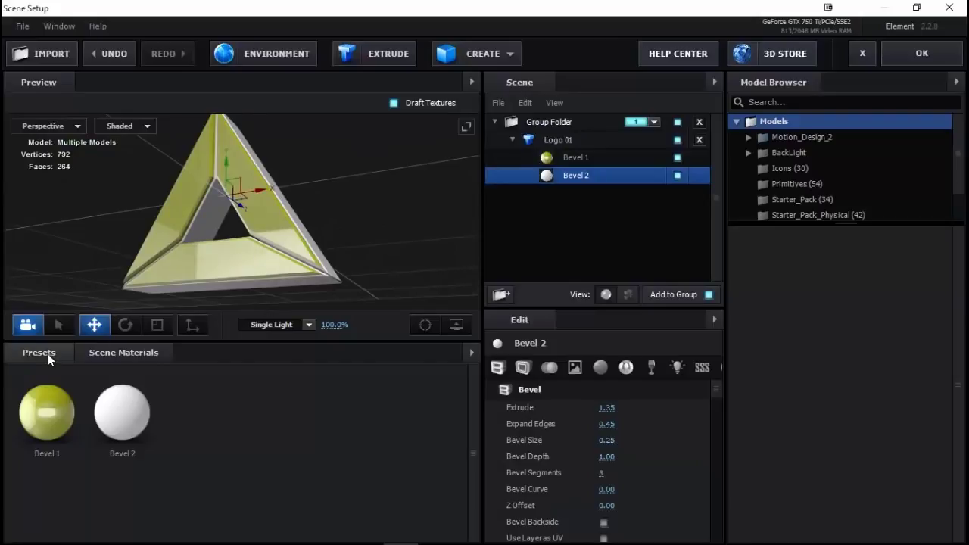
Browse the material presets to the Metal folder in Pro_Shaders_2
{"action": "left_click", "coordinate": [41, 354]}
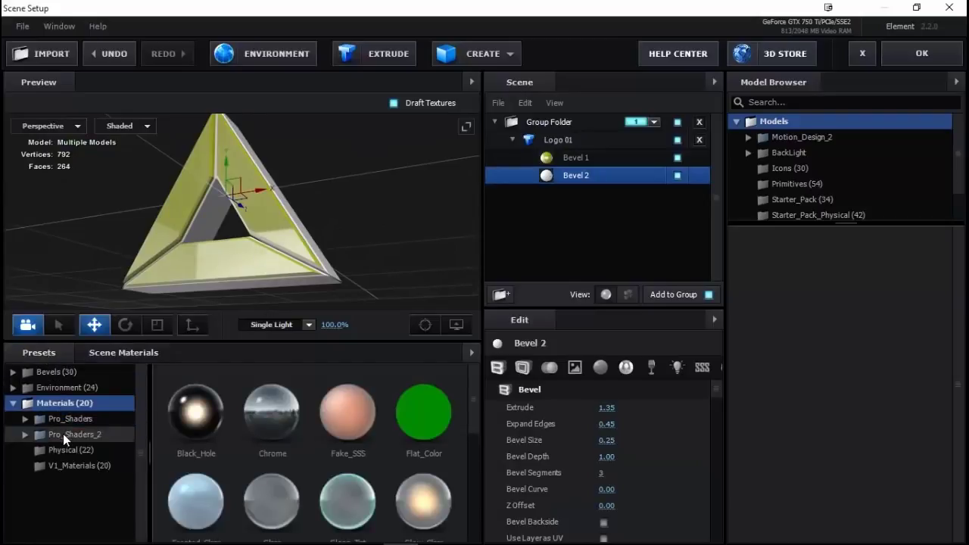
{"action": "left_click", "coordinate": [88, 434]}
{"action": "scroll", "coordinate": [96, 446], "scroll_direction": "down", "scroll_amount": 3}
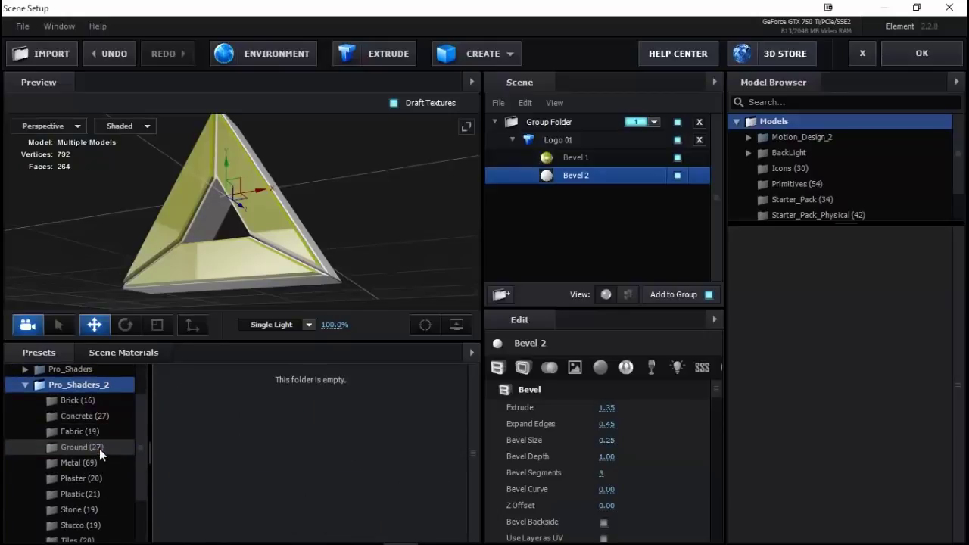
{"action": "left_click", "coordinate": [100, 448]}
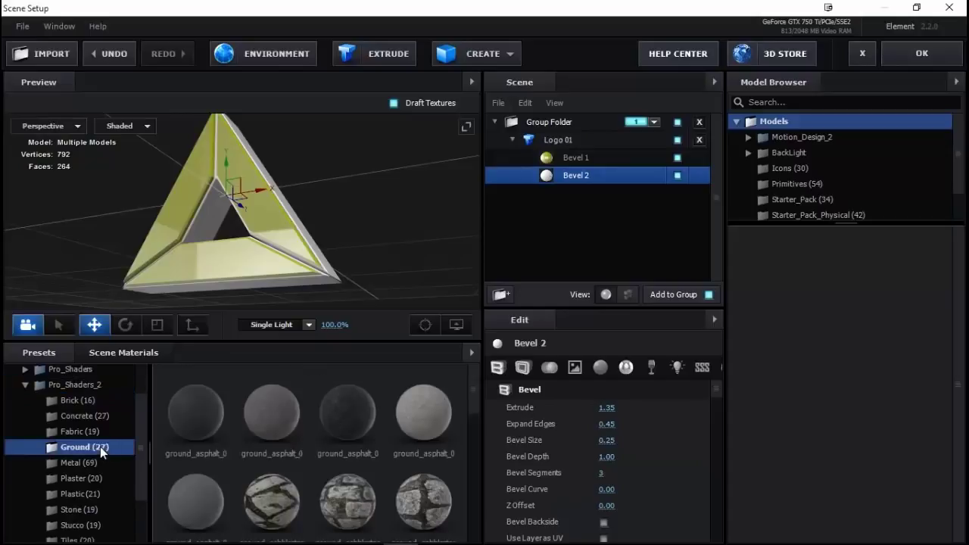
{"action": "scroll", "coordinate": [100, 447], "scroll_direction": "up", "scroll_amount": 3}
{"action": "left_click", "coordinate": [84, 418]}
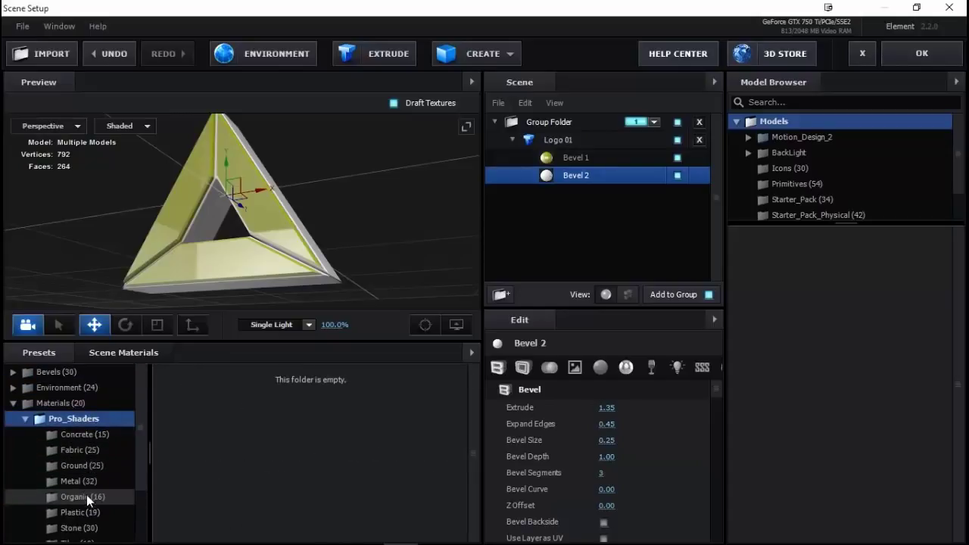
{"action": "left_click", "coordinate": [86, 496]}
{"action": "left_click", "coordinate": [85, 482]}
{"action": "scroll", "coordinate": [84, 489], "scroll_direction": "down", "scroll_amount": 1}
{"action": "scroll", "coordinate": [85, 488], "scroll_direction": "down", "scroll_amount": 1}
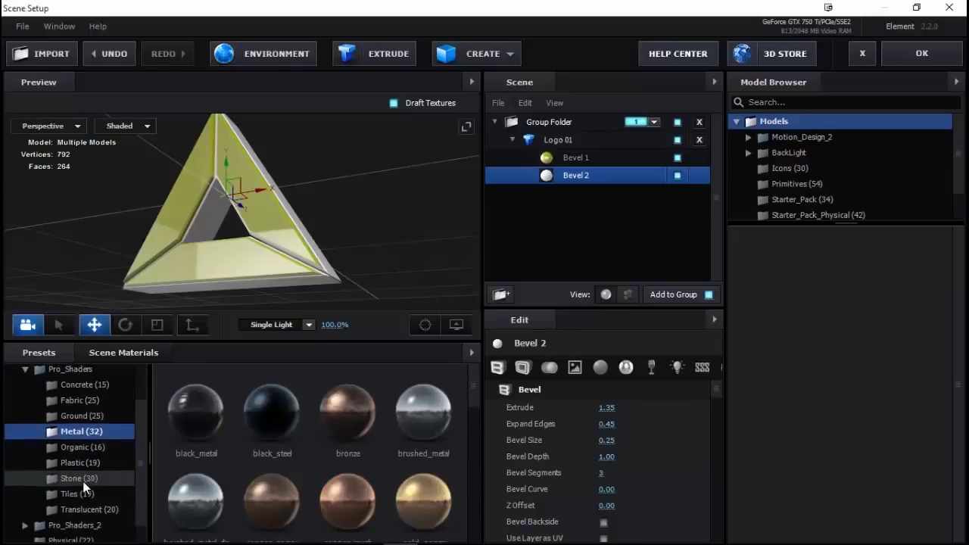
{"action": "scroll", "coordinate": [85, 477], "scroll_direction": "down", "scroll_amount": 1}
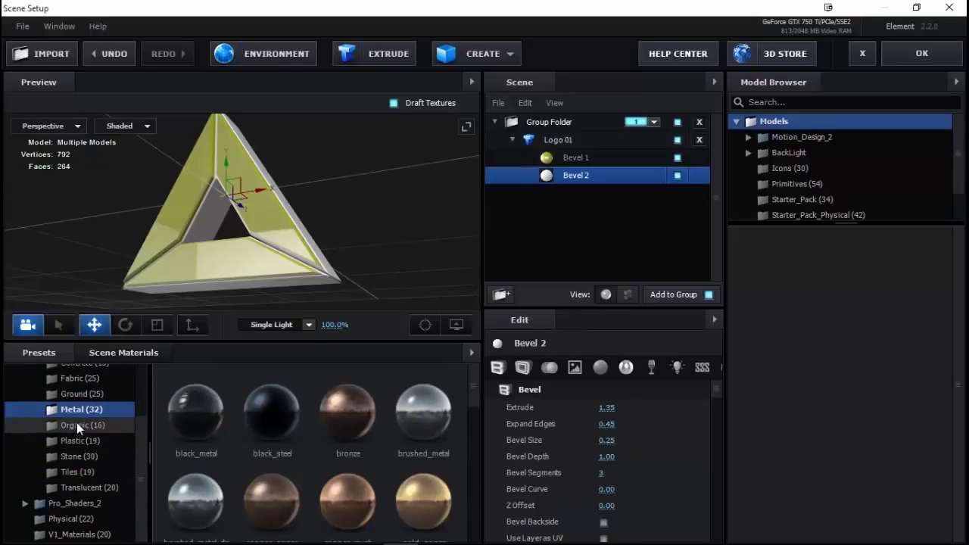
{"action": "left_click", "coordinate": [78, 394]}
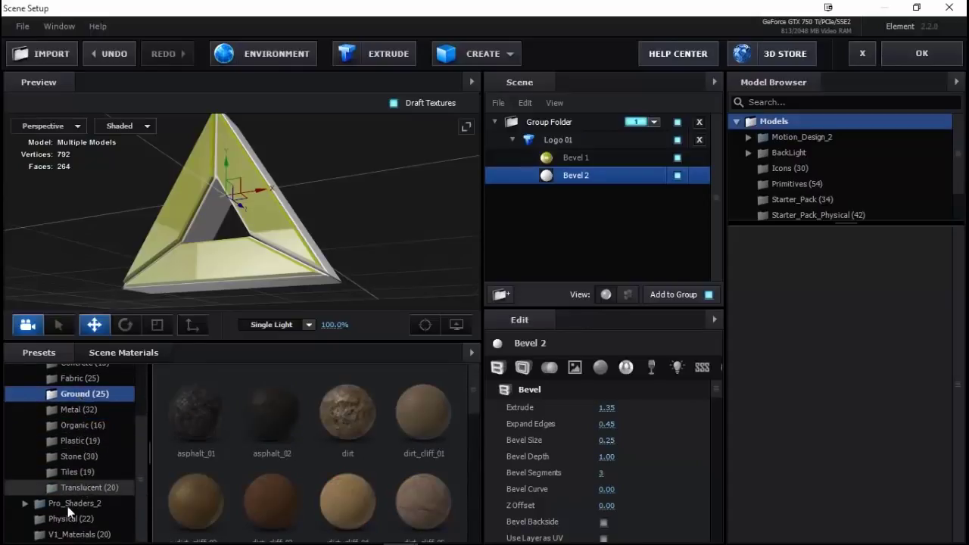
{"action": "double_click", "coordinate": [69, 504]}
{"action": "scroll", "coordinate": [76, 462], "scroll_direction": "down", "scroll_amount": 1}
{"action": "left_click", "coordinate": [84, 395]}
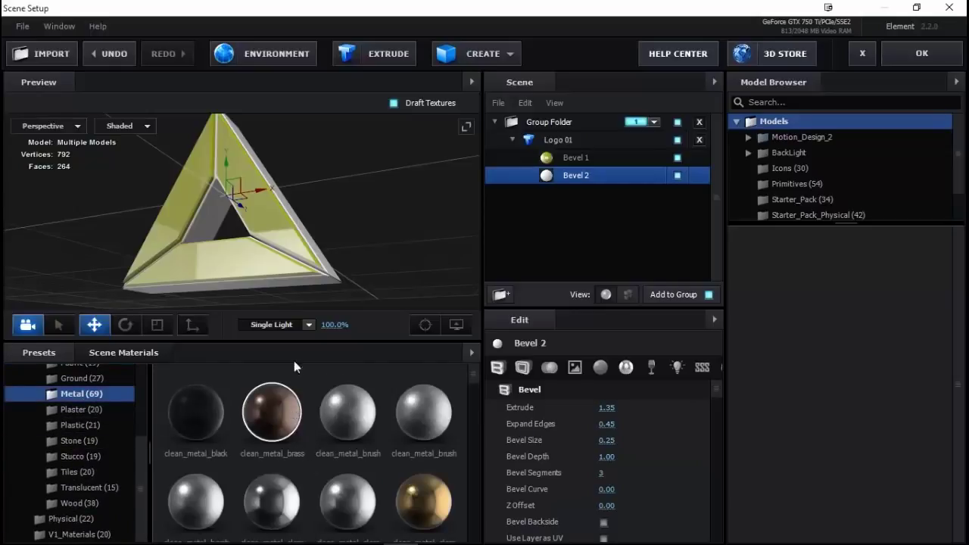
Drag the clean_metal_clean material onto Bevel 2 in the Scene panel
{"action": "left_click_drag", "start_coordinate": [271, 279], "coordinate": [236, 279]}
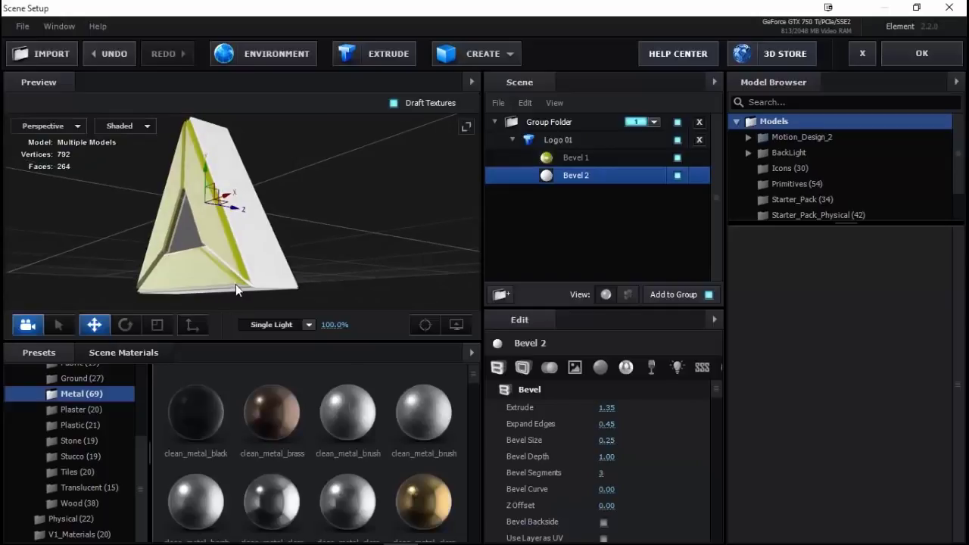
{"action": "scroll", "coordinate": [276, 430], "scroll_direction": "down", "scroll_amount": 2}
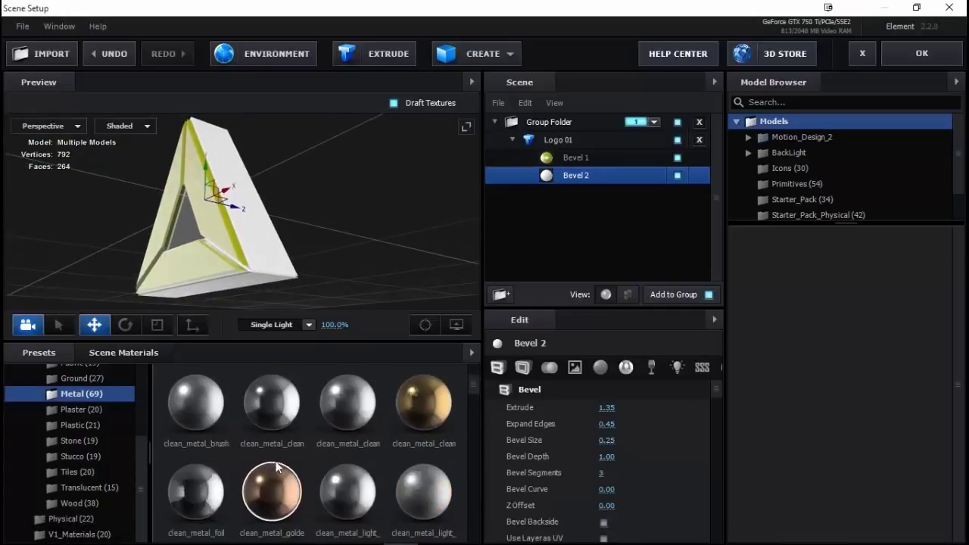
{"action": "mouse_move", "coordinate": [276, 430]}
{"action": "left_mouse_down"}
{"action": "mouse_move", "coordinate": [583, 194]}
{"action": "mouse_move", "coordinate": [572, 183]}
{"action": "left_mouse_up"}
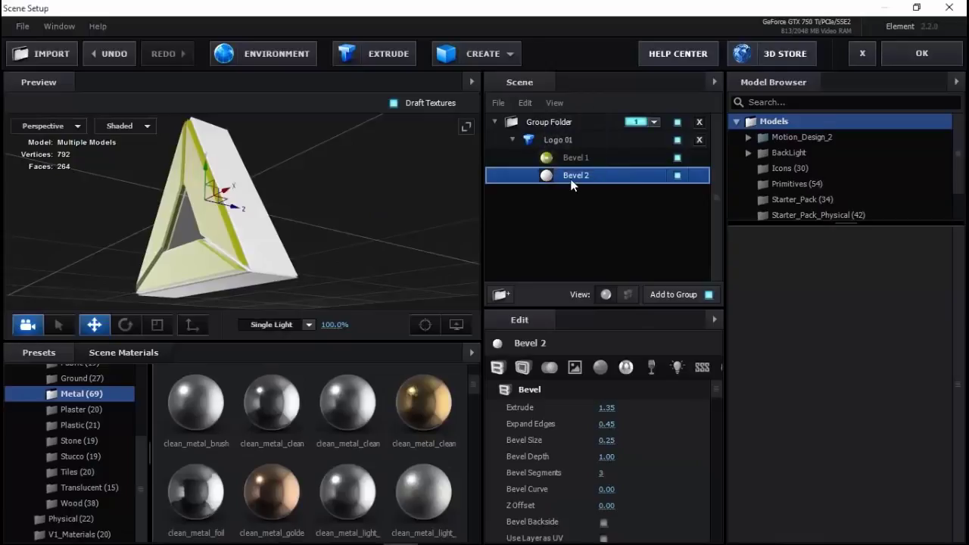
{"action": "mouse_move", "coordinate": [219, 242]}
{"action": "left_mouse_down"}
{"action": "mouse_move", "coordinate": [298, 216]}
{"action": "mouse_move", "coordinate": [307, 227]}
{"action": "mouse_move", "coordinate": [225, 280]}
{"action": "mouse_move", "coordinate": [225, 301]}
{"action": "mouse_move", "coordinate": [371, 267]}
{"action": "mouse_move", "coordinate": [247, 286]}
{"action": "left_mouse_up"}
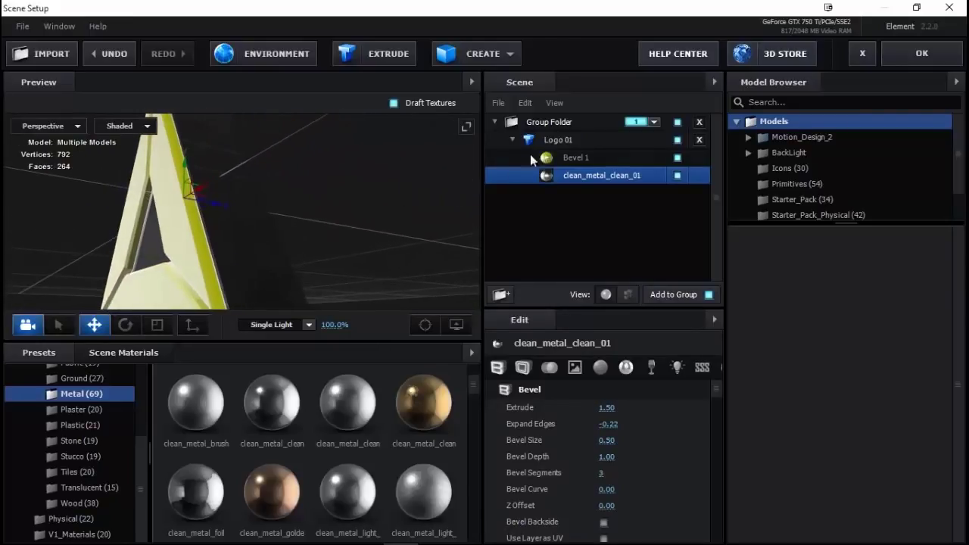
{"action": "left_click", "coordinate": [566, 139]}
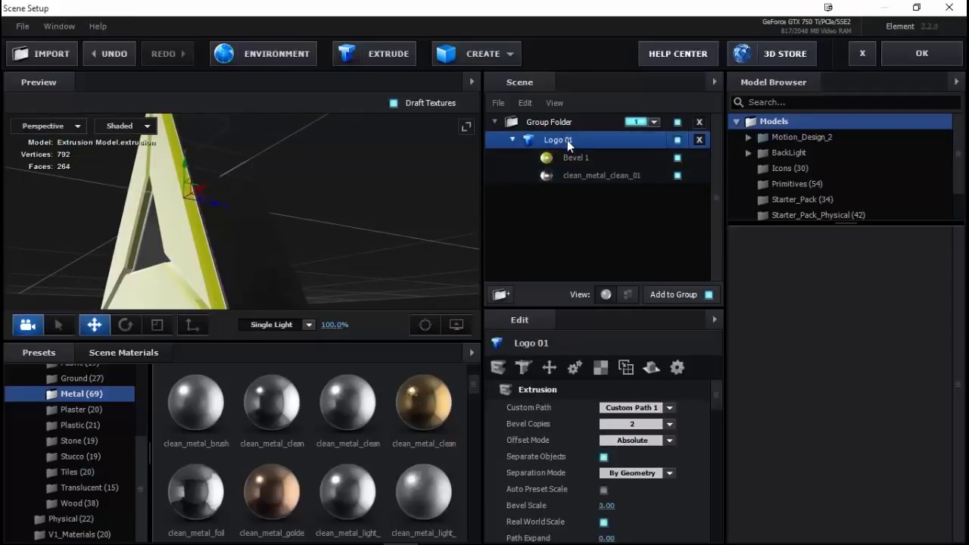
Set Logo 01's Bevel Copies to 3 and select the new Bevel 3
{"action": "left_click", "coordinate": [672, 427]}
{"action": "left_click", "coordinate": [624, 461]}
{"action": "left_click", "coordinate": [579, 196]}
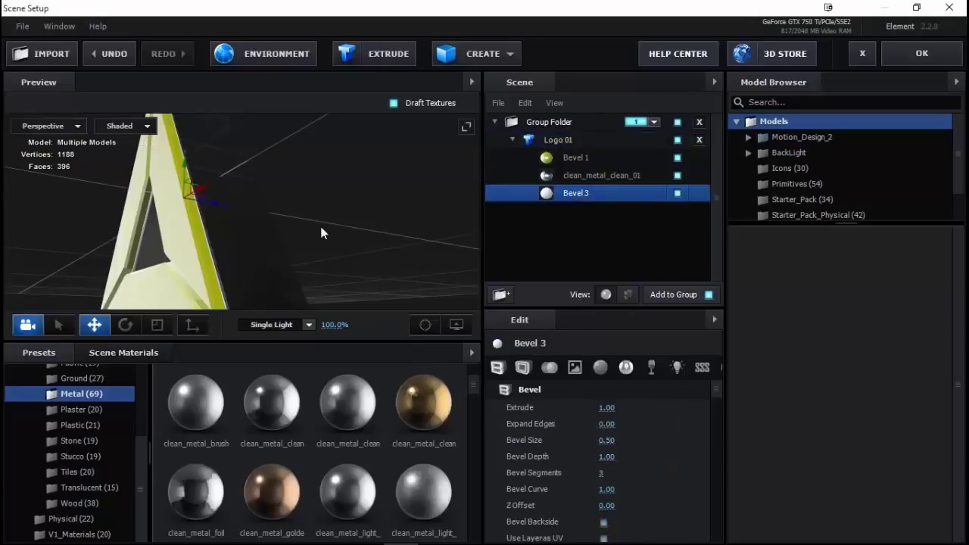
{"action": "left_click_drag", "start_coordinate": [159, 208], "coordinate": [160, 203]}
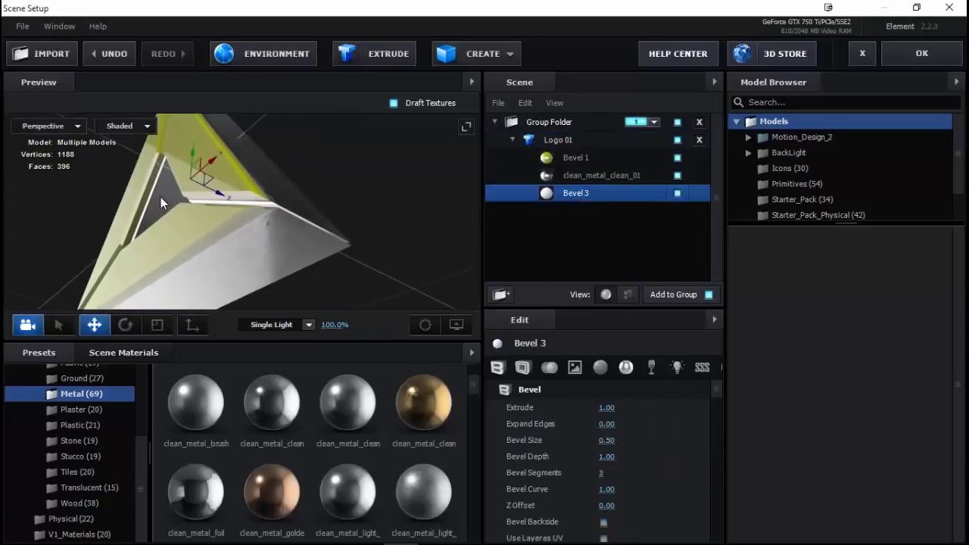
Give Bevel 3 a Bevel Curve of 0 and a Bevel Size of 0.30
{"action": "mouse_move", "coordinate": [608, 426]}
{"action": "left_mouse_down"}
{"action": "mouse_move", "coordinate": [672, 430]}
{"action": "mouse_move", "coordinate": [662, 430]}
{"action": "left_mouse_up"}
{"action": "left_click", "coordinate": [608, 490]}
{"action": "type", "text": "0"}
{"action": "key", "text": "Return"}
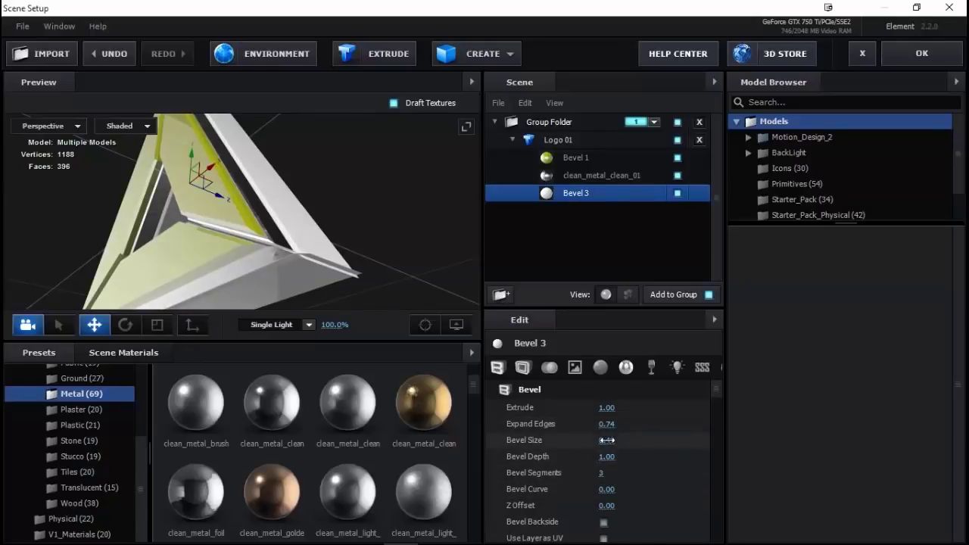
{"action": "left_click_drag", "start_coordinate": [609, 444], "coordinate": [596, 445]}
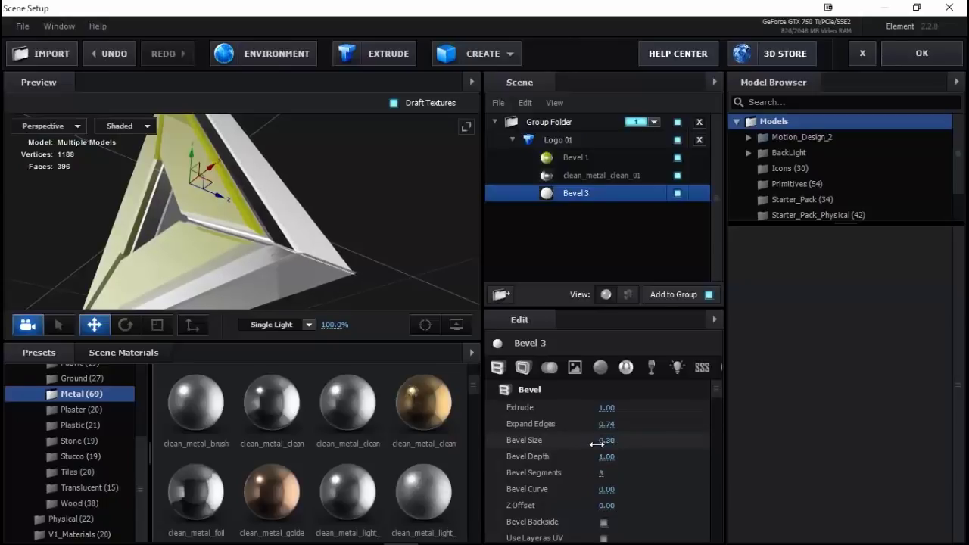
Adjust Bevel 3's Expand Edges to 0.68 and Bevel Depth to 0.81
{"action": "scroll", "coordinate": [257, 269], "scroll_direction": "up", "scroll_amount": 2}
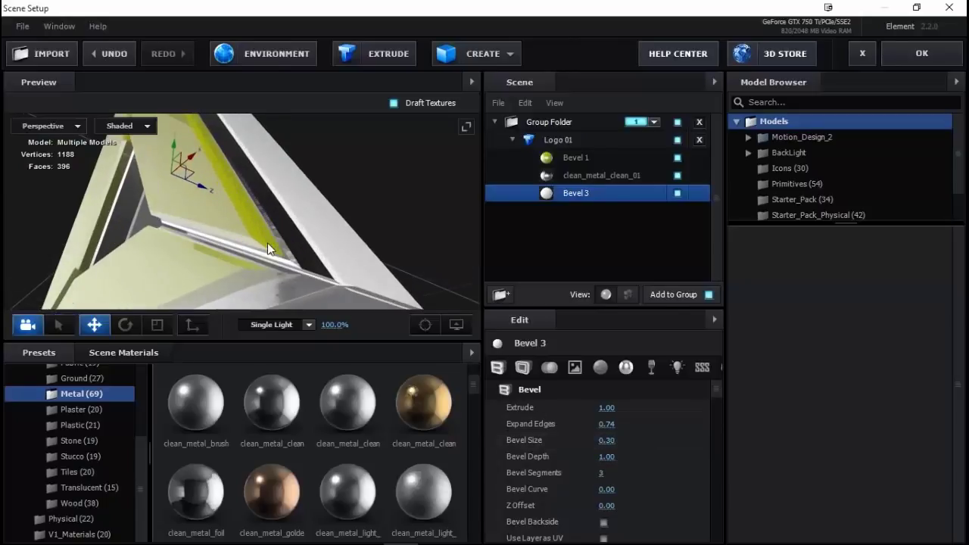
{"action": "scroll", "coordinate": [272, 257], "scroll_direction": "up", "scroll_amount": 2}
{"action": "scroll", "coordinate": [293, 247], "scroll_direction": "up", "scroll_amount": 3}
{"action": "left_click_drag", "start_coordinate": [299, 257], "coordinate": [276, 252]}
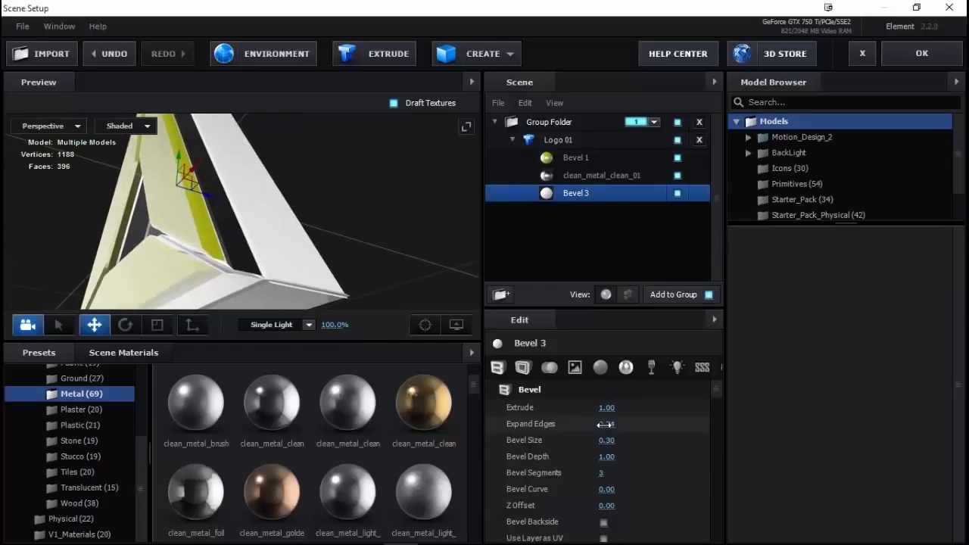
{"action": "mouse_move", "coordinate": [606, 424]}
{"action": "left_mouse_down"}
{"action": "mouse_move", "coordinate": [595, 428]}
{"action": "mouse_move", "coordinate": [620, 413]}
{"action": "left_mouse_up"}
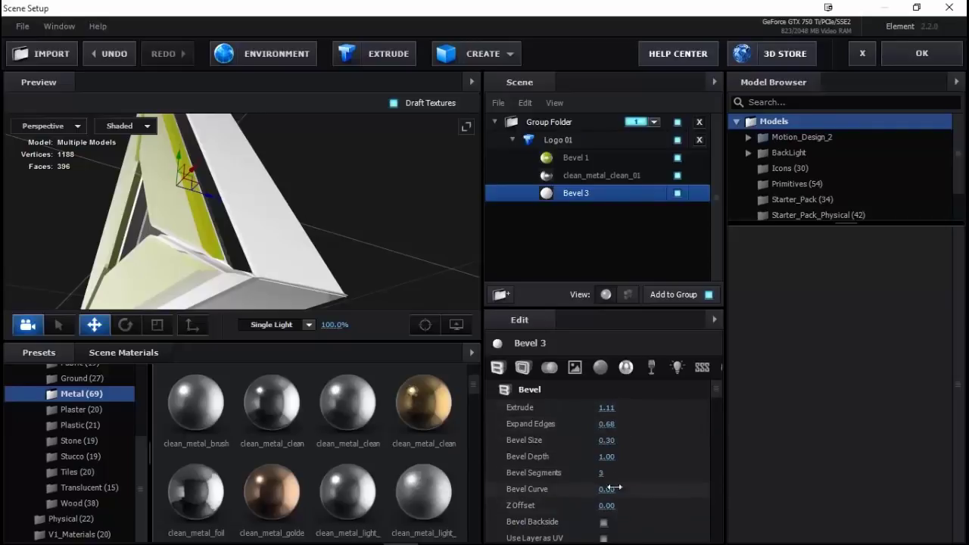
{"action": "mouse_move", "coordinate": [606, 457]}
{"action": "left_mouse_down"}
{"action": "mouse_move", "coordinate": [682, 463]}
{"action": "mouse_move", "coordinate": [628, 463]}
{"action": "left_mouse_up"}
{"action": "mouse_move", "coordinate": [234, 234]}
{"action": "left_mouse_down"}
{"action": "mouse_move", "coordinate": [272, 245]}
{"action": "mouse_move", "coordinate": [265, 221]}
{"action": "mouse_move", "coordinate": [340, 202]}
{"action": "mouse_move", "coordinate": [379, 240]}
{"action": "mouse_move", "coordinate": [304, 280]}
{"action": "mouse_move", "coordinate": [238, 225]}
{"action": "mouse_move", "coordinate": [267, 237]}
{"action": "mouse_move", "coordinate": [253, 241]}
{"action": "left_mouse_up"}
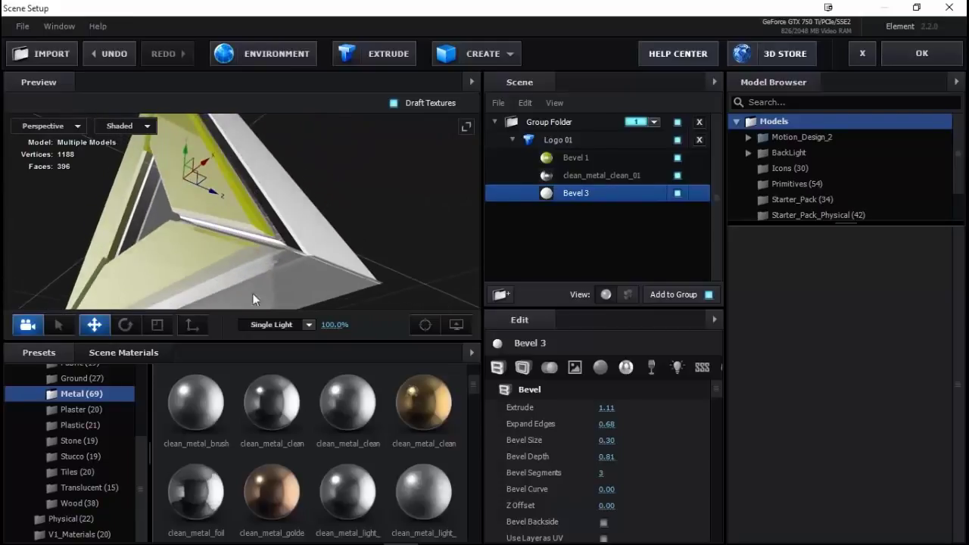
{"action": "scroll", "coordinate": [364, 450], "scroll_direction": "down", "scroll_amount": 3}
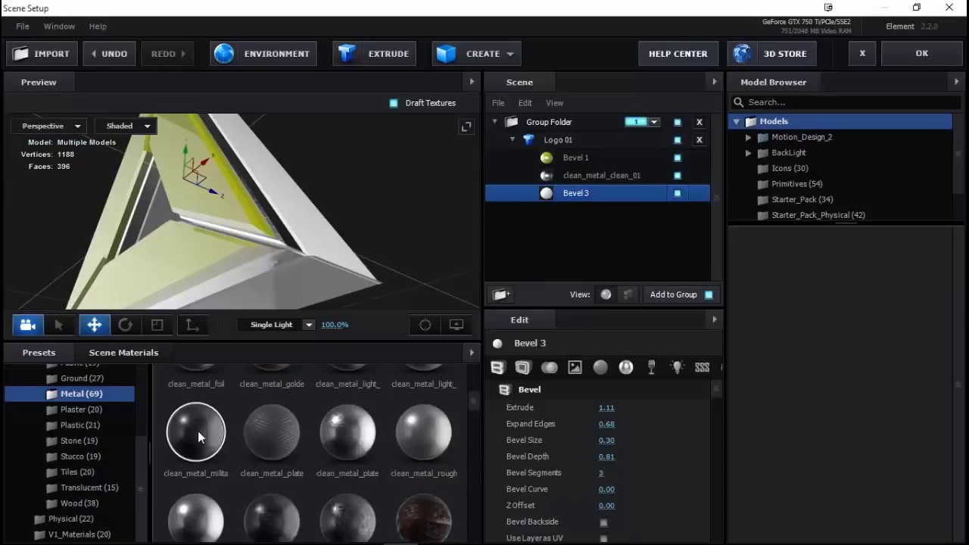
Apply clean_metal_military_pannel to Bevel 3, then open the CREATE shapes dropdown
{"action": "left_click_drag", "start_coordinate": [198, 431], "coordinate": [564, 194]}
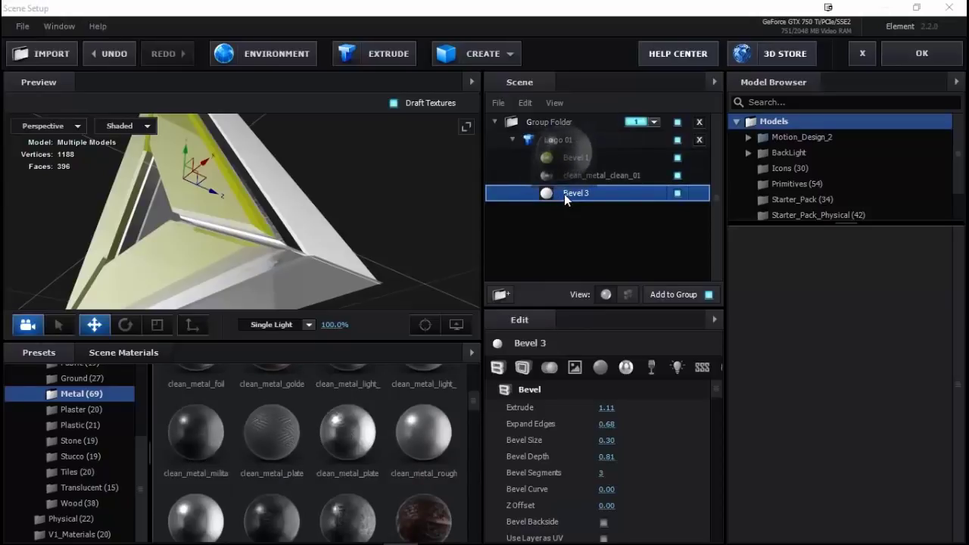
{"action": "mouse_move", "coordinate": [314, 228]}
{"action": "left_mouse_down"}
{"action": "mouse_move", "coordinate": [283, 215]}
{"action": "mouse_move", "coordinate": [429, 195]}
{"action": "mouse_move", "coordinate": [326, 245]}
{"action": "left_mouse_up"}
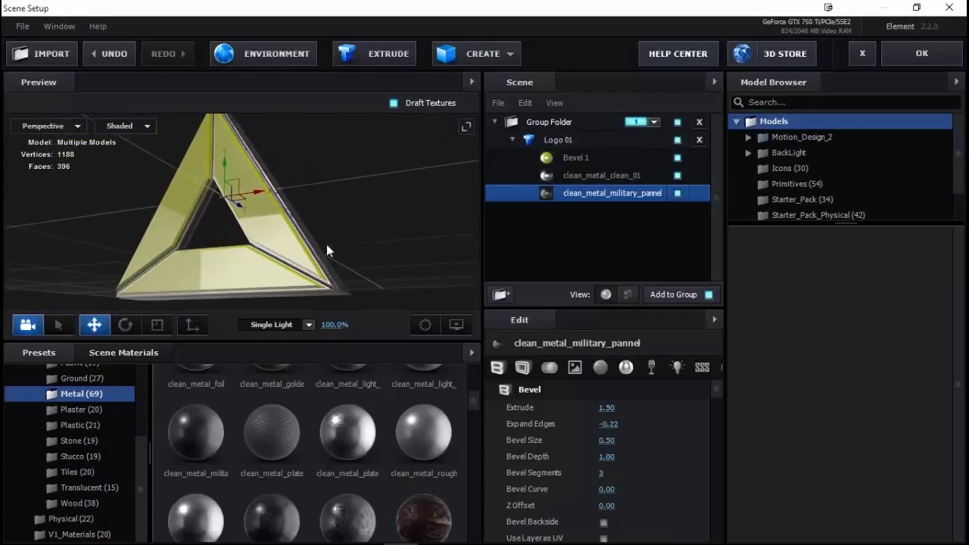
{"action": "mouse_move", "coordinate": [327, 245]}
{"action": "left_mouse_down"}
{"action": "mouse_move", "coordinate": [244, 259]}
{"action": "mouse_move", "coordinate": [232, 251]}
{"action": "mouse_move", "coordinate": [250, 223]}
{"action": "mouse_move", "coordinate": [293, 219]}
{"action": "mouse_move", "coordinate": [230, 230]}
{"action": "mouse_move", "coordinate": [269, 219]}
{"action": "mouse_move", "coordinate": [348, 271]}
{"action": "mouse_move", "coordinate": [332, 240]}
{"action": "mouse_move", "coordinate": [315, 254]}
{"action": "mouse_move", "coordinate": [259, 257]}
{"action": "mouse_move", "coordinate": [167, 247]}
{"action": "mouse_move", "coordinate": [249, 239]}
{"action": "mouse_move", "coordinate": [170, 264]}
{"action": "mouse_move", "coordinate": [198, 270]}
{"action": "mouse_move", "coordinate": [197, 292]}
{"action": "left_mouse_up"}
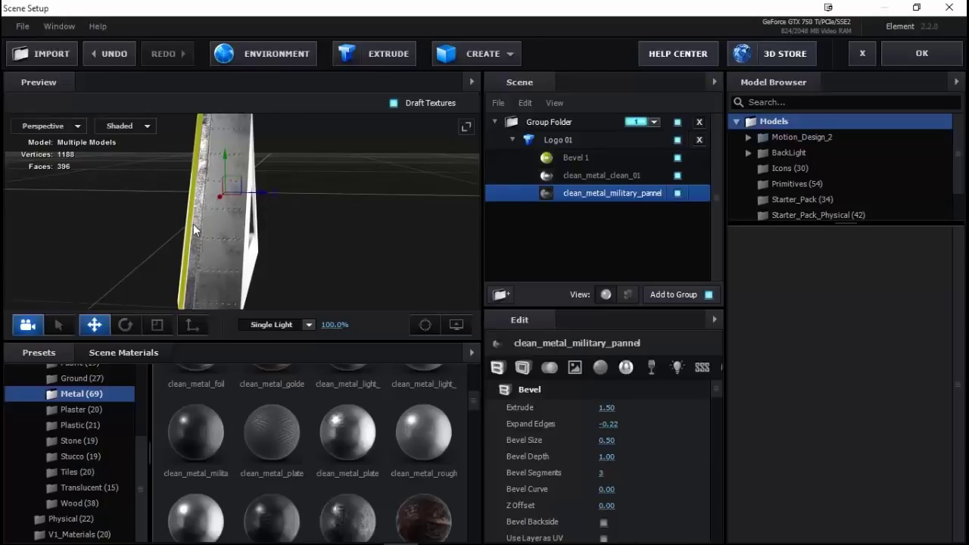
{"action": "mouse_move", "coordinate": [199, 226]}
{"action": "left_mouse_down"}
{"action": "mouse_move", "coordinate": [256, 197]}
{"action": "mouse_move", "coordinate": [253, 188]}
{"action": "left_mouse_up"}
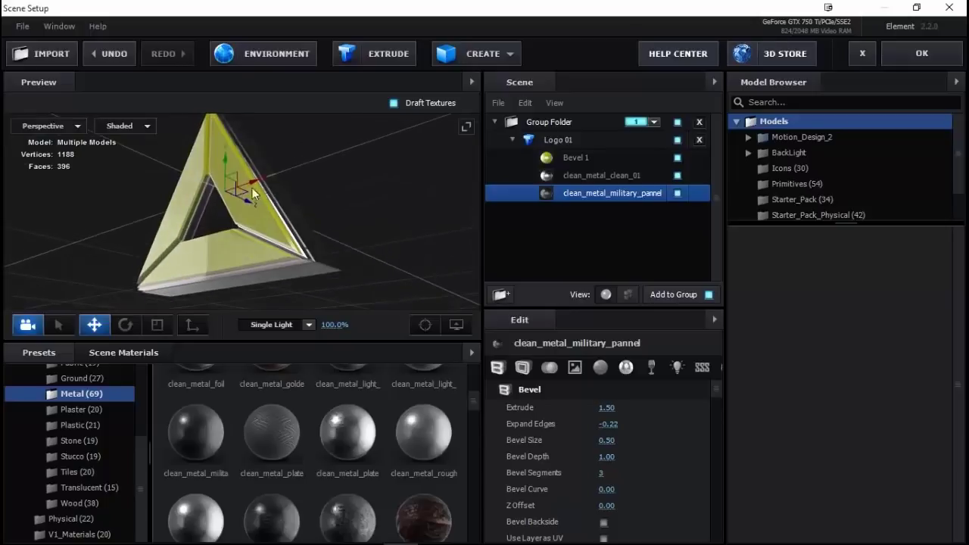
{"action": "mouse_move", "coordinate": [271, 241]}
{"action": "left_mouse_down"}
{"action": "mouse_move", "coordinate": [322, 252]}
{"action": "mouse_move", "coordinate": [342, 241]}
{"action": "mouse_move", "coordinate": [266, 256]}
{"action": "mouse_move", "coordinate": [244, 241]}
{"action": "mouse_move", "coordinate": [257, 221]}
{"action": "mouse_move", "coordinate": [289, 234]}
{"action": "mouse_move", "coordinate": [311, 257]}
{"action": "mouse_move", "coordinate": [296, 258]}
{"action": "mouse_move", "coordinate": [268, 227]}
{"action": "mouse_move", "coordinate": [294, 248]}
{"action": "mouse_move", "coordinate": [257, 262]}
{"action": "left_mouse_up"}
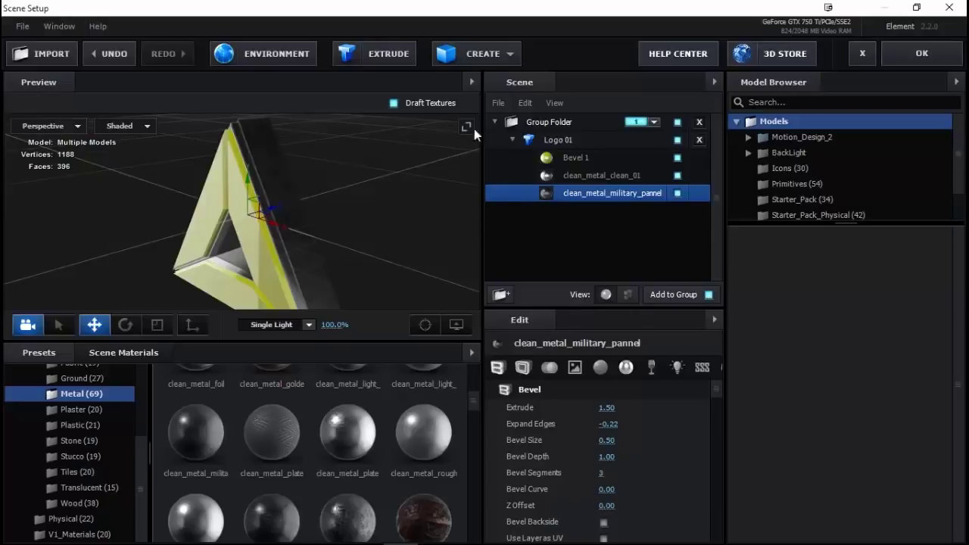
{"action": "left_click", "coordinate": [484, 53]}
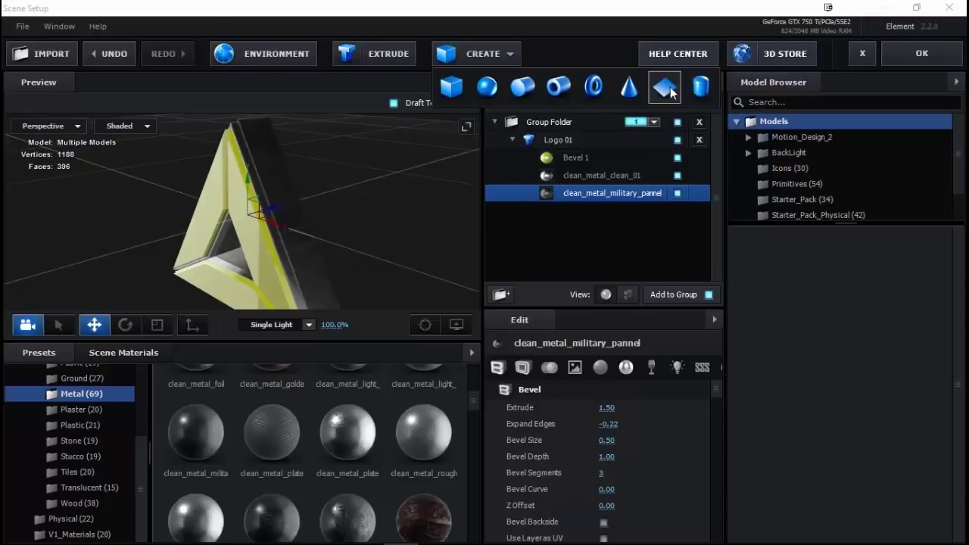
Add a plane and rotate it upright to an X orientation of 270°
{"action": "left_click", "coordinate": [665, 89]}
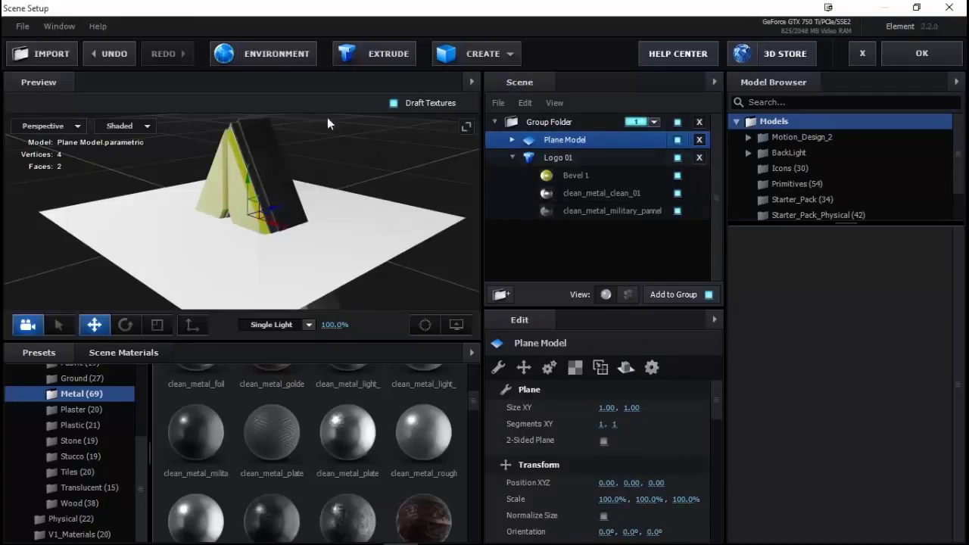
{"action": "left_click", "coordinate": [127, 327]}
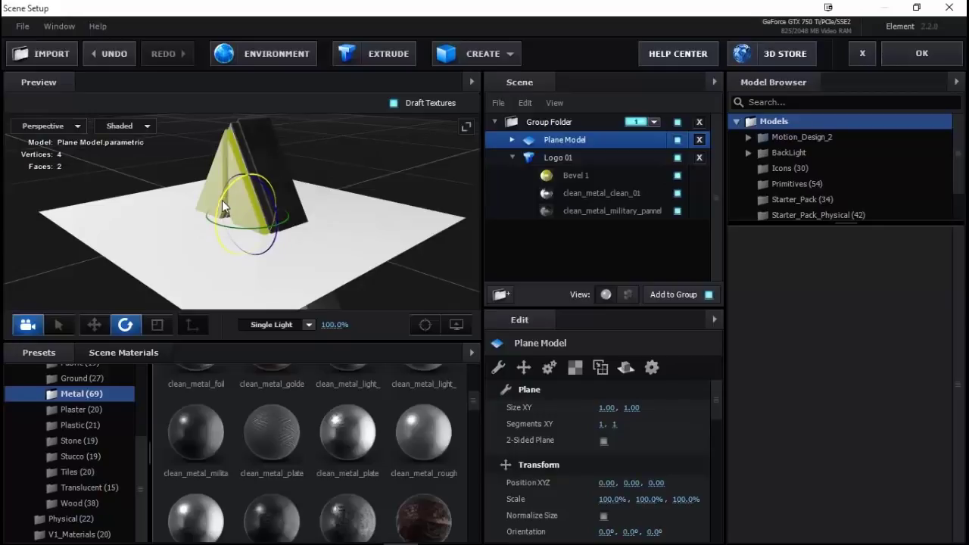
{"action": "left_click_drag", "start_coordinate": [215, 221], "coordinate": [209, 242]}
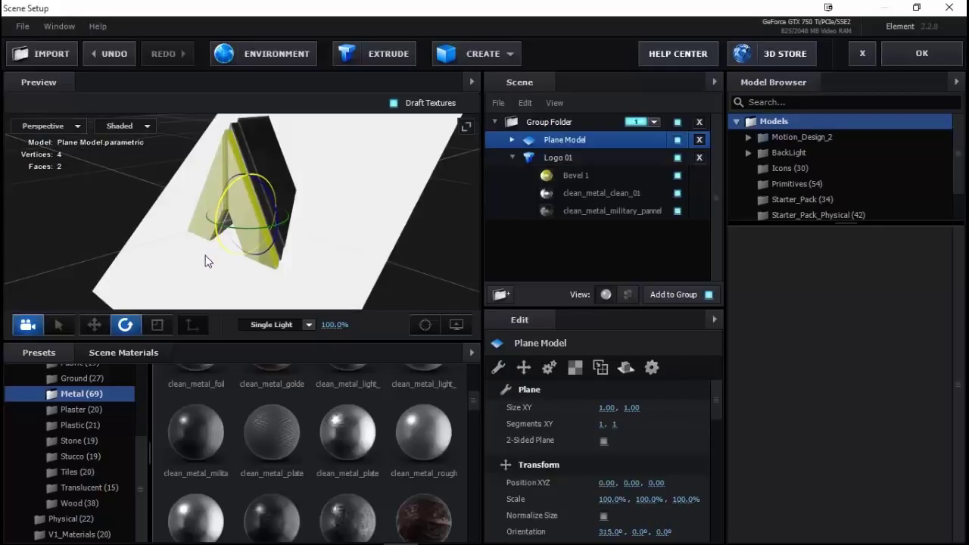
{"action": "left_click_drag", "start_coordinate": [205, 261], "coordinate": [204, 285]}
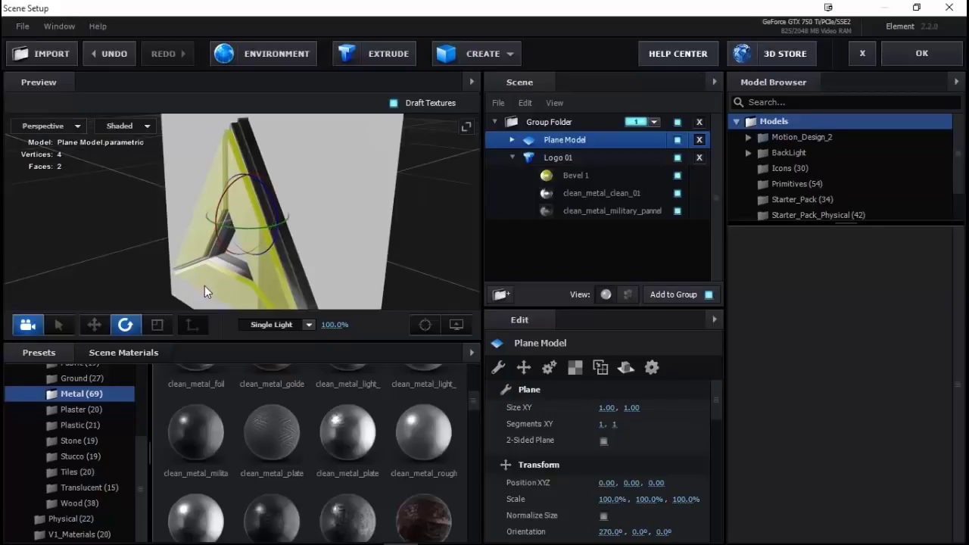
{"action": "left_click_drag", "start_coordinate": [253, 235], "coordinate": [279, 243]}
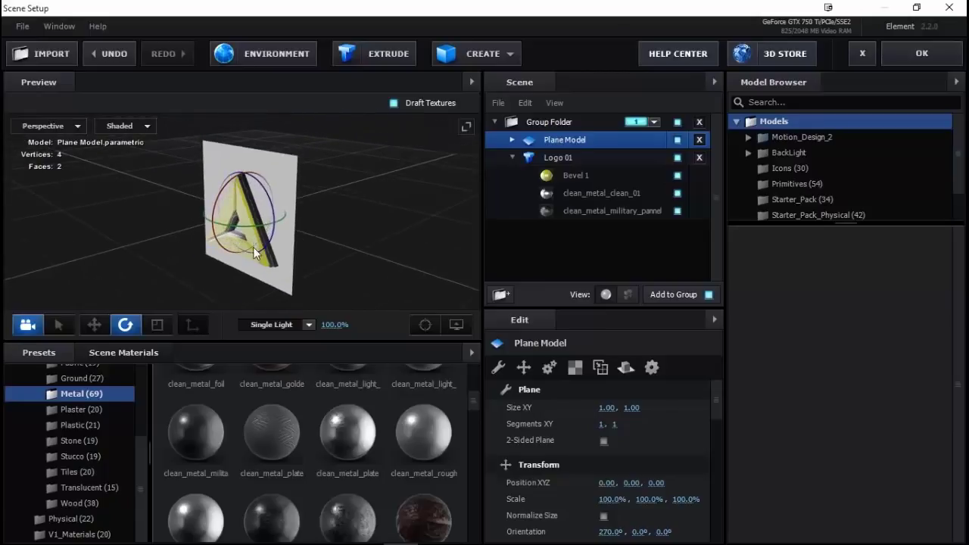
{"action": "key", "text": "ctrl+z"}
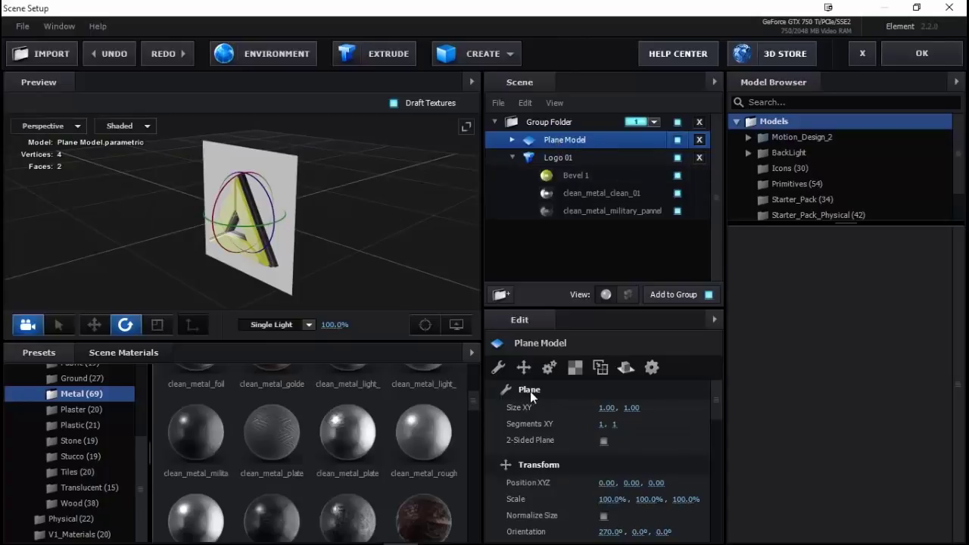
Set the plane's Size XY to 10.00 by 10.00 so it forms the wall
{"action": "left_click", "coordinate": [607, 409]}
{"action": "type", "text": "10"}
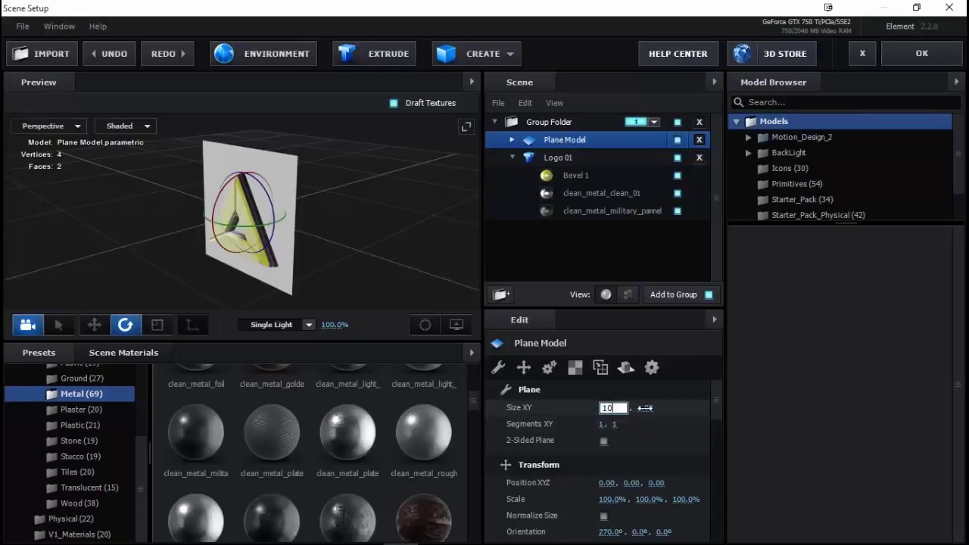
{"action": "key", "text": "Return"}
{"action": "left_click", "coordinate": [639, 408]}
{"action": "type", "text": "10"}
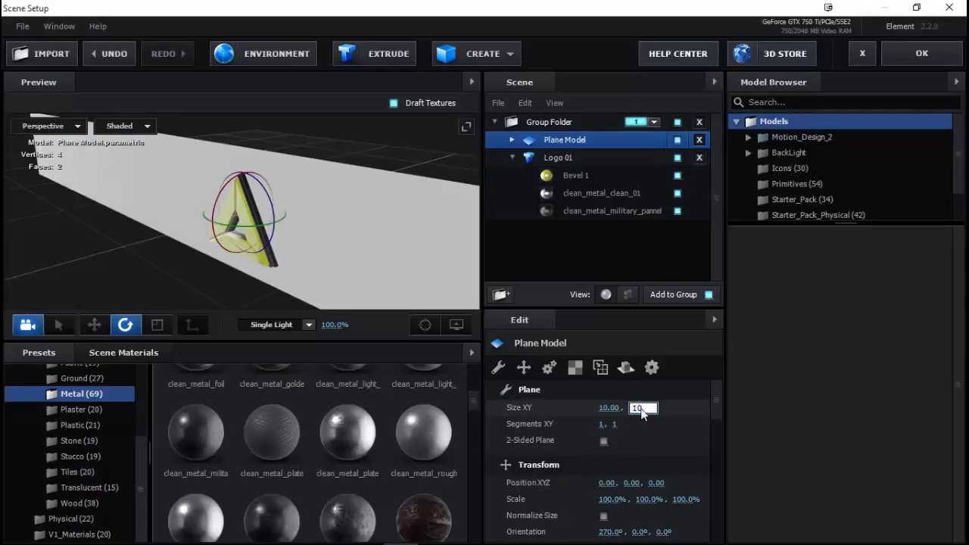
{"action": "key", "text": "Return"}
{"action": "mouse_move", "coordinate": [329, 239]}
{"action": "left_mouse_down"}
{"action": "mouse_move", "coordinate": [292, 188]}
{"action": "mouse_move", "coordinate": [396, 229]}
{"action": "mouse_move", "coordinate": [353, 243]}
{"action": "mouse_move", "coordinate": [313, 204]}
{"action": "left_mouse_up"}
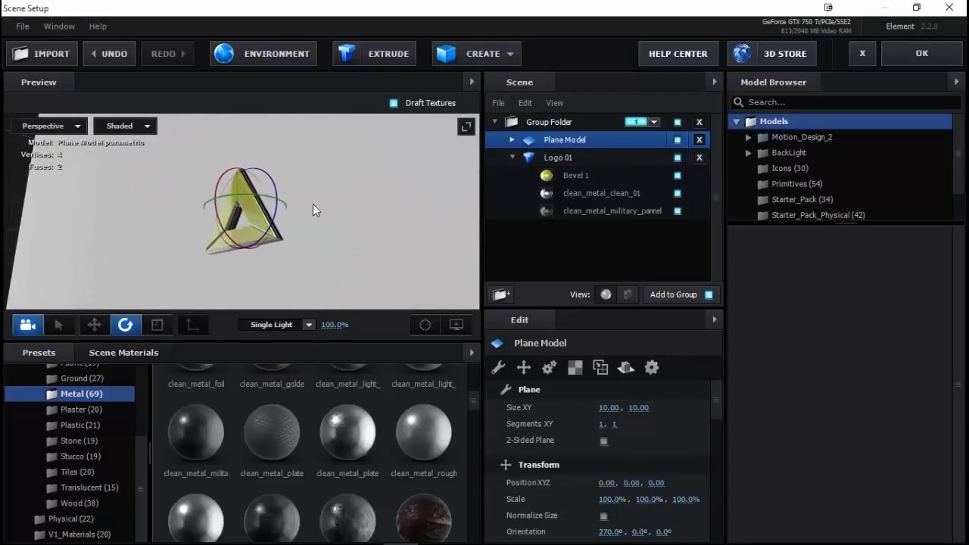
{"action": "left_click", "coordinate": [60, 326]}
{"action": "left_click", "coordinate": [95, 325]}
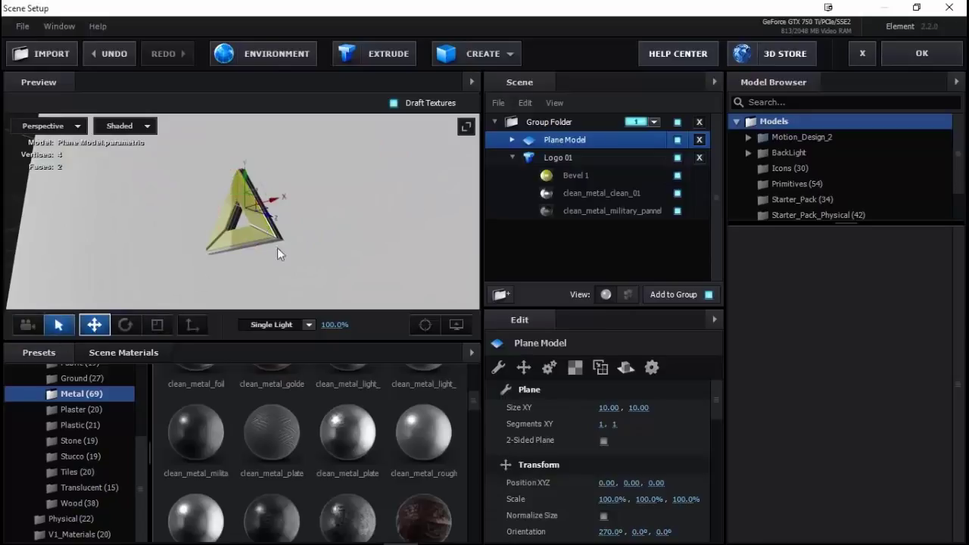
{"action": "scroll", "coordinate": [283, 225], "scroll_direction": "up", "scroll_amount": 3}
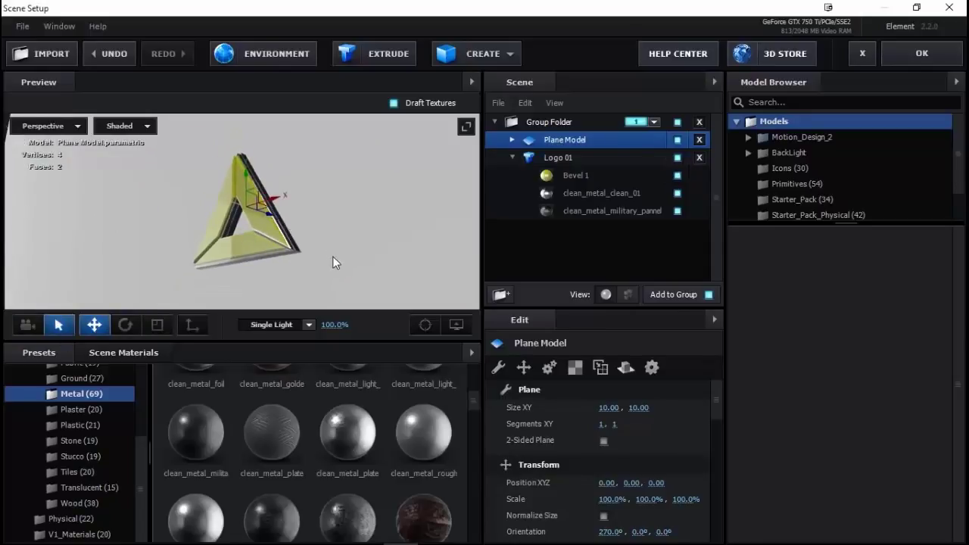
{"action": "scroll", "coordinate": [331, 259], "scroll_direction": "down", "scroll_amount": 2}
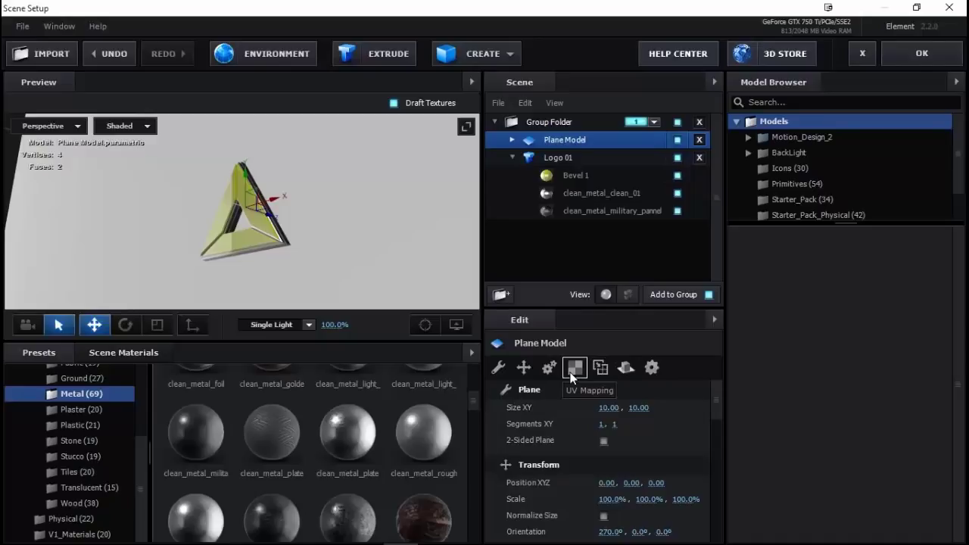
{"action": "scroll", "coordinate": [569, 427], "scroll_direction": "down", "scroll_amount": 3}
In the Plane Model's UV Mapping, set UV Repeat to 10 by 10
{"action": "scroll", "coordinate": [570, 427], "scroll_direction": "down", "scroll_amount": 3}
{"action": "scroll", "coordinate": [574, 439], "scroll_direction": "down", "scroll_amount": 3}
{"action": "scroll", "coordinate": [573, 439], "scroll_direction": "up", "scroll_amount": 3}
{"action": "scroll", "coordinate": [574, 440], "scroll_direction": "up", "scroll_amount": 3}
{"action": "scroll", "coordinate": [573, 439], "scroll_direction": "up", "scroll_amount": 3}
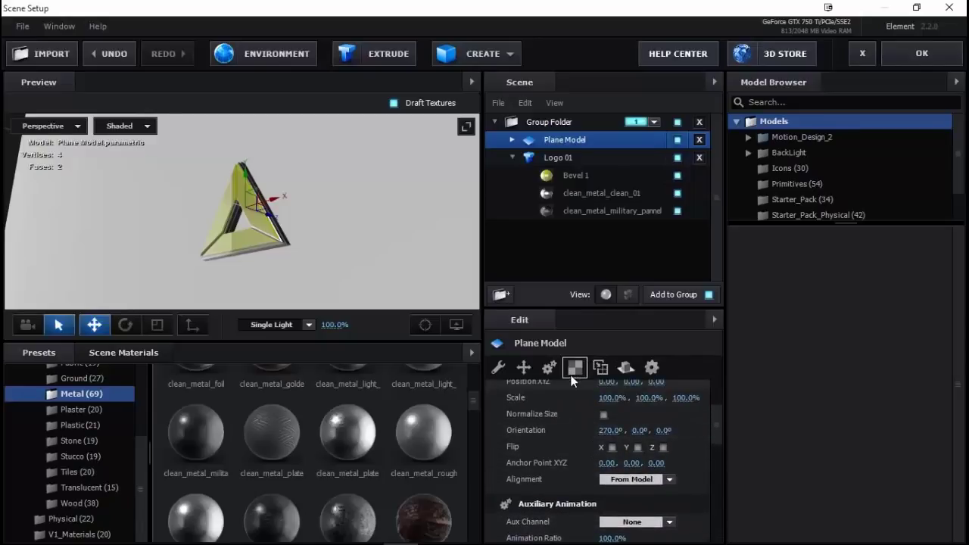
{"action": "left_click", "coordinate": [575, 369]}
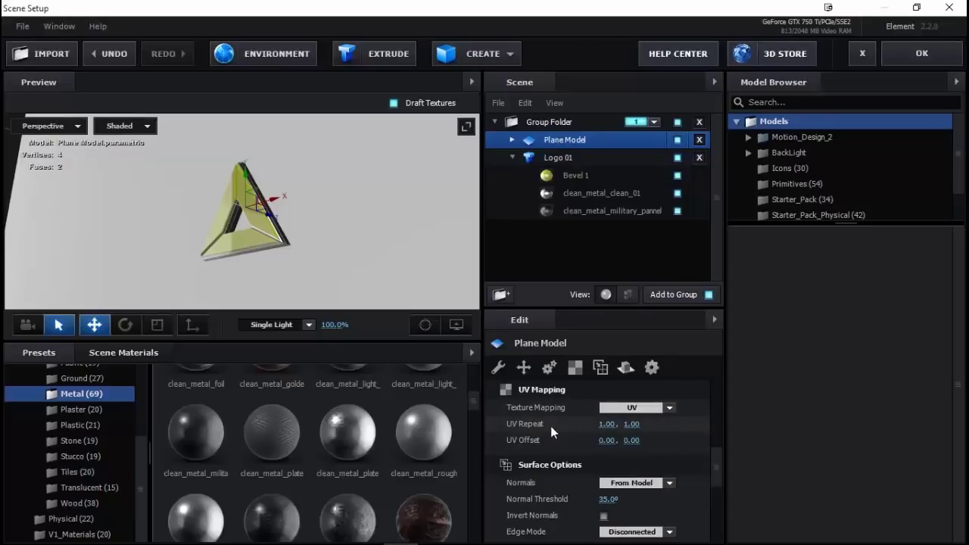
{"action": "left_click", "coordinate": [607, 424]}
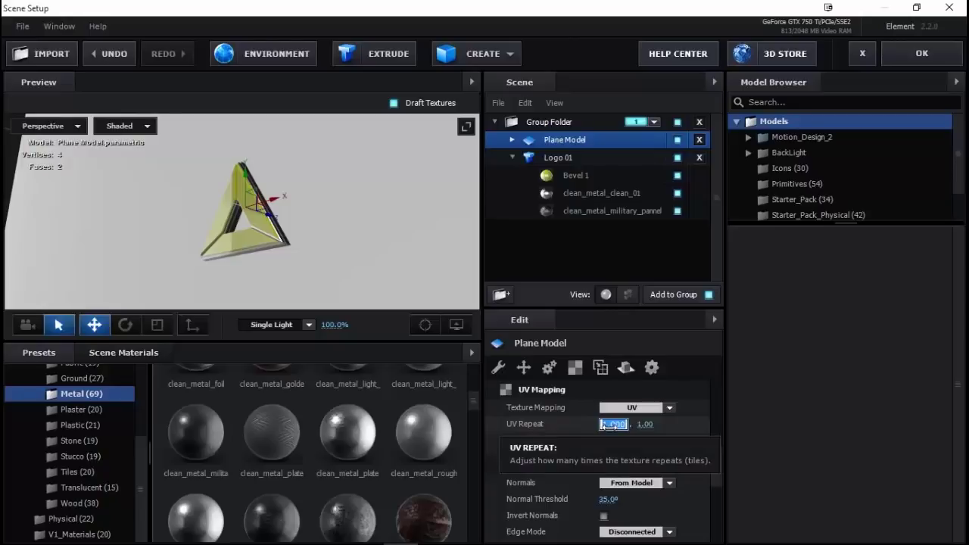
{"action": "type", "text": "10"}
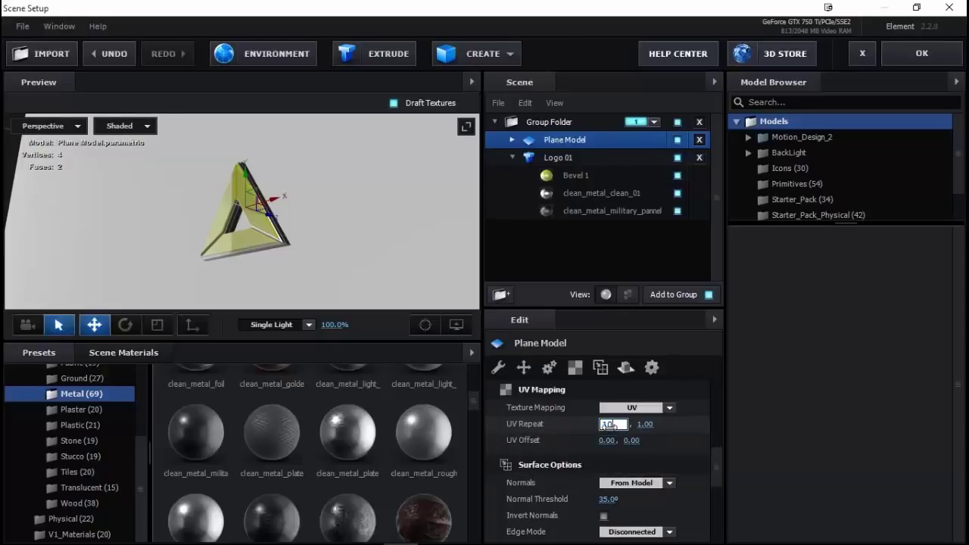
{"action": "left_click", "coordinate": [644, 425]}
{"action": "type", "text": "10"}
{"action": "key", "text": "Return"}
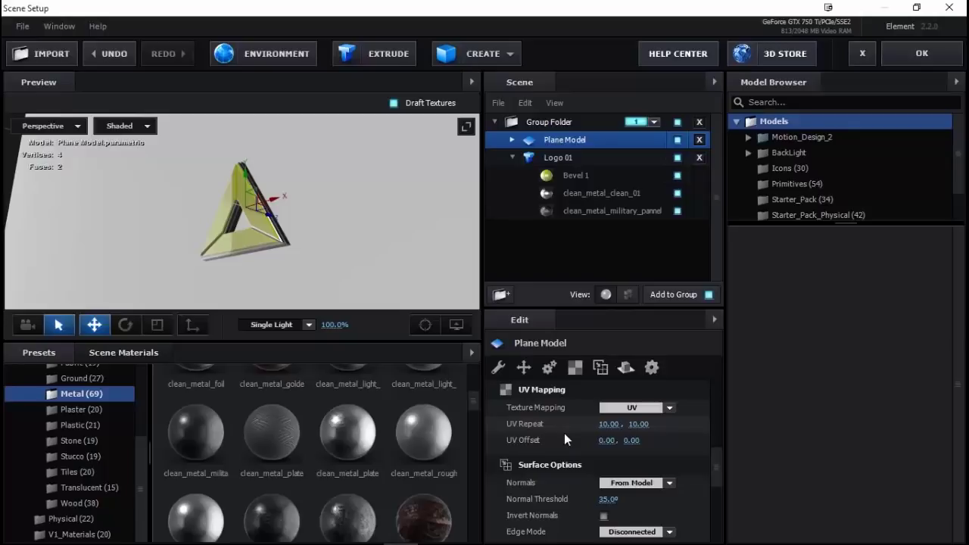
{"action": "scroll", "coordinate": [570, 439], "scroll_direction": "up", "scroll_amount": 1}
{"action": "scroll", "coordinate": [569, 440], "scroll_direction": "up", "scroll_amount": 2}
{"action": "scroll", "coordinate": [570, 440], "scroll_direction": "up", "scroll_amount": 2}
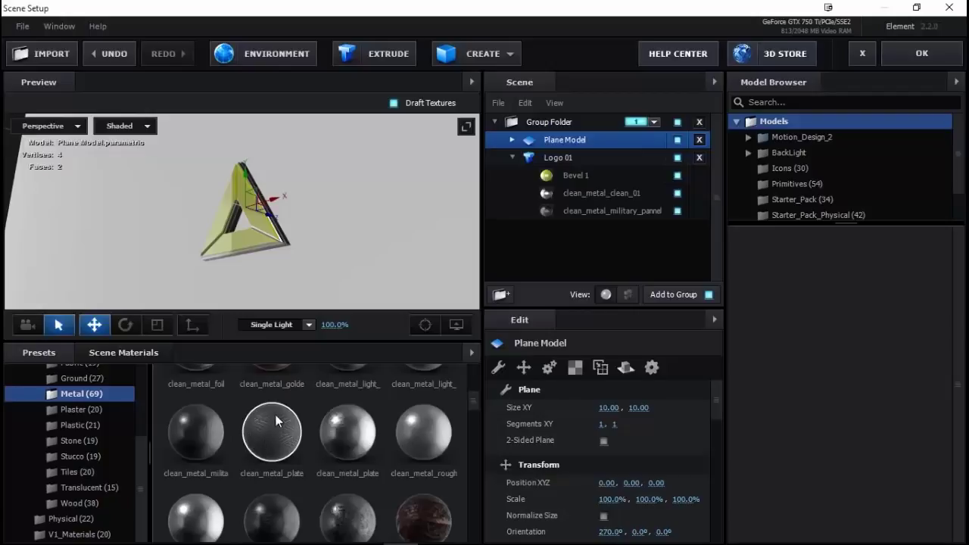
{"action": "left_click_drag", "start_coordinate": [274, 434], "coordinate": [571, 141]}
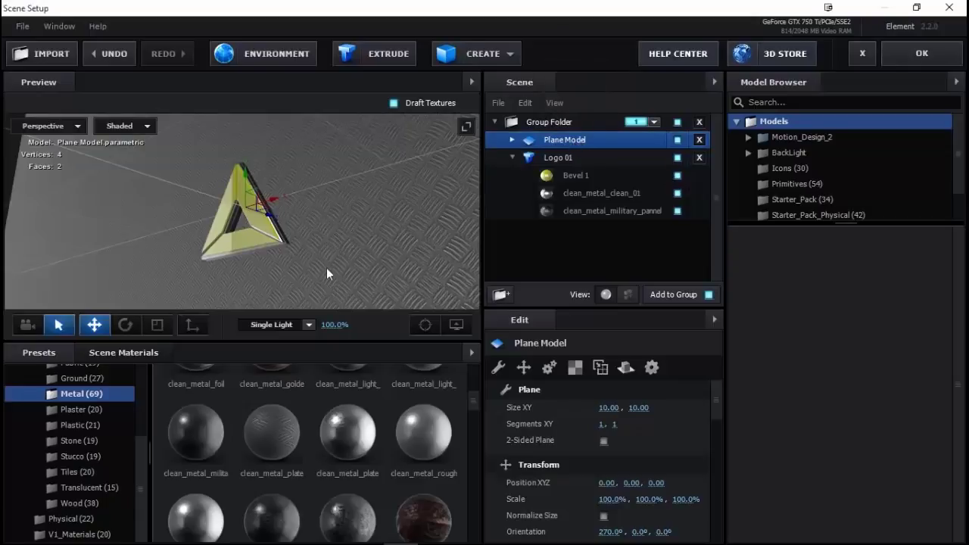
{"action": "mouse_move", "coordinate": [286, 246]}
{"action": "left_mouse_down"}
{"action": "mouse_move", "coordinate": [341, 252]}
{"action": "mouse_move", "coordinate": [354, 231]}
{"action": "mouse_move", "coordinate": [389, 220]}
{"action": "mouse_move", "coordinate": [437, 225]}
{"action": "left_mouse_up"}
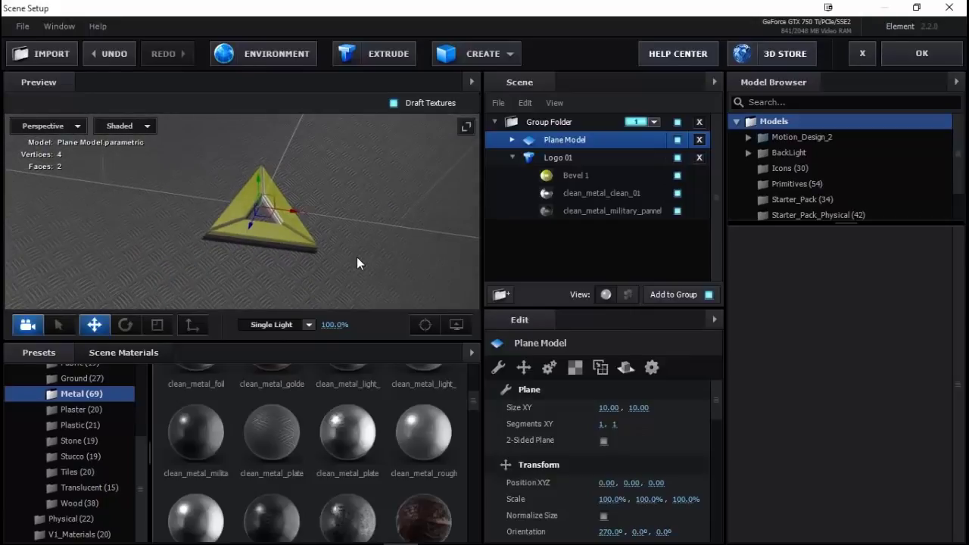
{"action": "left_click_drag", "start_coordinate": [356, 257], "coordinate": [344, 209]}
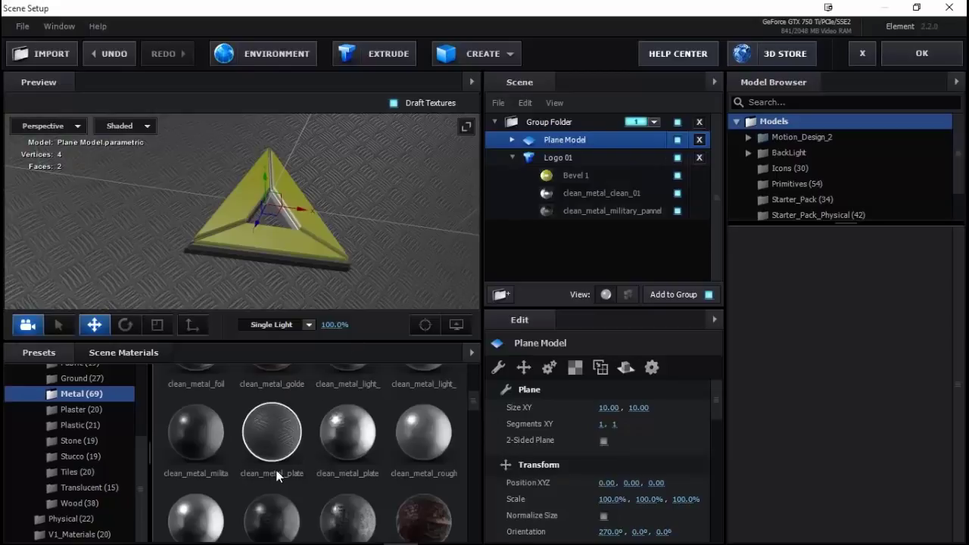
{"action": "scroll", "coordinate": [283, 464], "scroll_direction": "up", "scroll_amount": 3}
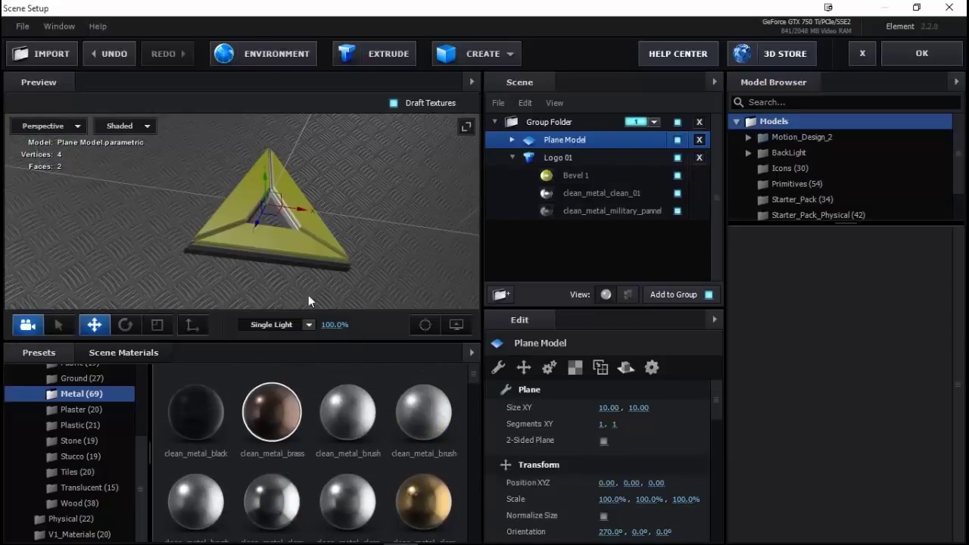
{"action": "key", "text": "ctrl+z"}
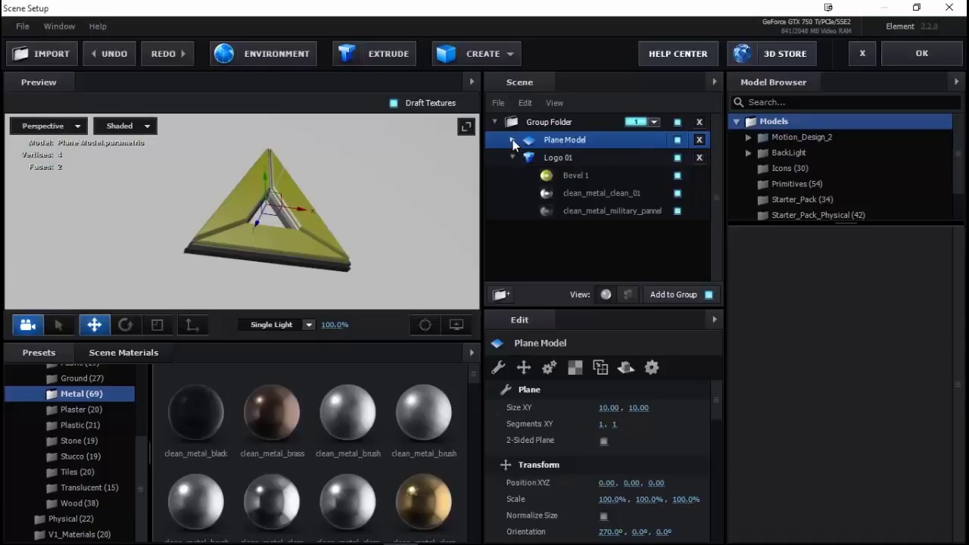
{"action": "left_click", "coordinate": [513, 140]}
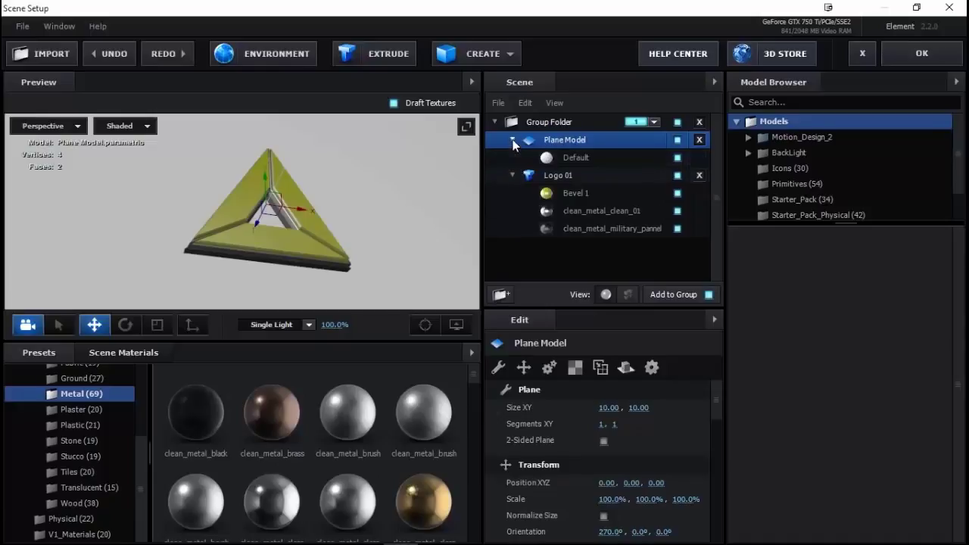
Select the plane's Default material and set its reflectivity intensity to 50%
{"action": "left_click", "coordinate": [551, 160]}
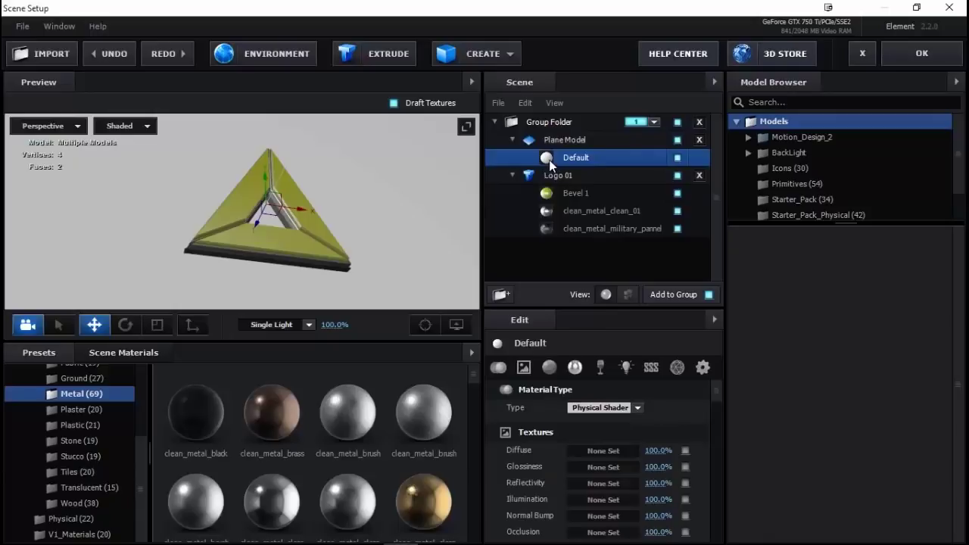
{"action": "left_click", "coordinate": [575, 368]}
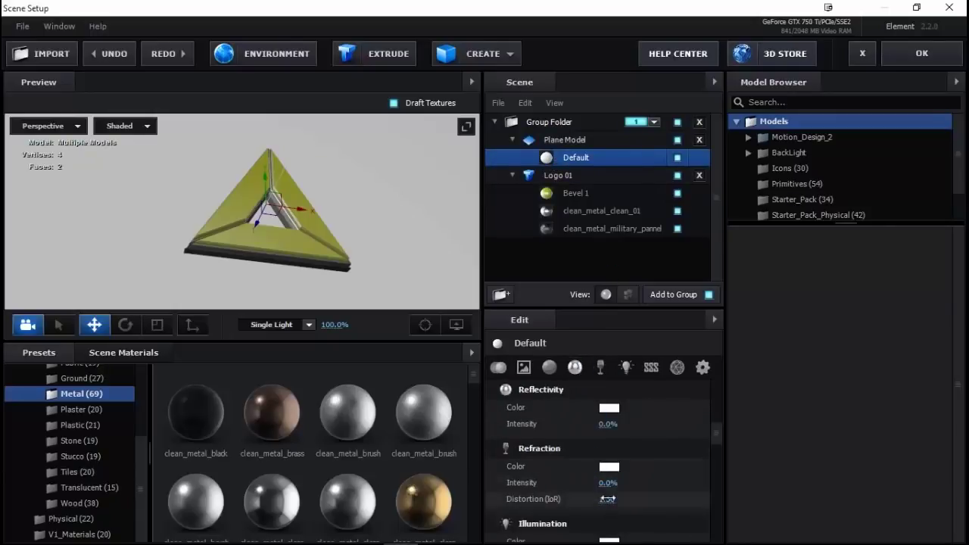
{"action": "left_click_drag", "start_coordinate": [608, 424], "coordinate": [725, 426]}
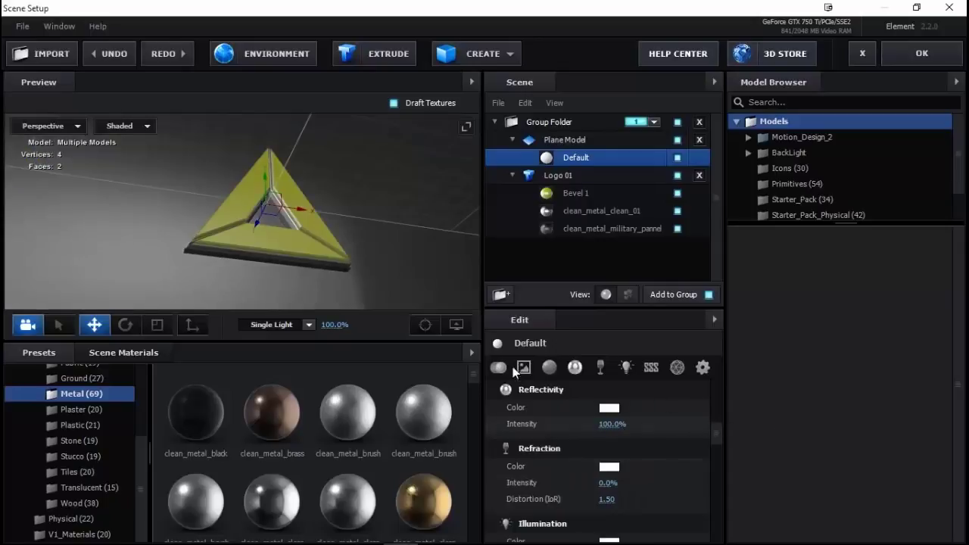
{"action": "left_click_drag", "start_coordinate": [390, 227], "coordinate": [298, 268]}
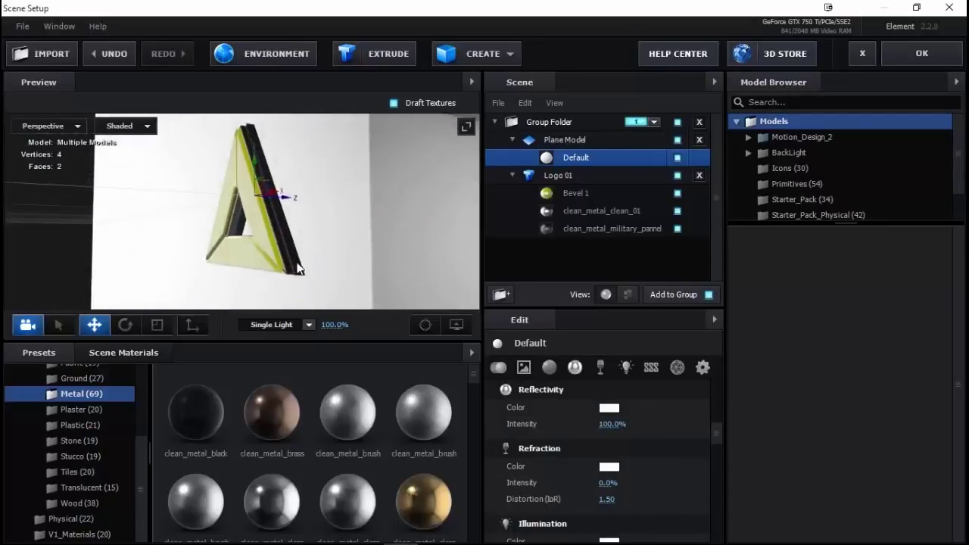
{"action": "left_click", "coordinate": [613, 424]}
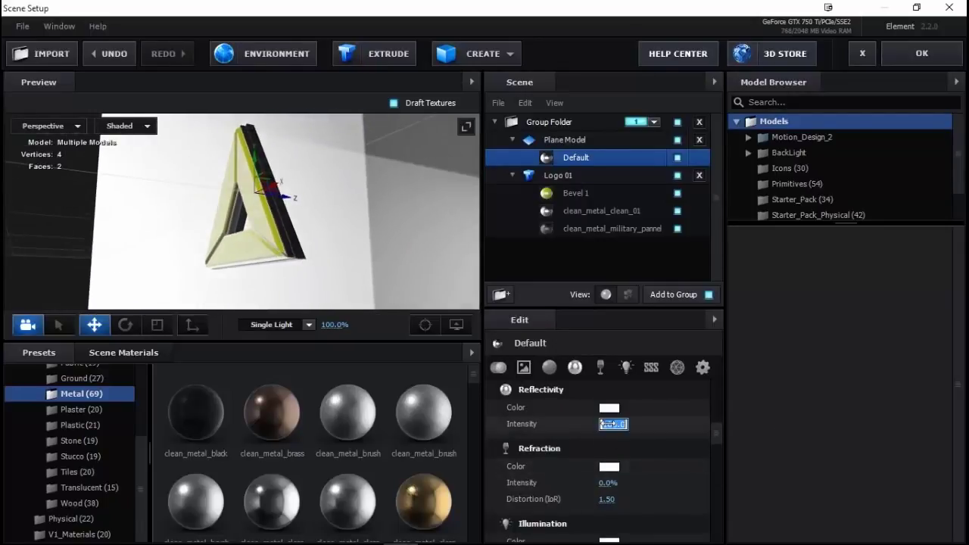
{"action": "type", "text": "50"}
{"action": "key", "text": "Return"}
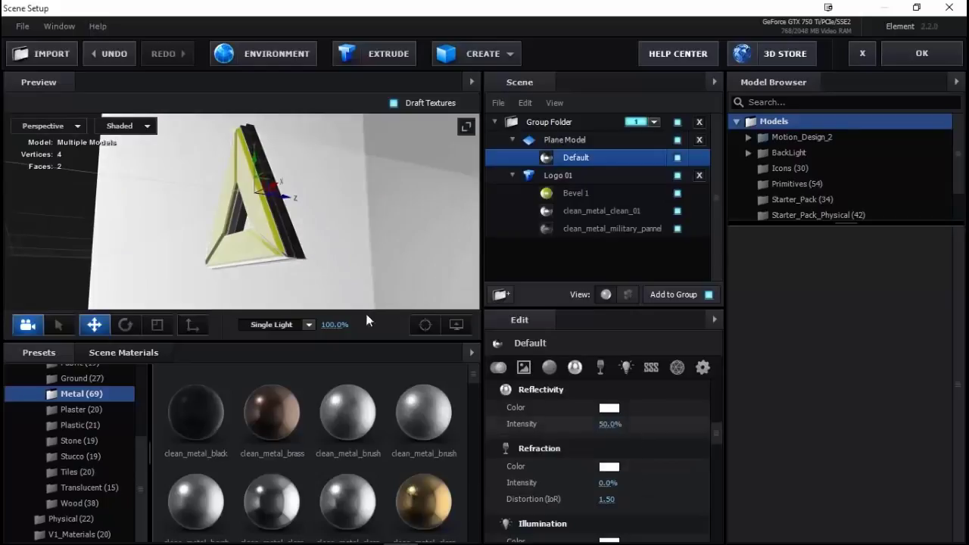
{"action": "mouse_move", "coordinate": [350, 200]}
{"action": "left_mouse_down"}
{"action": "mouse_move", "coordinate": [392, 201]}
{"action": "mouse_move", "coordinate": [330, 210]}
{"action": "mouse_move", "coordinate": [358, 189]}
{"action": "mouse_move", "coordinate": [351, 213]}
{"action": "mouse_move", "coordinate": [280, 208]}
{"action": "left_mouse_up"}
{"action": "mouse_move", "coordinate": [328, 228]}
{"action": "left_mouse_down"}
{"action": "mouse_move", "coordinate": [301, 239]}
{"action": "mouse_move", "coordinate": [305, 248]}
{"action": "mouse_move", "coordinate": [328, 234]}
{"action": "mouse_move", "coordinate": [343, 203]}
{"action": "mouse_move", "coordinate": [362, 211]}
{"action": "left_mouse_up"}
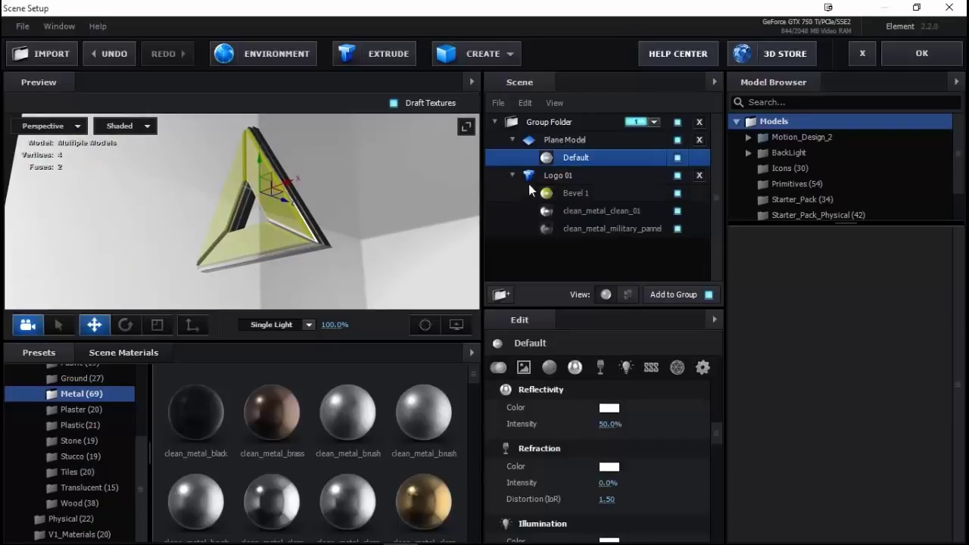
Set the wall Plane Model's reflect mode to Mirror Surface
{"action": "left_click", "coordinate": [574, 140]}
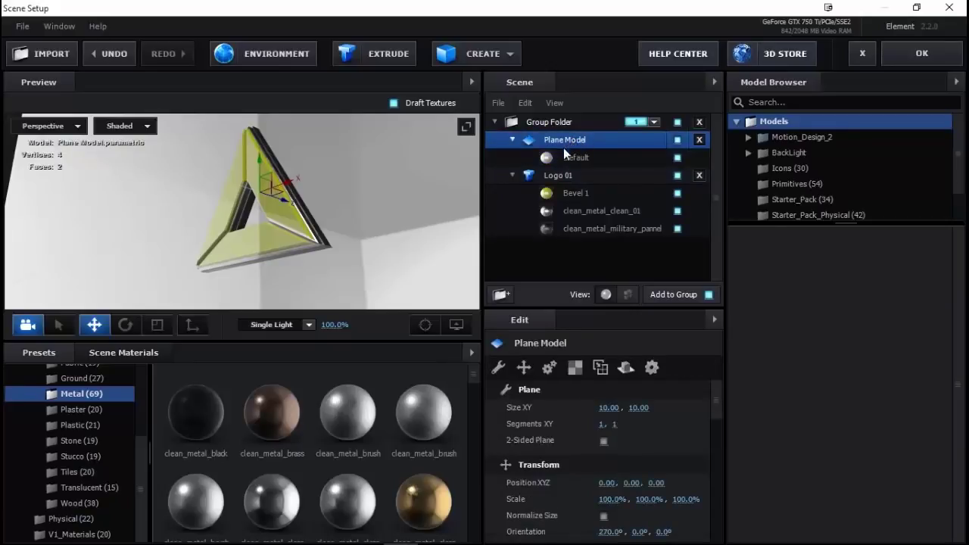
{"action": "left_click", "coordinate": [626, 370]}
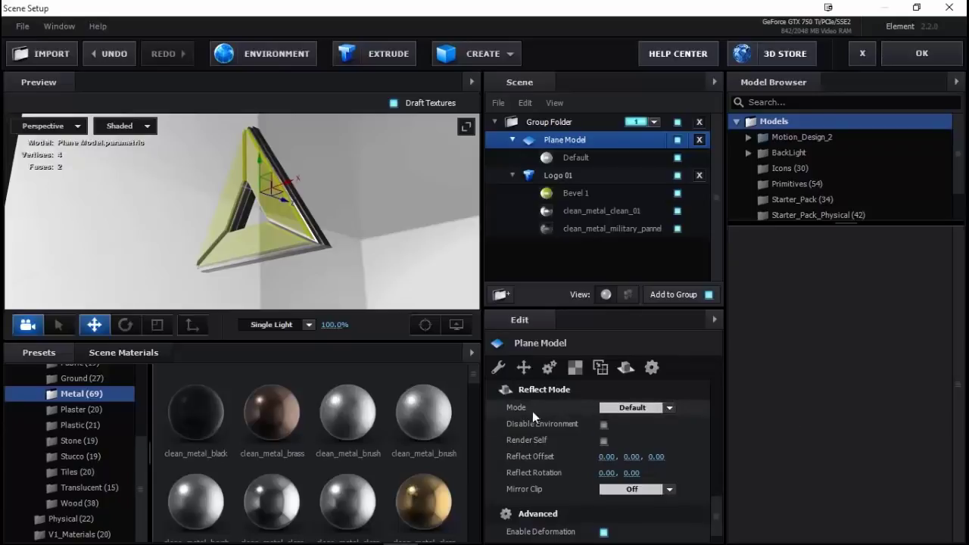
{"action": "left_click", "coordinate": [669, 407]}
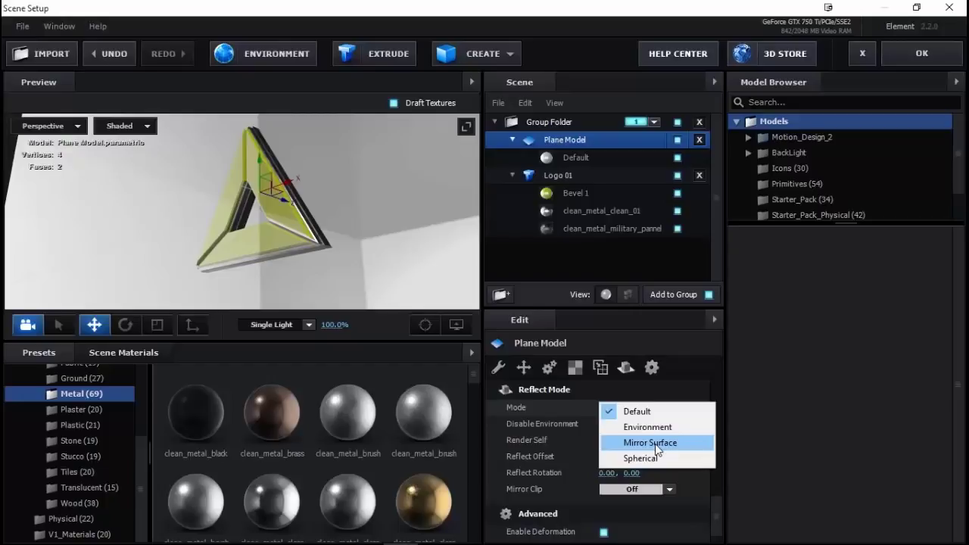
{"action": "left_click", "coordinate": [655, 443]}
{"action": "mouse_move", "coordinate": [353, 250]}
{"action": "left_mouse_down"}
{"action": "mouse_move", "coordinate": [309, 267]}
{"action": "mouse_move", "coordinate": [327, 252]}
{"action": "left_mouse_up"}
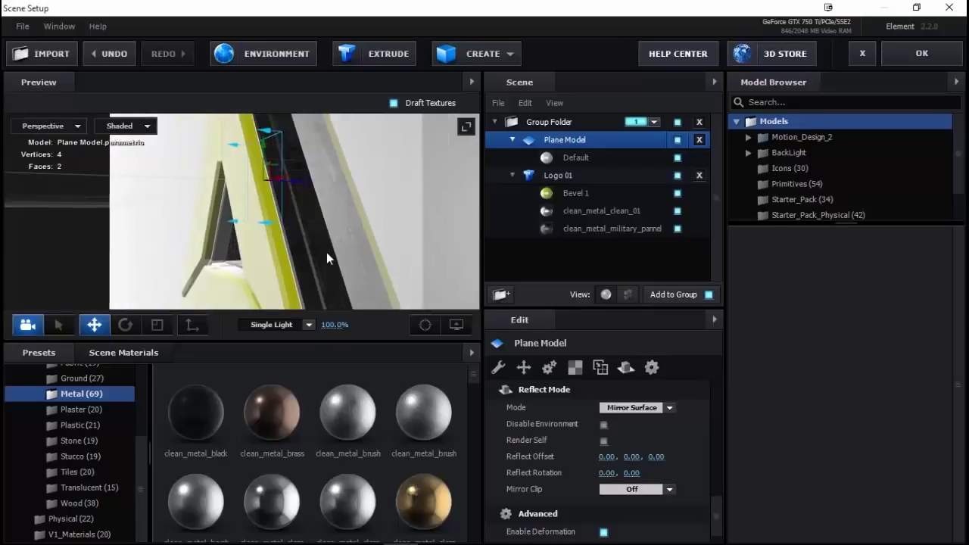
Compare against the default reflect mode, then keep Mirror Surface and inspect from several angles
{"action": "left_click", "coordinate": [642, 408]}
{"action": "left_click", "coordinate": [642, 410]}
{"action": "left_click", "coordinate": [632, 408]}
{"action": "left_click", "coordinate": [618, 431]}
{"action": "mouse_move", "coordinate": [375, 269]}
{"action": "left_mouse_down"}
{"action": "mouse_move", "coordinate": [422, 186]}
{"action": "mouse_move", "coordinate": [288, 315]}
{"action": "mouse_move", "coordinate": [367, 240]}
{"action": "mouse_move", "coordinate": [355, 212]}
{"action": "left_mouse_up"}
{"action": "left_click", "coordinate": [664, 408]}
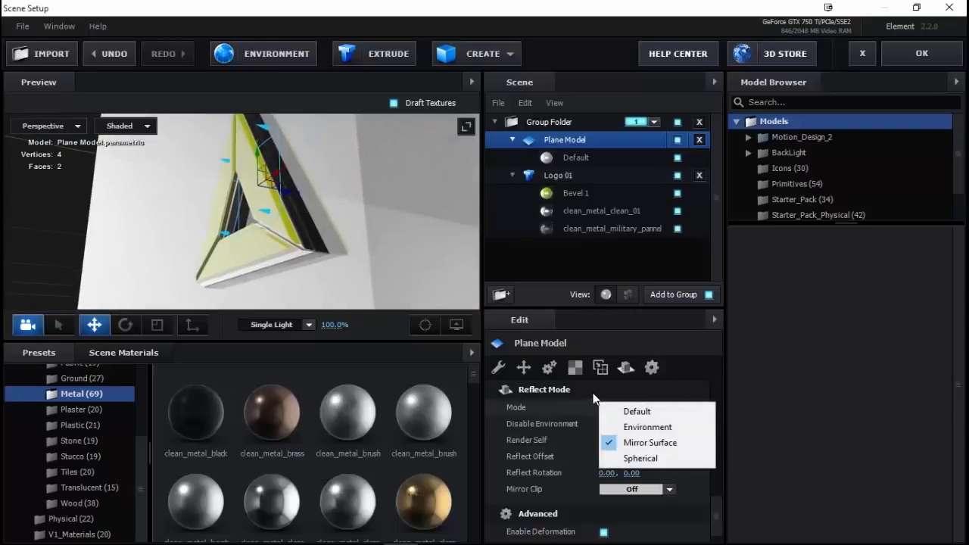
{"action": "left_click", "coordinate": [690, 398]}
{"action": "mouse_move", "coordinate": [362, 234]}
{"action": "left_mouse_down"}
{"action": "mouse_move", "coordinate": [314, 232]}
{"action": "mouse_move", "coordinate": [352, 244]}
{"action": "mouse_move", "coordinate": [337, 189]}
{"action": "left_mouse_up"}
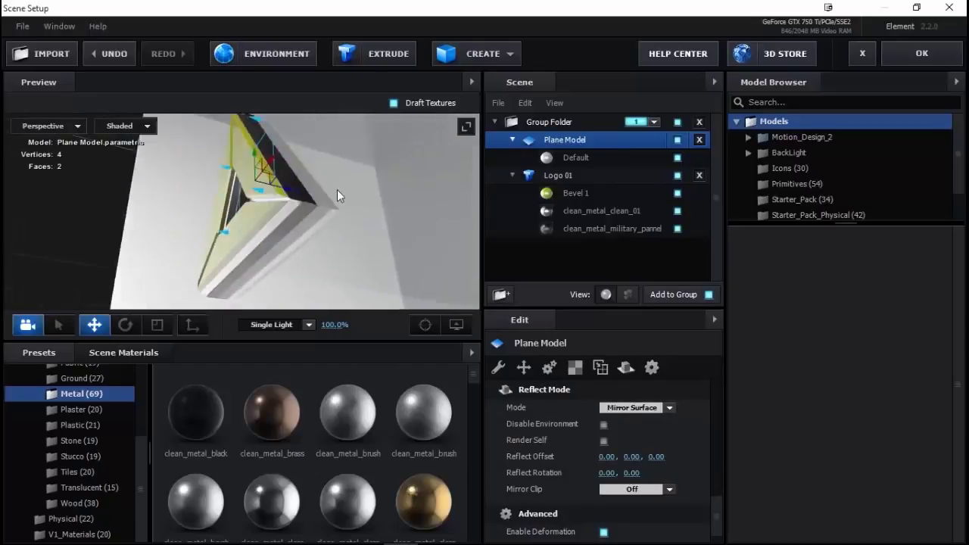
{"action": "left_click_drag", "start_coordinate": [337, 189], "coordinate": [362, 248]}
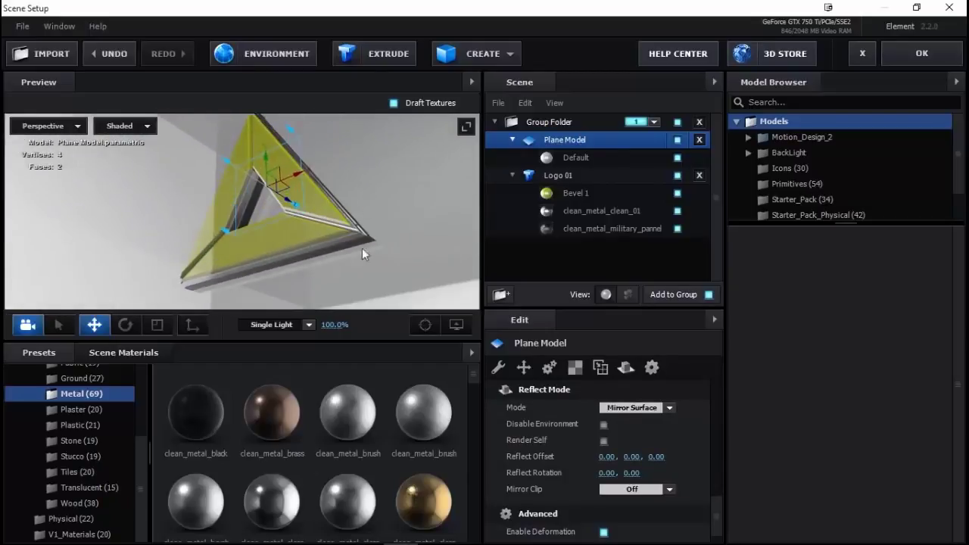
{"action": "left_click", "coordinate": [457, 325]}
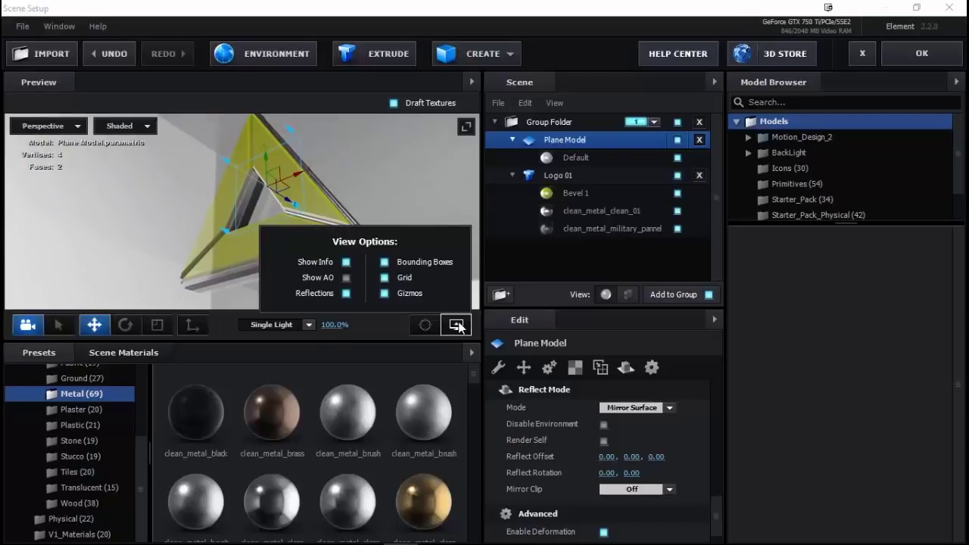
{"action": "left_click", "coordinate": [346, 278]}
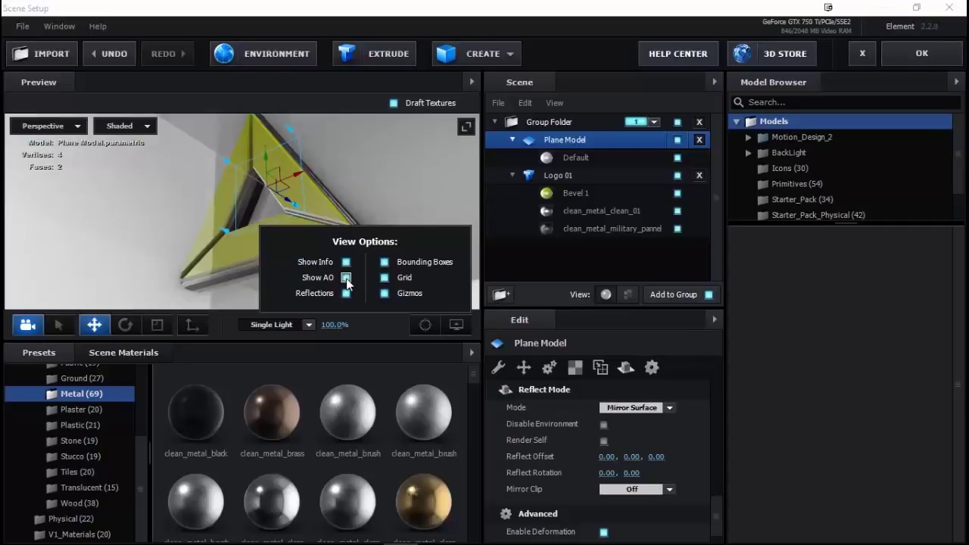
{"action": "mouse_move", "coordinate": [247, 231]}
{"action": "left_mouse_down"}
{"action": "mouse_move", "coordinate": [336, 233]}
{"action": "mouse_move", "coordinate": [209, 239]}
{"action": "left_mouse_up"}
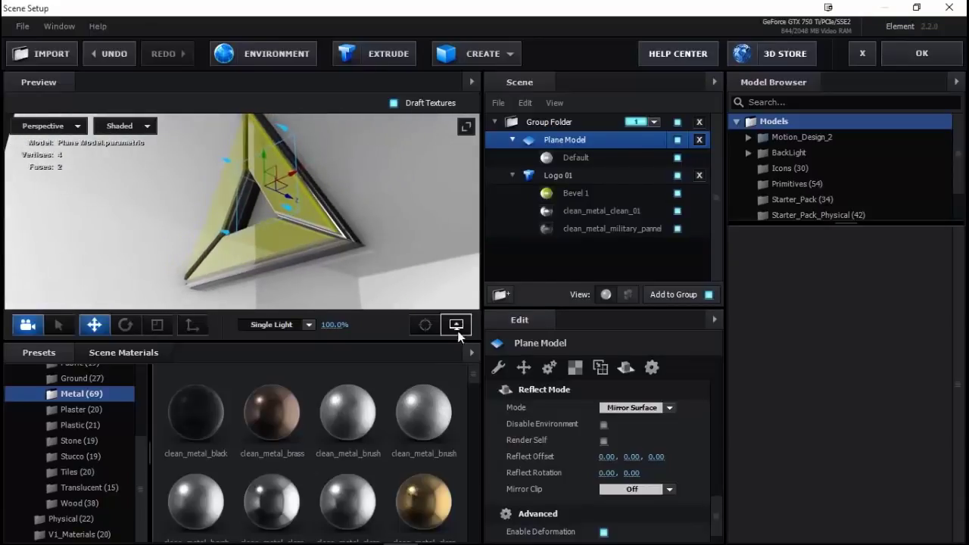
{"action": "left_click", "coordinate": [456, 324]}
{"action": "left_click", "coordinate": [346, 277]}
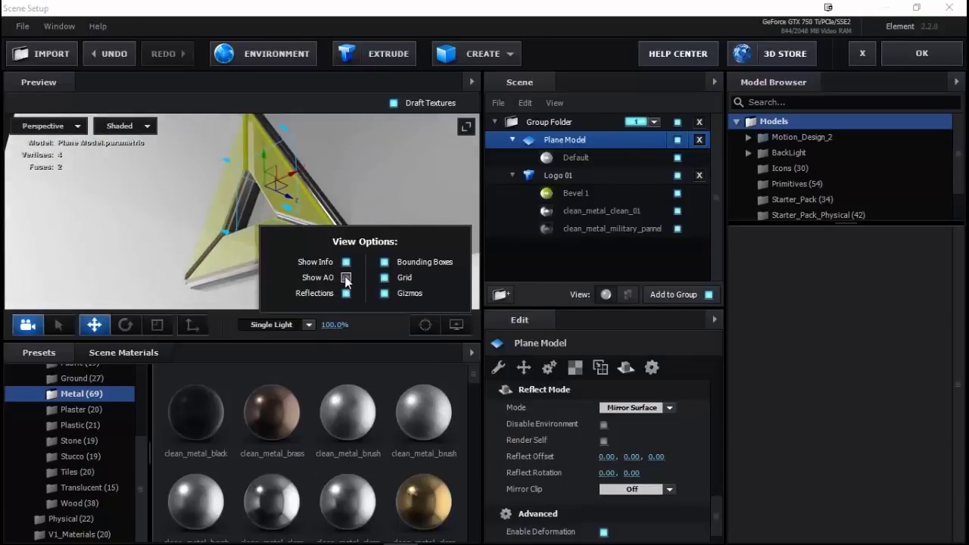
{"action": "mouse_move", "coordinate": [218, 206]}
{"action": "left_mouse_down"}
{"action": "mouse_move", "coordinate": [347, 258]}
{"action": "mouse_move", "coordinate": [340, 215]}
{"action": "left_mouse_up"}
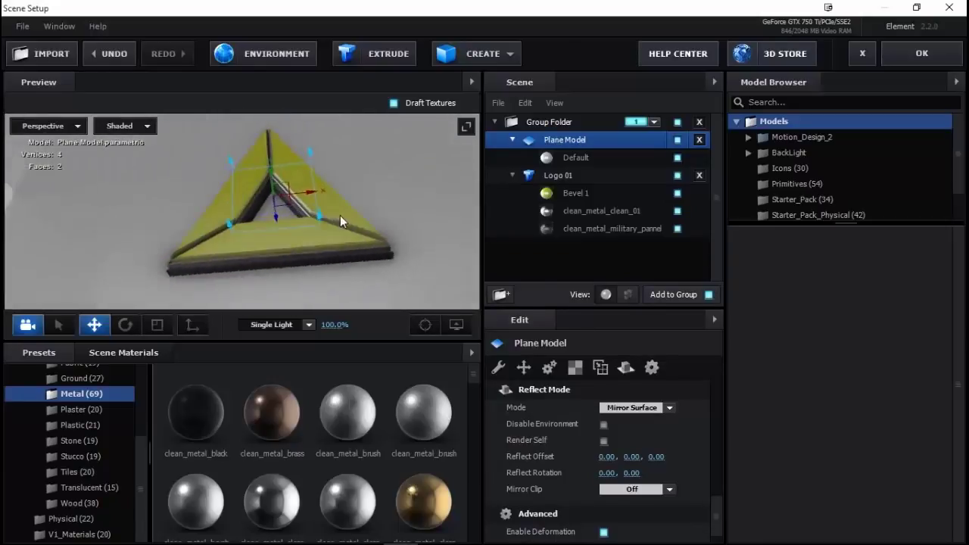
{"action": "left_click_drag", "start_coordinate": [340, 215], "coordinate": [245, 246]}
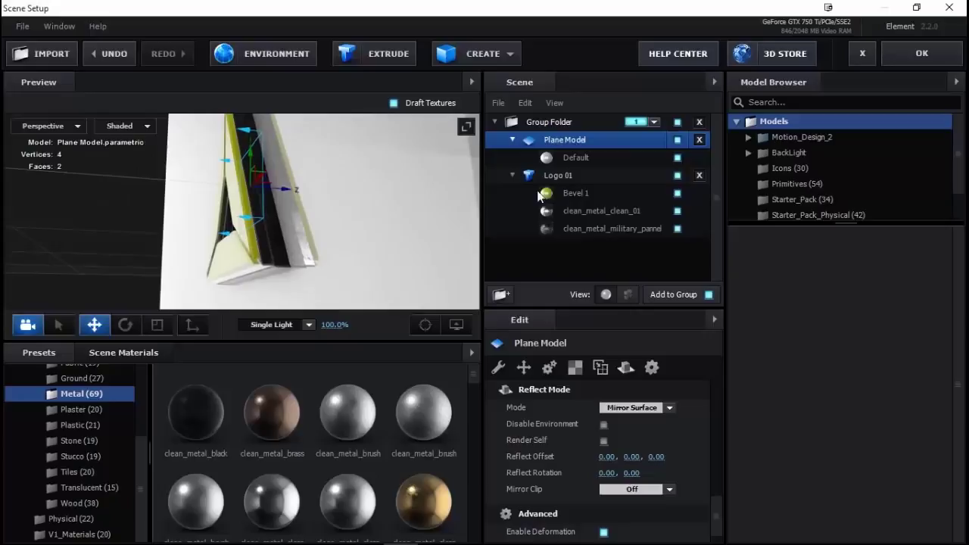
Set Logo 01's reflect mode to Spherical, then select the clean_metal_military_pannel material
{"action": "left_click", "coordinate": [568, 175]}
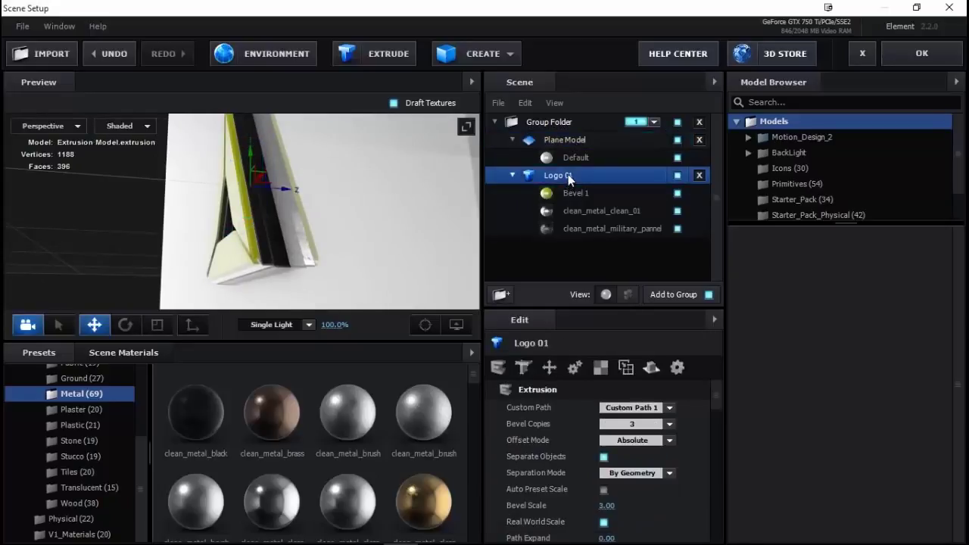
{"action": "left_click", "coordinate": [652, 369]}
{"action": "left_click", "coordinate": [671, 408]}
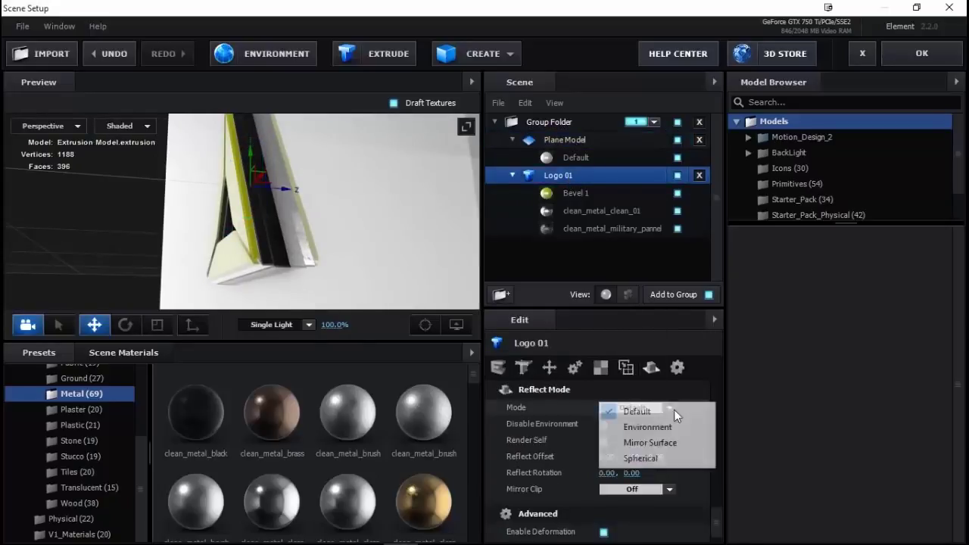
{"action": "left_click", "coordinate": [645, 460]}
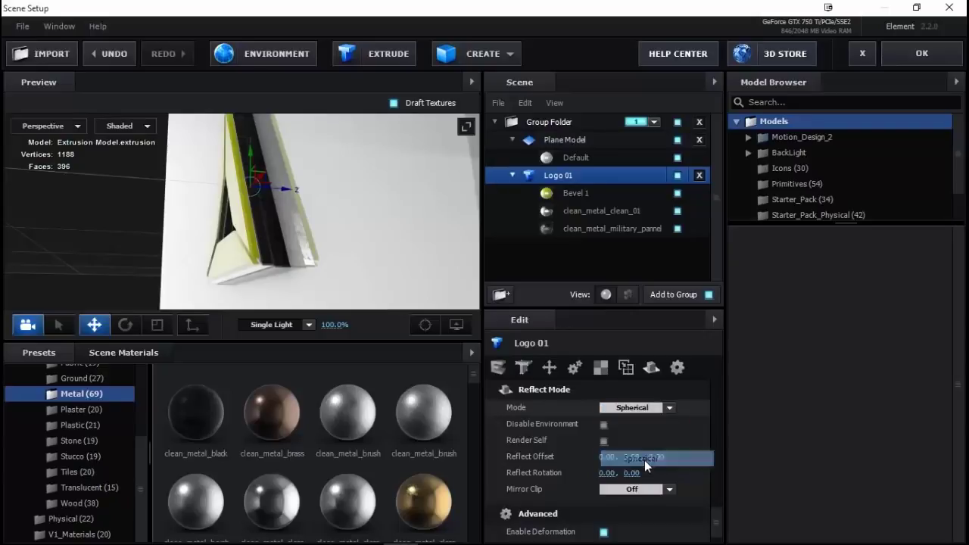
{"action": "mouse_move", "coordinate": [303, 239]}
{"action": "left_mouse_down"}
{"action": "mouse_move", "coordinate": [317, 219]}
{"action": "mouse_move", "coordinate": [286, 196]}
{"action": "mouse_move", "coordinate": [395, 250]}
{"action": "mouse_move", "coordinate": [378, 260]}
{"action": "mouse_move", "coordinate": [374, 248]}
{"action": "mouse_move", "coordinate": [334, 237]}
{"action": "left_mouse_up"}
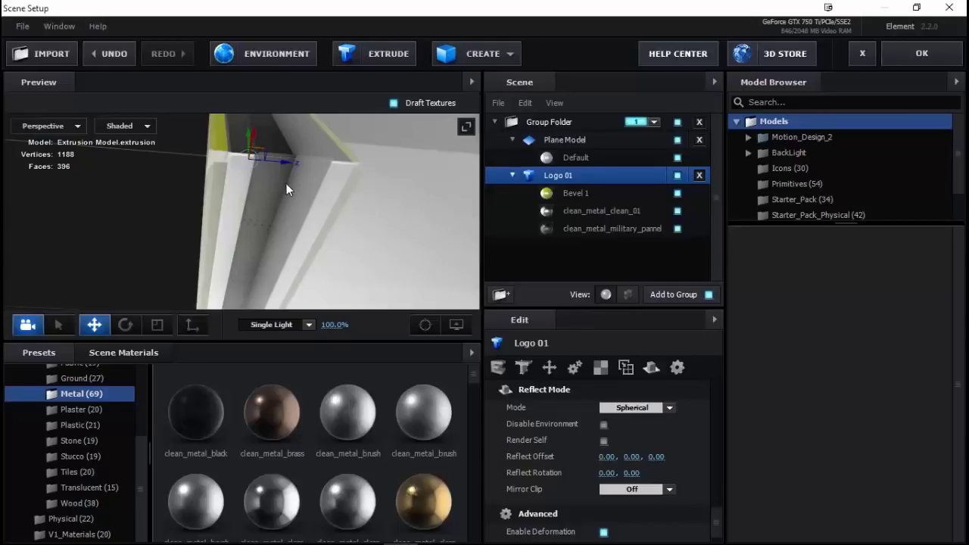
{"action": "mouse_move", "coordinate": [237, 201]}
{"action": "left_mouse_down"}
{"action": "mouse_move", "coordinate": [347, 216]}
{"action": "mouse_move", "coordinate": [282, 240]}
{"action": "mouse_move", "coordinate": [318, 246]}
{"action": "mouse_move", "coordinate": [293, 244]}
{"action": "left_mouse_up"}
{"action": "left_click", "coordinate": [589, 230]}
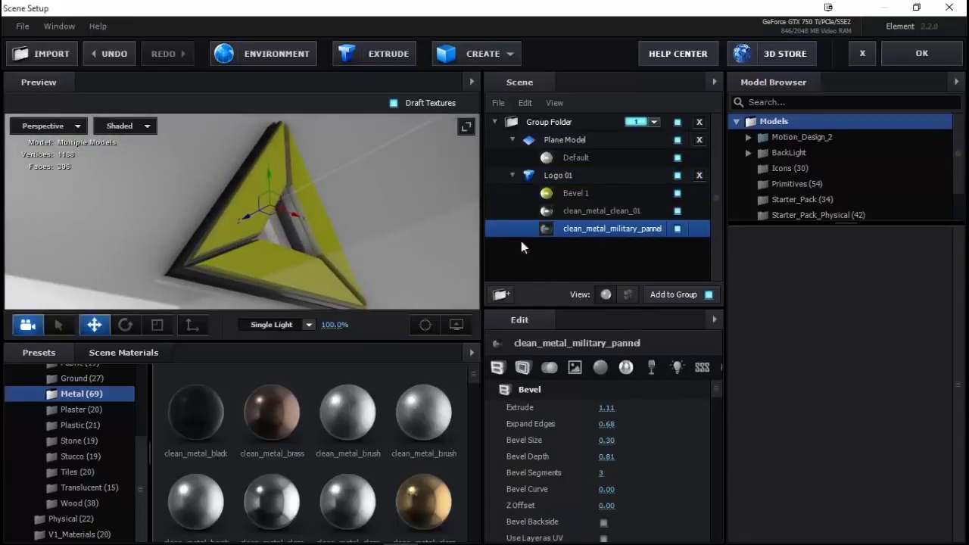
{"action": "left_click_drag", "start_coordinate": [245, 251], "coordinate": [135, 236]}
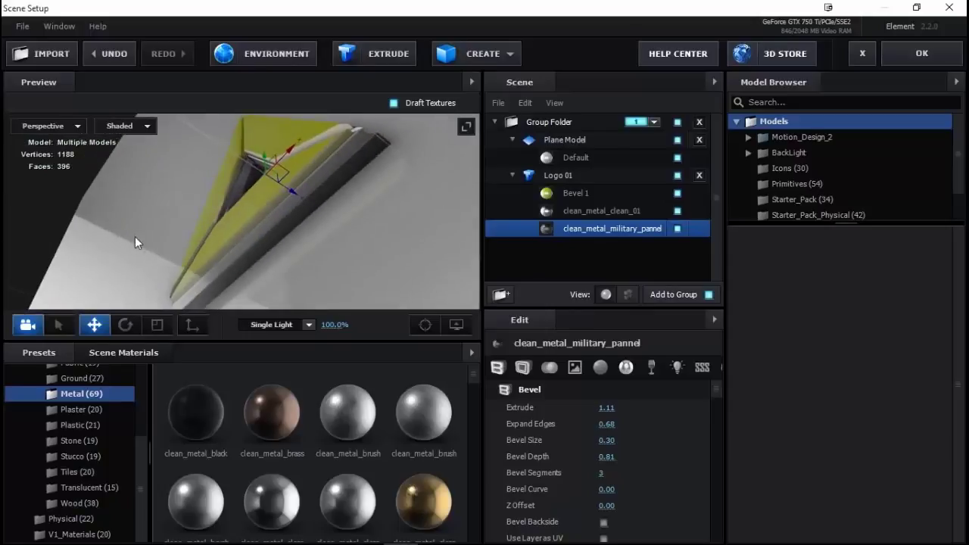
Raise the clean_metal_military_pannel Reflectivity Intensity to 100%
{"action": "scroll", "coordinate": [561, 483], "scroll_direction": "down", "scroll_amount": 2}
{"action": "scroll", "coordinate": [561, 484], "scroll_direction": "down", "scroll_amount": 2}
{"action": "scroll", "coordinate": [561, 485], "scroll_direction": "up", "scroll_amount": 2}
{"action": "left_click", "coordinate": [620, 369]}
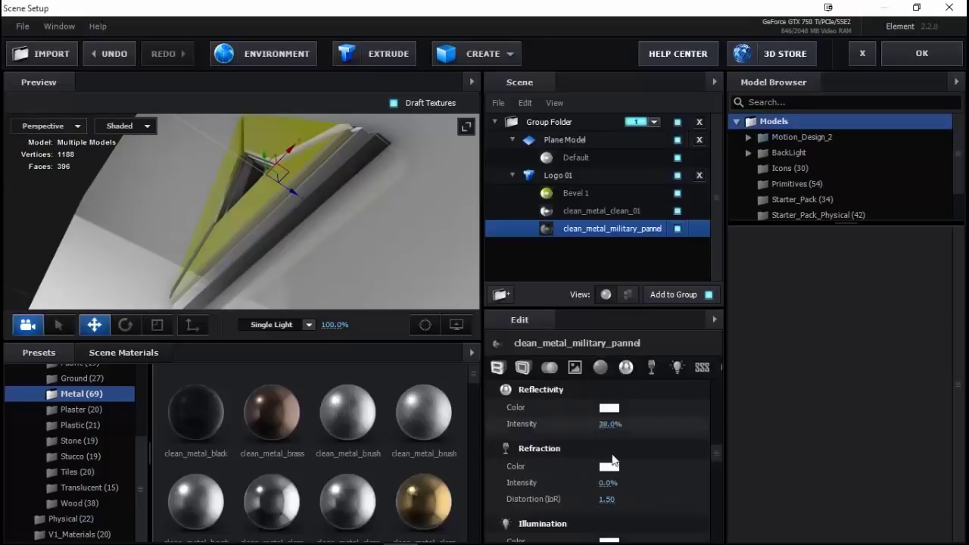
{"action": "left_click_drag", "start_coordinate": [609, 424], "coordinate": [629, 424]}
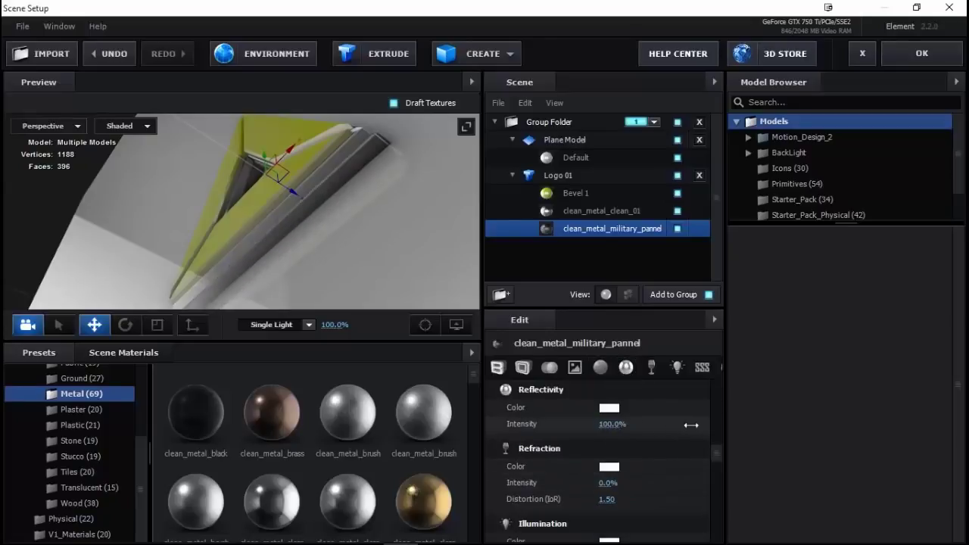
{"action": "mouse_move", "coordinate": [365, 198]}
{"action": "left_mouse_down"}
{"action": "mouse_move", "coordinate": [333, 236]}
{"action": "mouse_move", "coordinate": [360, 166]}
{"action": "left_mouse_up"}
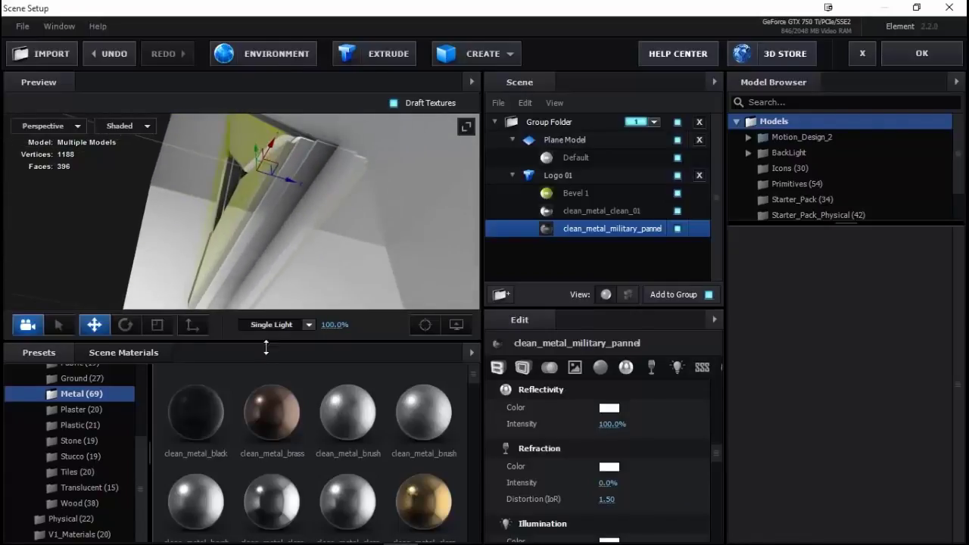
Try clean_metal_brass on the outer bevel, inspect it, then undo the swap
{"action": "left_click_drag", "start_coordinate": [266, 410], "coordinate": [574, 230]}
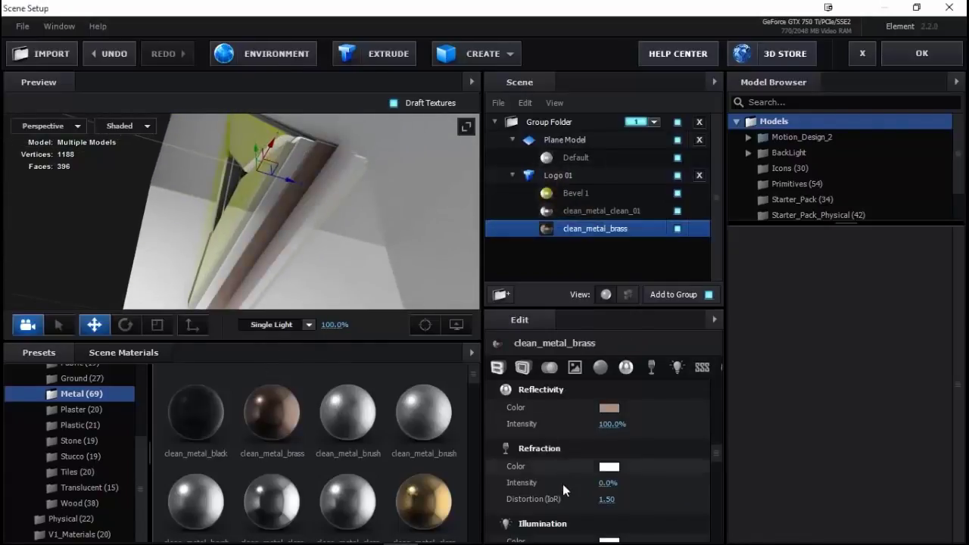
{"action": "mouse_move", "coordinate": [288, 208]}
{"action": "left_mouse_down"}
{"action": "mouse_move", "coordinate": [276, 205]}
{"action": "mouse_move", "coordinate": [272, 235]}
{"action": "left_mouse_up"}
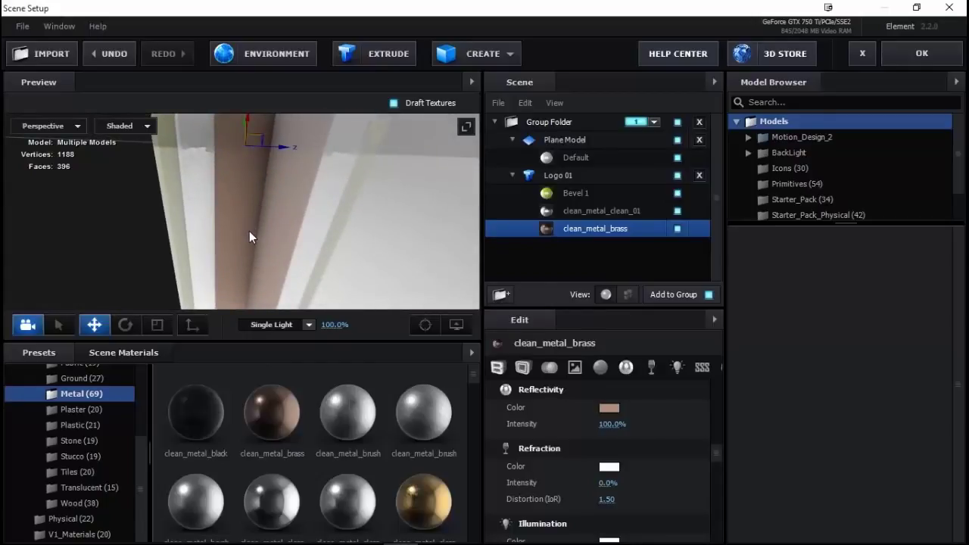
{"action": "mouse_move", "coordinate": [239, 186]}
{"action": "left_mouse_down"}
{"action": "mouse_move", "coordinate": [258, 190]}
{"action": "mouse_move", "coordinate": [279, 177]}
{"action": "mouse_move", "coordinate": [297, 203]}
{"action": "left_mouse_up"}
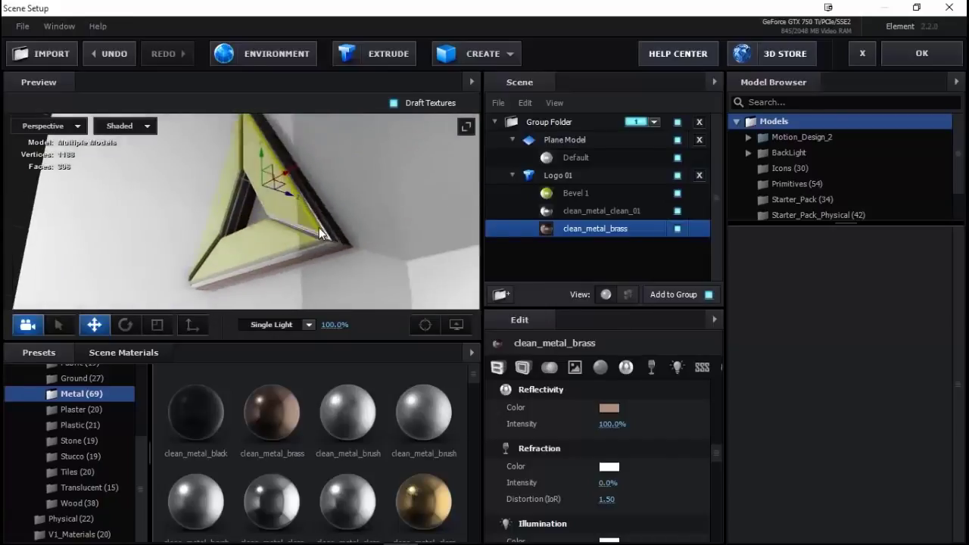
{"action": "mouse_move", "coordinate": [297, 202]}
{"action": "left_mouse_down"}
{"action": "mouse_move", "coordinate": [286, 242]}
{"action": "mouse_move", "coordinate": [364, 216]}
{"action": "mouse_move", "coordinate": [323, 225]}
{"action": "left_mouse_up"}
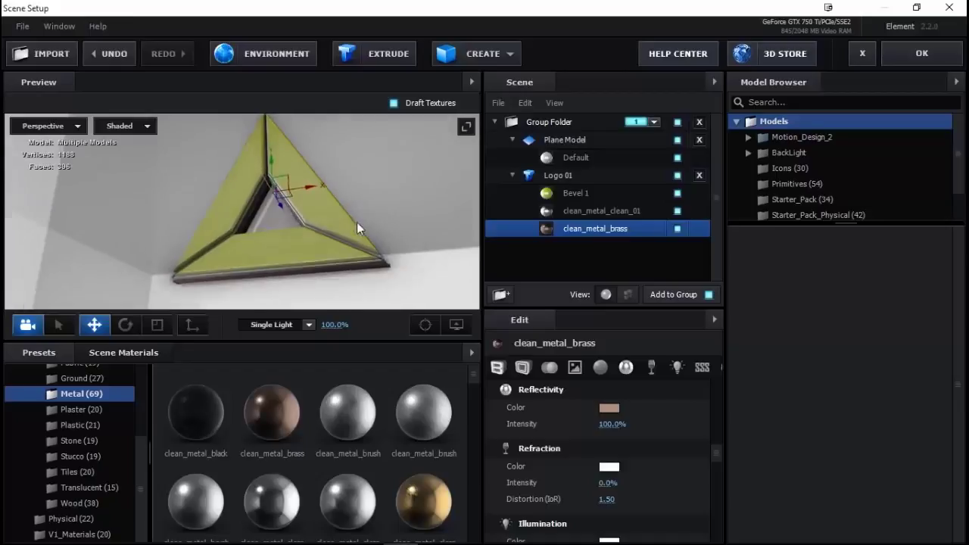
{"action": "key", "text": "ctrl+z"}
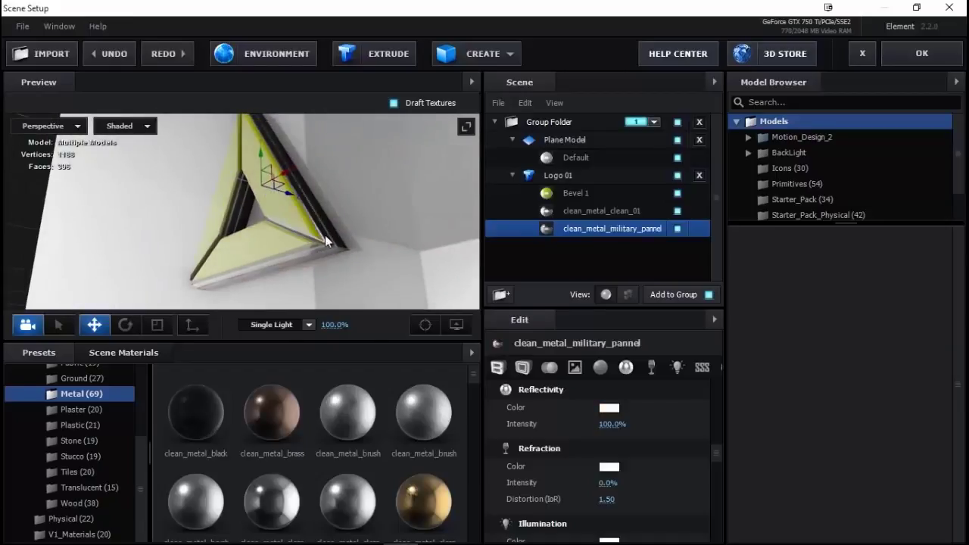
Move Logo 01 along its Z axis and confirm Scene Setup with OK
{"action": "mouse_move", "coordinate": [352, 275]}
{"action": "left_mouse_down"}
{"action": "mouse_move", "coordinate": [312, 234]}
{"action": "mouse_move", "coordinate": [310, 292]}
{"action": "left_mouse_up"}
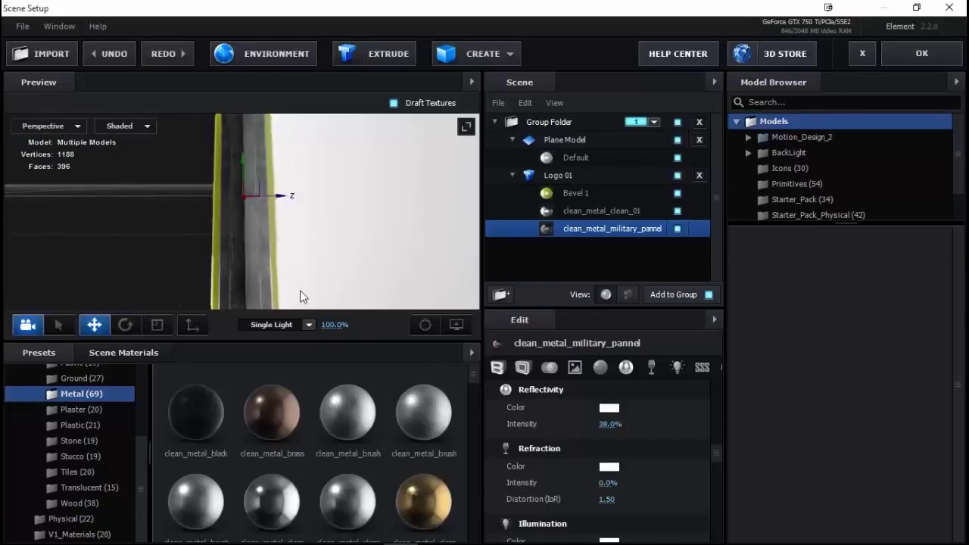
{"action": "left_click", "coordinate": [553, 173]}
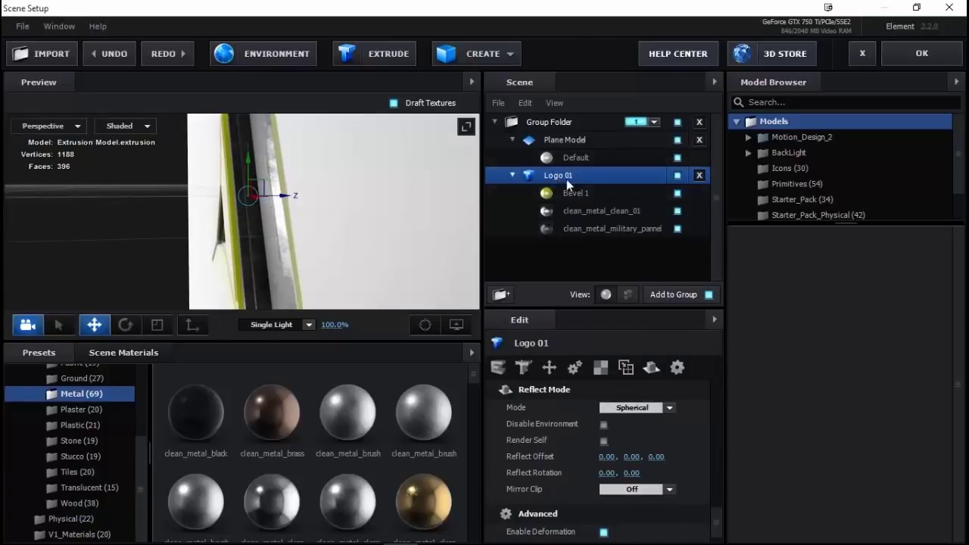
{"action": "mouse_move", "coordinate": [284, 194]}
{"action": "left_mouse_down"}
{"action": "mouse_move", "coordinate": [250, 208]}
{"action": "mouse_move", "coordinate": [239, 198]}
{"action": "mouse_move", "coordinate": [330, 218]}
{"action": "mouse_move", "coordinate": [258, 246]}
{"action": "mouse_move", "coordinate": [316, 197]}
{"action": "mouse_move", "coordinate": [359, 241]}
{"action": "left_mouse_up"}
{"action": "scroll", "coordinate": [290, 232], "scroll_direction": "down", "scroll_amount": 3}
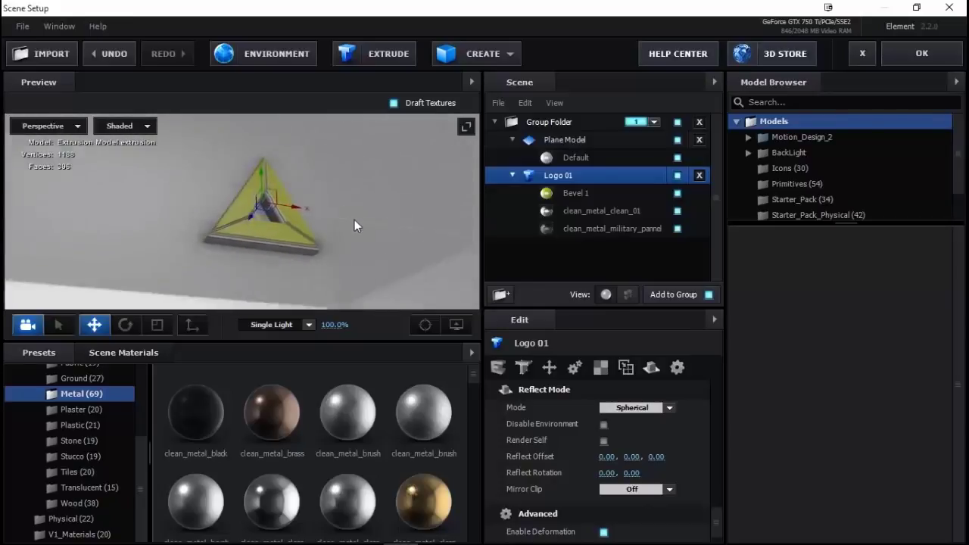
{"action": "left_click", "coordinate": [951, 51]}
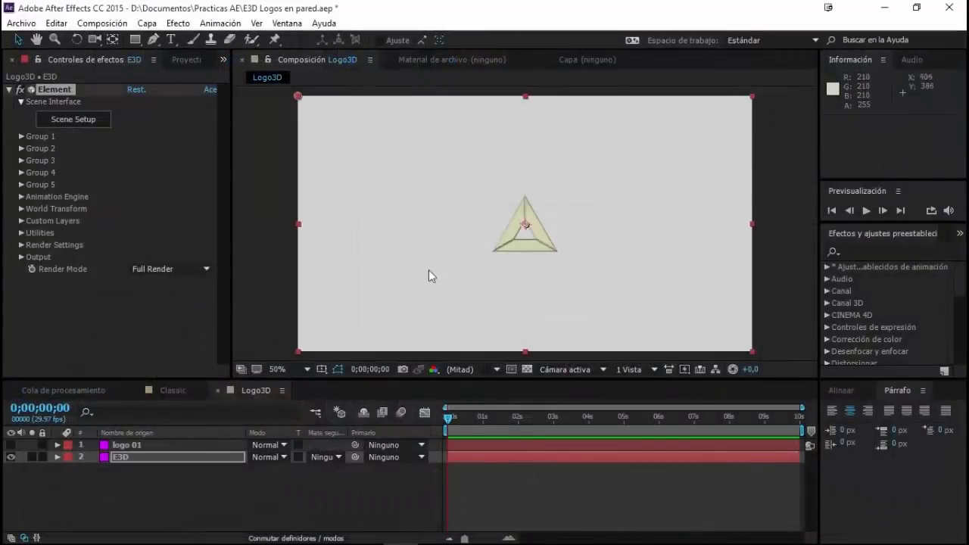
Add a new camera layer using the 20 mm lens preset
{"action": "right_click", "coordinate": [130, 495]}
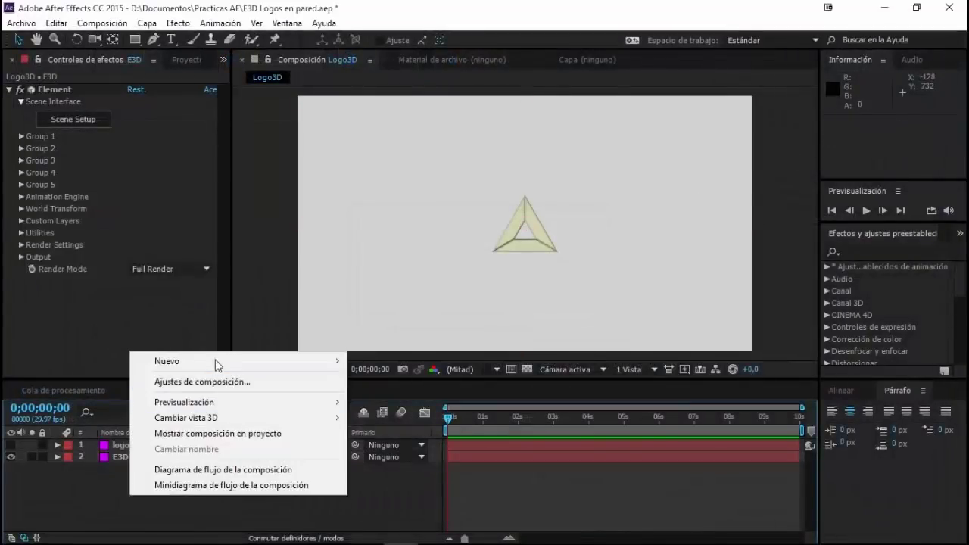
{"action": "mouse_move", "coordinate": [215, 365]}
{"action": "left_click", "coordinate": [374, 429]}
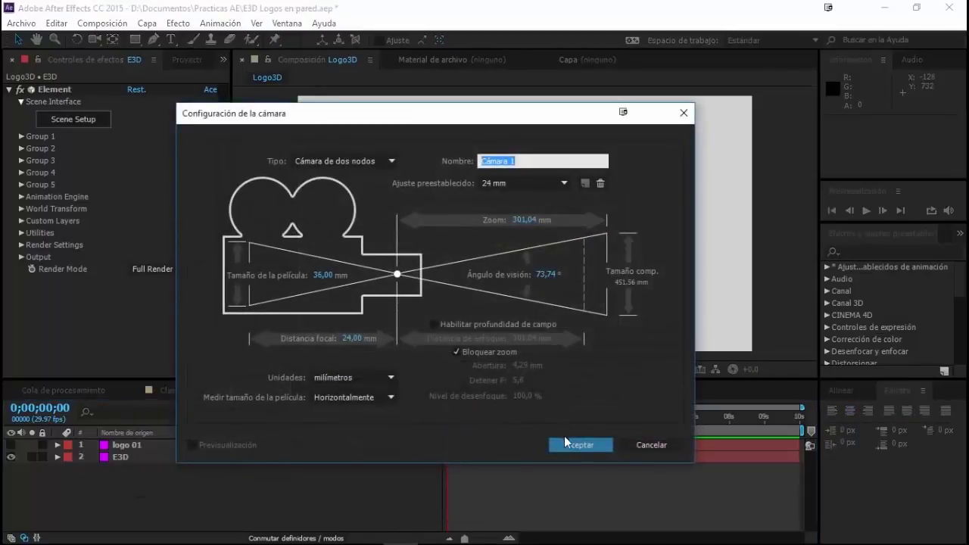
{"action": "left_click", "coordinate": [526, 183]}
{"action": "left_click", "coordinate": [515, 237]}
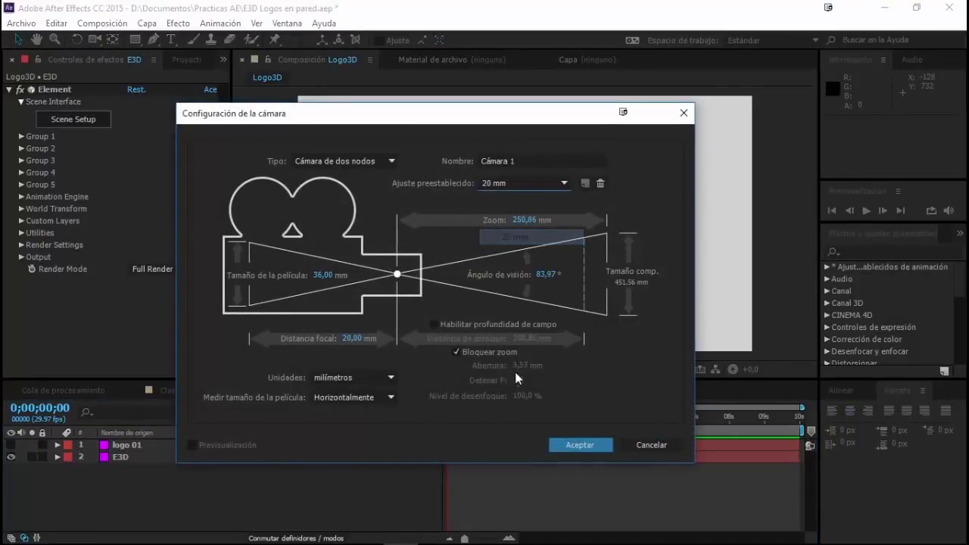
{"action": "left_click", "coordinate": [590, 446]}
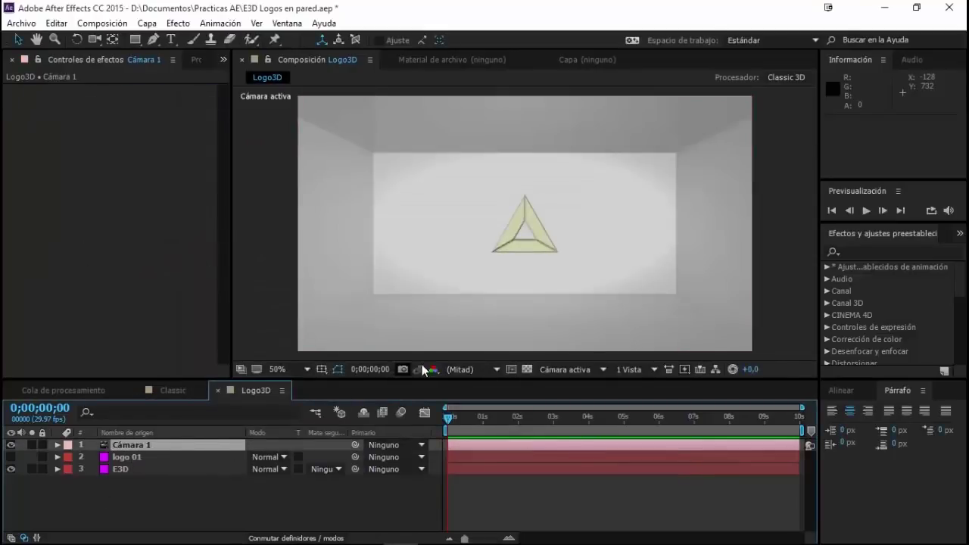
Dolly the camera closer, orbit to a low angle on the logo, and select the E3D layer
{"action": "key", "text": "c"}
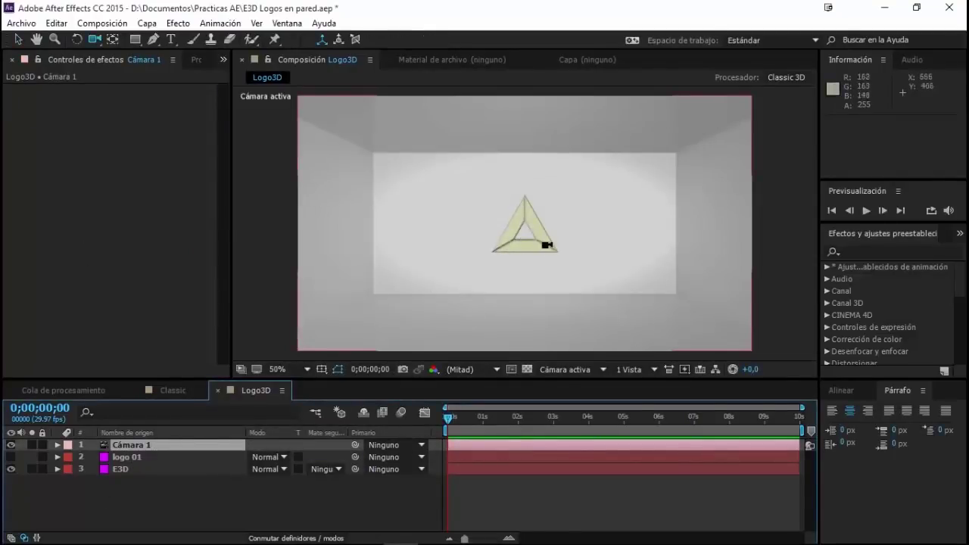
{"action": "scroll", "coordinate": [552, 186], "scroll_direction": "up", "scroll_amount": 5}
{"action": "mouse_move", "coordinate": [547, 291]}
{"action": "left_mouse_down"}
{"action": "mouse_move", "coordinate": [491, 258]}
{"action": "mouse_move", "coordinate": [581, 237]}
{"action": "mouse_move", "coordinate": [591, 273]}
{"action": "mouse_move", "coordinate": [536, 234]}
{"action": "left_mouse_up"}
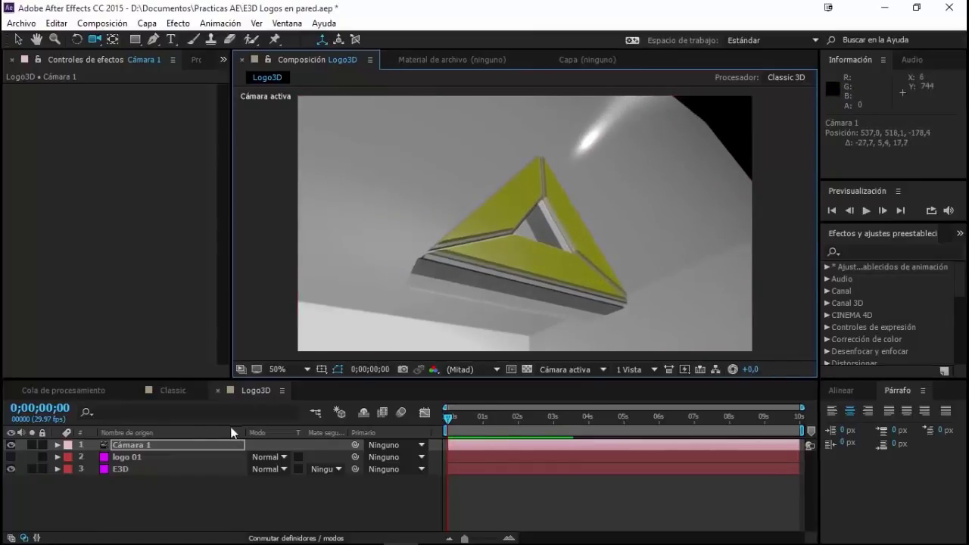
{"action": "left_click", "coordinate": [125, 469]}
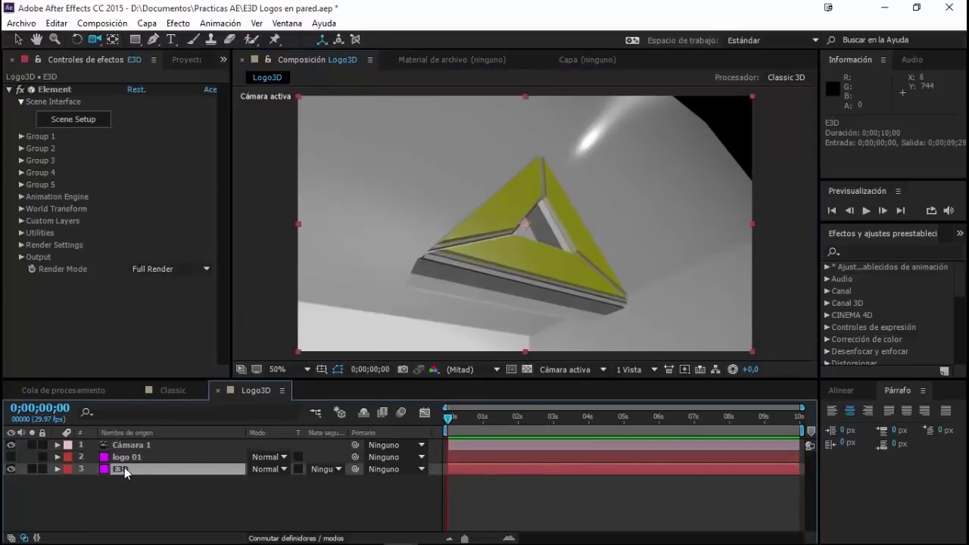
Turn on Enable AO under Element's Render Settings > Ambient Occlusion
{"action": "left_click", "coordinate": [21, 245]}
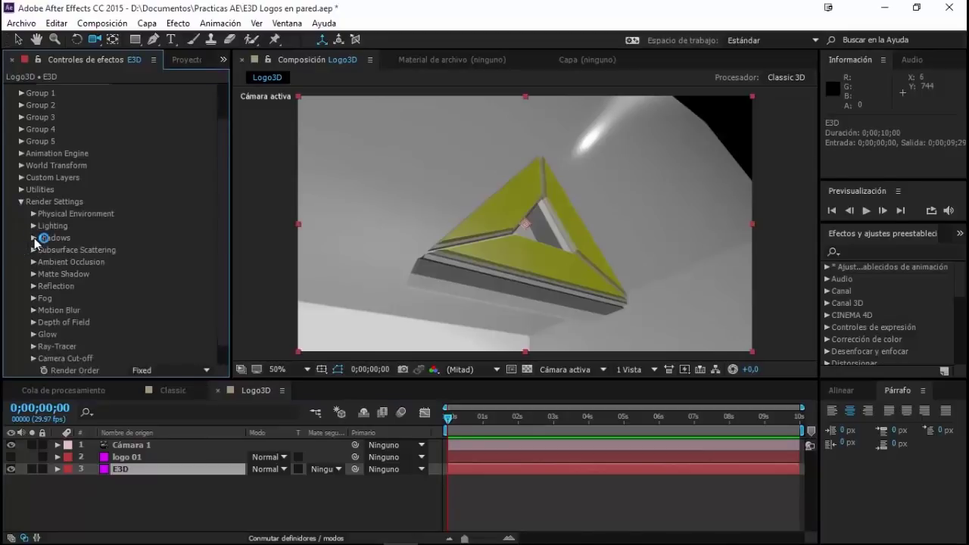
{"action": "left_click", "coordinate": [33, 237]}
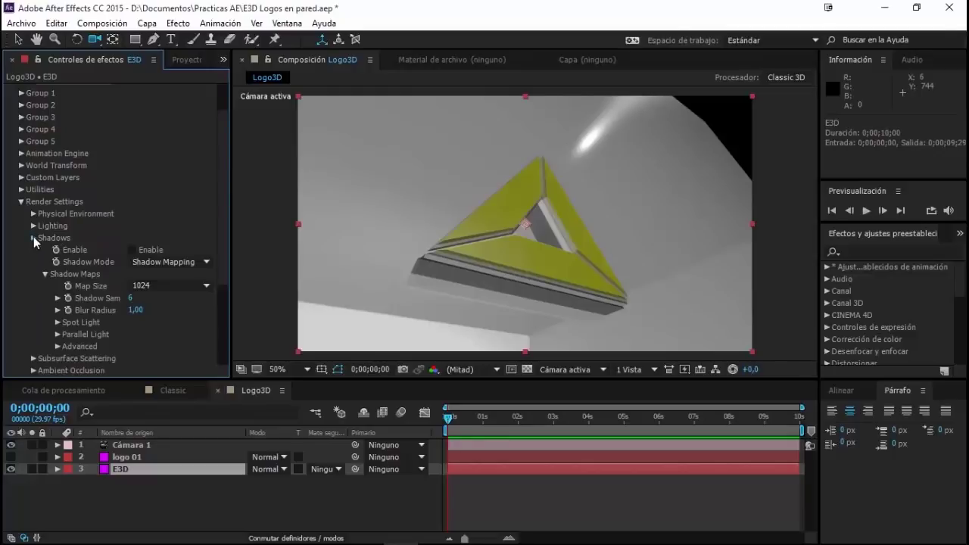
{"action": "left_click", "coordinate": [33, 238]}
{"action": "left_click", "coordinate": [33, 263]}
{"action": "scroll", "coordinate": [33, 265], "scroll_direction": "down", "scroll_amount": 3}
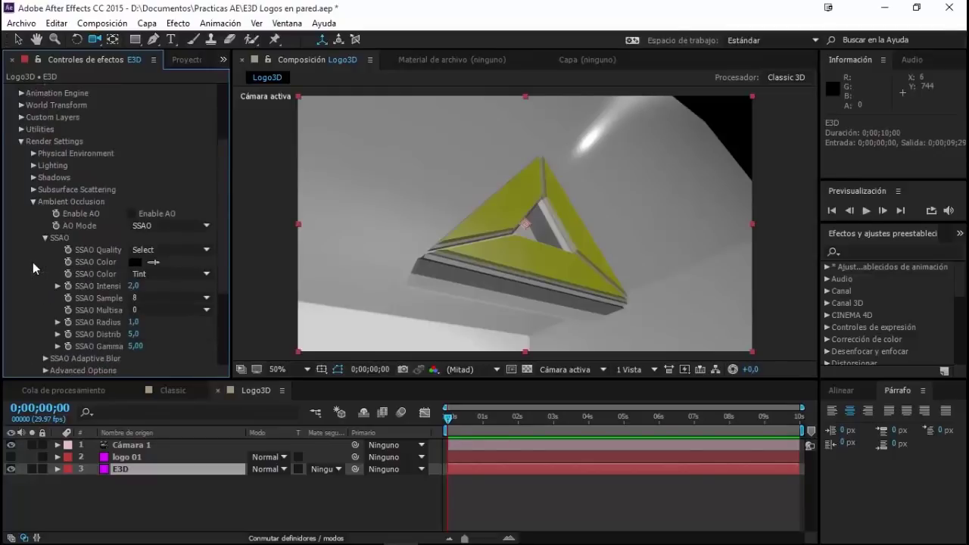
{"action": "left_click", "coordinate": [133, 214]}
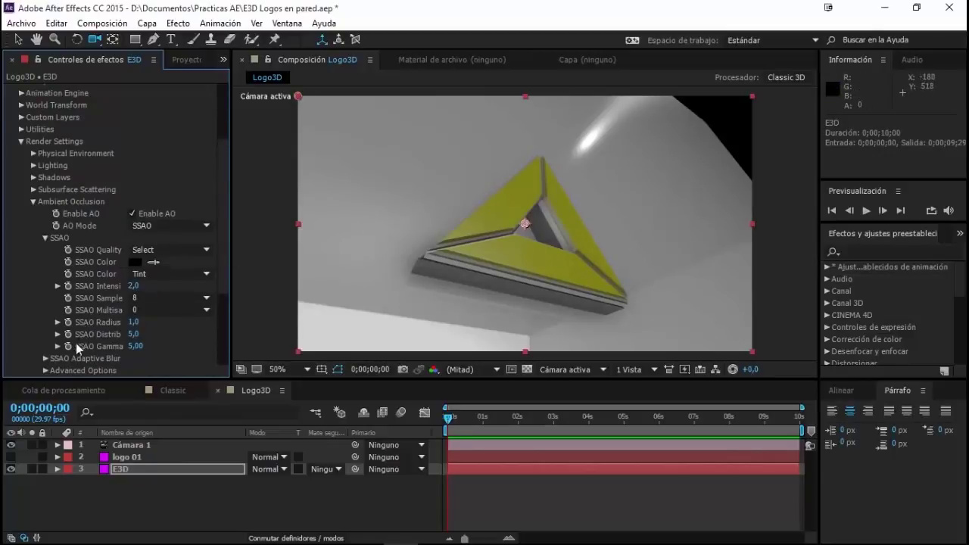
Set SSAO Intensity to 3,8 and SSAO Radius to 2,5
{"action": "left_click_drag", "start_coordinate": [231, 298], "coordinate": [258, 298]}
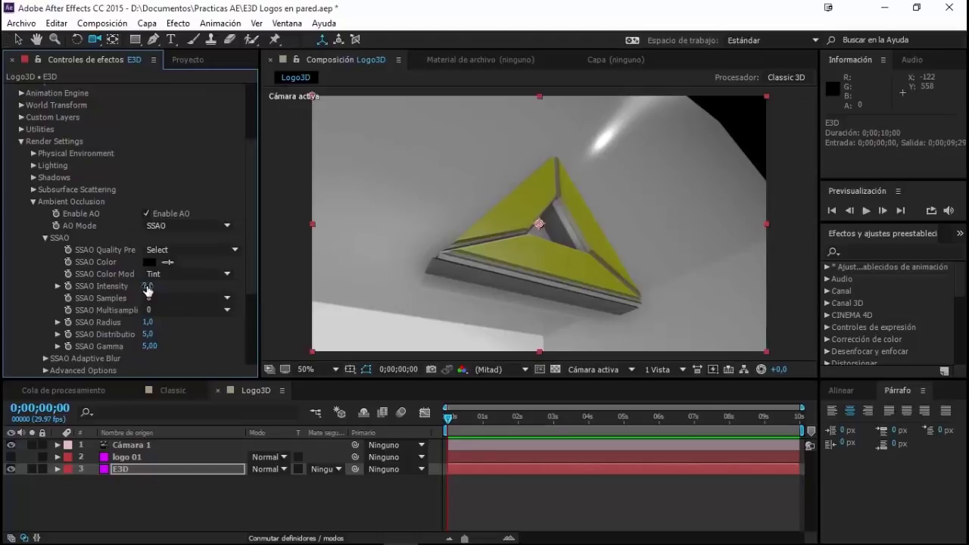
{"action": "left_click_drag", "start_coordinate": [148, 286], "coordinate": [160, 287]}
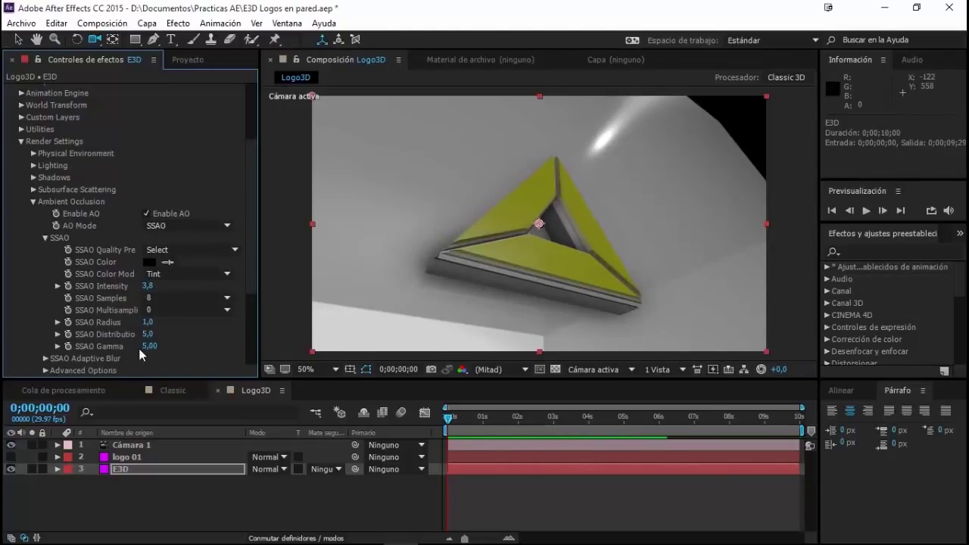
{"action": "left_click_drag", "start_coordinate": [147, 322], "coordinate": [162, 322]}
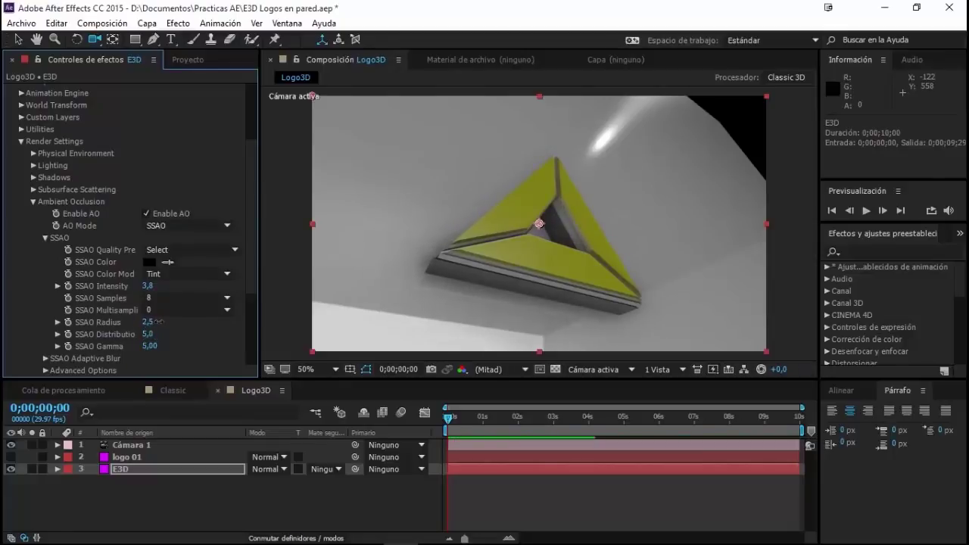
{"action": "scroll", "coordinate": [155, 324], "scroll_direction": "down", "scroll_amount": 2}
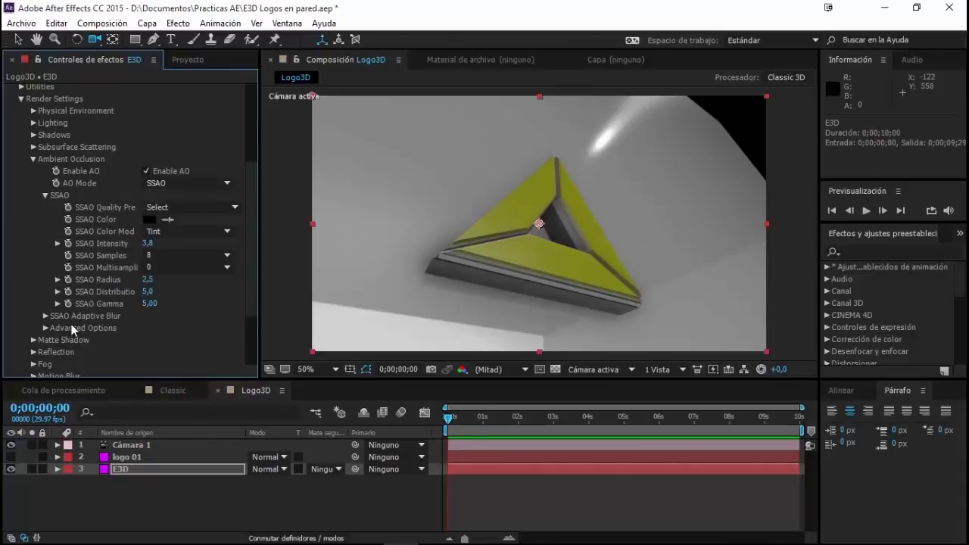
Review the SSAO Gamma and Adaptive Blur settings without changing them
{"action": "left_click", "coordinate": [57, 304]}
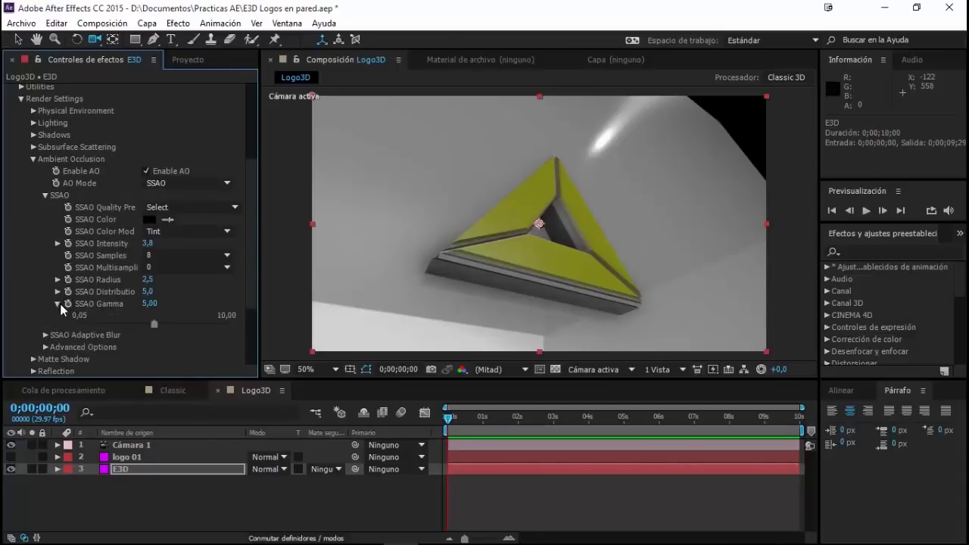
{"action": "left_click", "coordinate": [57, 303]}
{"action": "left_click", "coordinate": [45, 316]}
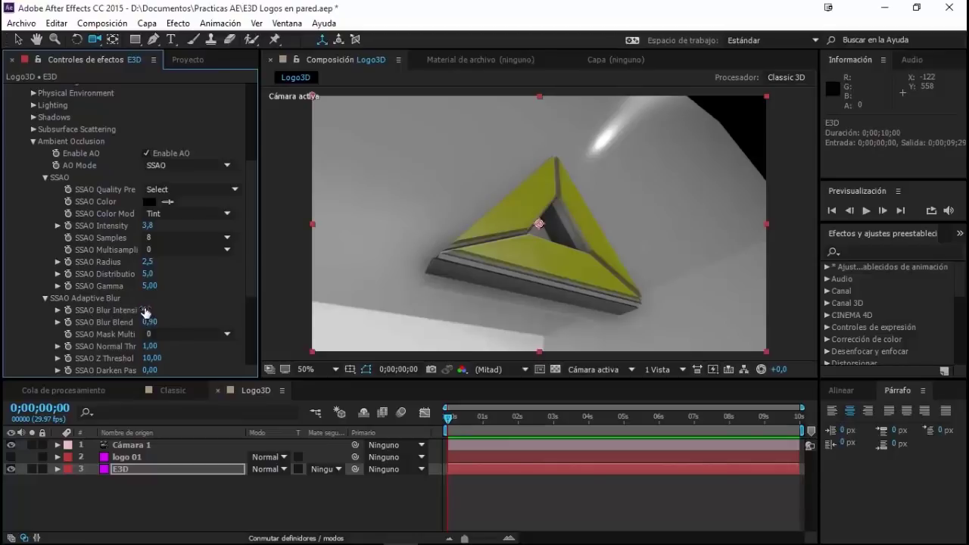
{"action": "left_click", "coordinate": [44, 297]}
{"action": "scroll", "coordinate": [76, 302], "scroll_direction": "down", "scroll_amount": 1}
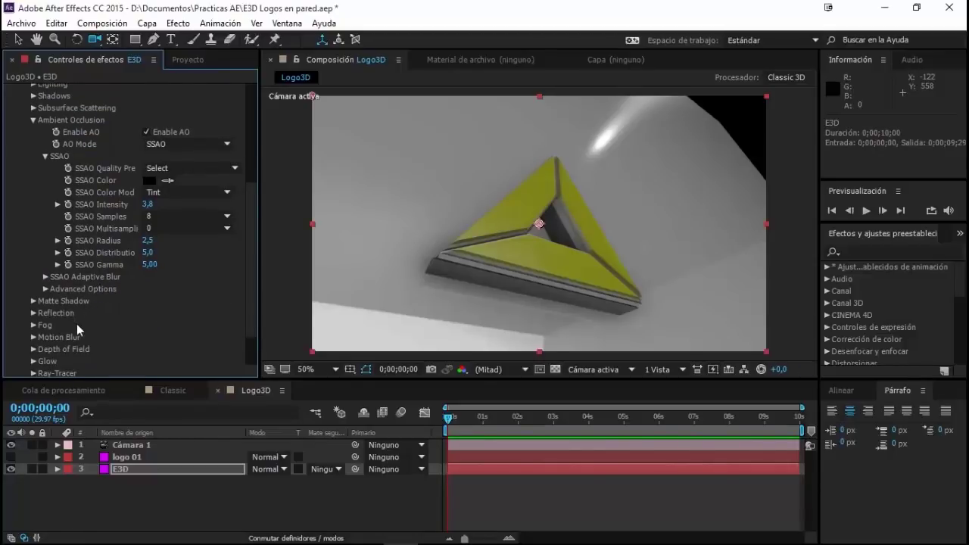
{"action": "scroll", "coordinate": [77, 340], "scroll_direction": "down", "scroll_amount": 2}
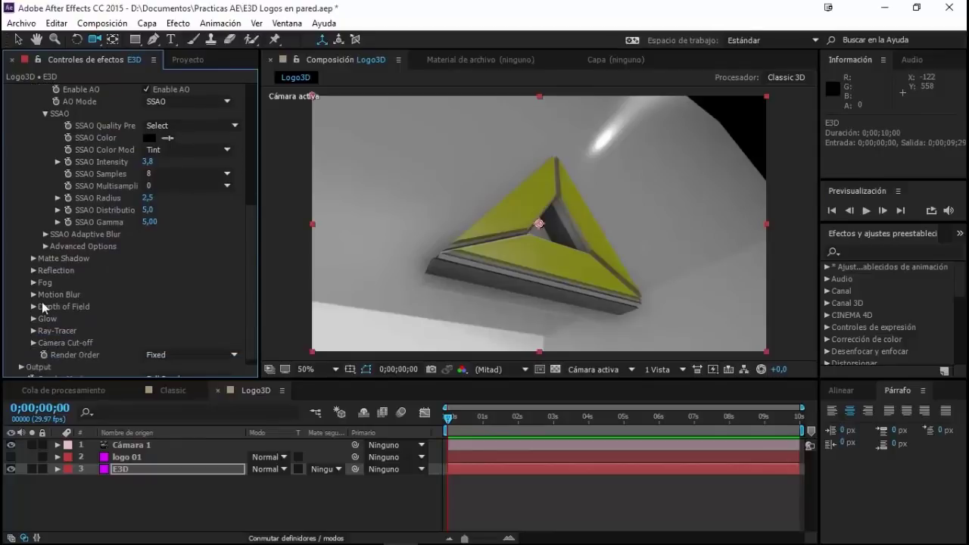
{"action": "scroll", "coordinate": [94, 311], "scroll_direction": "up", "scroll_amount": 3}
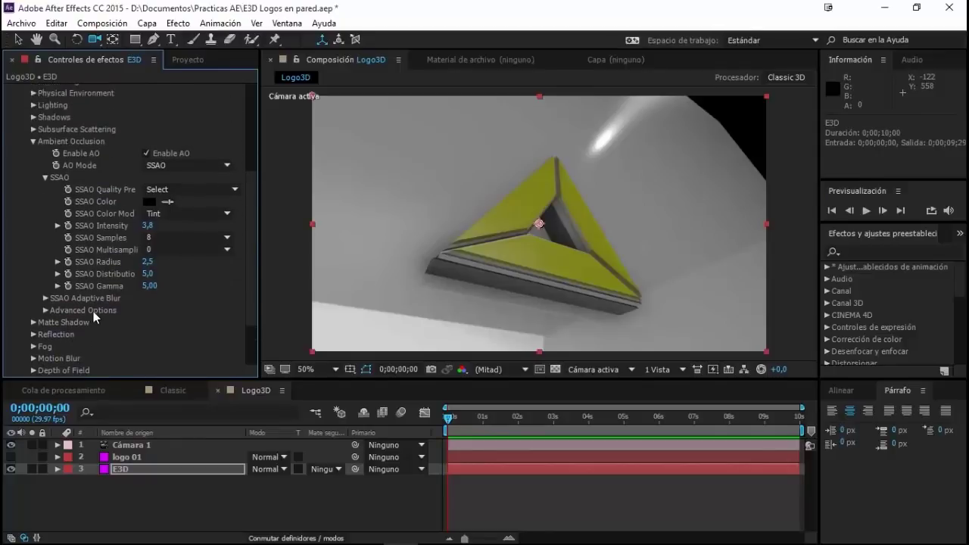
{"action": "scroll", "coordinate": [93, 311], "scroll_direction": "up", "scroll_amount": 3}
{"action": "scroll", "coordinate": [93, 312], "scroll_direction": "up", "scroll_amount": 1}
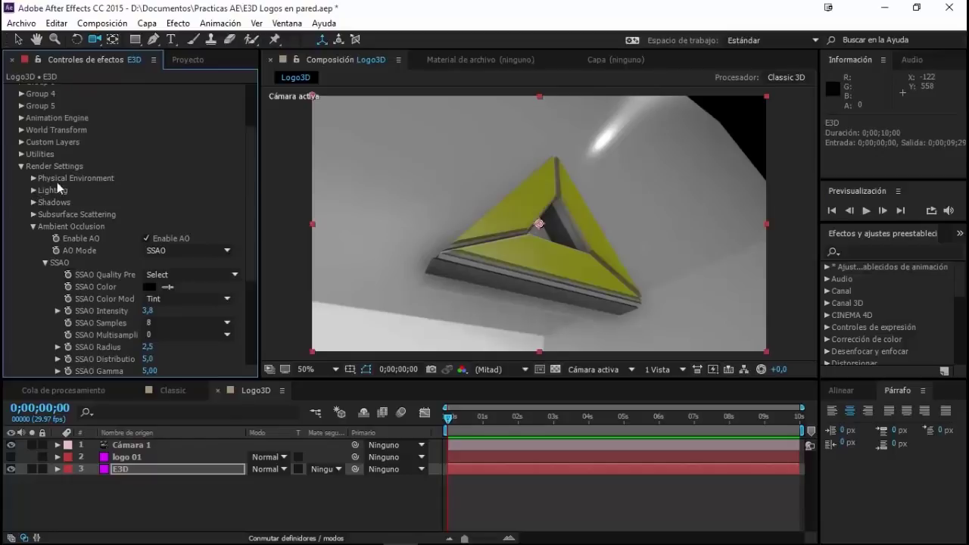
Under Physical Environment, set Exposure to 1,40 and Gamma to 1,06
{"action": "left_click", "coordinate": [32, 179]}
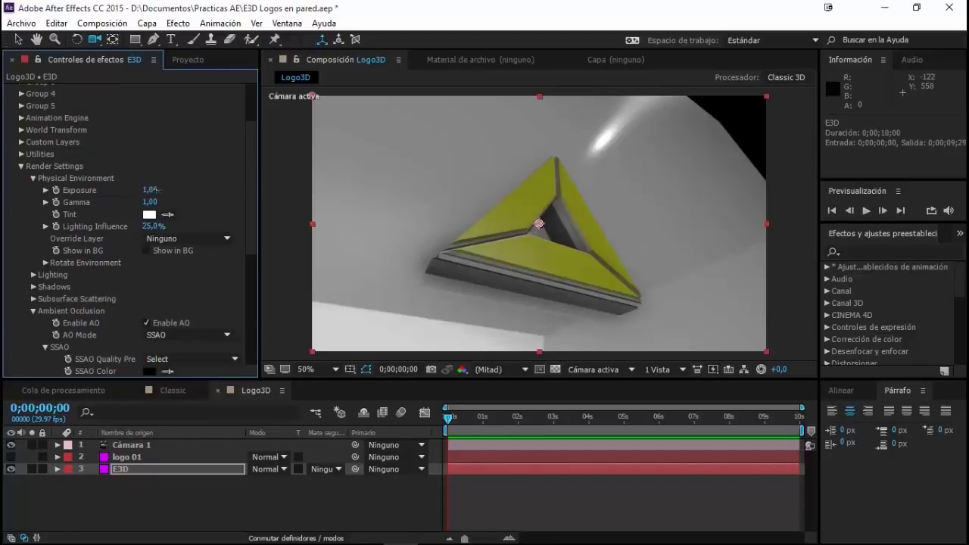
{"action": "left_click_drag", "start_coordinate": [155, 191], "coordinate": [176, 190]}
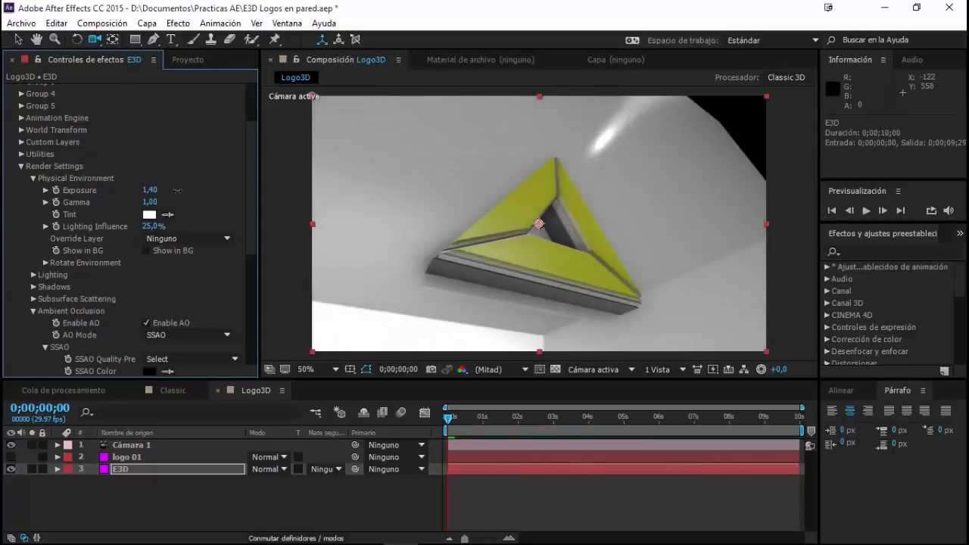
{"action": "left_click_drag", "start_coordinate": [155, 201], "coordinate": [159, 203]}
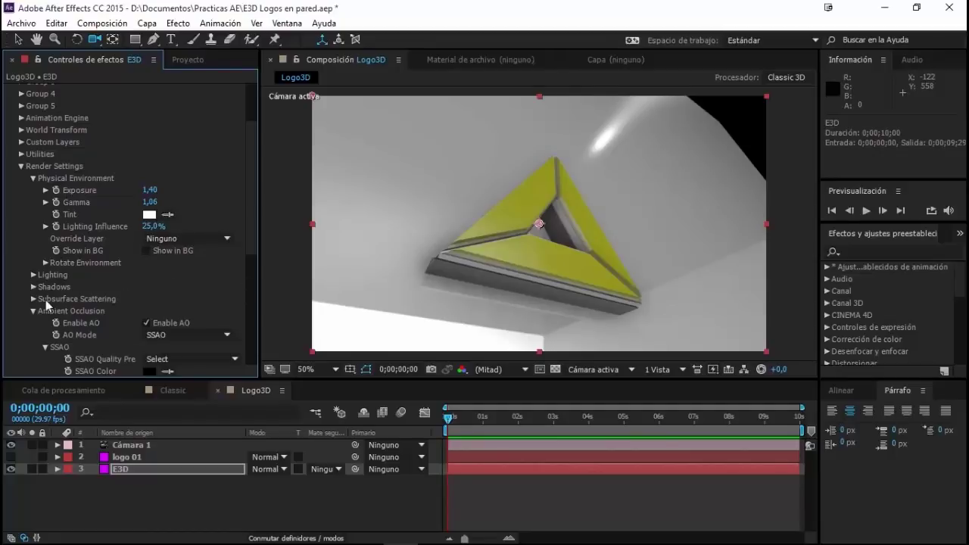
Select the E3D layer and orbit Cámara 1 so the yellow triangle logo faces more head-on
{"action": "left_click", "coordinate": [143, 470]}
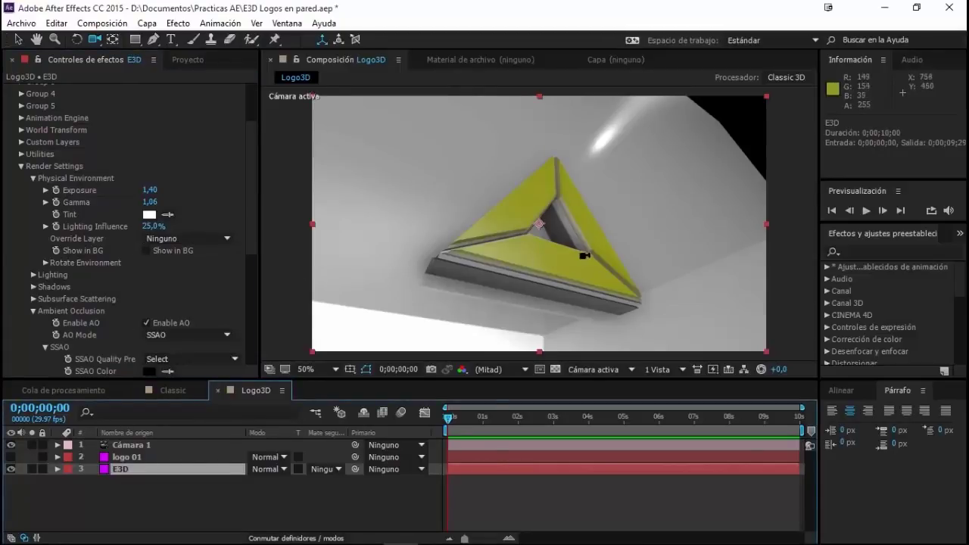
{"action": "mouse_move", "coordinate": [590, 252]}
{"action": "left_mouse_down"}
{"action": "mouse_move", "coordinate": [581, 198]}
{"action": "mouse_move", "coordinate": [318, 250]}
{"action": "left_mouse_up"}
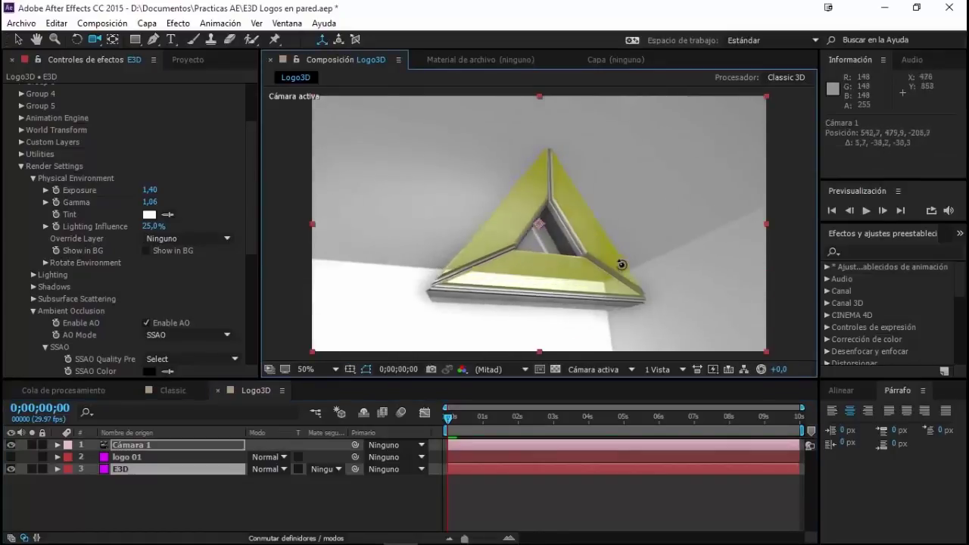
{"action": "scroll", "coordinate": [129, 258], "scroll_direction": "up", "scroll_amount": 3}
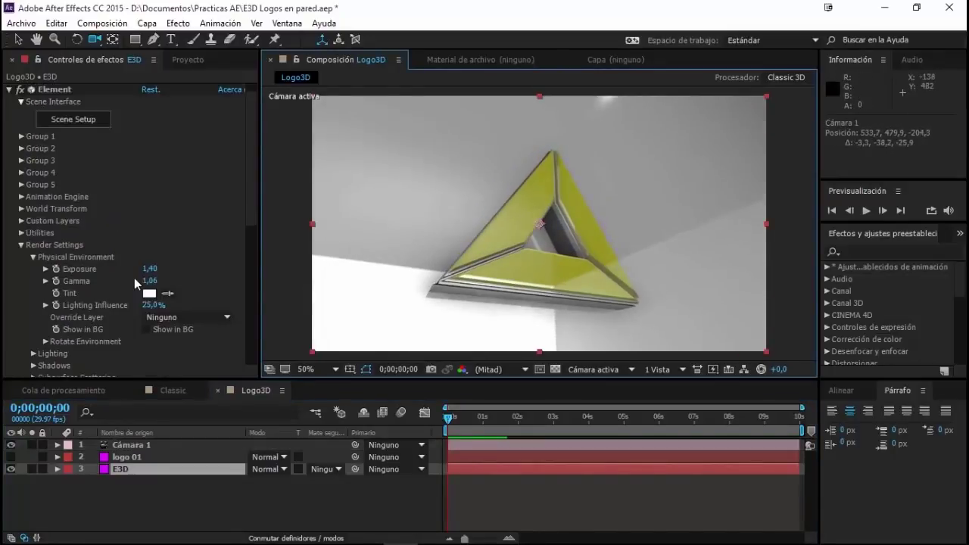
In Scene Setup, apply Pro_Shaders_2 > Metal's metal_black_chips to the Plane Model and accept
{"action": "left_click", "coordinate": [82, 121]}
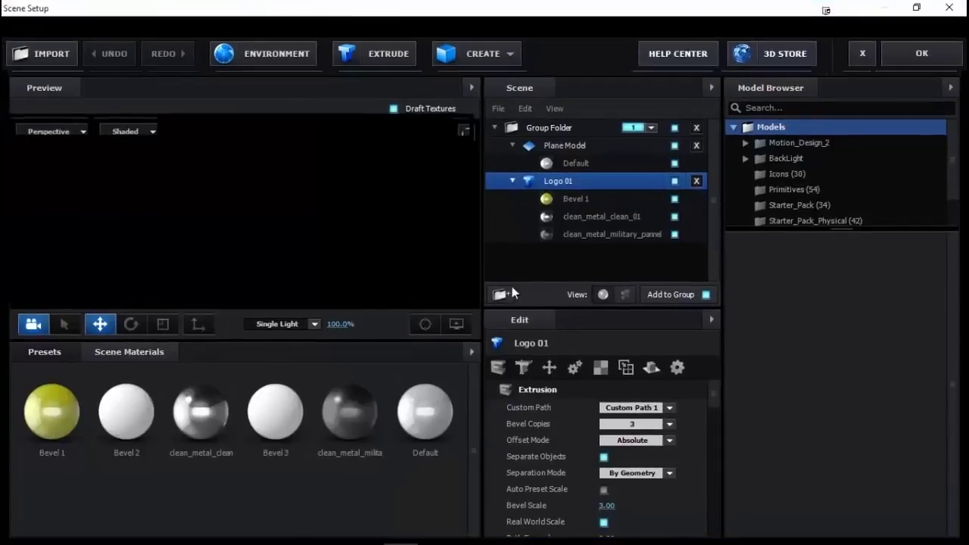
{"action": "left_click", "coordinate": [29, 359]}
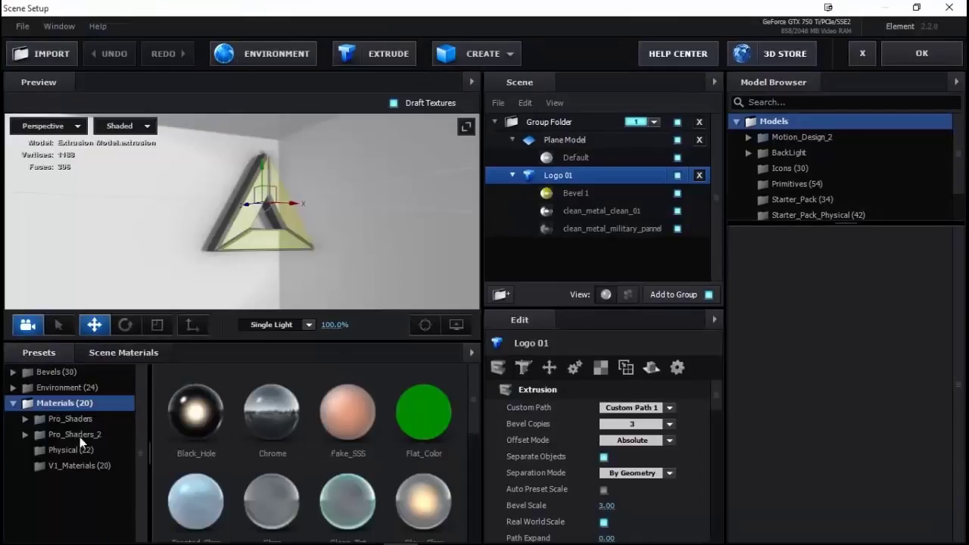
{"action": "left_click", "coordinate": [75, 435]}
{"action": "left_click", "coordinate": [76, 512]}
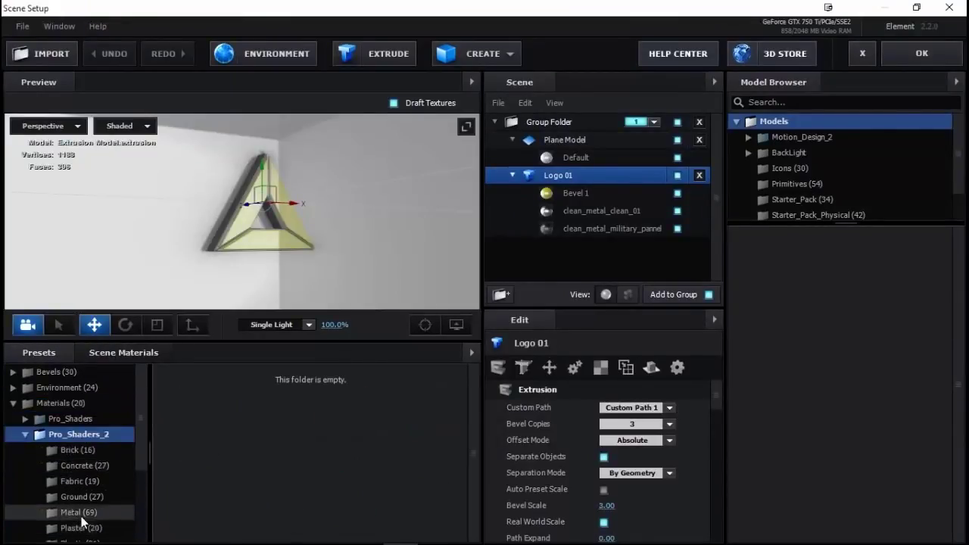
{"action": "scroll", "coordinate": [81, 515], "scroll_direction": "down", "scroll_amount": 3}
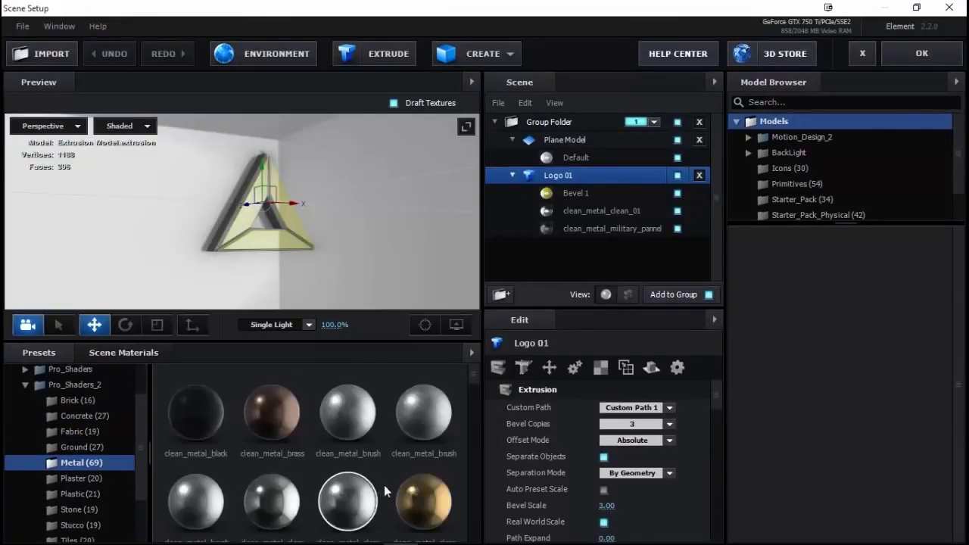
{"action": "scroll", "coordinate": [387, 507], "scroll_direction": "down", "scroll_amount": 2}
{"action": "scroll", "coordinate": [386, 508], "scroll_direction": "down", "scroll_amount": 2}
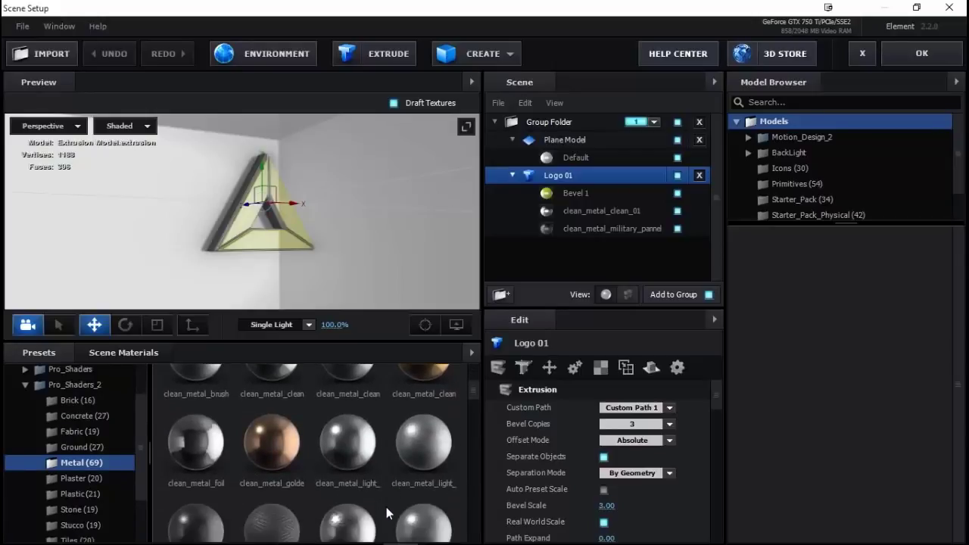
{"action": "scroll", "coordinate": [400, 476], "scroll_direction": "down", "scroll_amount": 2}
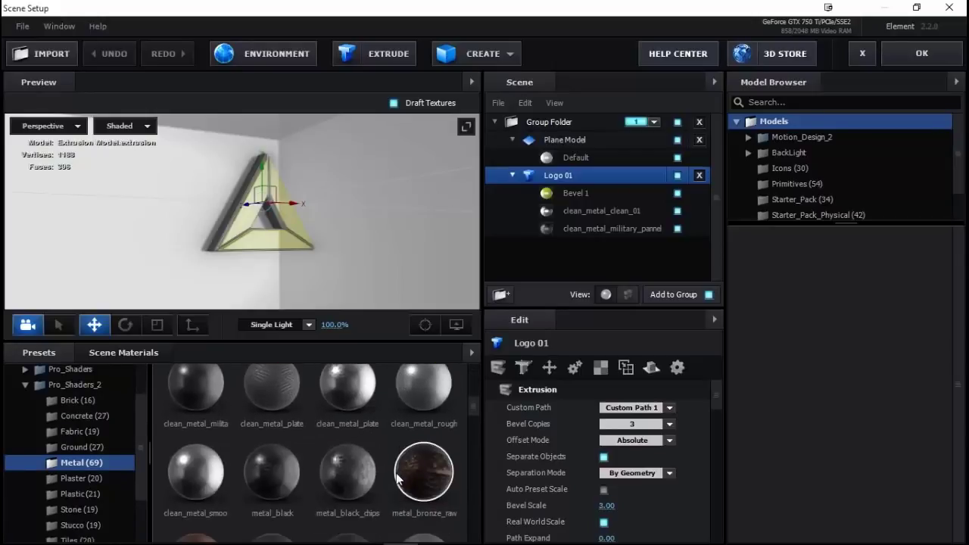
{"action": "left_click_drag", "start_coordinate": [340, 474], "coordinate": [528, 191]}
{"action": "left_click_drag", "start_coordinate": [356, 262], "coordinate": [334, 230]}
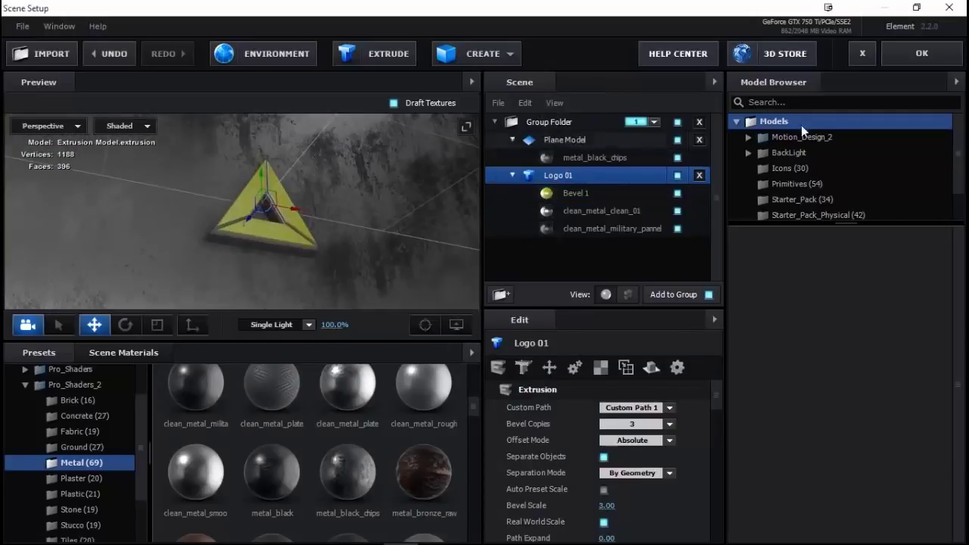
{"action": "left_click", "coordinate": [904, 62]}
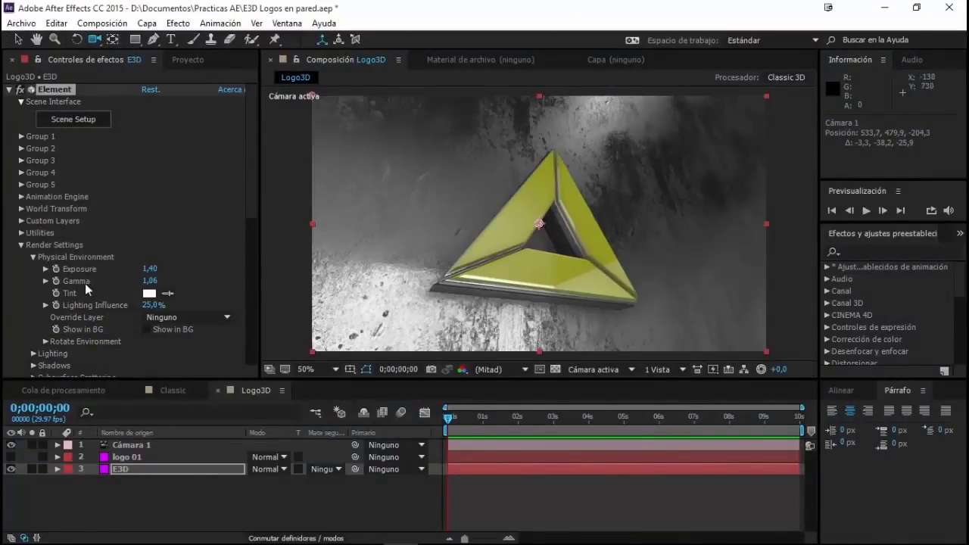
Raise SSAO Intensity to 6,7 and orbit Cámara 1 to frame the triangle logo squarely
{"action": "scroll", "coordinate": [38, 284], "scroll_direction": "down", "scroll_amount": 2}
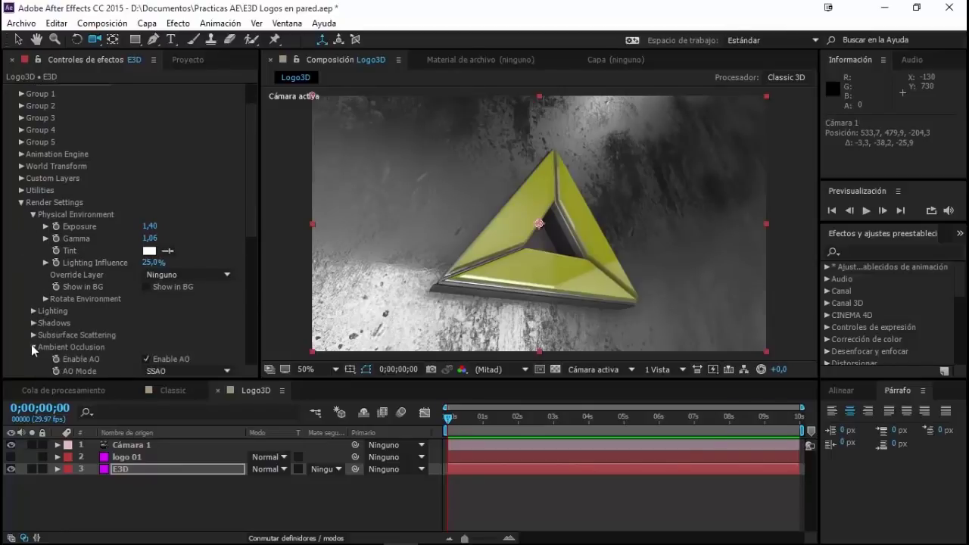
{"action": "scroll", "coordinate": [95, 348], "scroll_direction": "down", "scroll_amount": 5}
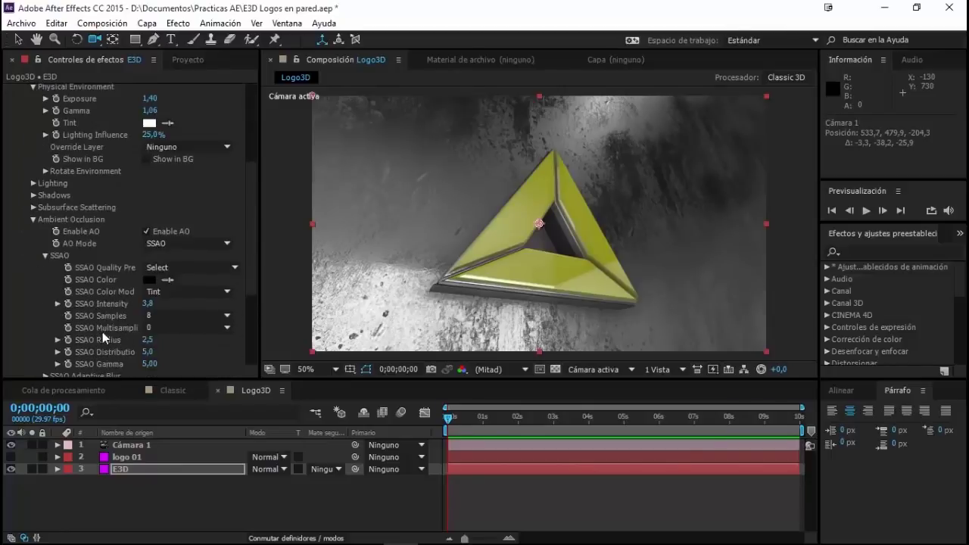
{"action": "mouse_move", "coordinate": [147, 304]}
{"action": "left_mouse_down"}
{"action": "mouse_move", "coordinate": [209, 311]}
{"action": "mouse_move", "coordinate": [184, 319]}
{"action": "left_mouse_up"}
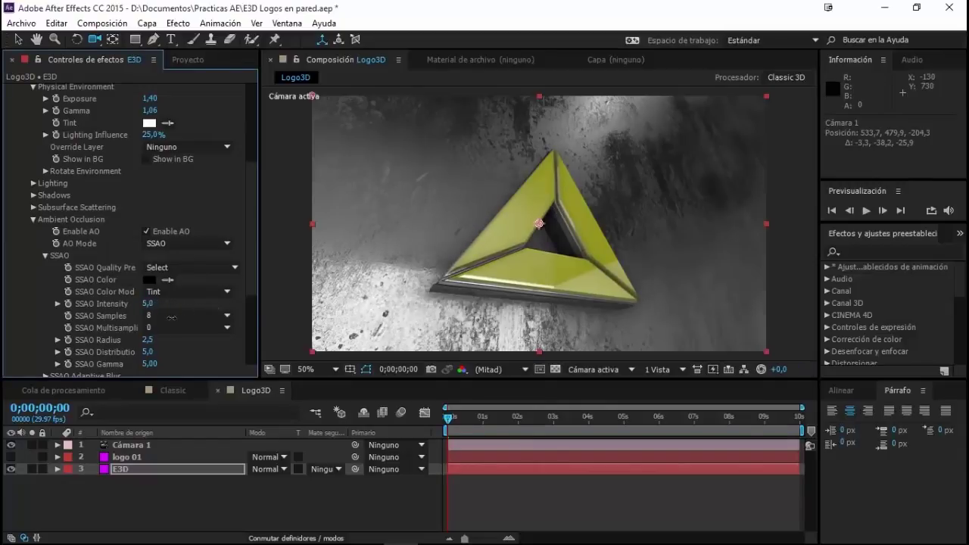
{"action": "mouse_move", "coordinate": [424, 310]}
{"action": "left_mouse_down"}
{"action": "mouse_move", "coordinate": [491, 314]}
{"action": "mouse_move", "coordinate": [600, 260]}
{"action": "mouse_move", "coordinate": [604, 311]}
{"action": "left_mouse_up"}
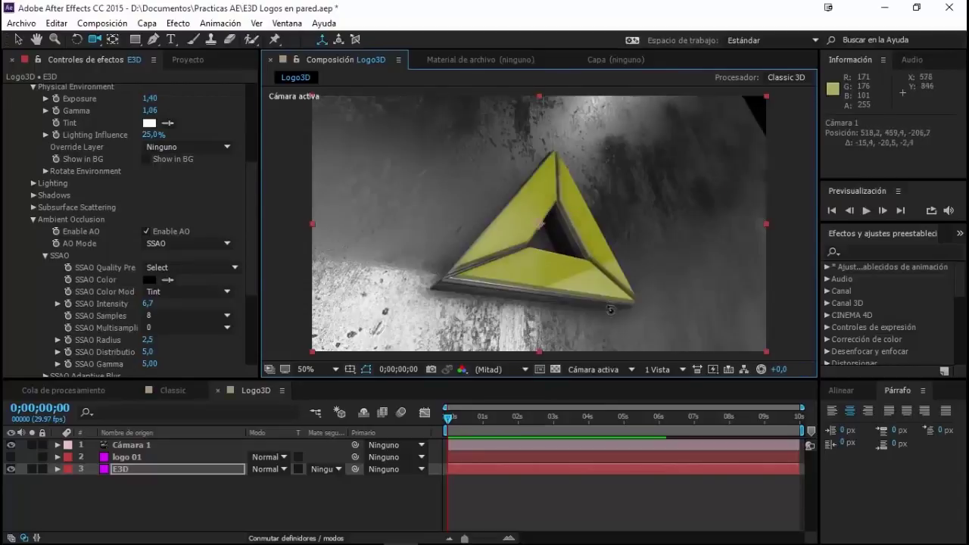
{"action": "left_click", "coordinate": [167, 475]}
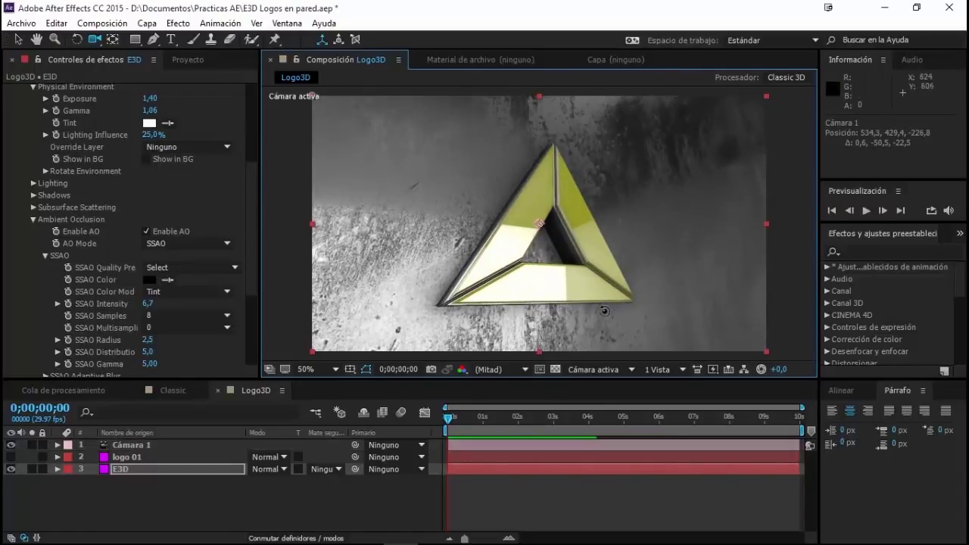
Expand Cámara 1's Opciones de cámara and set Profundidad de campo to Activado
{"action": "left_click", "coordinate": [57, 445]}
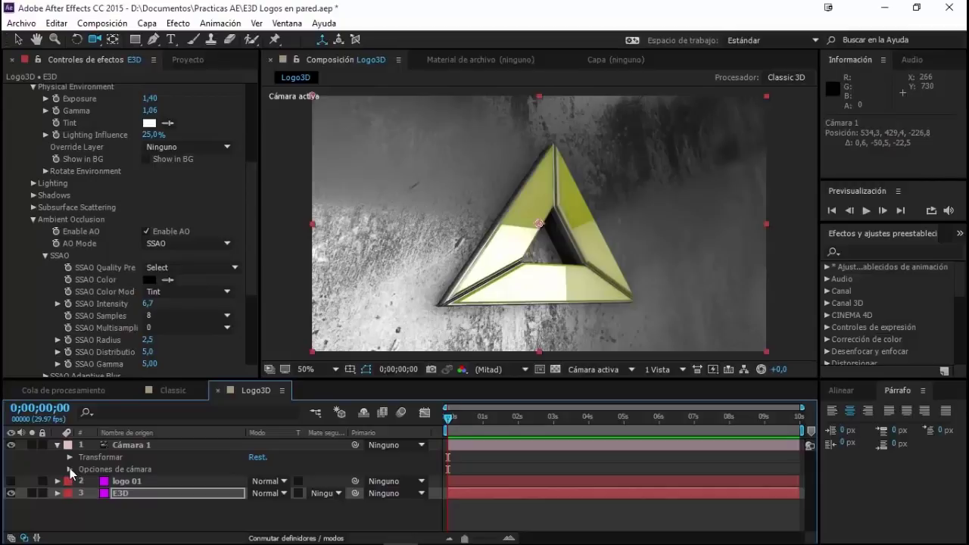
{"action": "left_click", "coordinate": [70, 469]}
{"action": "scroll", "coordinate": [192, 474], "scroll_direction": "down", "scroll_amount": 1}
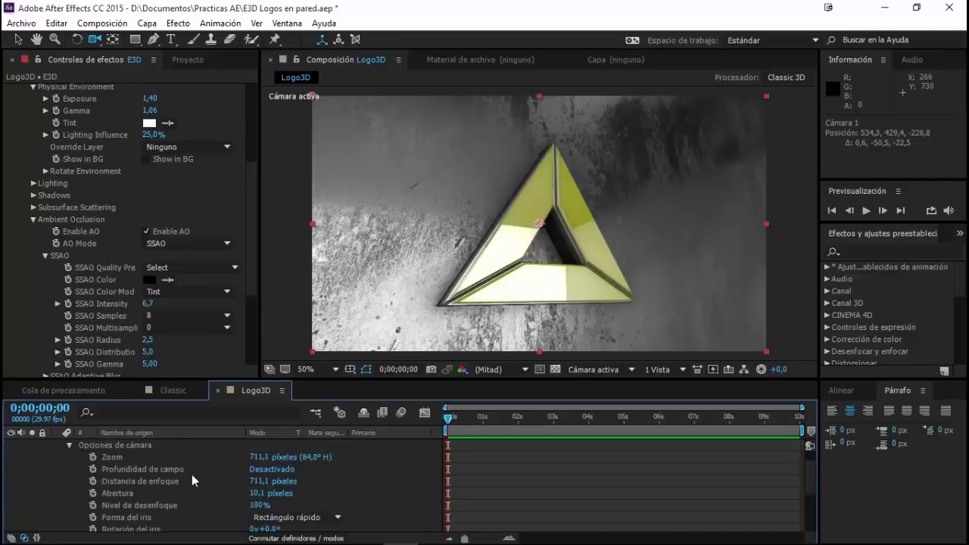
{"action": "scroll", "coordinate": [234, 500], "scroll_direction": "down", "scroll_amount": 1}
{"action": "scroll", "coordinate": [231, 504], "scroll_direction": "down", "scroll_amount": 1}
{"action": "scroll", "coordinate": [231, 506], "scroll_direction": "up", "scroll_amount": 1}
{"action": "scroll", "coordinate": [231, 500], "scroll_direction": "up", "scroll_amount": 2}
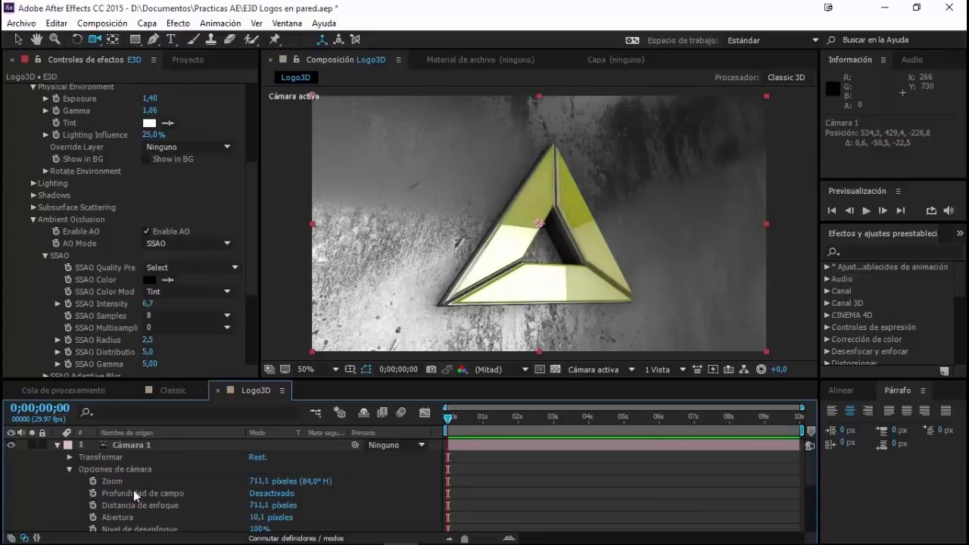
{"action": "left_click", "coordinate": [270, 494]}
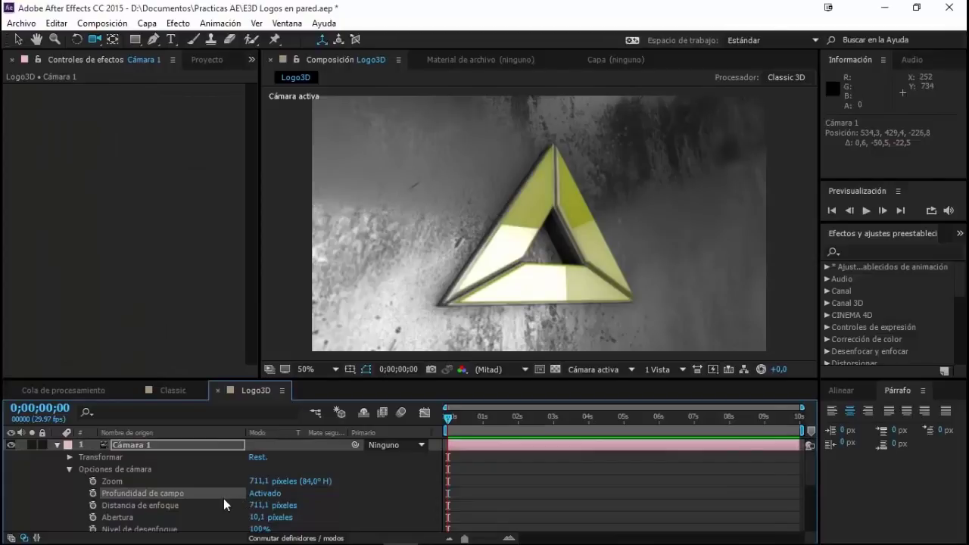
{"action": "scroll", "coordinate": [224, 500], "scroll_direction": "down", "scroll_amount": 1}
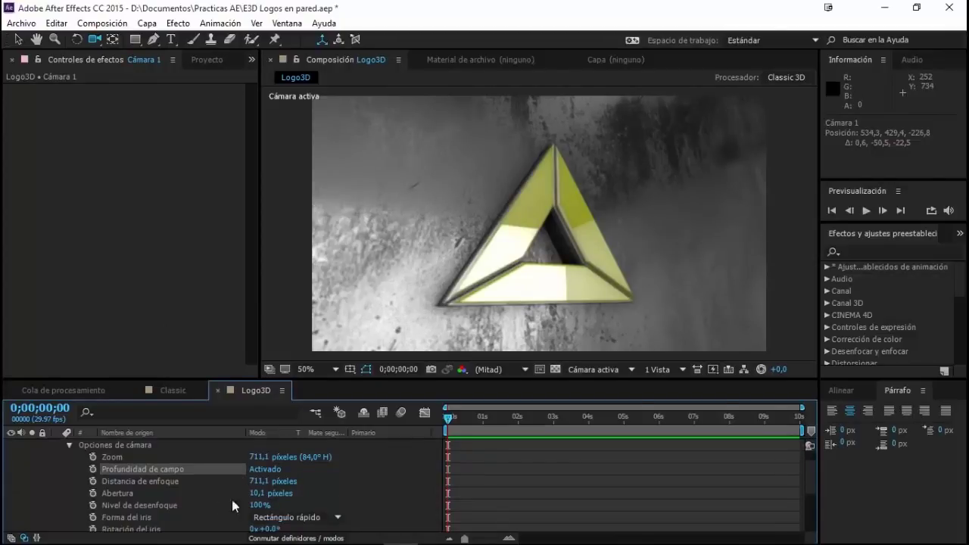
{"action": "left_click", "coordinate": [258, 493]}
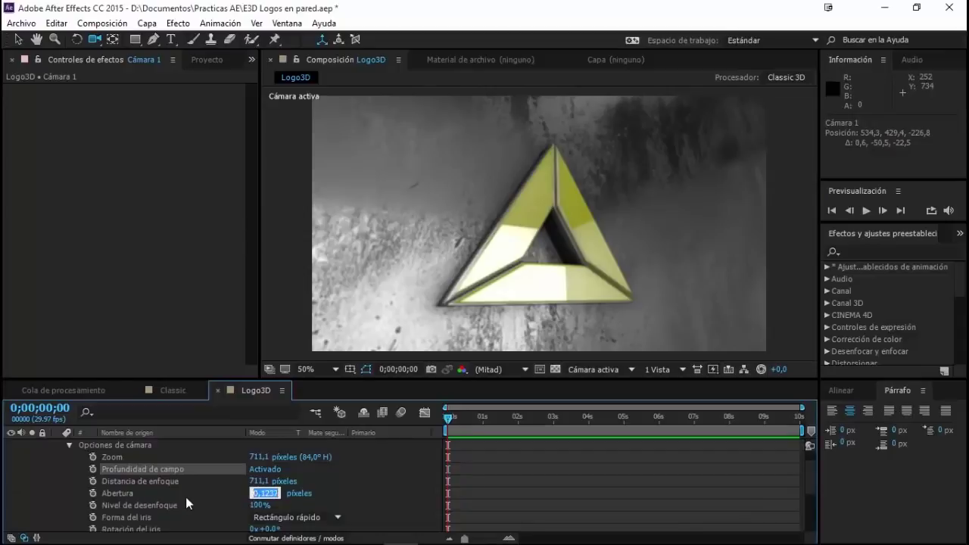
Set Cámara 1's Abertura to 100, then lower it to 80
{"action": "type", "text": "100"}
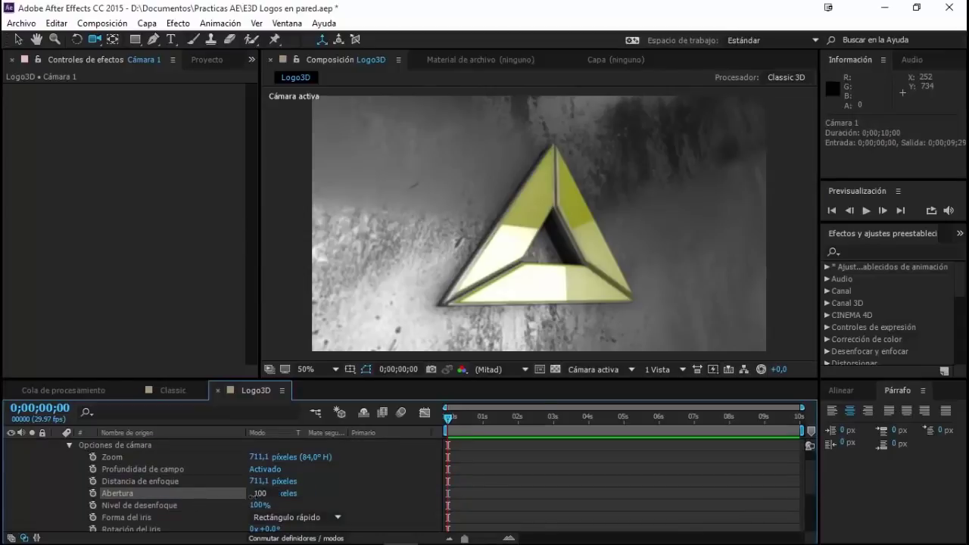
{"action": "key", "text": "Return"}
{"action": "left_click", "coordinate": [255, 493]}
{"action": "type", "text": "80"}
{"action": "key", "text": "Return"}
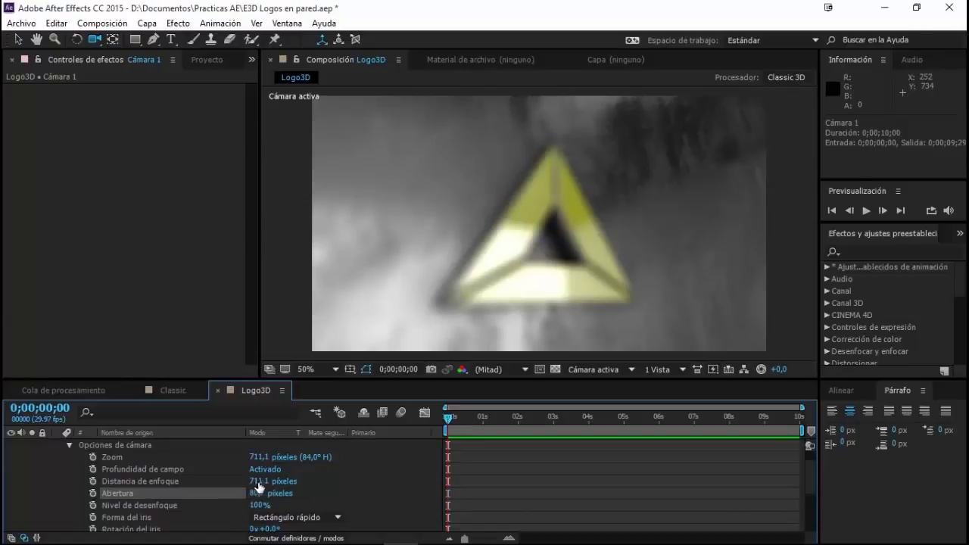
Try Distancia de enfoque values of 400, 250 and 200, settling on 220
{"action": "left_click", "coordinate": [258, 484]}
{"action": "type", "text": "400"}
{"action": "key", "text": "Return"}
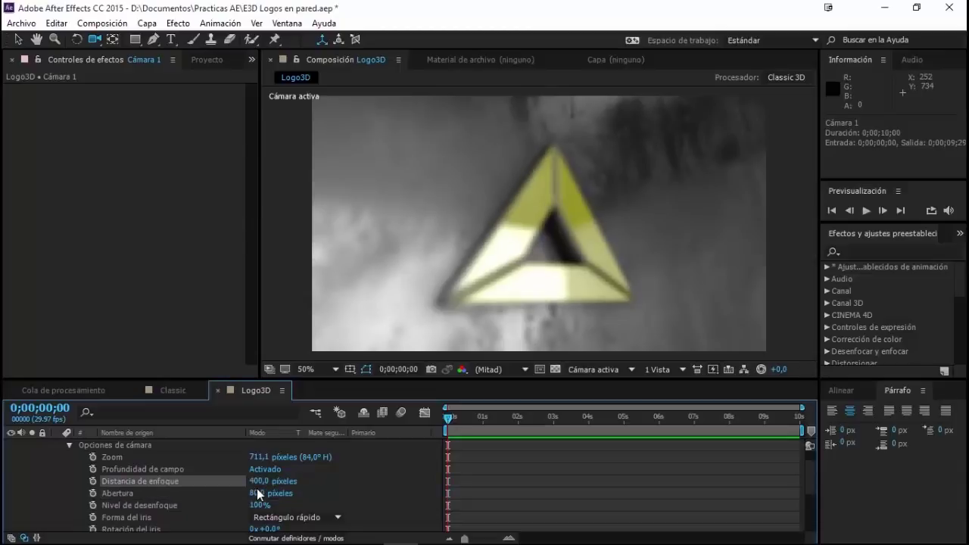
{"action": "left_click", "coordinate": [258, 482]}
{"action": "type", "text": "250"}
{"action": "key", "text": "Return"}
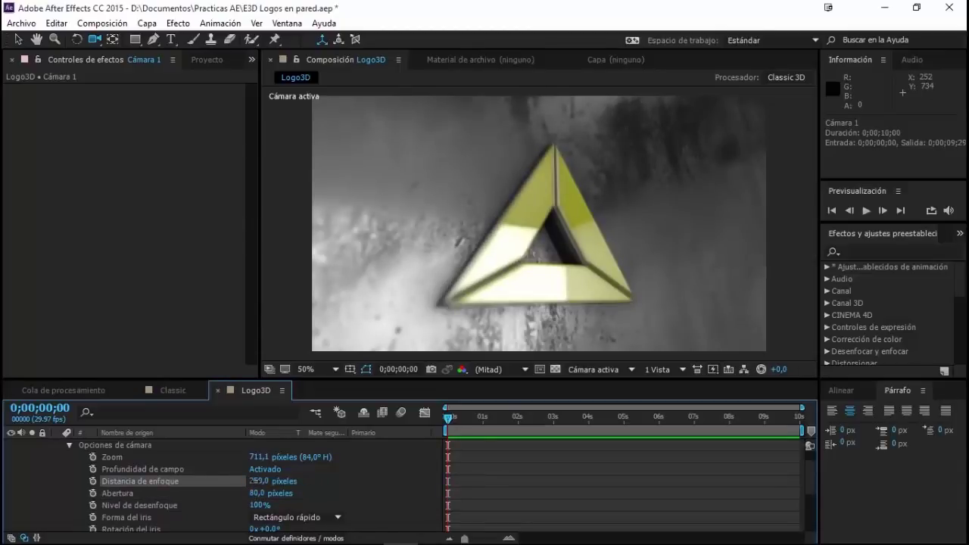
{"action": "left_click", "coordinate": [255, 481]}
{"action": "type", "text": "200"}
{"action": "key", "text": "Return"}
{"action": "left_click", "coordinate": [254, 481]}
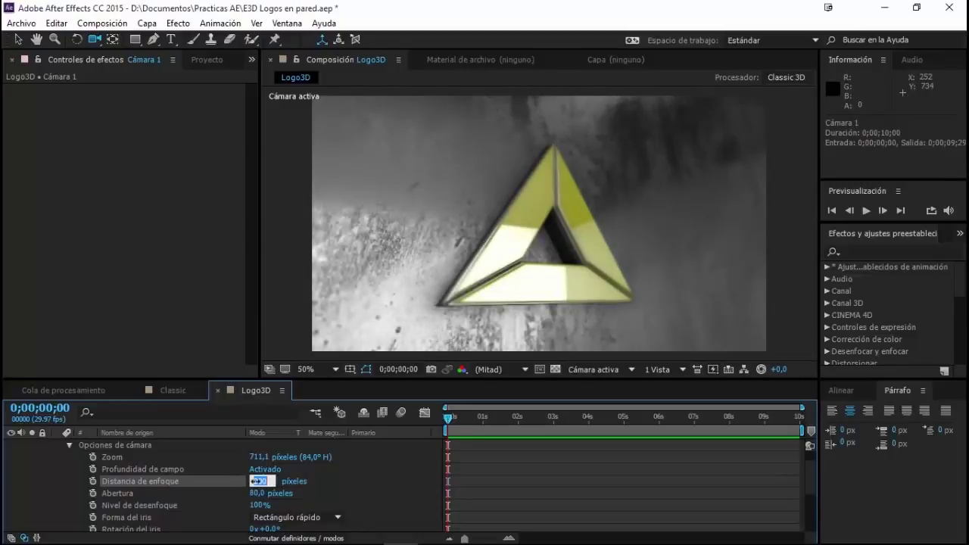
{"action": "type", "text": "220"}
{"action": "key", "text": "Return"}
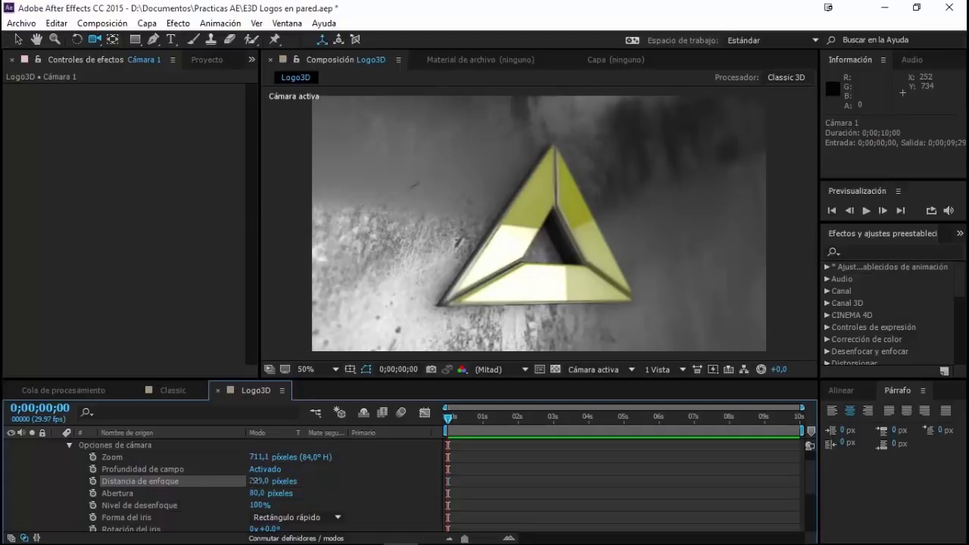
Set Abertura to 50 and adjust it again, then set Distancia de enfoque to 240
{"action": "left_click", "coordinate": [256, 493]}
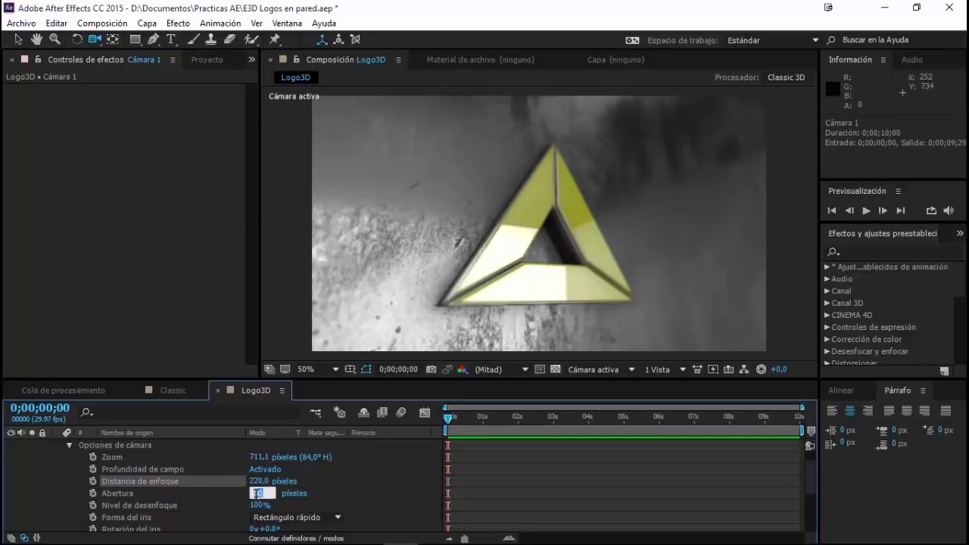
{"action": "type", "text": "5"}
{"action": "key", "text": "Return"}
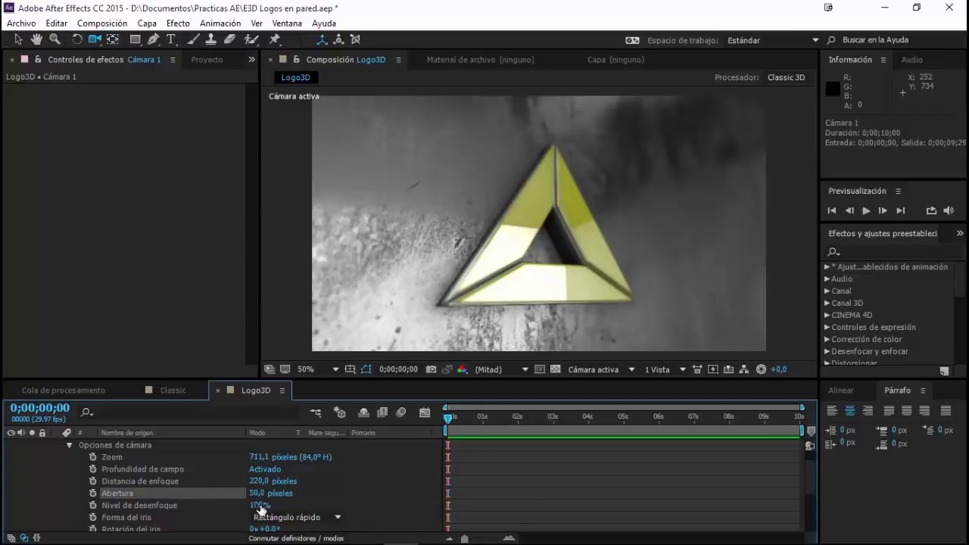
{"action": "left_click", "coordinate": [257, 493]}
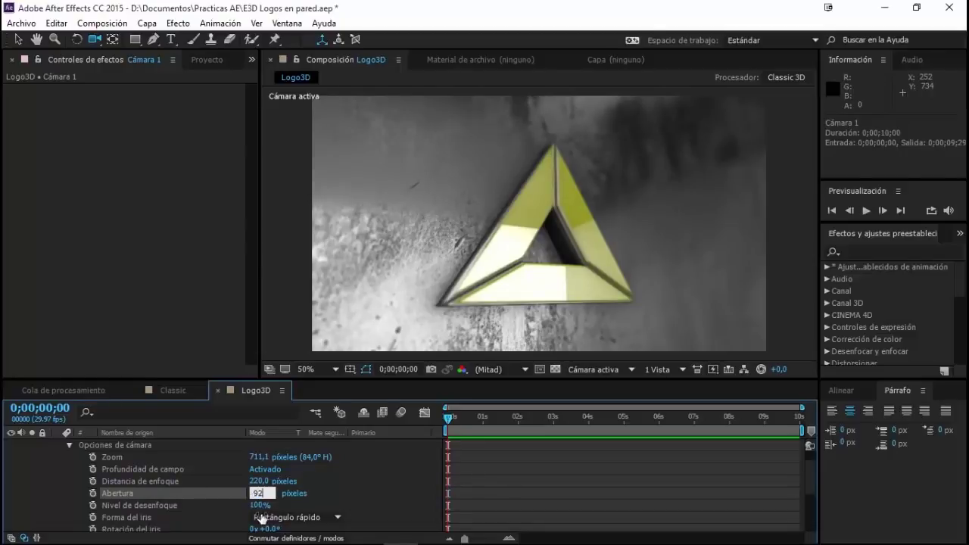
{"action": "type", "text": "92"}
{"action": "key", "text": "Return"}
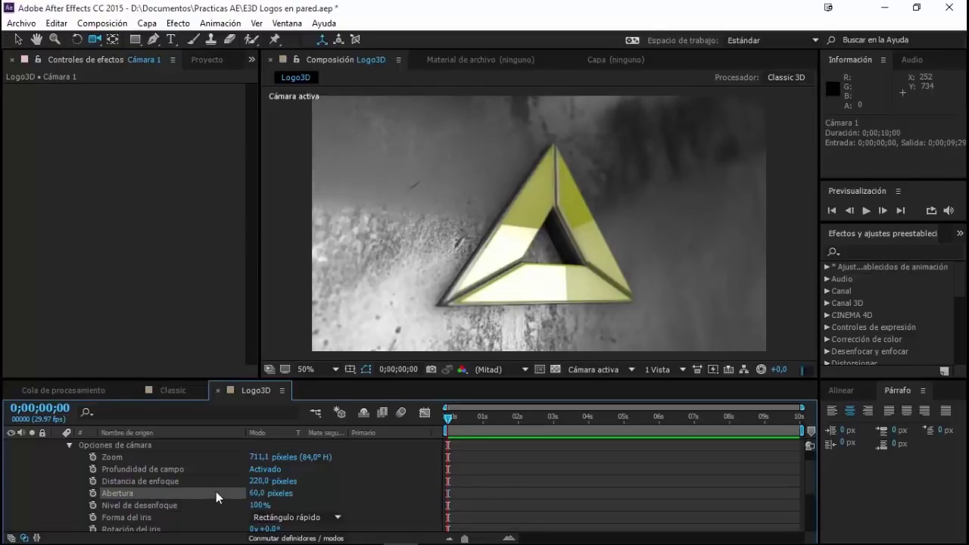
{"action": "left_click", "coordinate": [255, 482]}
{"action": "type", "text": "240"}
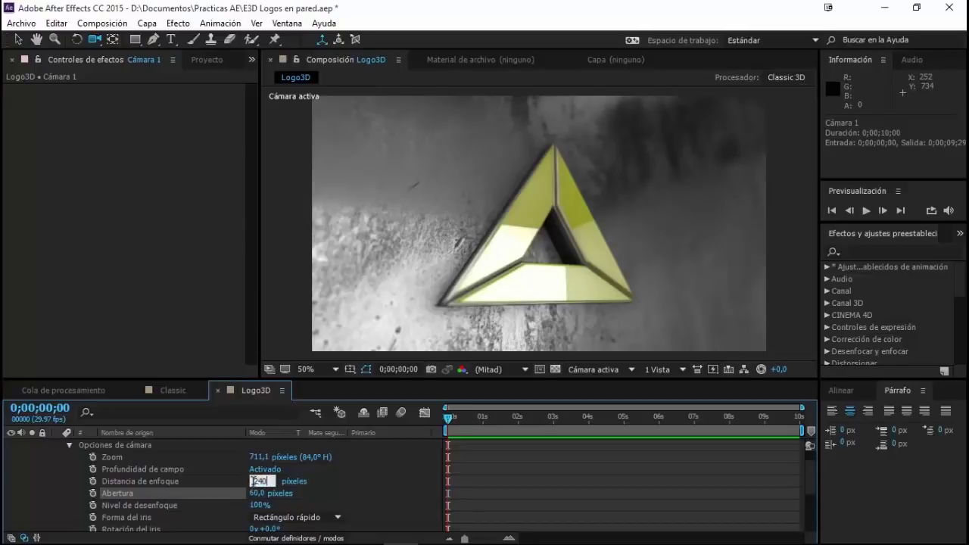
{"action": "key", "text": "Return"}
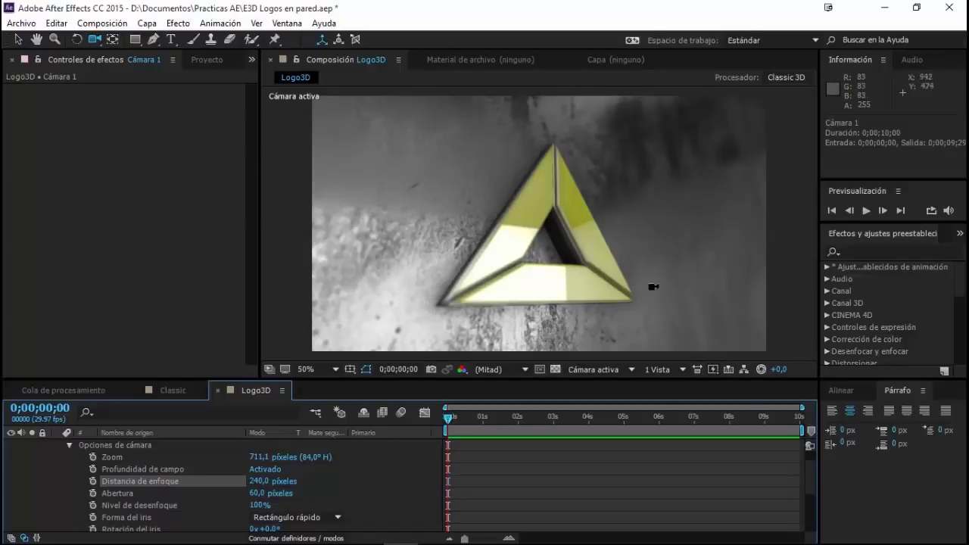
Orbit Cámara 1 closer to the logo for a more frontal view
{"action": "mouse_move", "coordinate": [572, 274]}
{"action": "left_mouse_down"}
{"action": "mouse_move", "coordinate": [582, 245]}
{"action": "mouse_move", "coordinate": [574, 269]}
{"action": "left_mouse_up"}
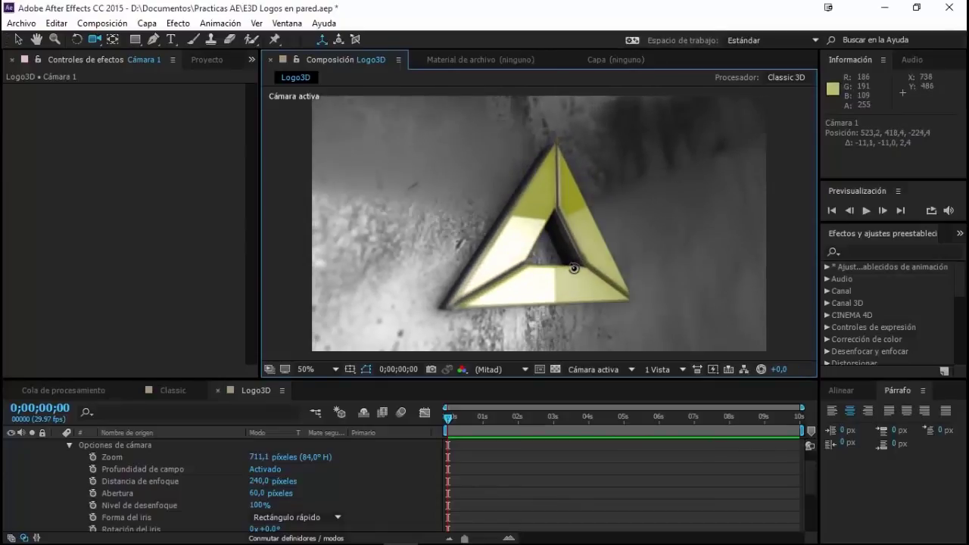
{"action": "scroll", "coordinate": [268, 495], "scroll_direction": "up", "scroll_amount": 1}
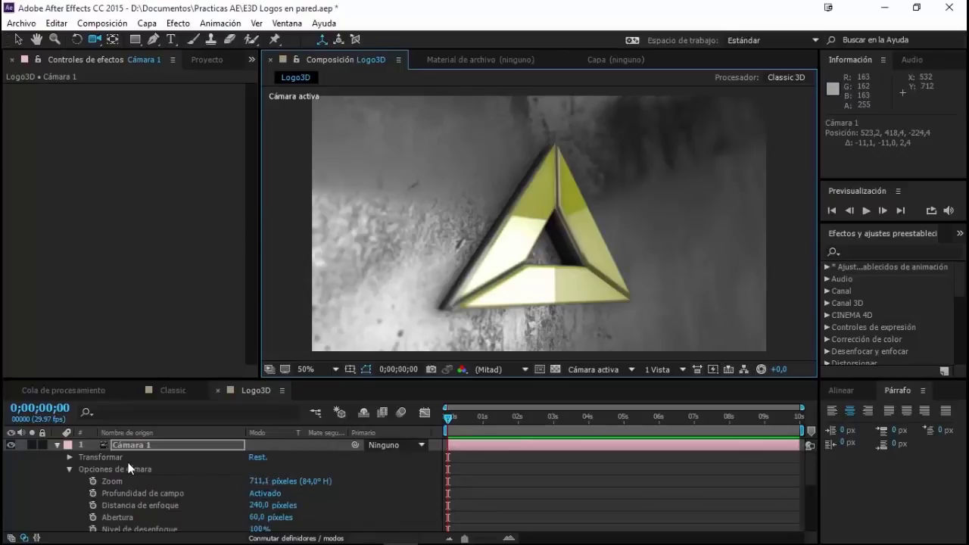
{"action": "left_click_drag", "start_coordinate": [535, 246], "coordinate": [534, 230]}
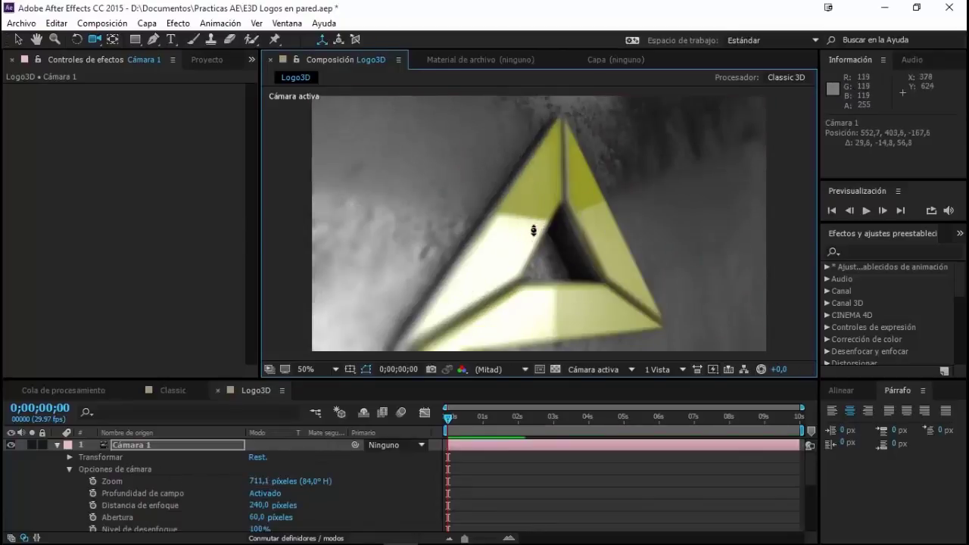
{"action": "left_click_drag", "start_coordinate": [558, 296], "coordinate": [558, 269]}
{"action": "left_click_drag", "start_coordinate": [255, 520], "coordinate": [266, 518]}
Refine Distancia de enfoque through 150 and 180 to a final 140 pixels
{"action": "left_click", "coordinate": [262, 505]}
{"action": "type", "text": "35"}
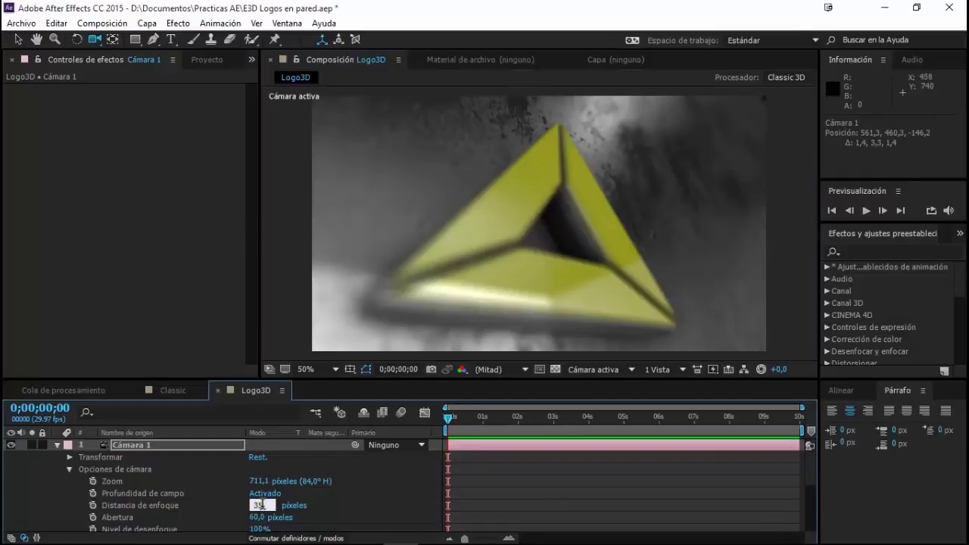
{"action": "key", "text": "Return"}
{"action": "left_click", "coordinate": [259, 505]}
{"action": "type", "text": "150"}
{"action": "key", "text": "Return"}
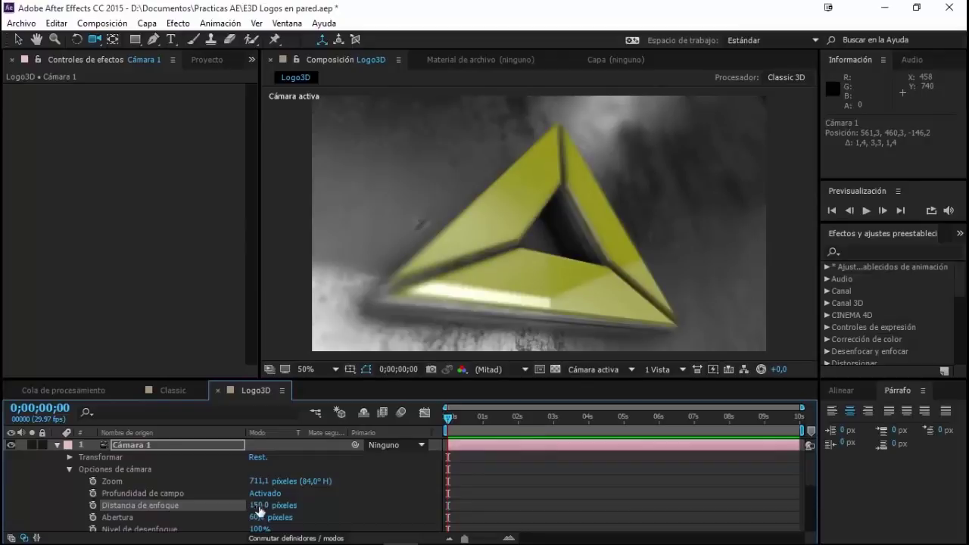
{"action": "left_click", "coordinate": [260, 505]}
{"action": "key", "text": "Return"}
{"action": "left_click", "coordinate": [255, 505]}
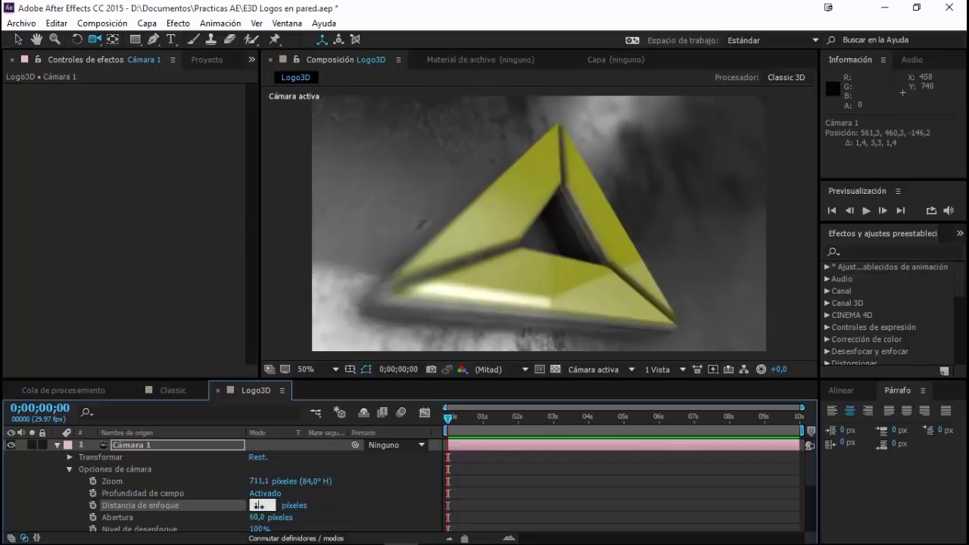
{"action": "type", "text": "140"}
{"action": "key", "text": "Return"}
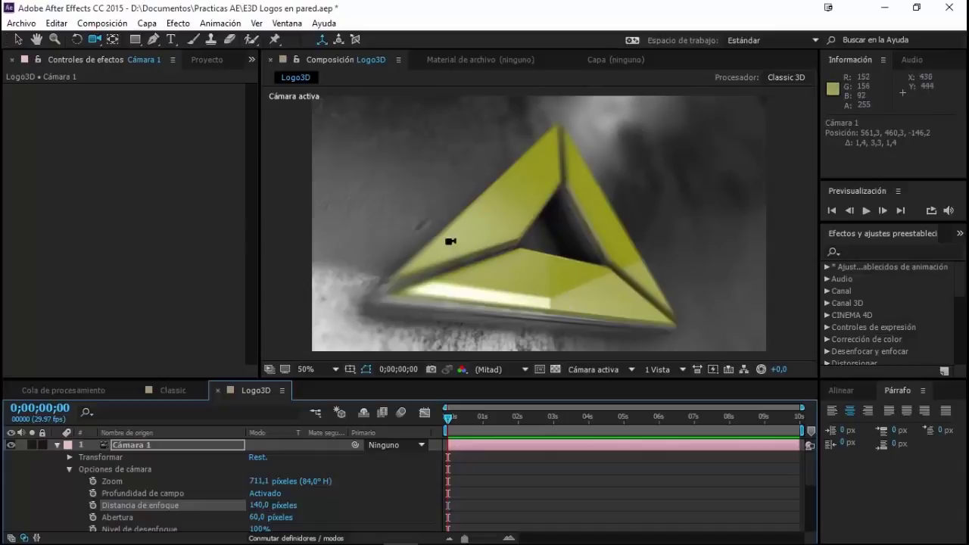
Set Abertura to 20, then 30 pixels, and keyframe it at the timeline start
{"action": "left_click", "coordinate": [258, 518]}
{"action": "type", "text": "20"}
{"action": "key", "text": "Return"}
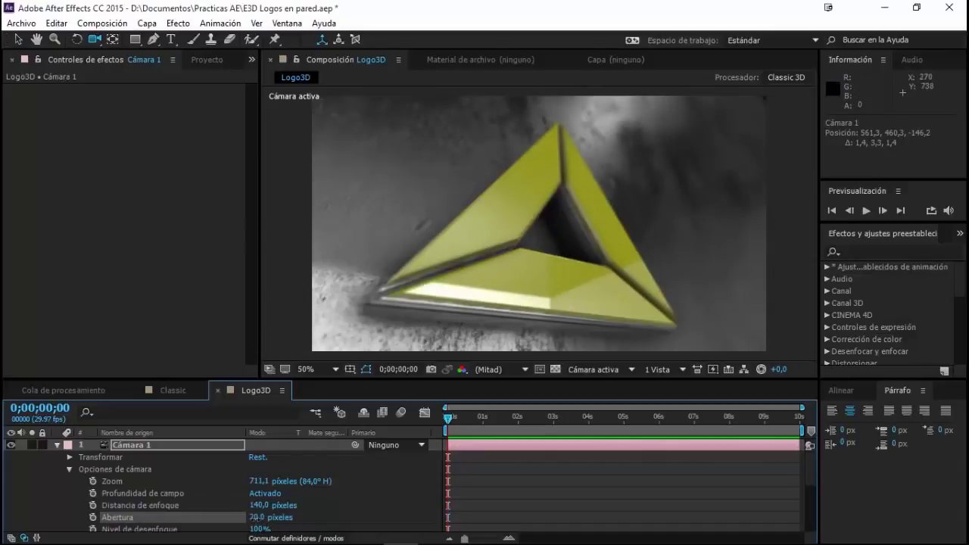
{"action": "left_click", "coordinate": [257, 517]}
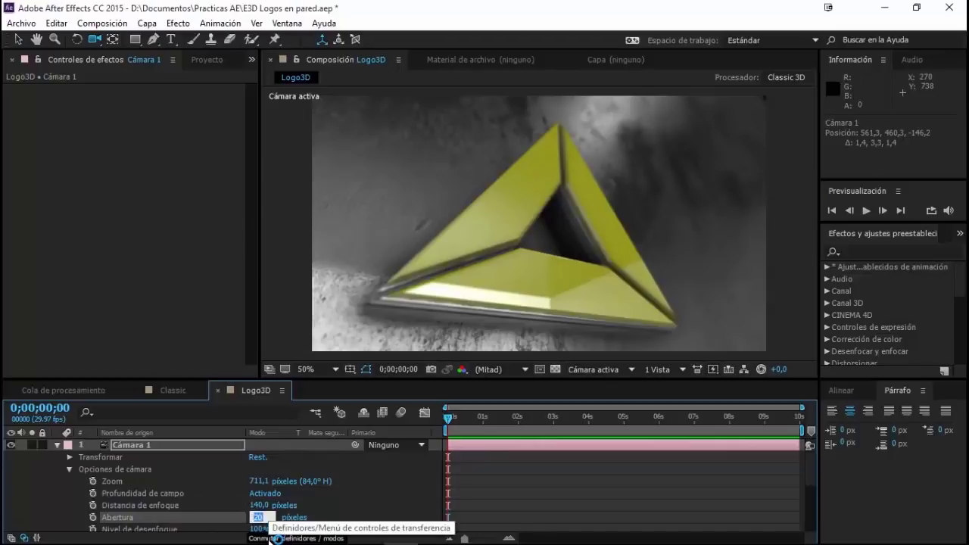
{"action": "type", "text": "30"}
{"action": "key", "text": "Return"}
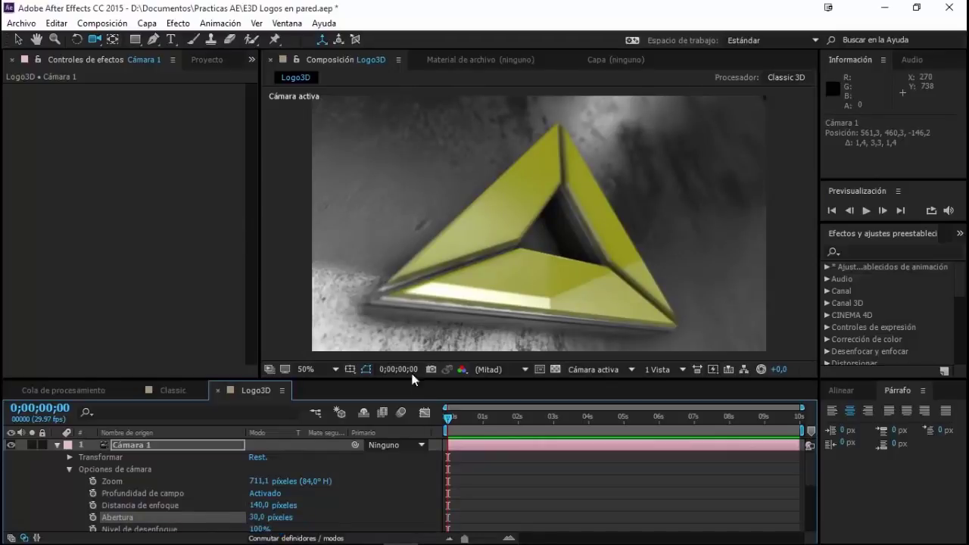
{"action": "left_click", "coordinate": [94, 518]}
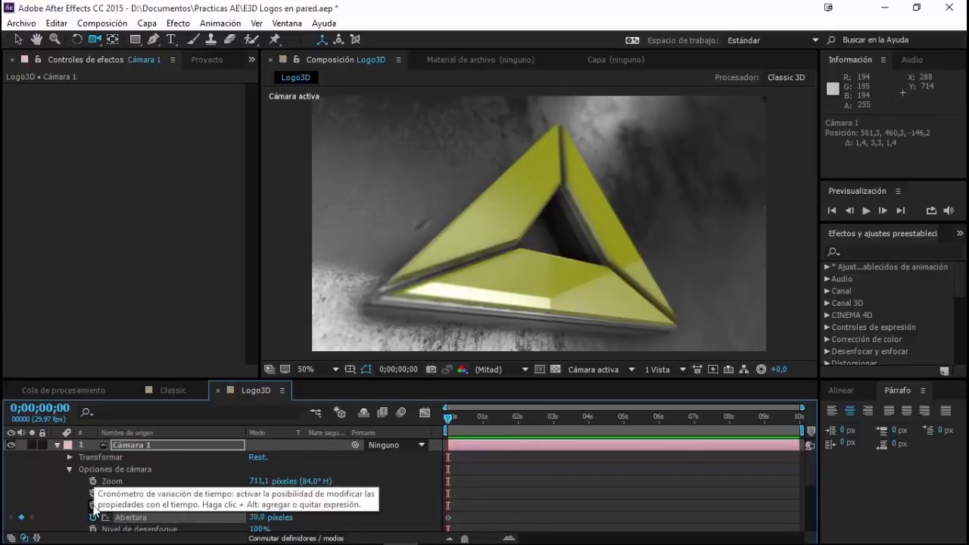
Add a Distancia de enfoque keyframe at 0;00;00;00 and select the Cámara 1 layer
{"action": "left_click", "coordinate": [92, 505]}
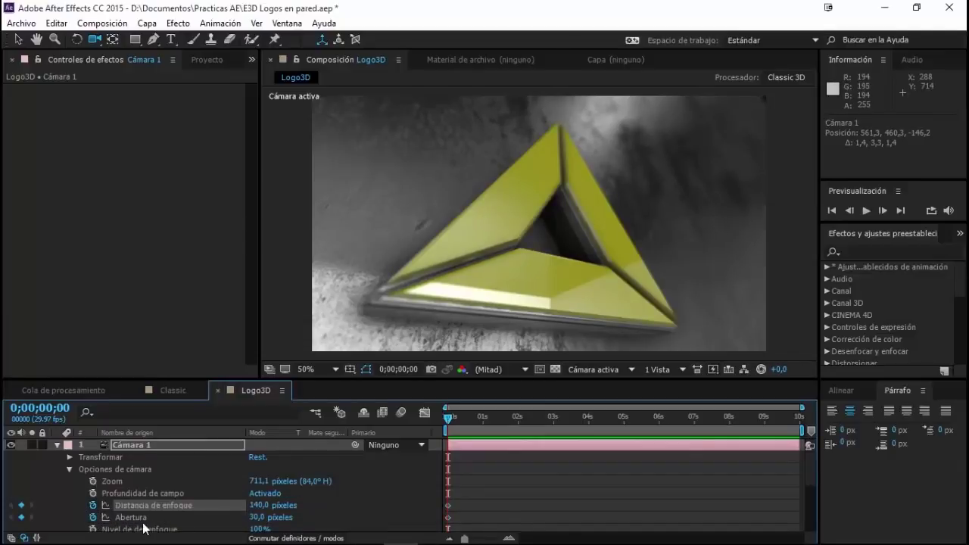
{"action": "scroll", "coordinate": [175, 494], "scroll_direction": "down", "scroll_amount": 1}
{"action": "scroll", "coordinate": [175, 495], "scroll_direction": "up", "scroll_amount": 1}
{"action": "left_click", "coordinate": [140, 447]}
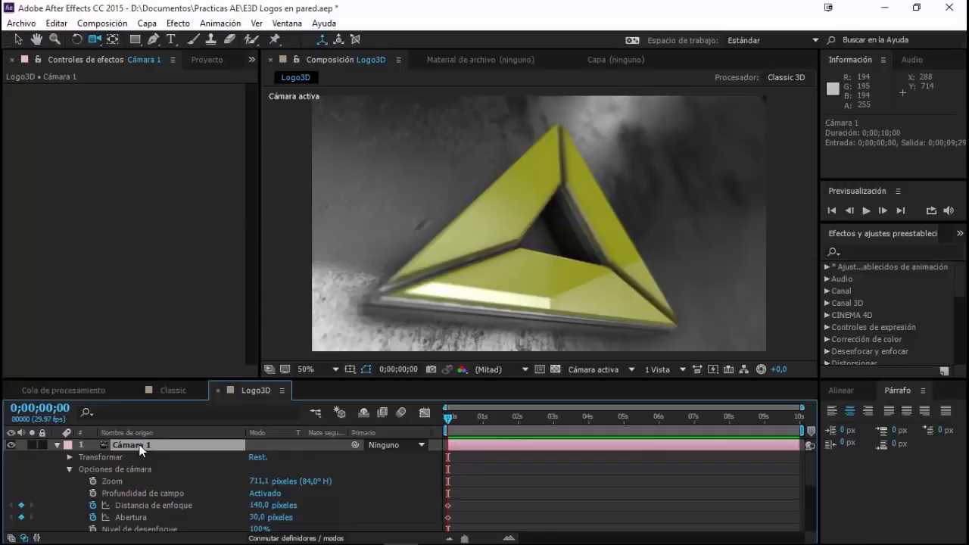
Show Cámara 1's Position and Point of Interest and keyframe both at frame zero
{"action": "key", "text": "p"}
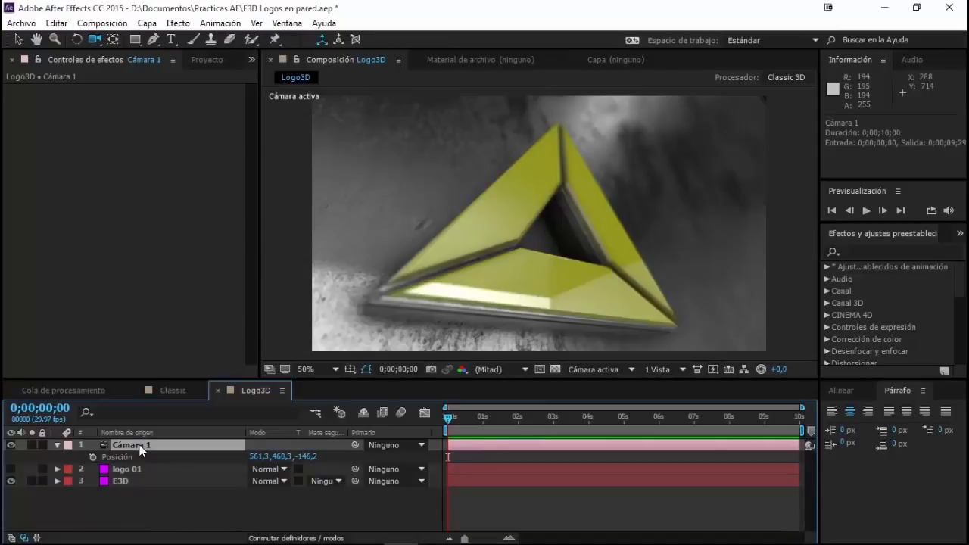
{"action": "key", "text": "shift+a"}
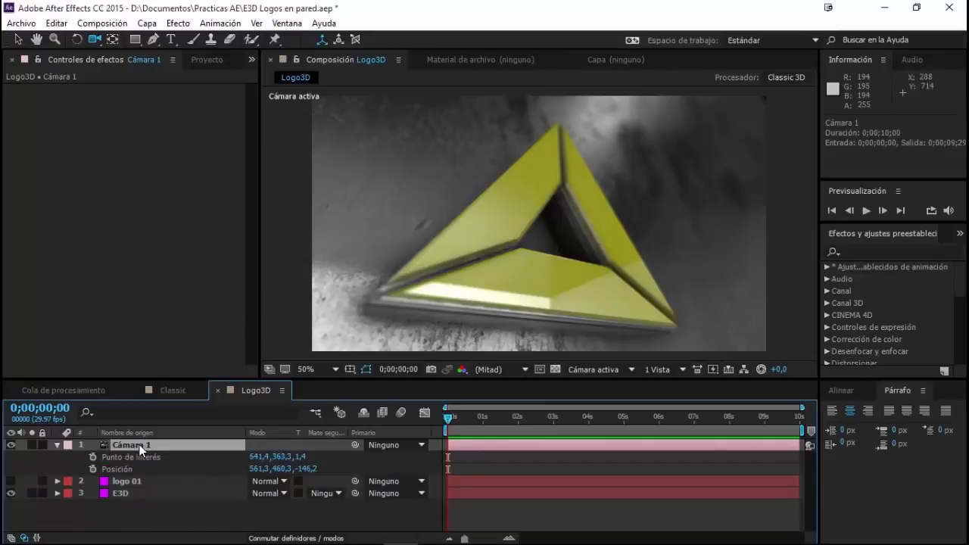
{"action": "left_click", "coordinate": [129, 459]}
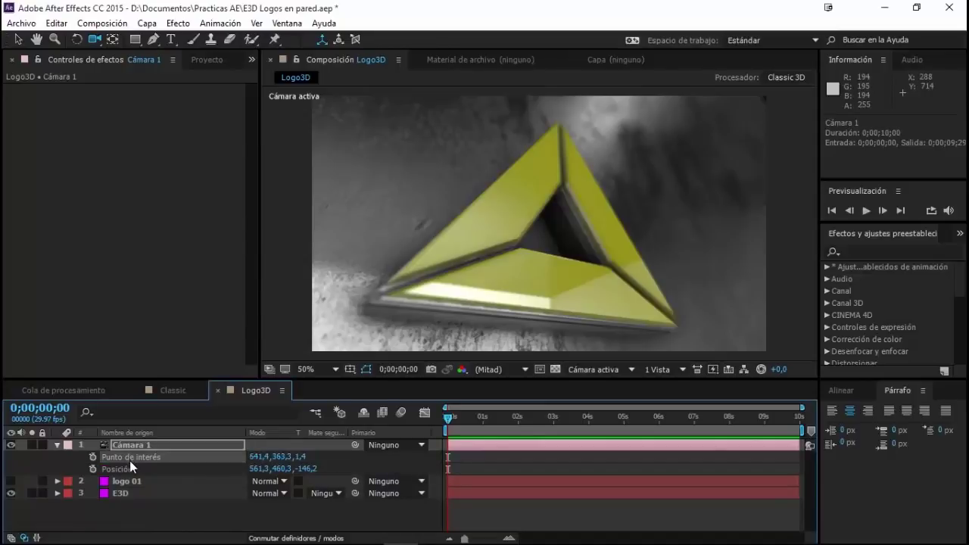
{"action": "left_click", "coordinate": [93, 457]}
{"action": "left_click", "coordinate": [92, 470]}
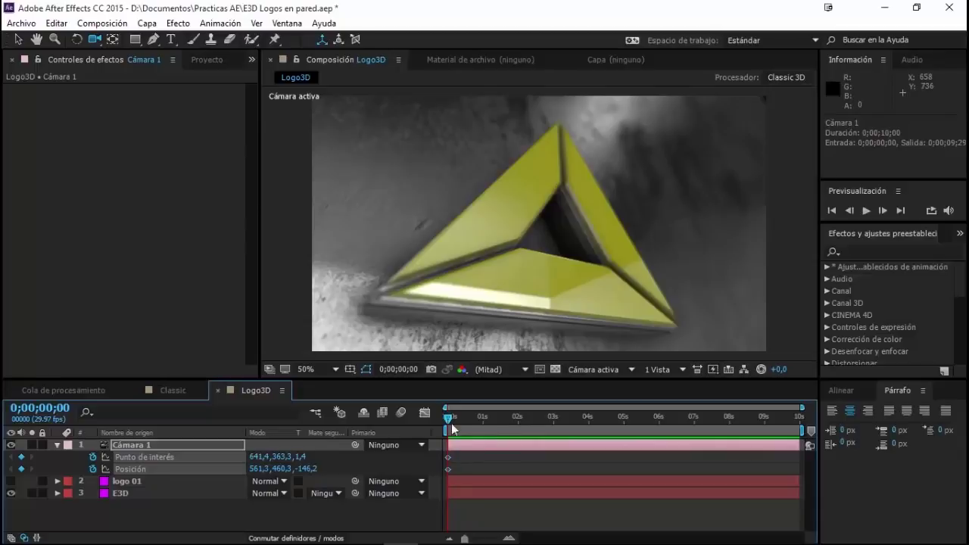
At 0;00;04;29, orbit and shift the camera to a front-facing logo angle, then show animated properties
{"action": "left_click", "coordinate": [623, 420]}
{"action": "mouse_move", "coordinate": [637, 240]}
{"action": "left_mouse_down"}
{"action": "mouse_move", "coordinate": [540, 248]}
{"action": "mouse_move", "coordinate": [526, 231]}
{"action": "left_mouse_up"}
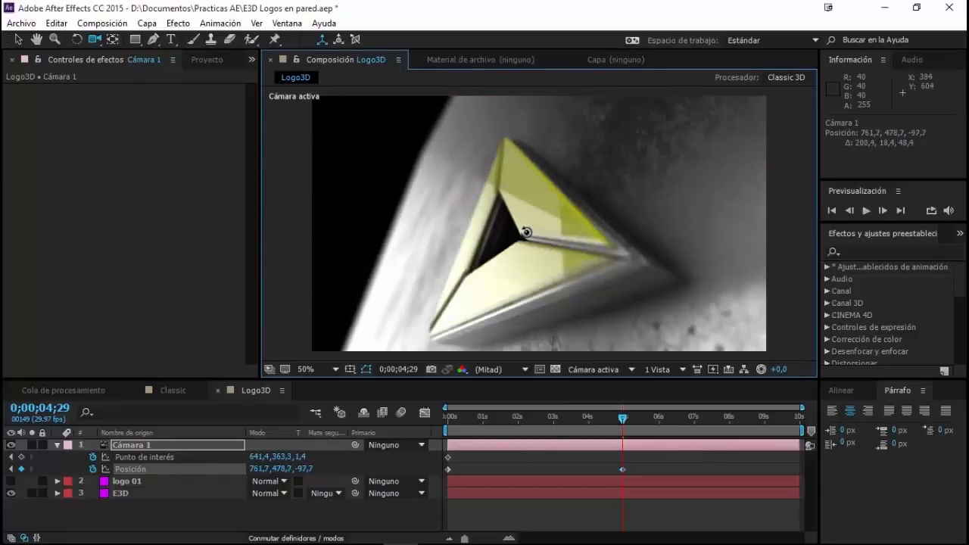
{"action": "left_click_drag", "start_coordinate": [525, 232], "coordinate": [541, 234]}
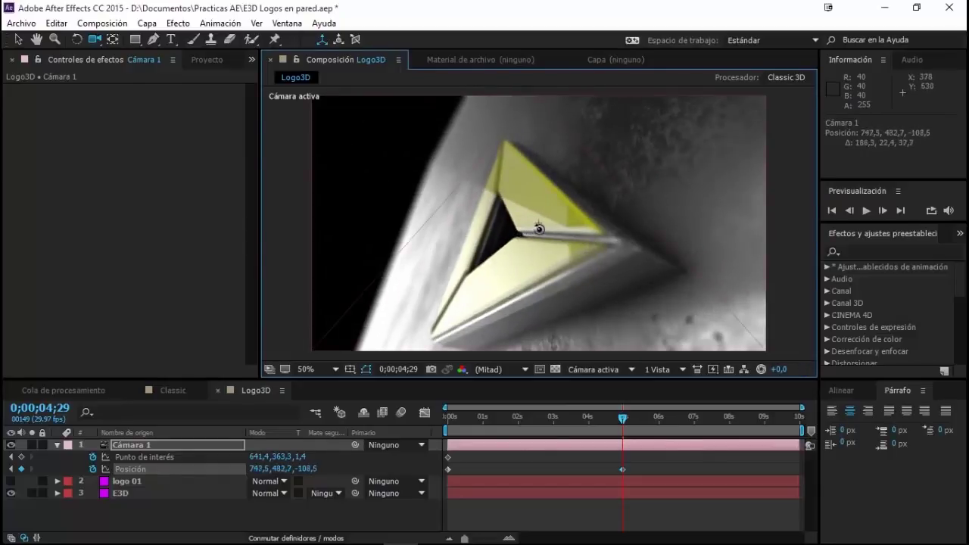
{"action": "left_click_drag", "start_coordinate": [541, 245], "coordinate": [510, 216]}
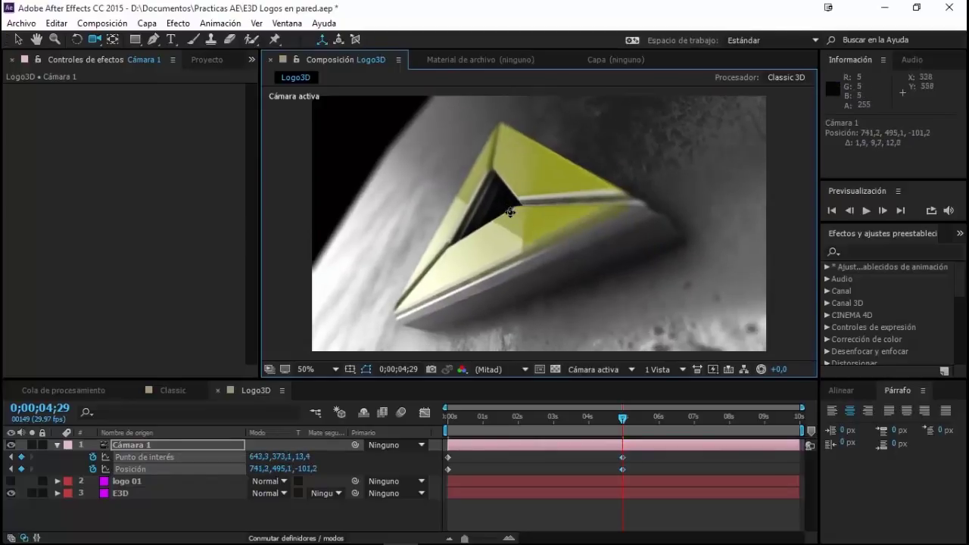
{"action": "left_click", "coordinate": [181, 432]}
{"action": "left_click", "coordinate": [171, 450]}
{"action": "key", "text": "u"}
{"action": "key", "text": "u"}
{"action": "key", "text": "u"}
{"action": "scroll", "coordinate": [530, 494], "scroll_direction": "down", "scroll_amount": 2}
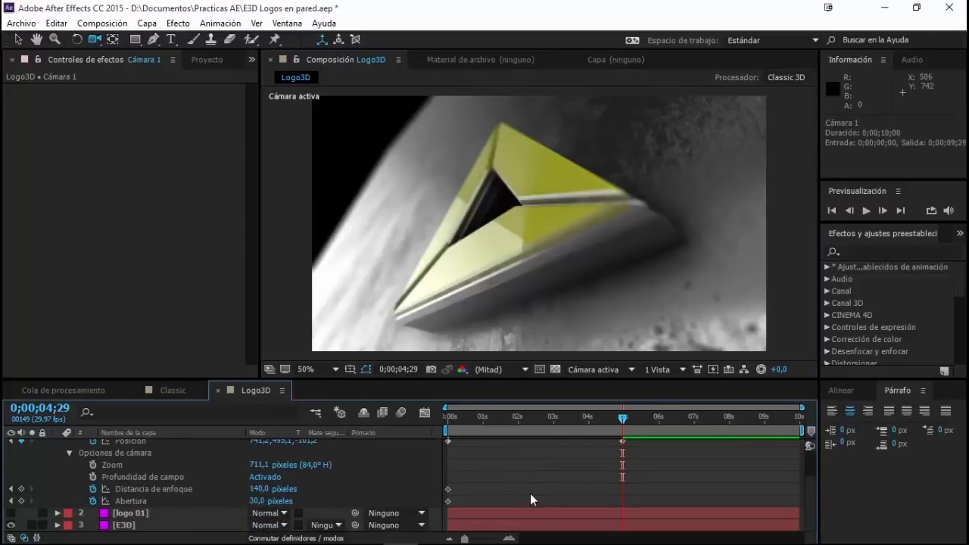
At 4;29, keyframe Cámara 1's Abertura at 50
{"action": "key", "text": "u"}
{"action": "key", "text": "u"}
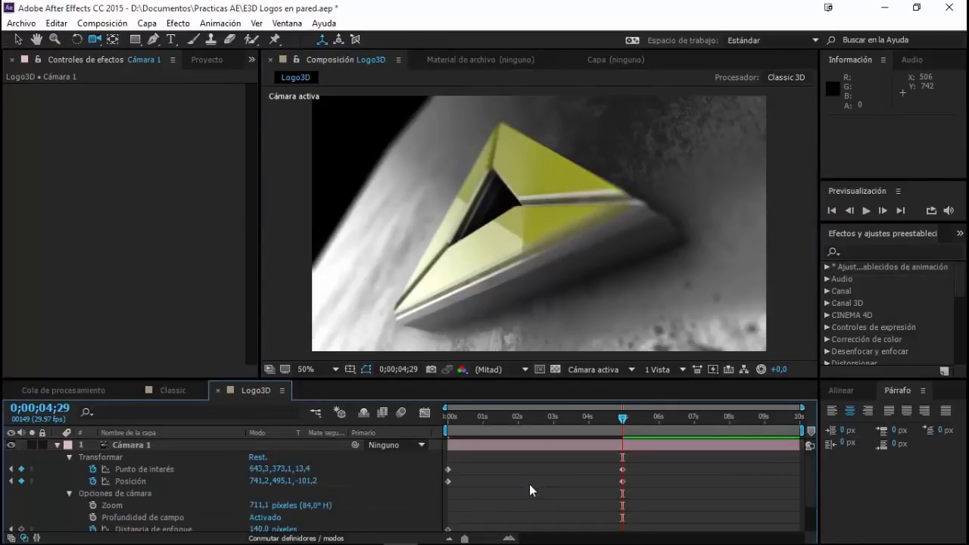
{"action": "scroll", "coordinate": [530, 488], "scroll_direction": "down", "scroll_amount": 2}
{"action": "left_click", "coordinate": [133, 505]}
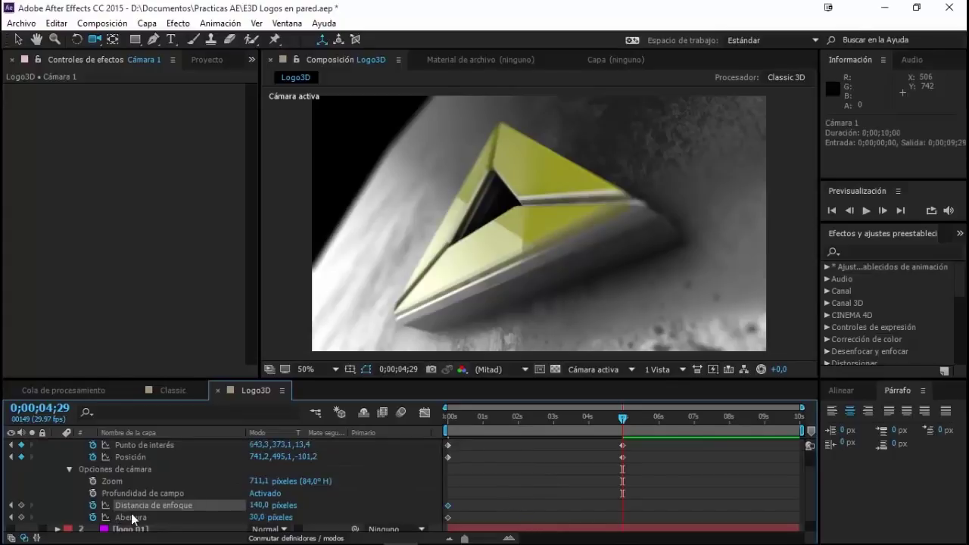
{"action": "left_click", "coordinate": [135, 521]}
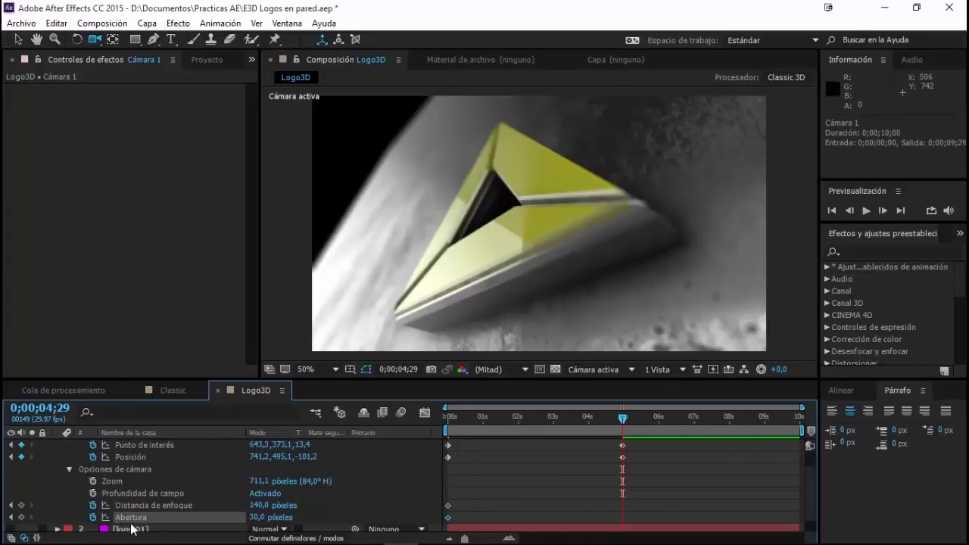
{"action": "left_click", "coordinate": [256, 519]}
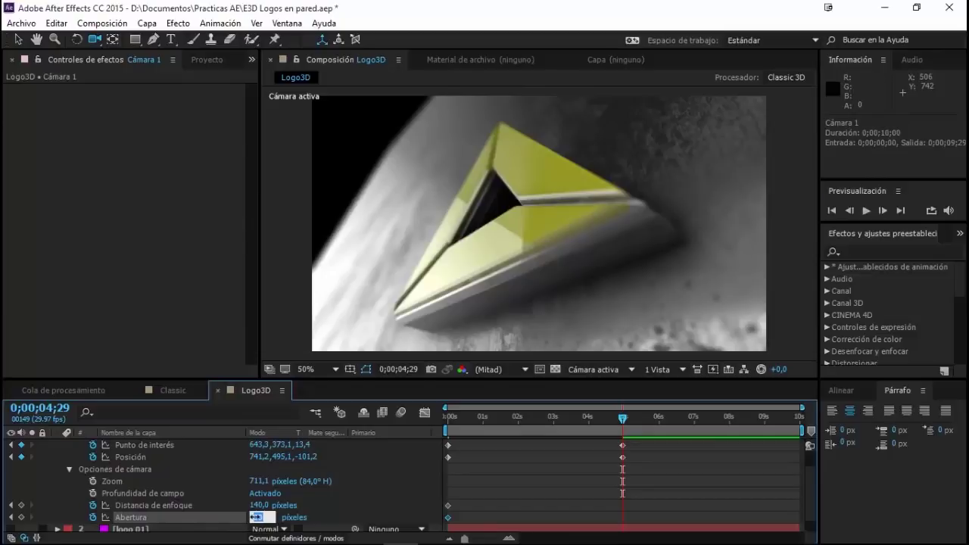
{"action": "type", "text": "50"}
{"action": "key", "text": "Return"}
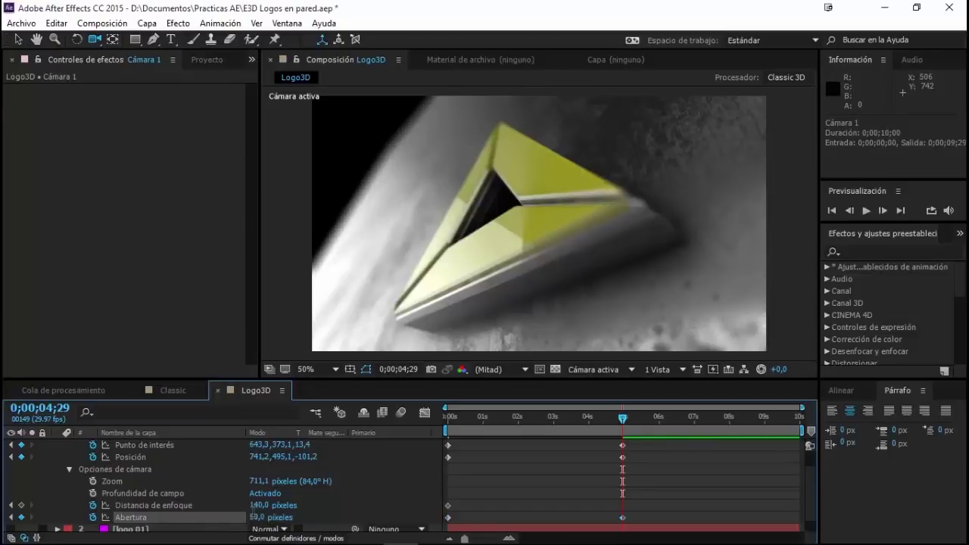
Keyframe Distancia de enfoque at 120 px, end the work area at 4;29, and preview
{"action": "left_click", "coordinate": [259, 506]}
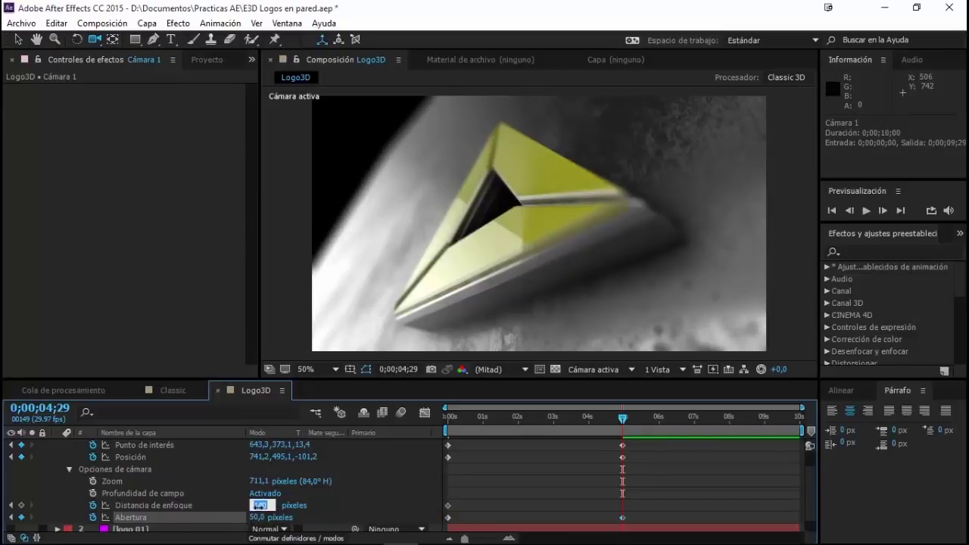
{"action": "type", "text": "250"}
{"action": "key", "text": "Return"}
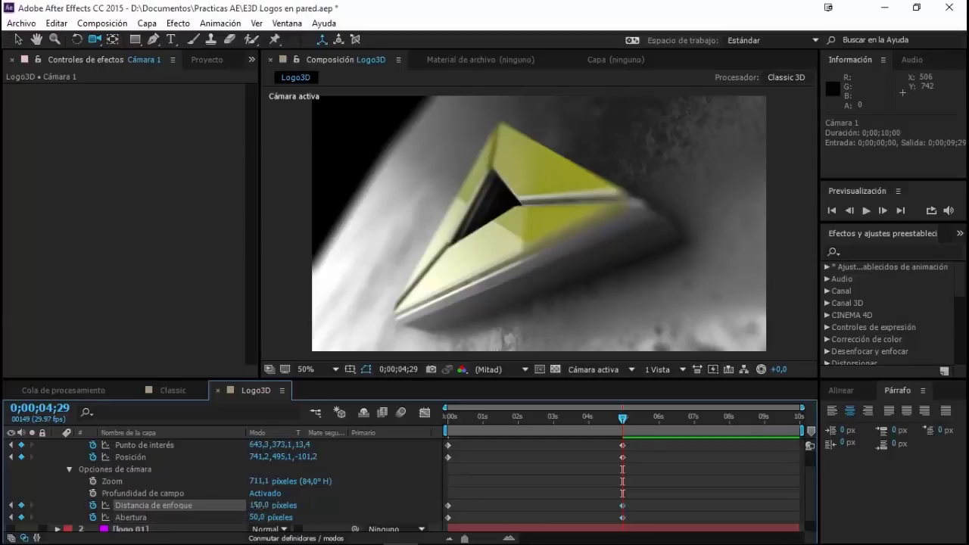
{"action": "left_click", "coordinate": [260, 505]}
{"action": "key", "text": "Return"}
{"action": "left_click", "coordinate": [260, 505]}
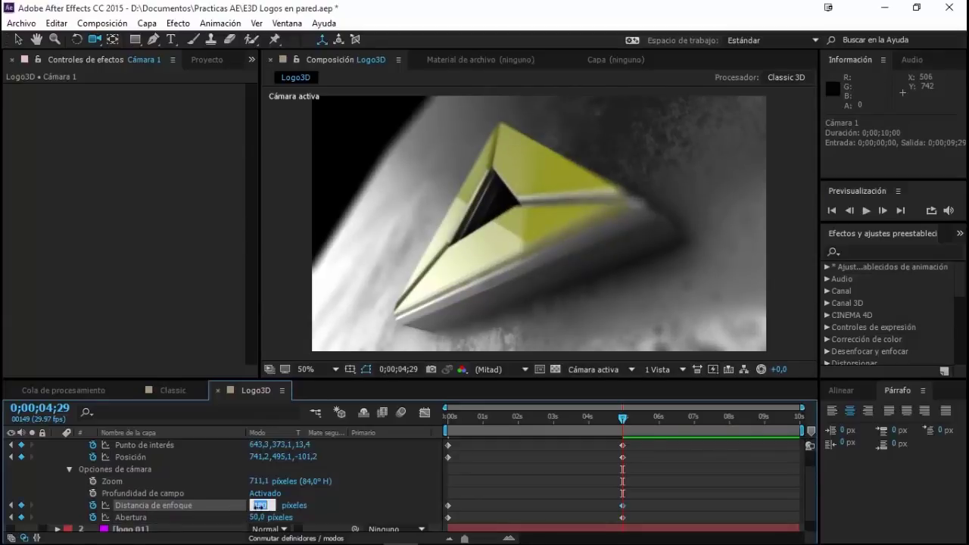
{"action": "type", "text": "200"}
{"action": "key", "text": "Return"}
{"action": "left_click", "coordinate": [259, 505]}
{"action": "key", "text": "Return"}
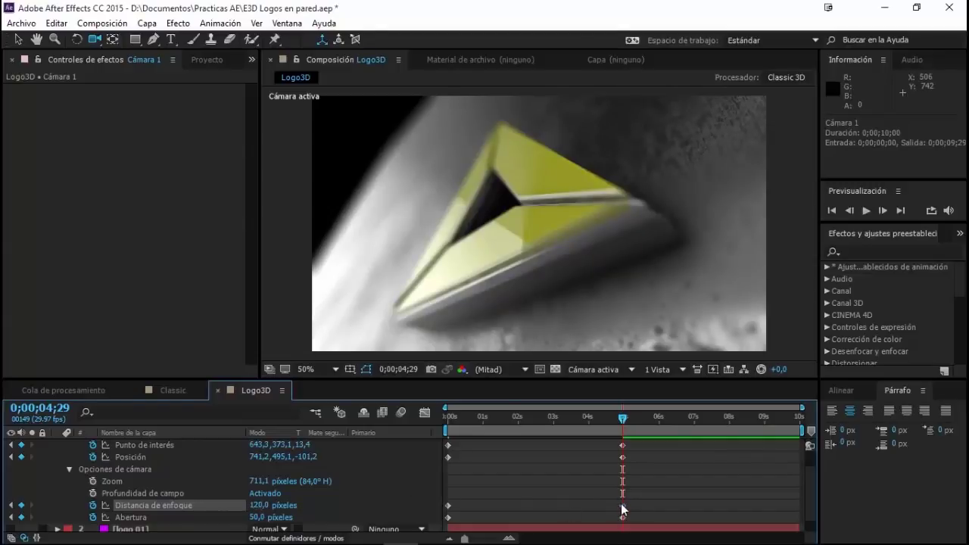
{"action": "key", "text": "n"}
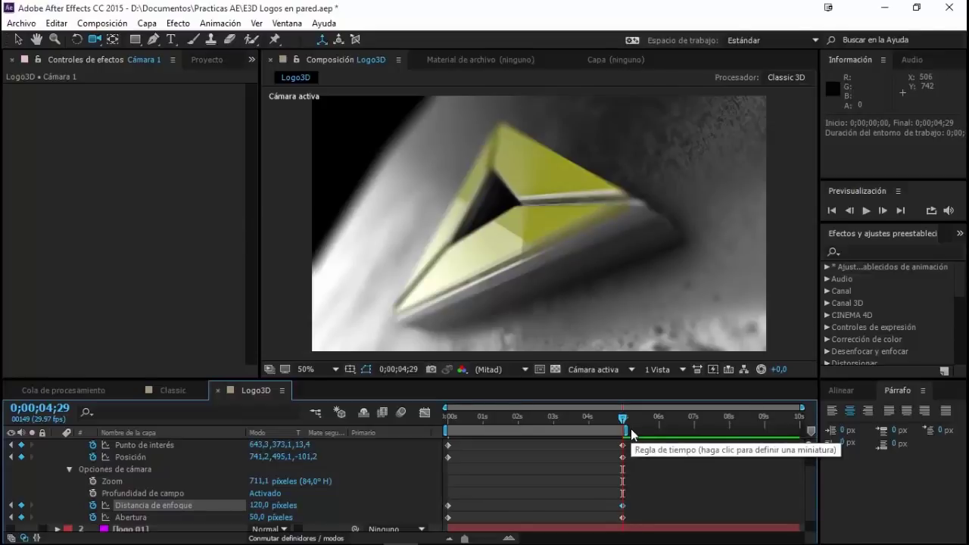
{"action": "key", "text": "space"}
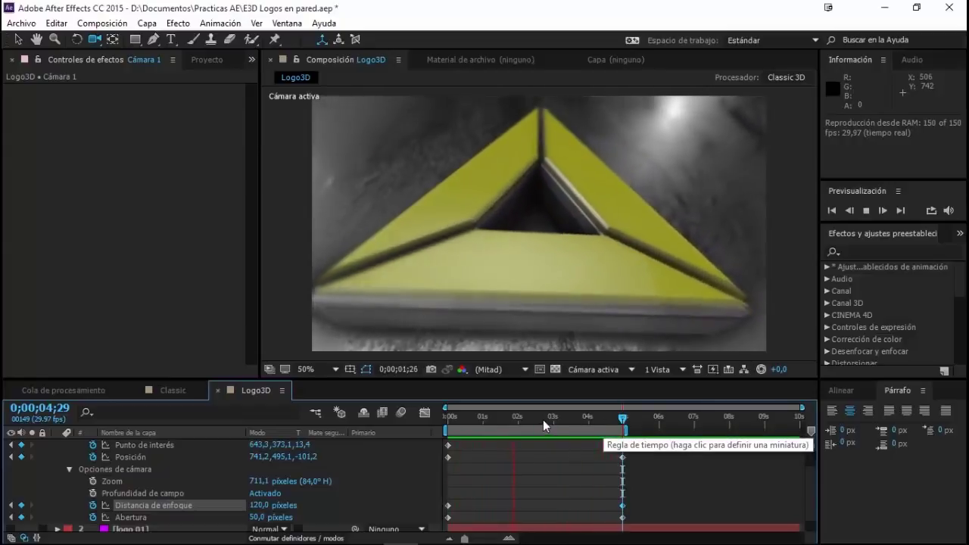
Stop the preview and scrub the time indicator to 0;00;03;16
{"action": "left_click_drag", "start_coordinate": [547, 418], "coordinate": [572, 418]}
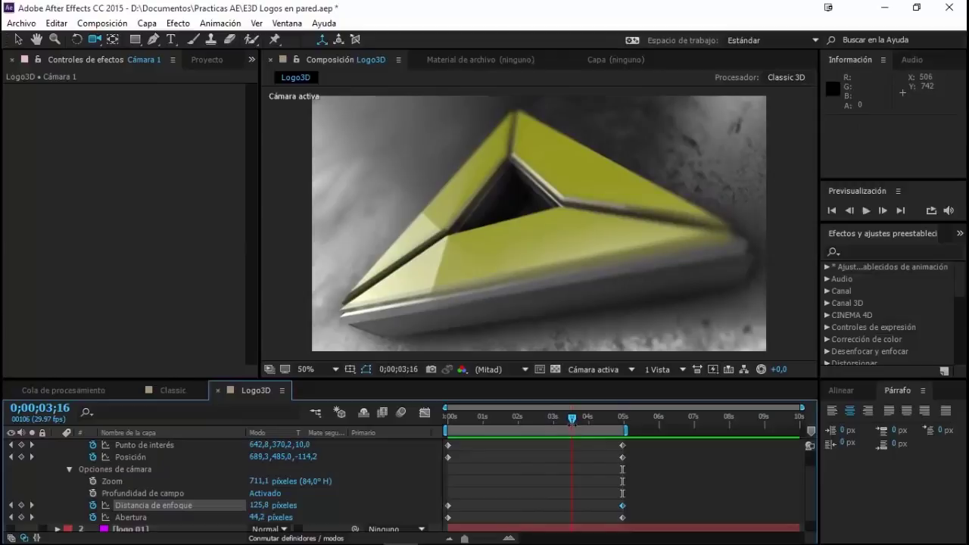
Collapse Cámara 1, select E3D, and create a magenta solid named 'logo 02'
{"action": "scroll", "coordinate": [223, 479], "scroll_direction": "up", "scroll_amount": 1}
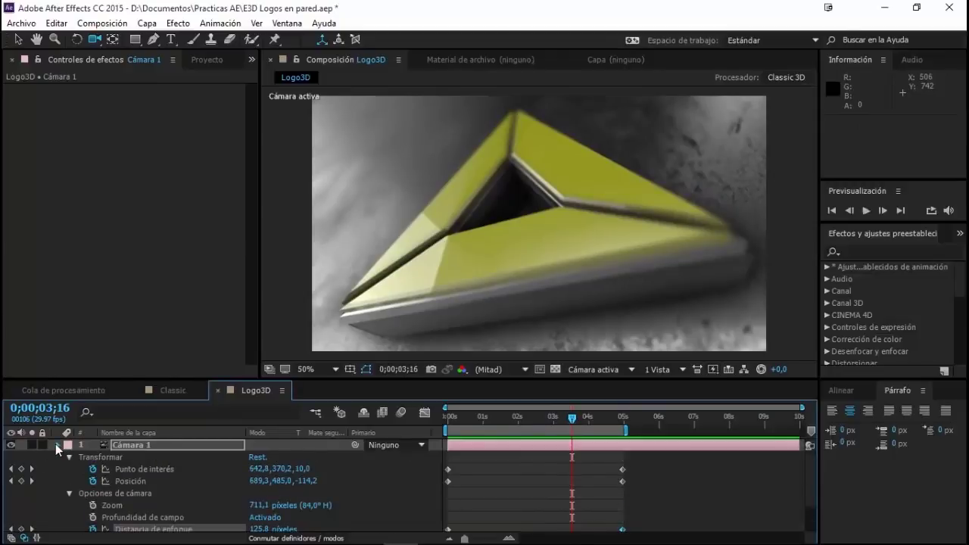
{"action": "left_click", "coordinate": [55, 443]}
{"action": "left_click", "coordinate": [137, 448]}
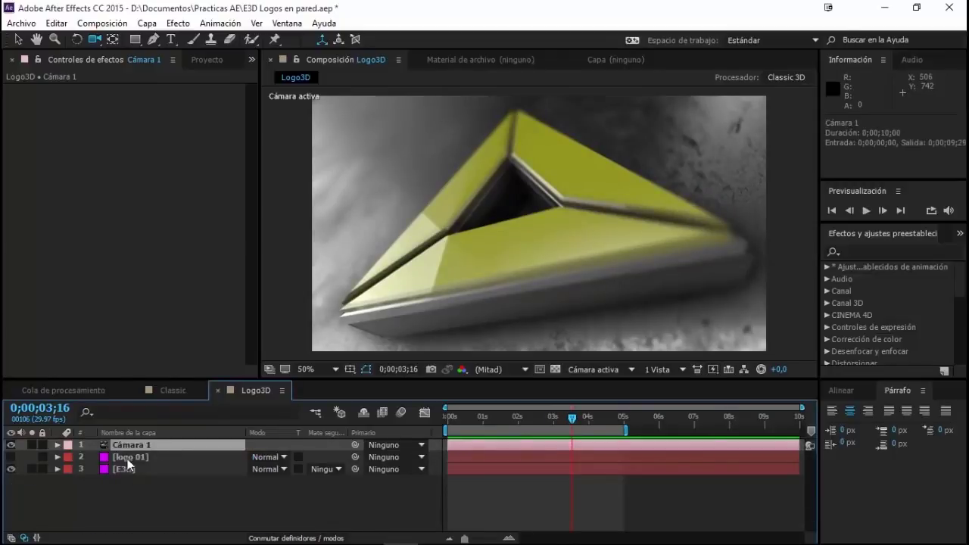
{"action": "left_click", "coordinate": [131, 469]}
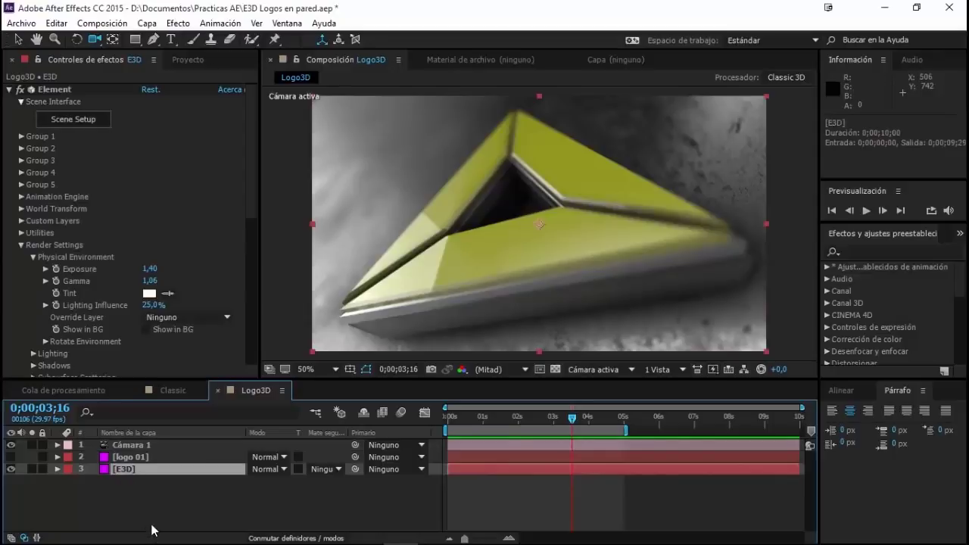
{"action": "key", "text": "ctrl+y"}
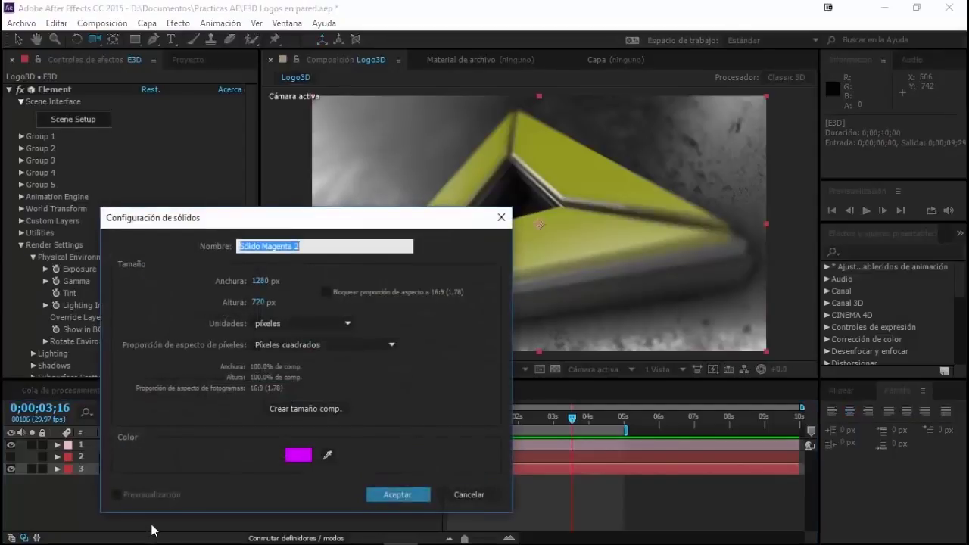
{"action": "type", "text": "log"}
{"action": "key", "text": "Return"}
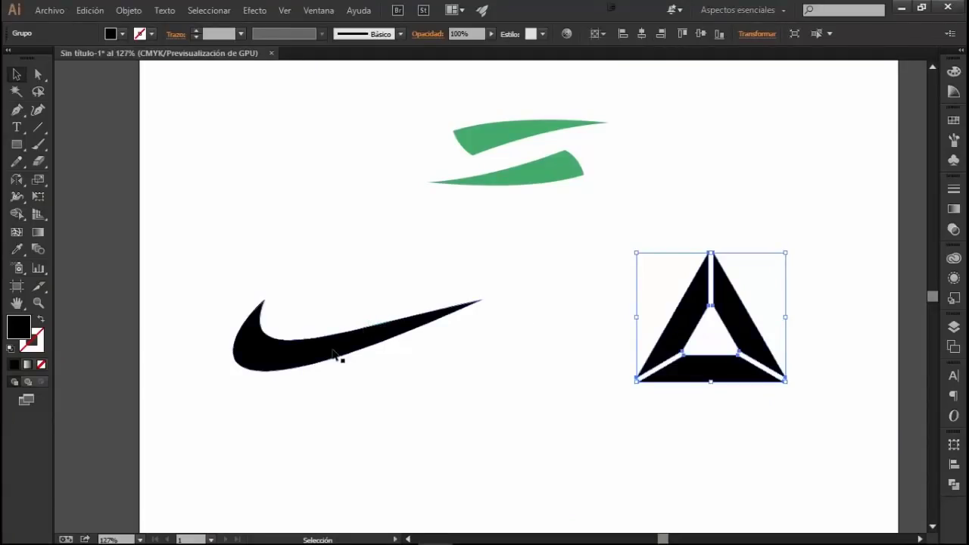
Select the black swoosh path with the Direct Selection tool to copy it
{"action": "left_click", "coordinate": [336, 355]}
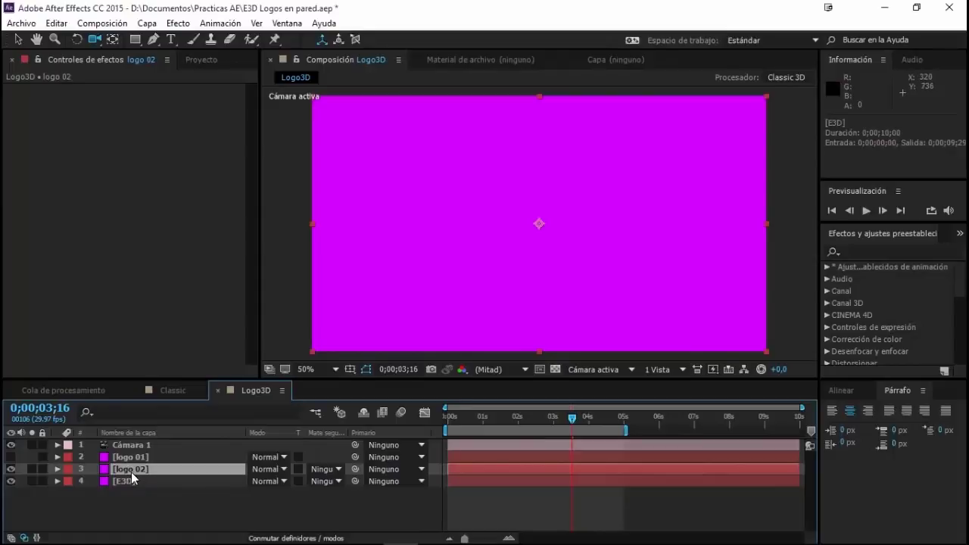
Paste the swoosh into logo 02, hide that layer, and set Element's Path Layer 1 to '3. logo 02'
{"action": "key", "text": "Return"}
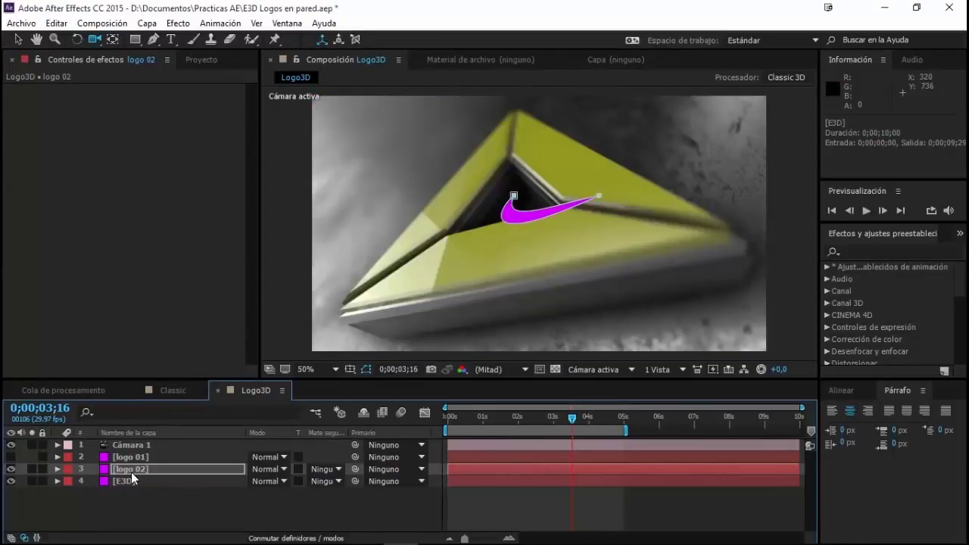
{"action": "left_click", "coordinate": [11, 468]}
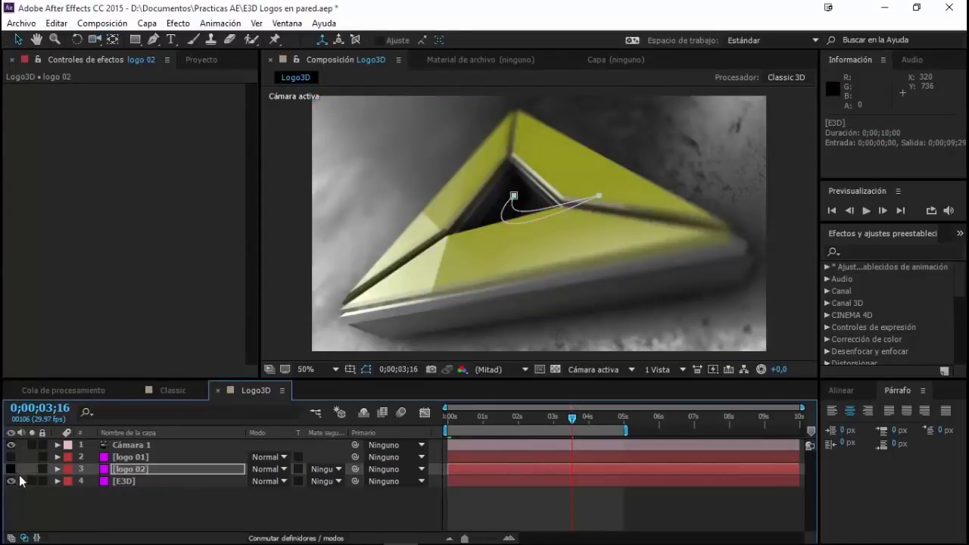
{"action": "left_click", "coordinate": [130, 480]}
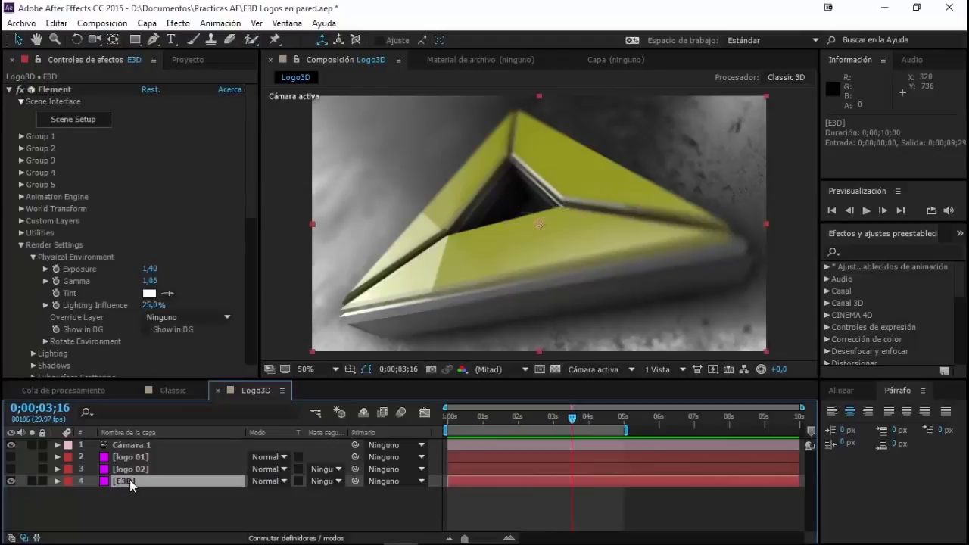
{"action": "left_click", "coordinate": [21, 220]}
{"action": "scroll", "coordinate": [22, 221], "scroll_direction": "down", "scroll_amount": 2}
{"action": "left_click", "coordinate": [180, 189]}
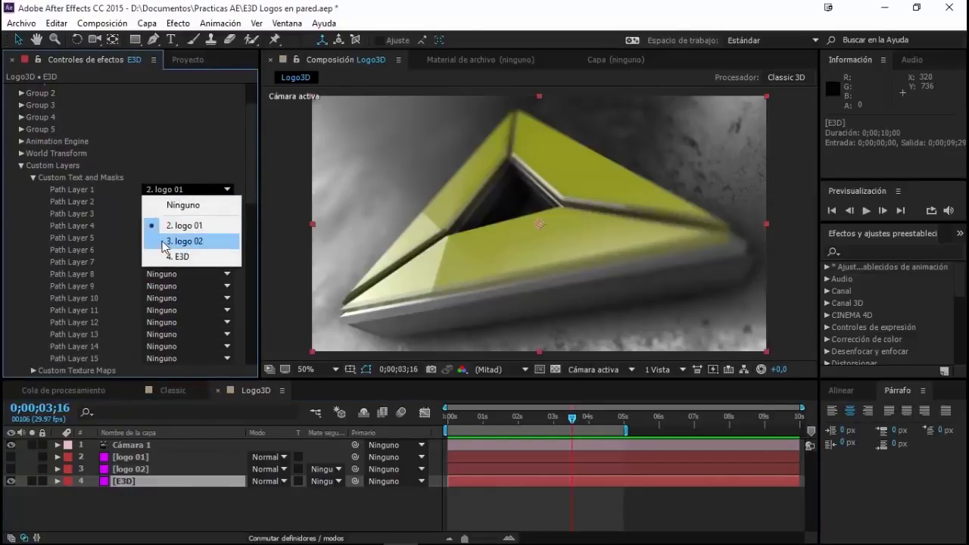
{"action": "left_click", "coordinate": [184, 242]}
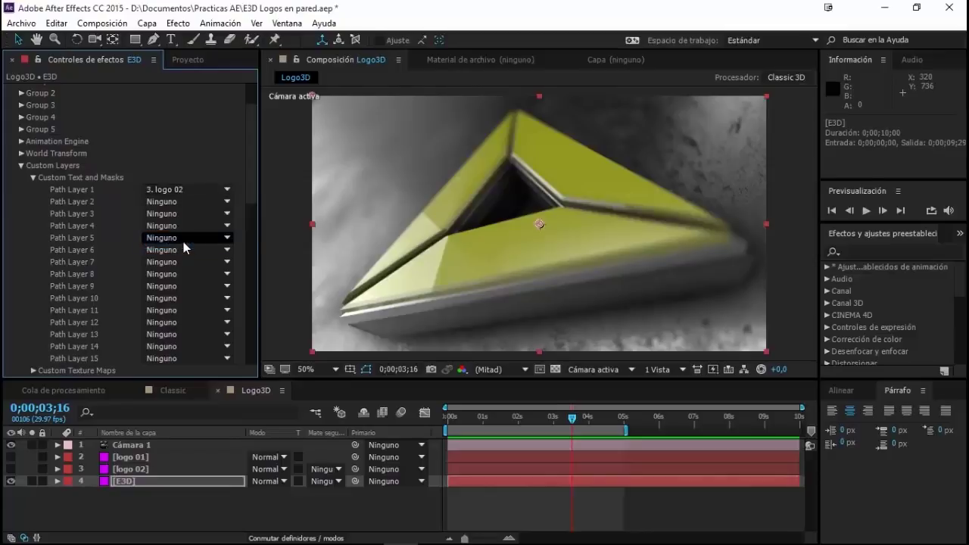
{"action": "scroll", "coordinate": [186, 243], "scroll_direction": "up", "scroll_amount": 2}
{"action": "scroll", "coordinate": [186, 244], "scroll_direction": "up", "scroll_amount": 1}
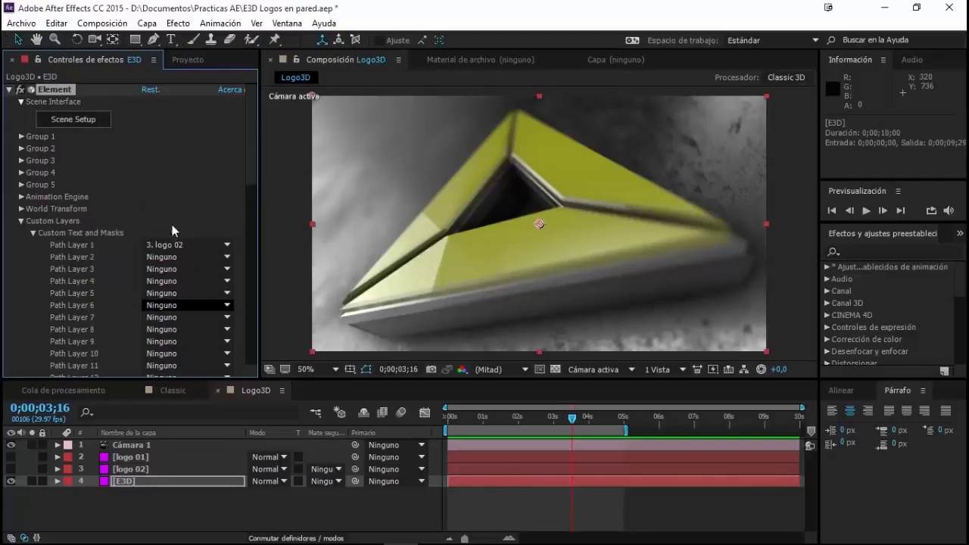
{"action": "left_click", "coordinate": [86, 121]}
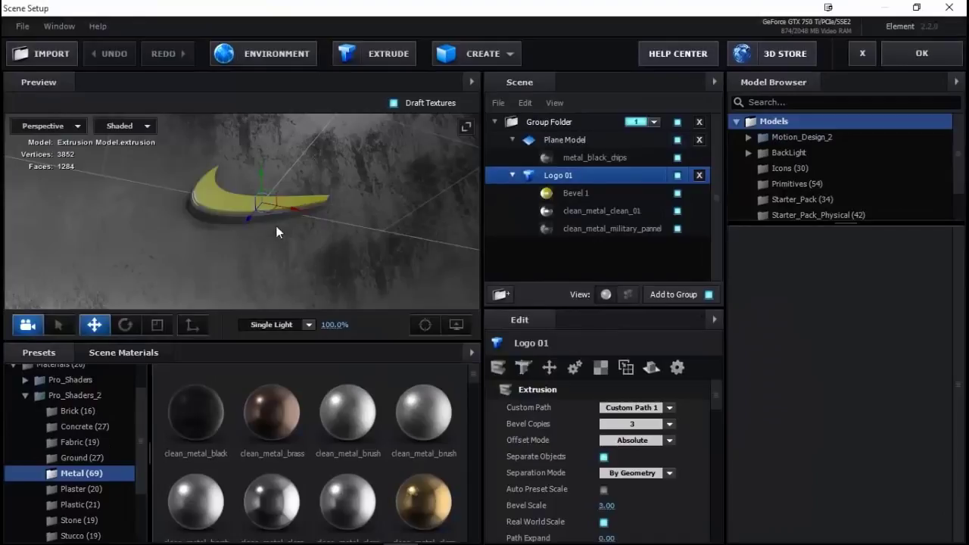
Orbit the Scene Setup preview to check the extruded swoosh, then apply with OK
{"action": "mouse_move", "coordinate": [297, 182]}
{"action": "left_mouse_down"}
{"action": "mouse_move", "coordinate": [232, 244]}
{"action": "mouse_move", "coordinate": [324, 221]}
{"action": "left_mouse_up"}
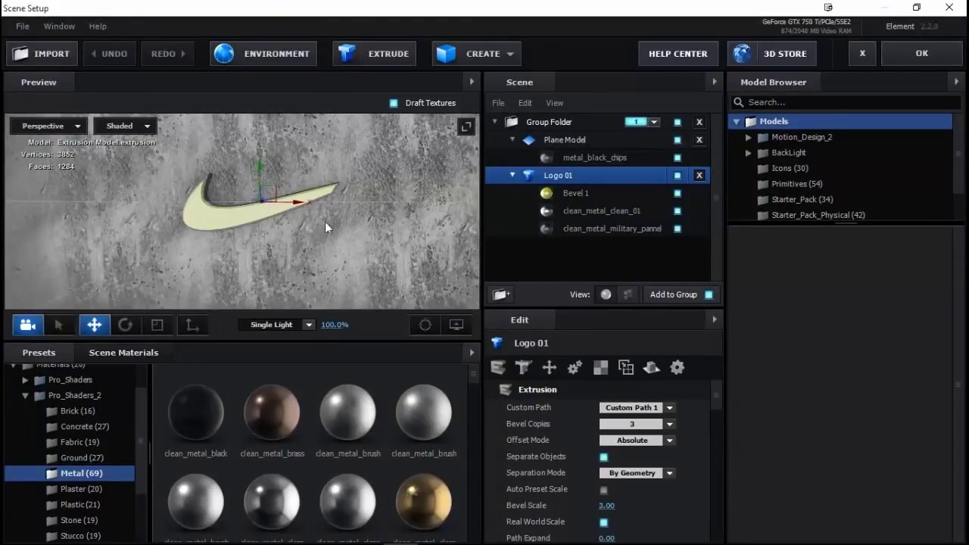
{"action": "left_click", "coordinate": [901, 65]}
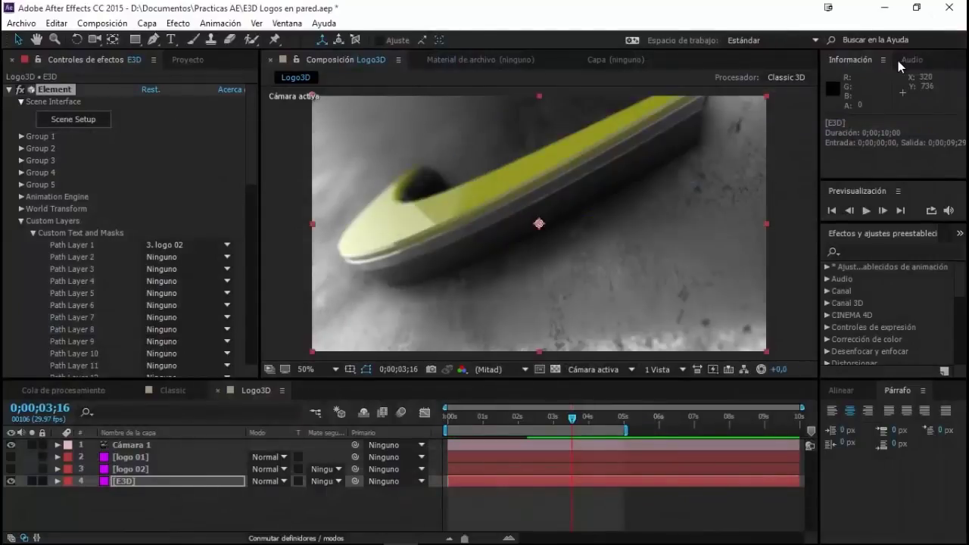
Set Element's Group 1 particle Position XY to 668, 382 to centre the swoosh
{"action": "mouse_move", "coordinate": [572, 425]}
{"action": "left_mouse_down"}
{"action": "mouse_move", "coordinate": [422, 434]}
{"action": "mouse_move", "coordinate": [506, 424]}
{"action": "mouse_move", "coordinate": [436, 424]}
{"action": "left_mouse_up"}
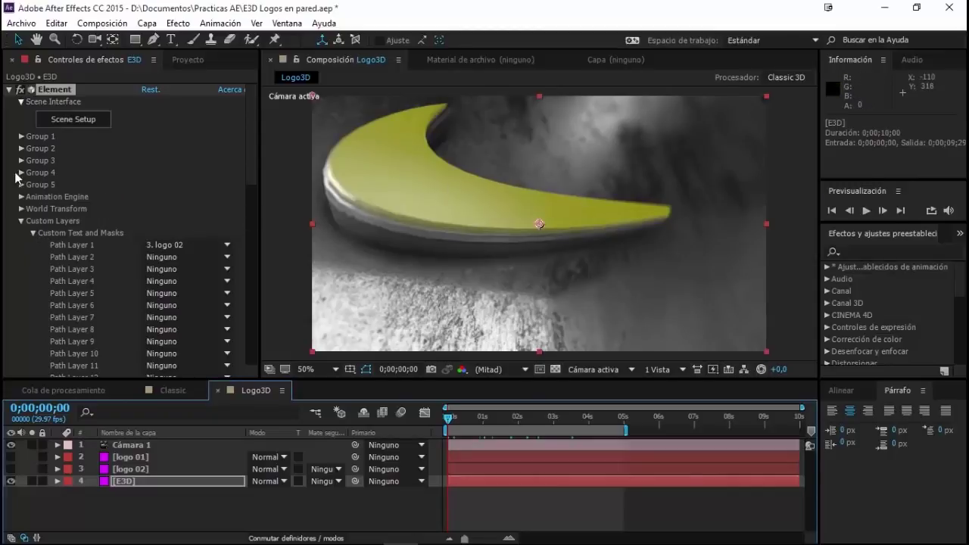
{"action": "left_click", "coordinate": [22, 135]}
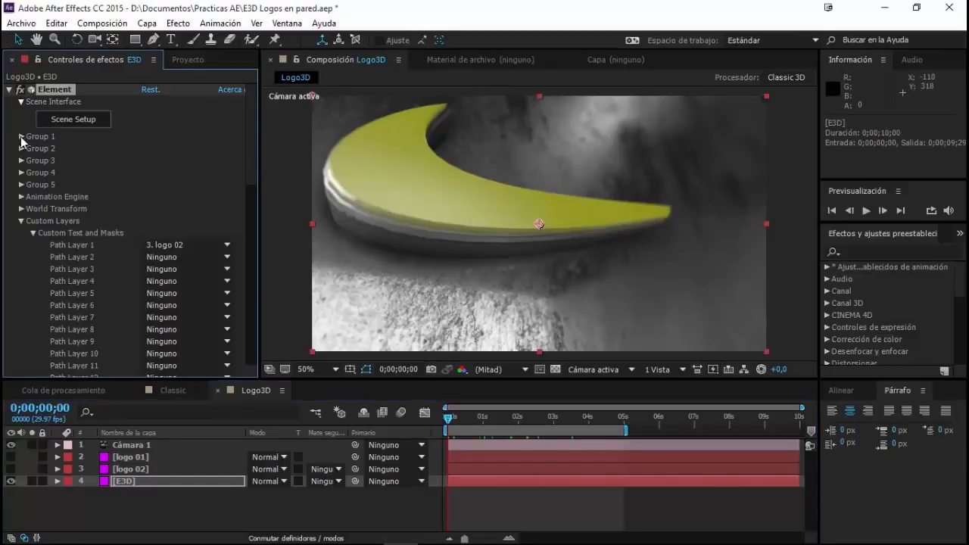
{"action": "left_click", "coordinate": [21, 137]}
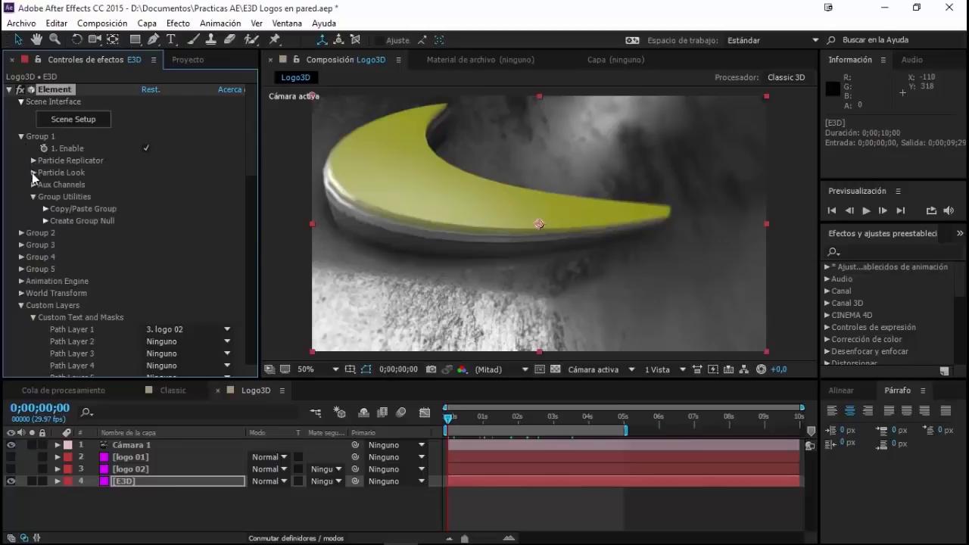
{"action": "left_click", "coordinate": [33, 172]}
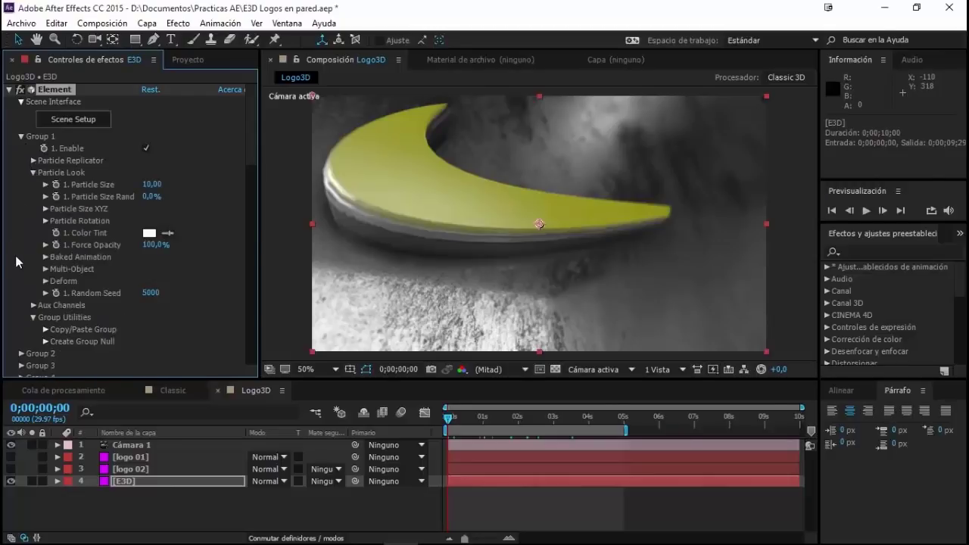
{"action": "left_click", "coordinate": [34, 161]}
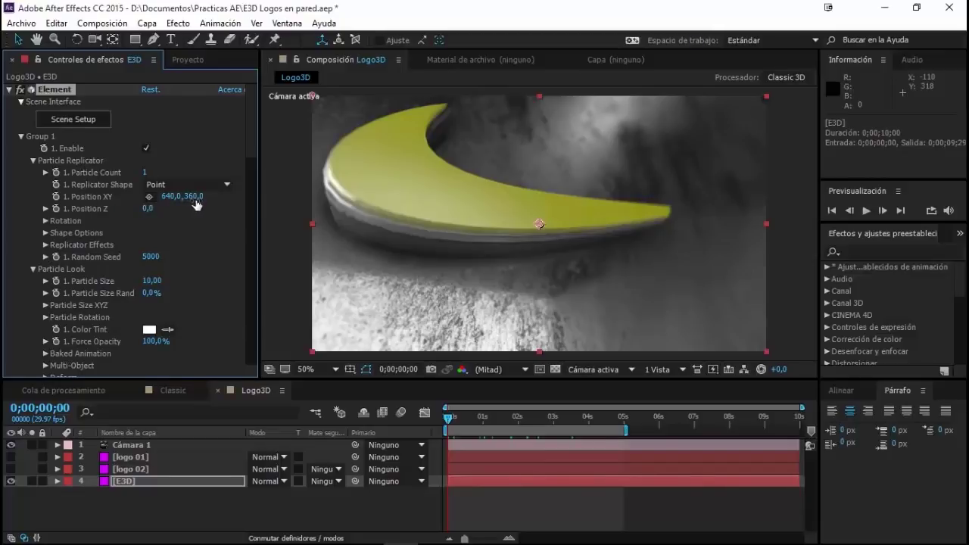
{"action": "left_click_drag", "start_coordinate": [191, 196], "coordinate": [212, 197]}
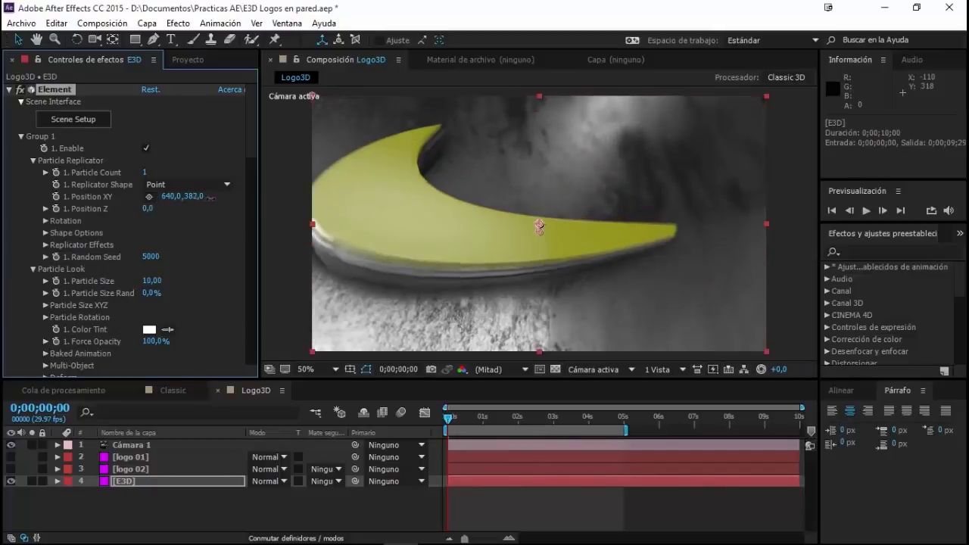
{"action": "left_click_drag", "start_coordinate": [173, 196], "coordinate": [194, 197]}
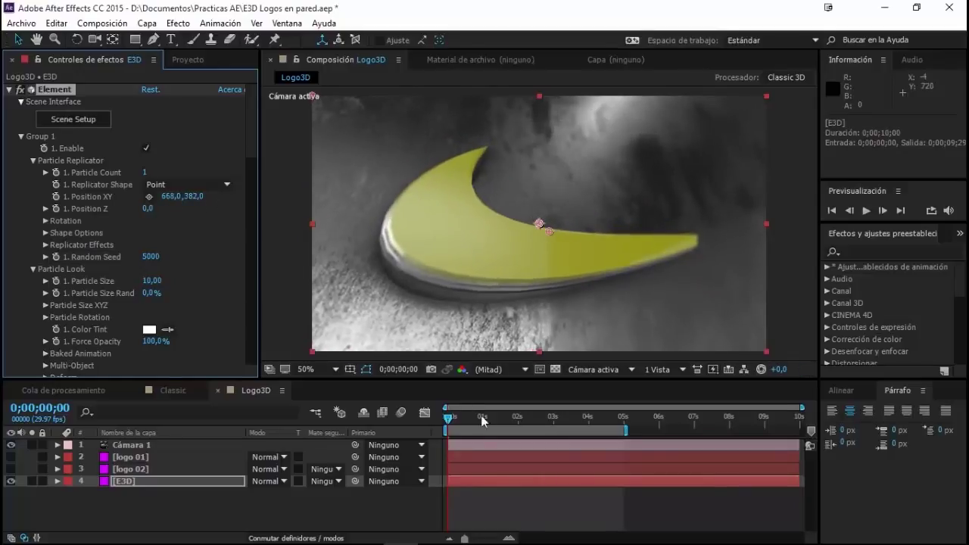
{"action": "left_click_drag", "start_coordinate": [448, 421], "coordinate": [615, 428]}
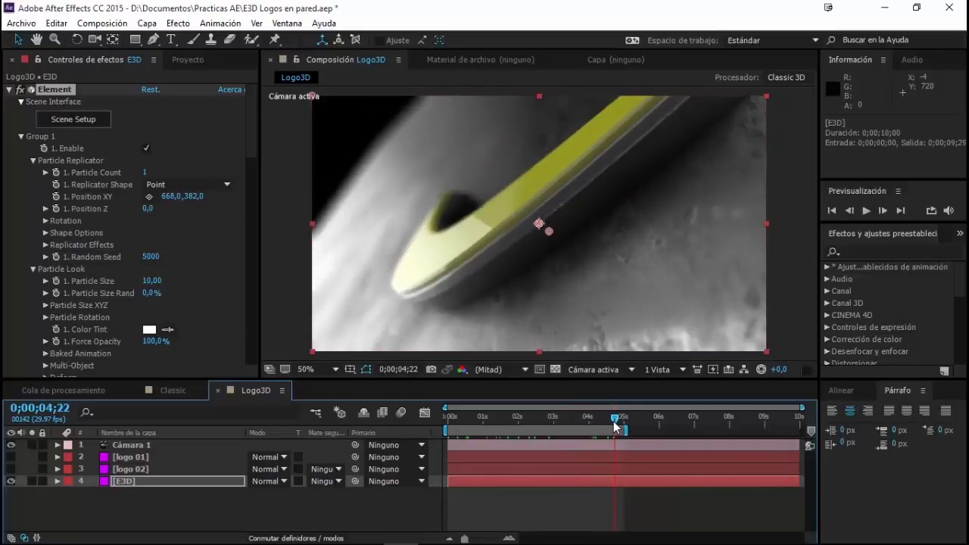
RAM-preview the camera animation, stop near two seconds, and reopen Element's Scene Setup
{"action": "key", "text": "space"}
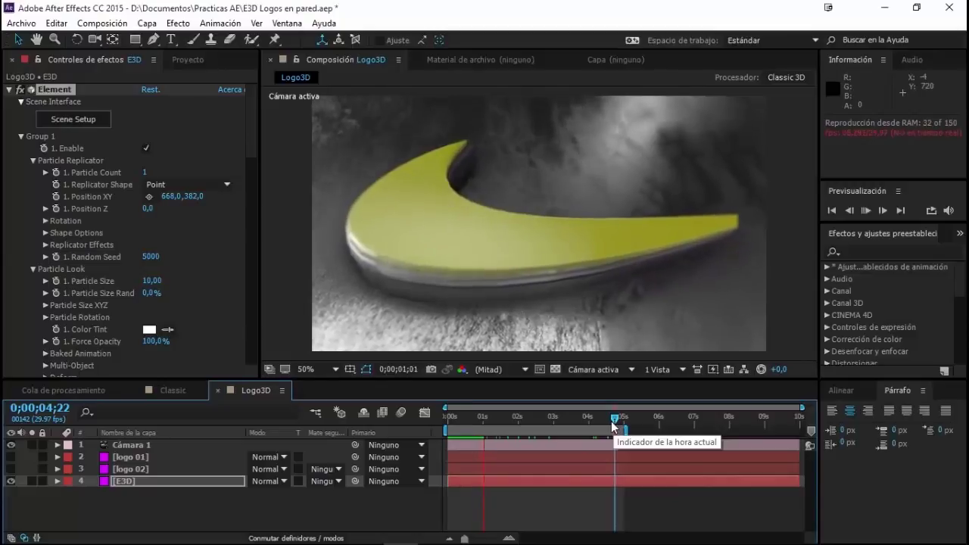
{"action": "left_click", "coordinate": [533, 421]}
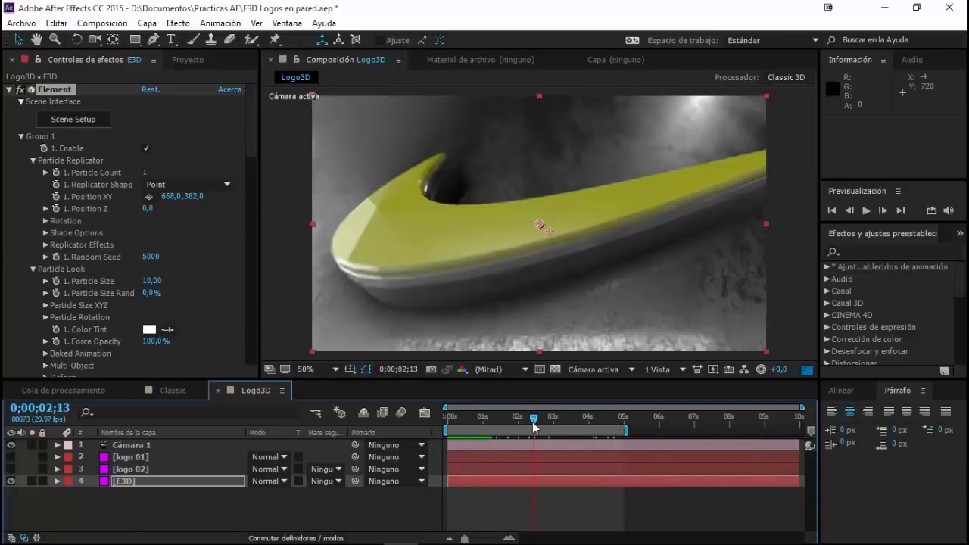
{"action": "left_click", "coordinate": [86, 121]}
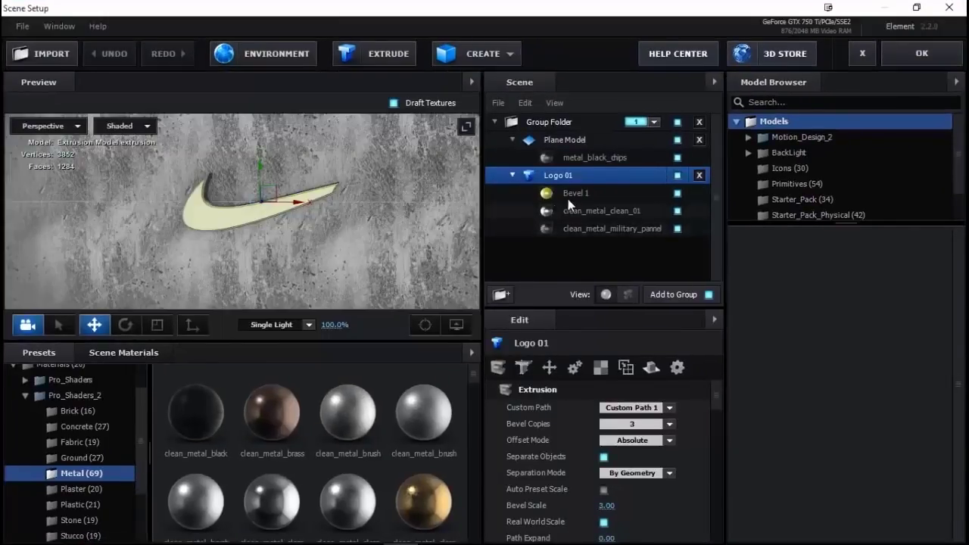
Change the Bevel 1 material's diffuse colour to red (FF0000) and apply the scene
{"action": "left_click", "coordinate": [569, 195]}
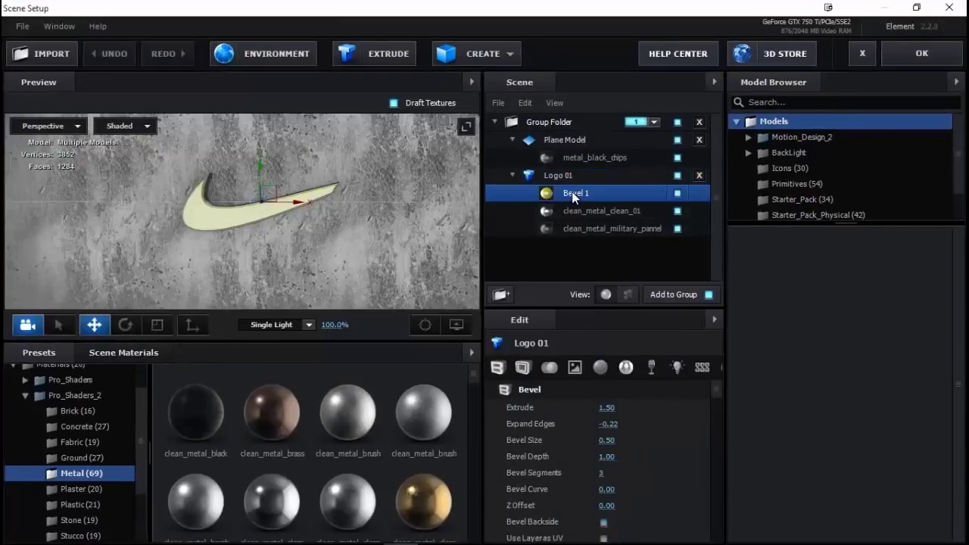
{"action": "left_click", "coordinate": [600, 370]}
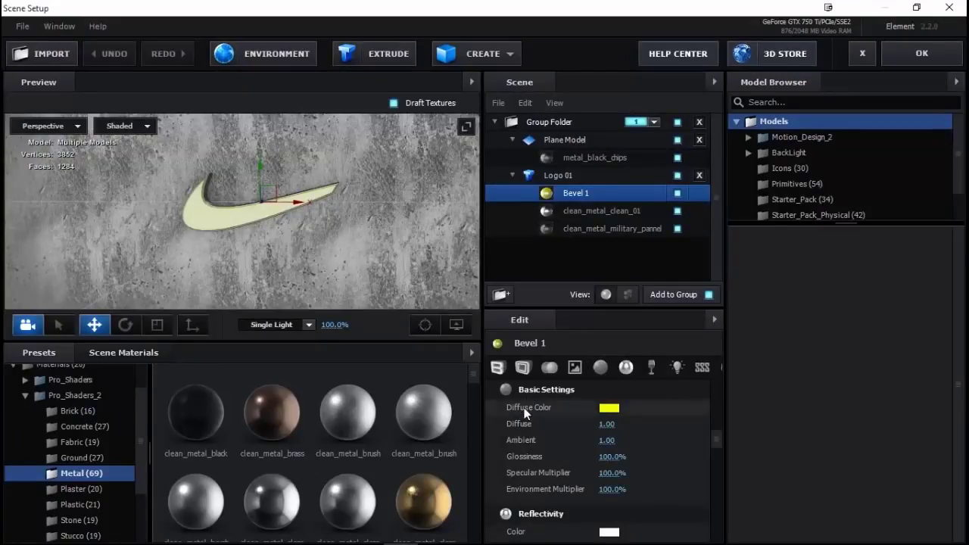
{"action": "left_click", "coordinate": [609, 408]}
{"action": "left_click_drag", "start_coordinate": [685, 391], "coordinate": [679, 341]}
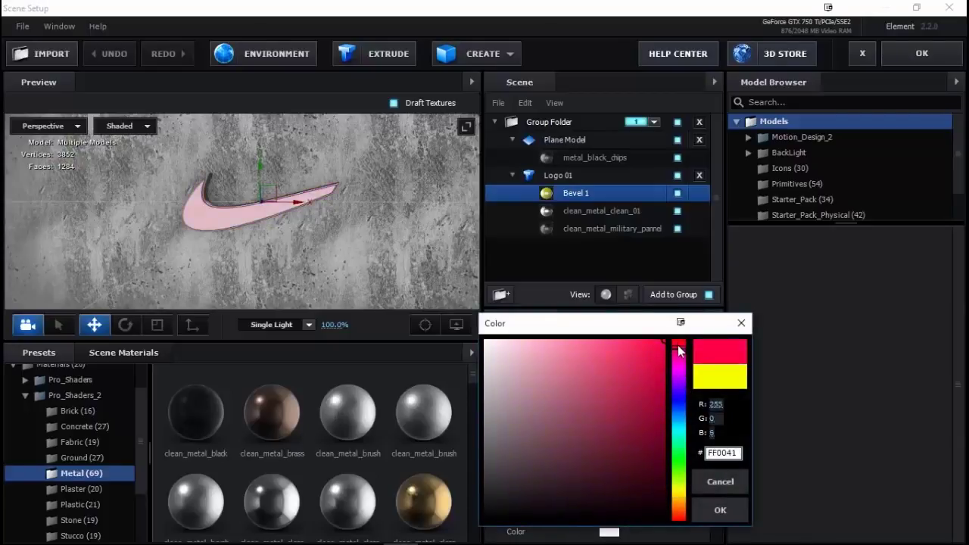
{"action": "left_click", "coordinate": [706, 508]}
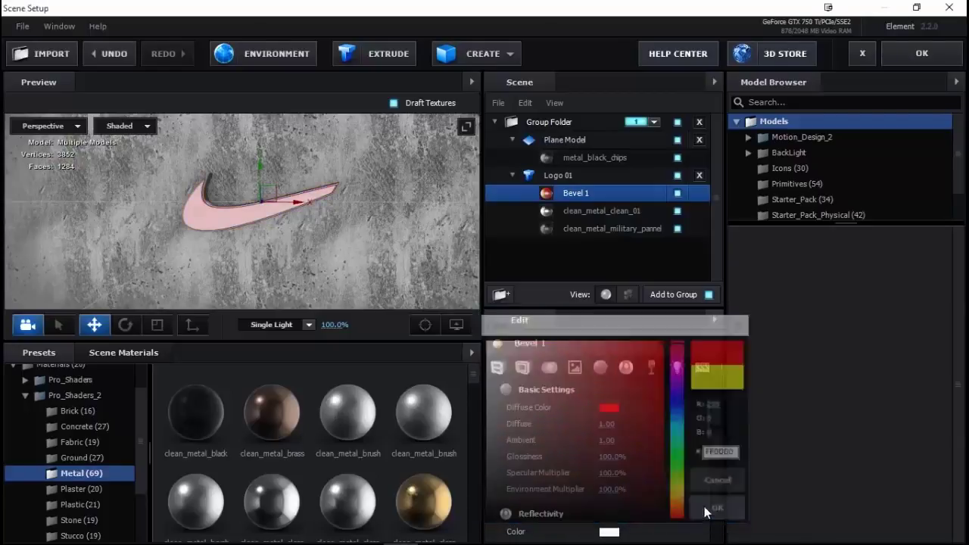
{"action": "left_click_drag", "start_coordinate": [354, 226], "coordinate": [305, 200]}
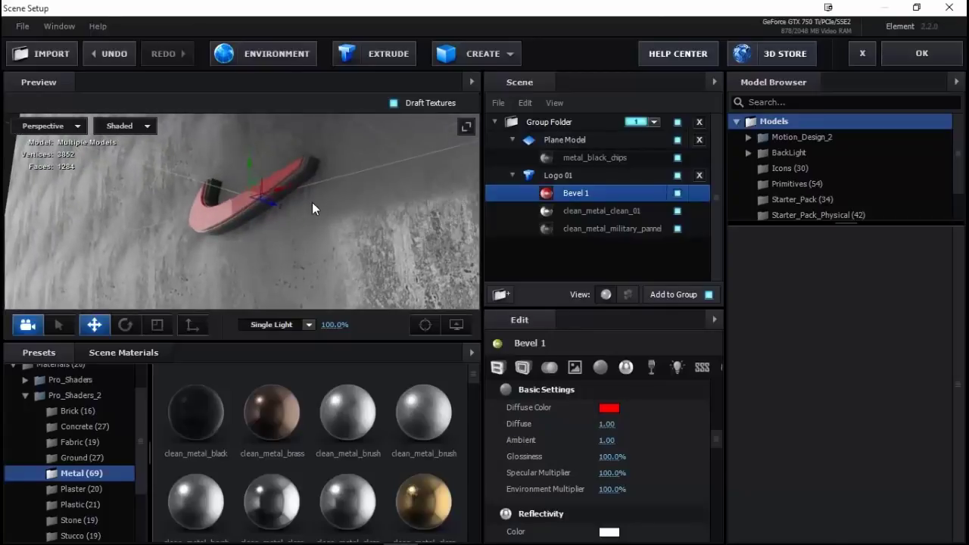
{"action": "left_click", "coordinate": [920, 54]}
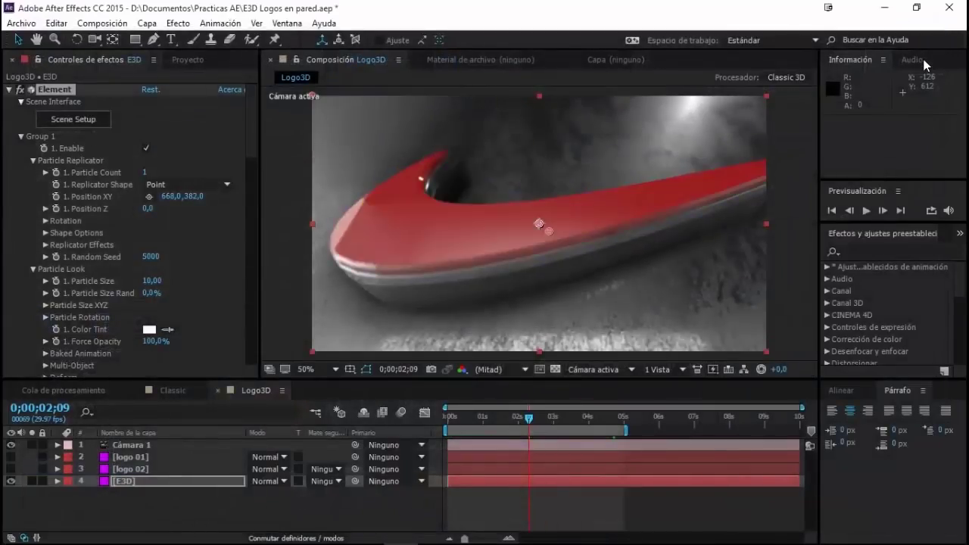
RAM-preview the red logo, stop at about two seconds, scrub back to one second, and reopen Scene Setup
{"action": "key", "text": "space"}
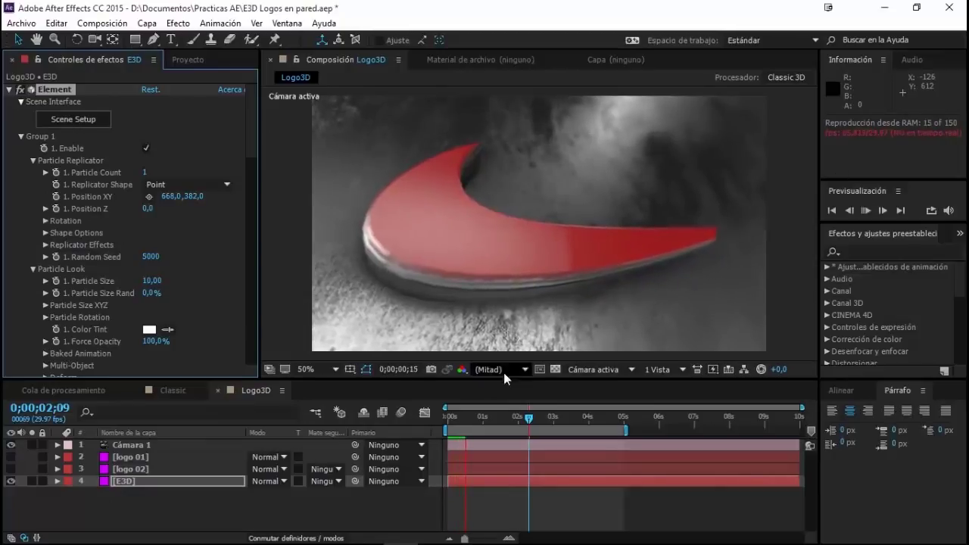
{"action": "left_click", "coordinate": [524, 420]}
{"action": "left_click_drag", "start_coordinate": [525, 422], "coordinate": [477, 429]}
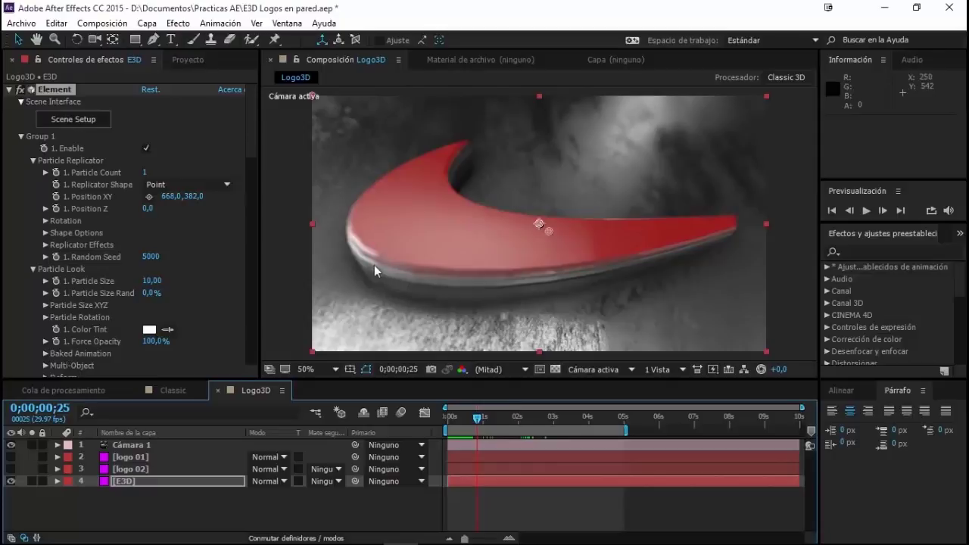
{"action": "left_click", "coordinate": [81, 127]}
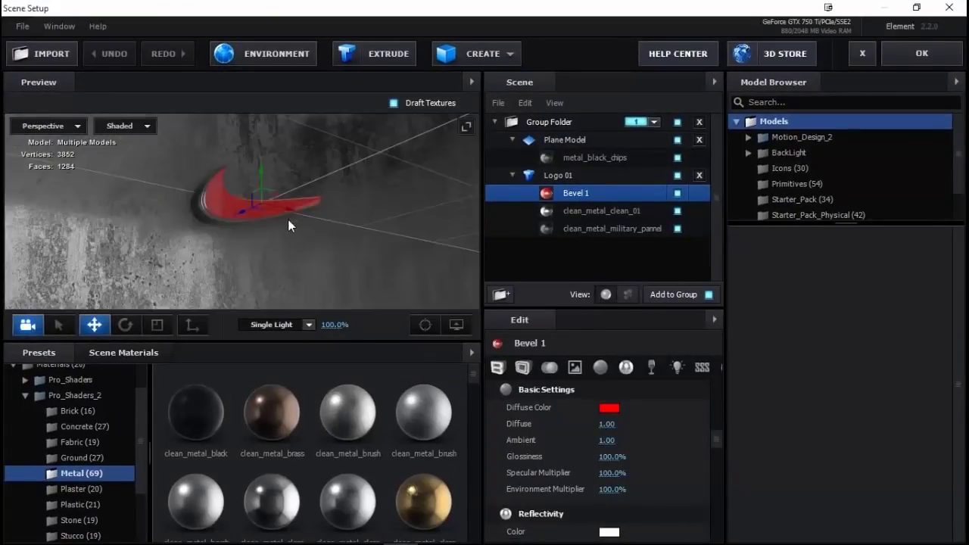
Switch the Element preview to Wireframe and orbit to inspect the bevel geometry
{"action": "scroll", "coordinate": [178, 186], "scroll_direction": "up", "scroll_amount": 10}
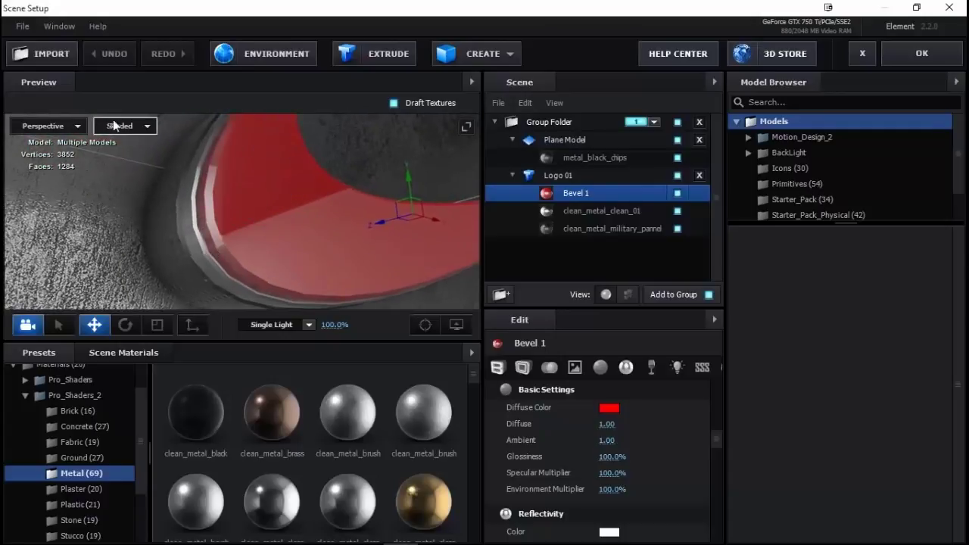
{"action": "left_click", "coordinate": [125, 126]}
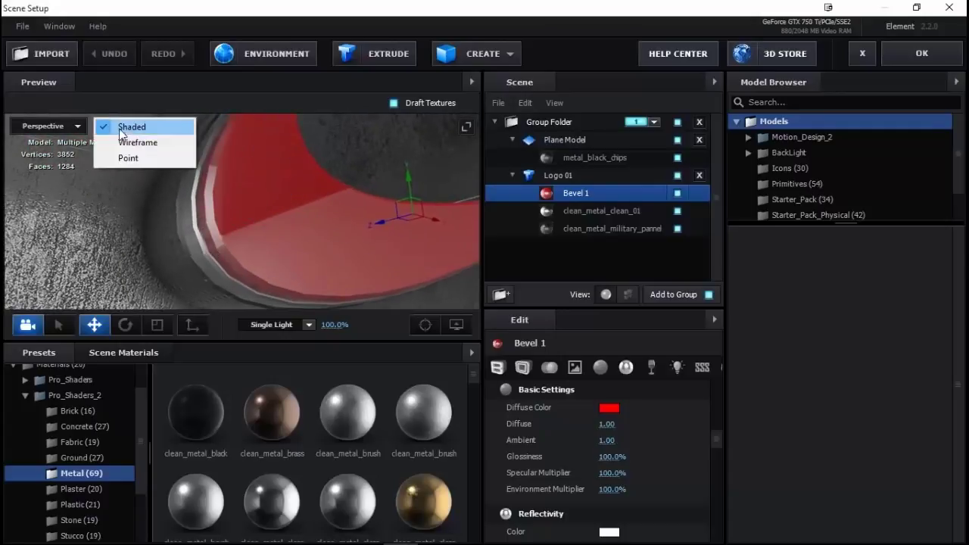
{"action": "left_click", "coordinate": [136, 144]}
{"action": "mouse_move", "coordinate": [265, 236]}
{"action": "left_mouse_down"}
{"action": "mouse_move", "coordinate": [243, 254]}
{"action": "mouse_move", "coordinate": [282, 239]}
{"action": "left_mouse_up"}
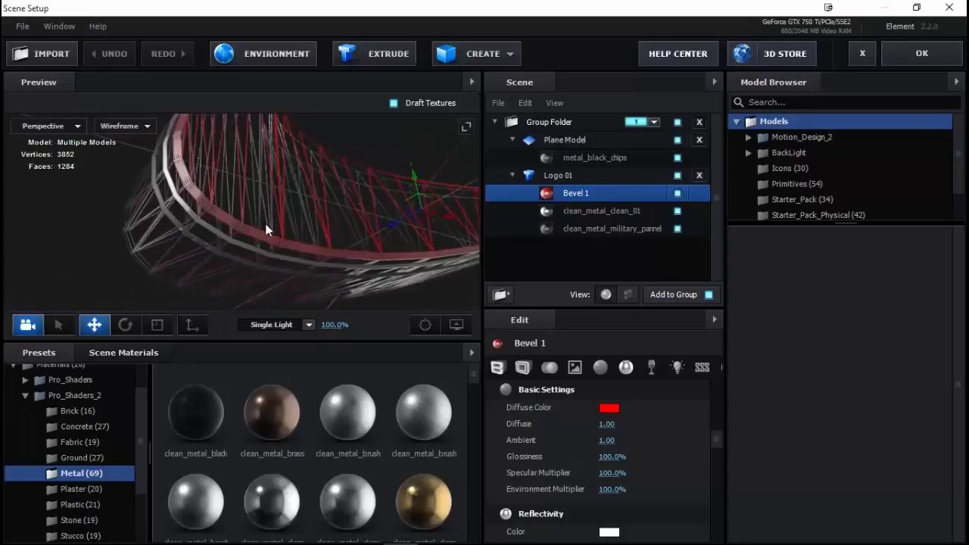
{"action": "left_click_drag", "start_coordinate": [282, 240], "coordinate": [256, 239]}
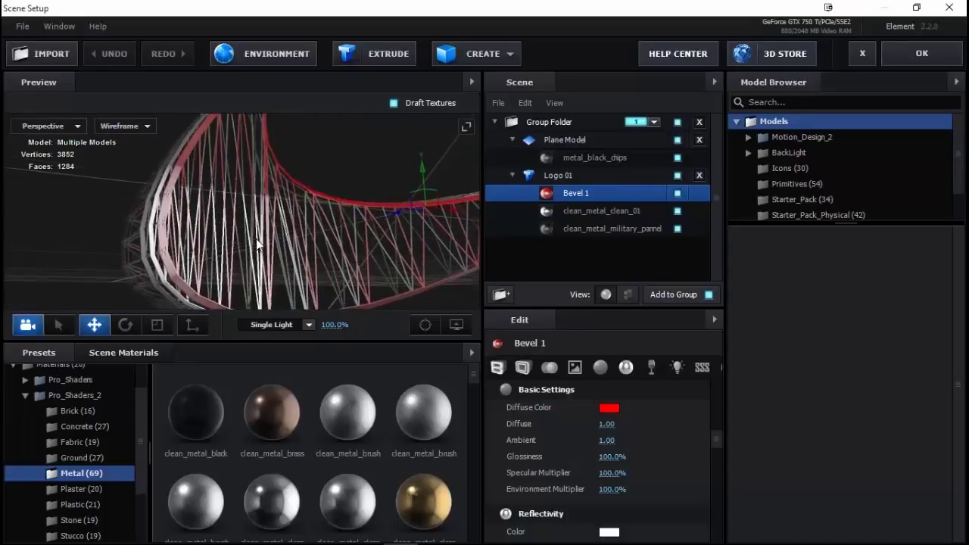
Set Logo 01's Path Resolution to Extreme, return to Shaded view, and apply the scene
{"action": "left_click", "coordinate": [561, 175]}
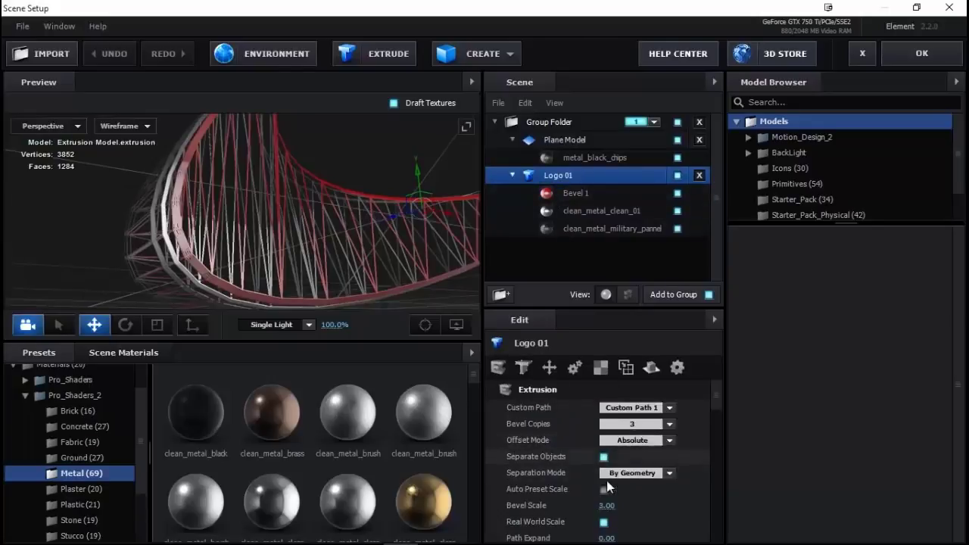
{"action": "scroll", "coordinate": [606, 477], "scroll_direction": "down", "scroll_amount": 5}
{"action": "left_click", "coordinate": [637, 482]}
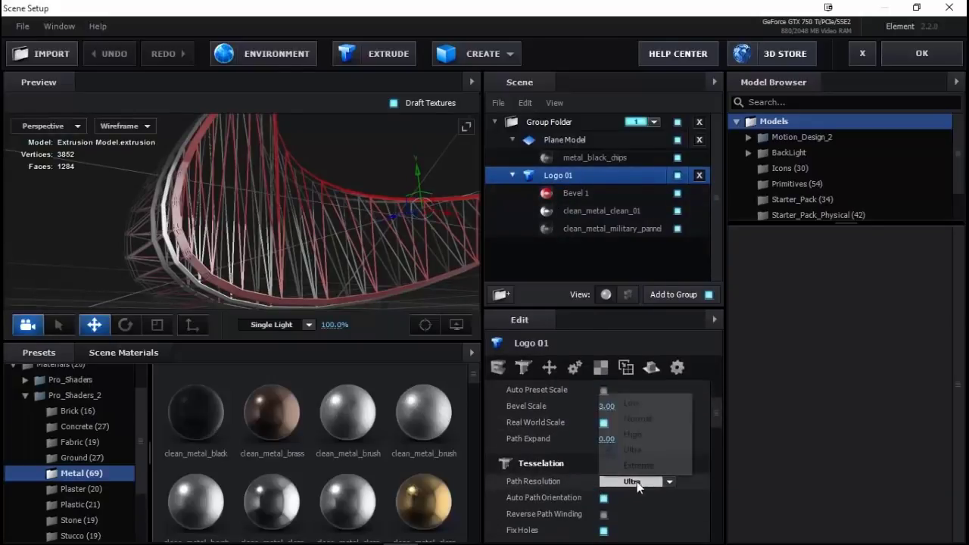
{"action": "left_click", "coordinate": [639, 468]}
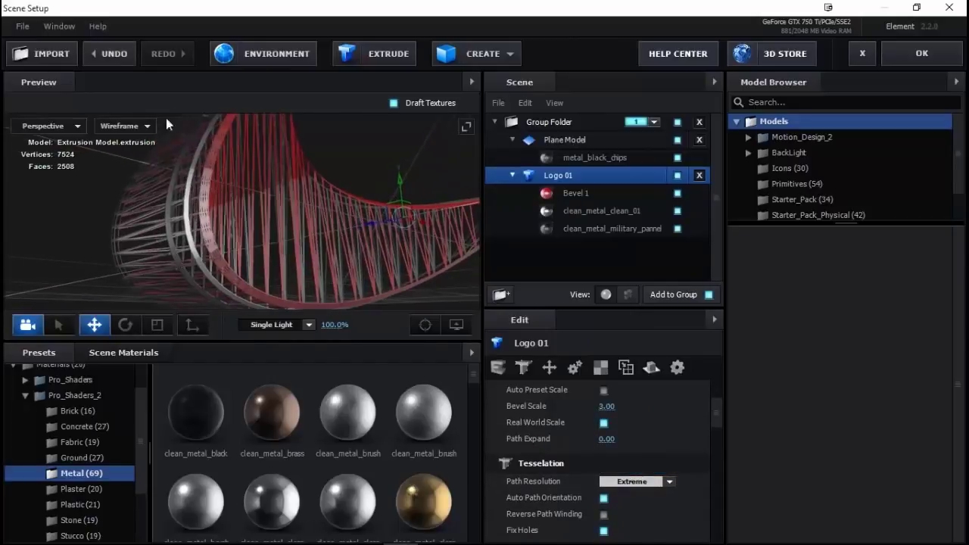
{"action": "left_click", "coordinate": [125, 126]}
{"action": "left_click", "coordinate": [119, 131]}
{"action": "mouse_move", "coordinate": [246, 255]}
{"action": "left_mouse_down"}
{"action": "mouse_move", "coordinate": [234, 243]}
{"action": "mouse_move", "coordinate": [178, 262]}
{"action": "left_mouse_up"}
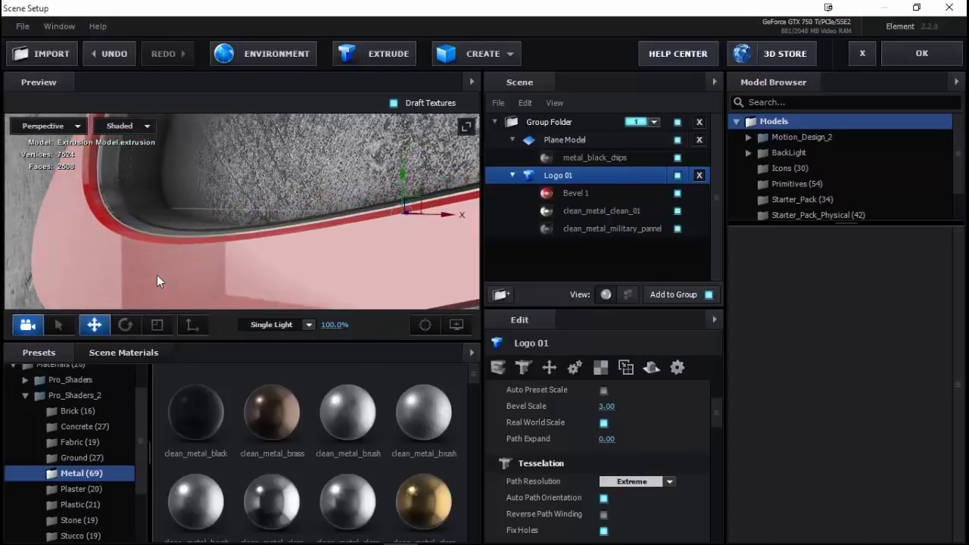
{"action": "left_click_drag", "start_coordinate": [178, 262], "coordinate": [159, 274]}
{"action": "left_click", "coordinate": [940, 60]}
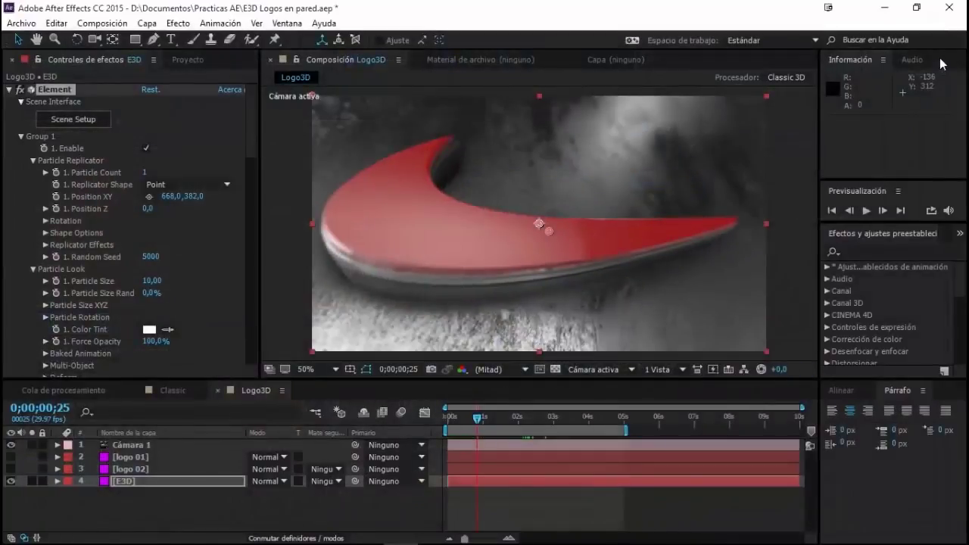
{"action": "left_click_drag", "start_coordinate": [475, 415], "coordinate": [446, 428]}
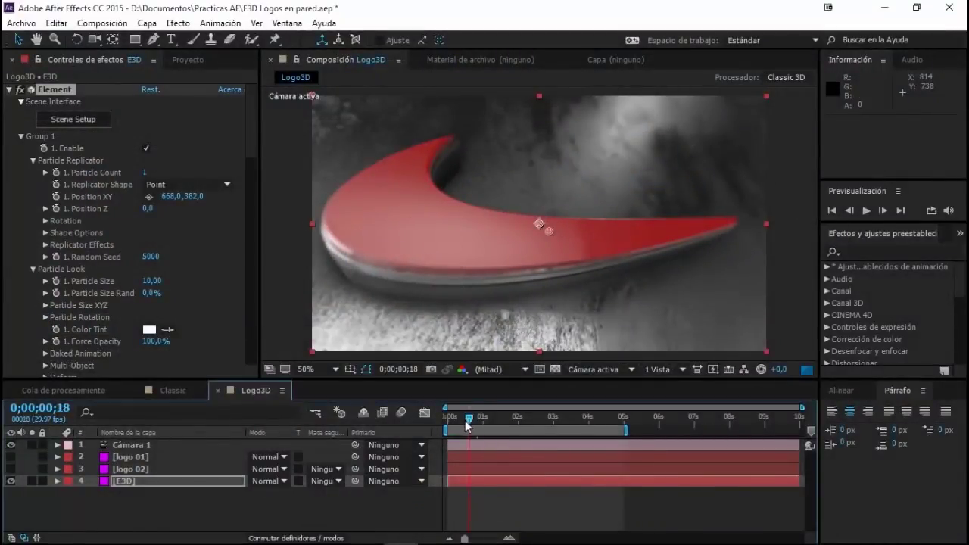
{"action": "left_click_drag", "start_coordinate": [461, 421], "coordinate": [587, 429]}
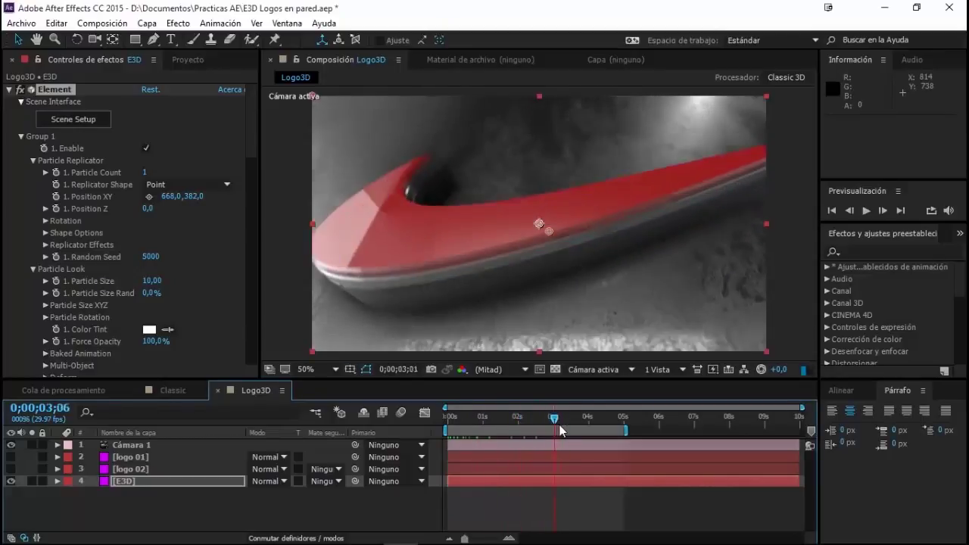
{"action": "left_click_drag", "start_coordinate": [588, 430], "coordinate": [602, 430]}
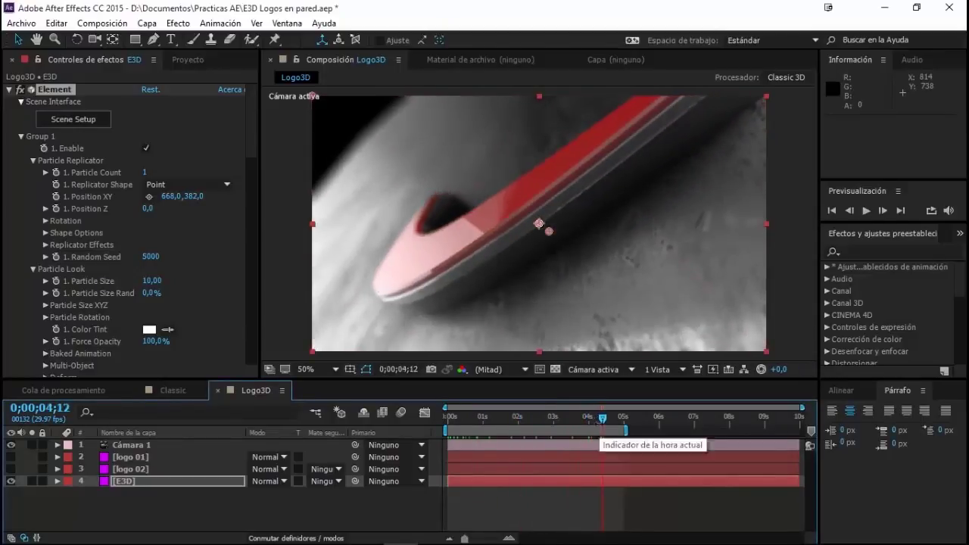